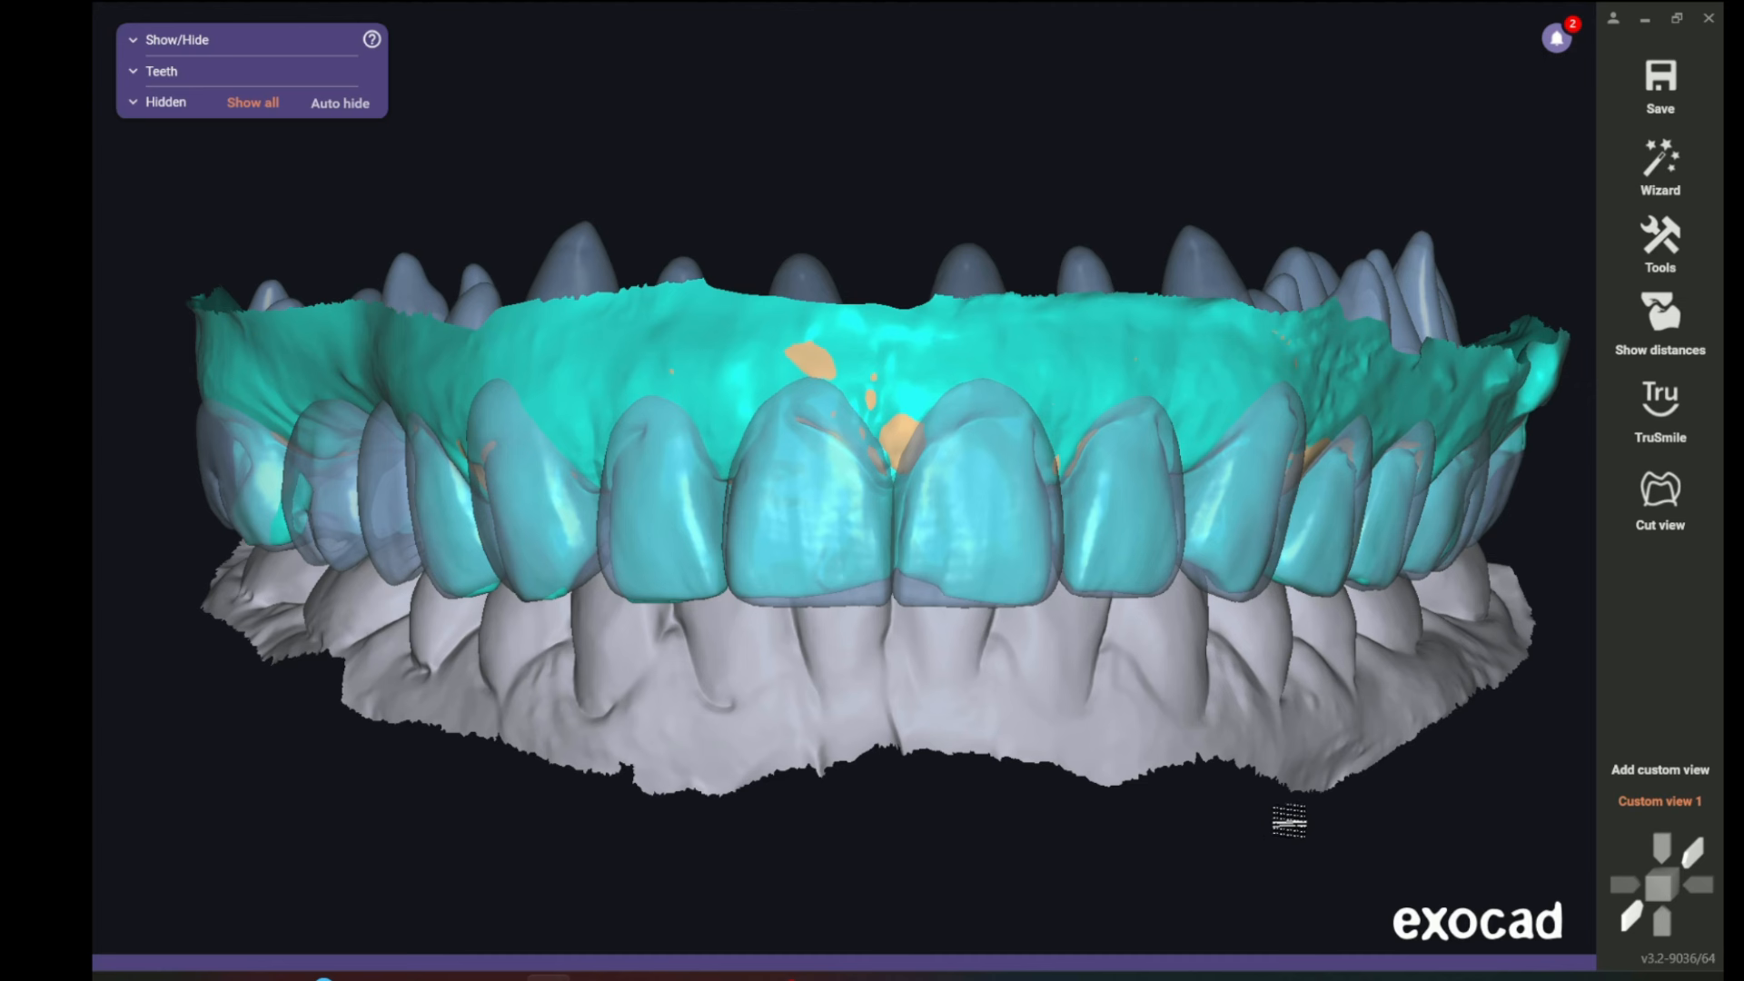
- Examine the upper anatomic tooth design against the pre-op scan from the front, the side and the occlusal view
{"action": "scroll", "coordinate": [1052, 408], "scroll_direction": "up", "scroll_amount": 3}
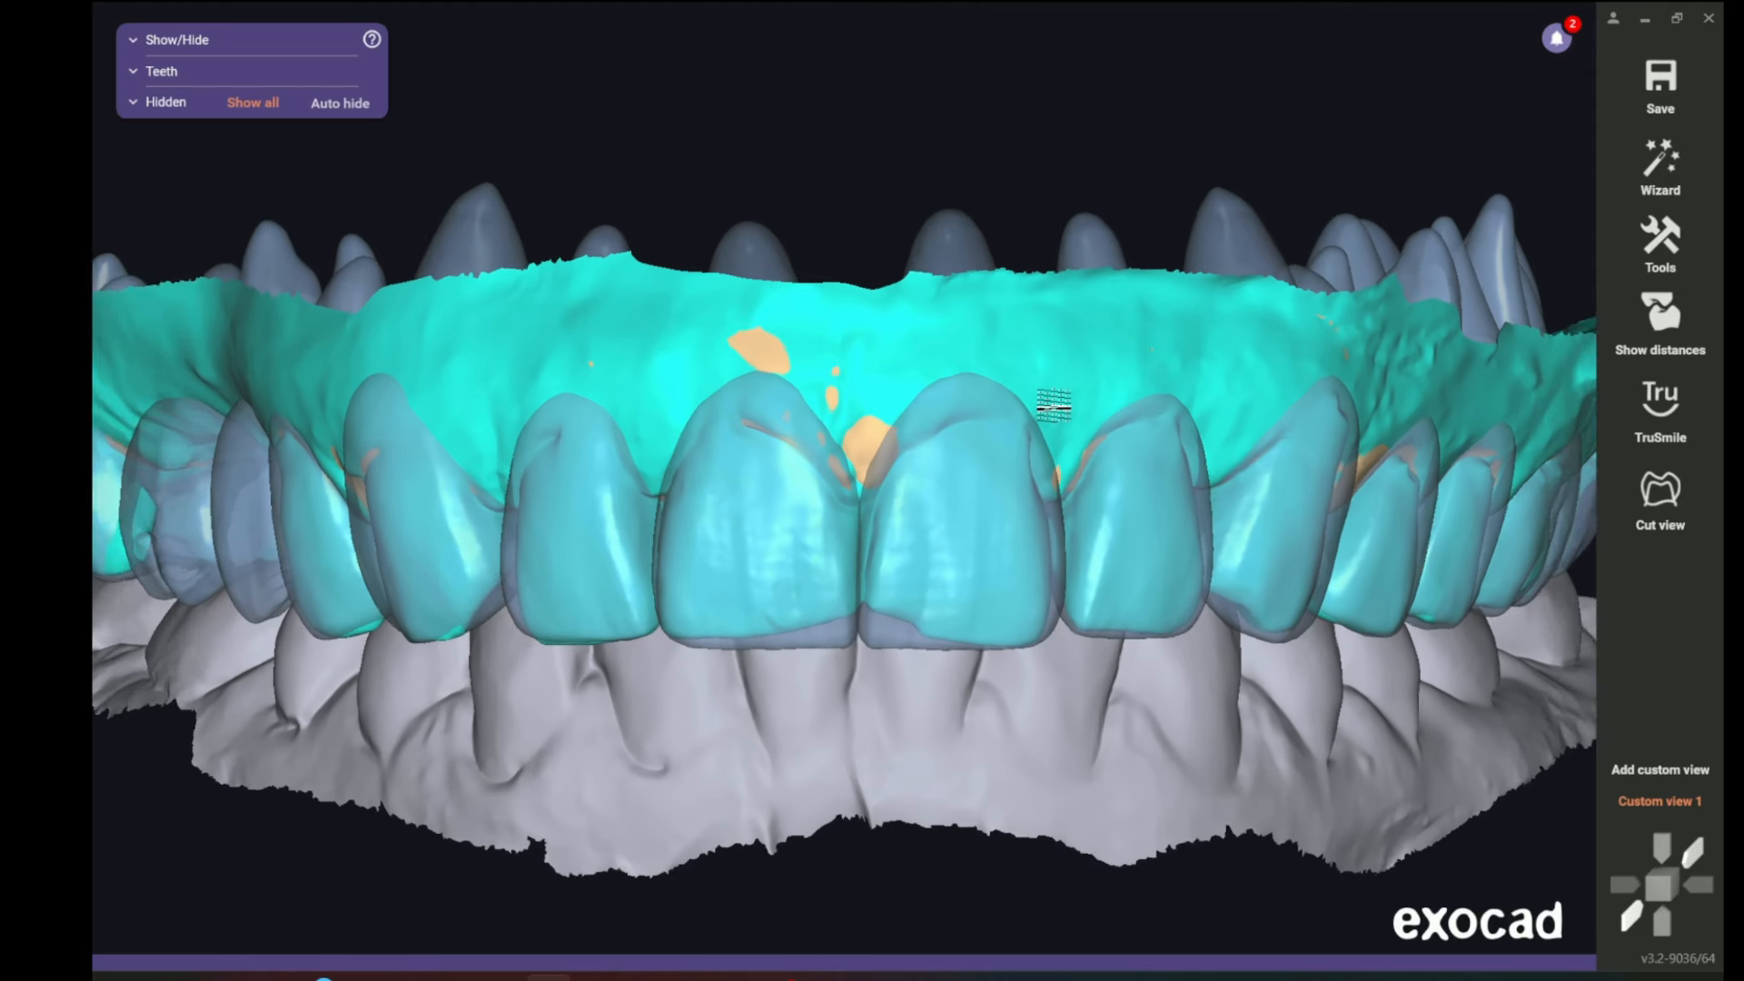
{"action": "right_click_drag", "start_coordinate": [1061, 397], "coordinate": [1120, 393]}
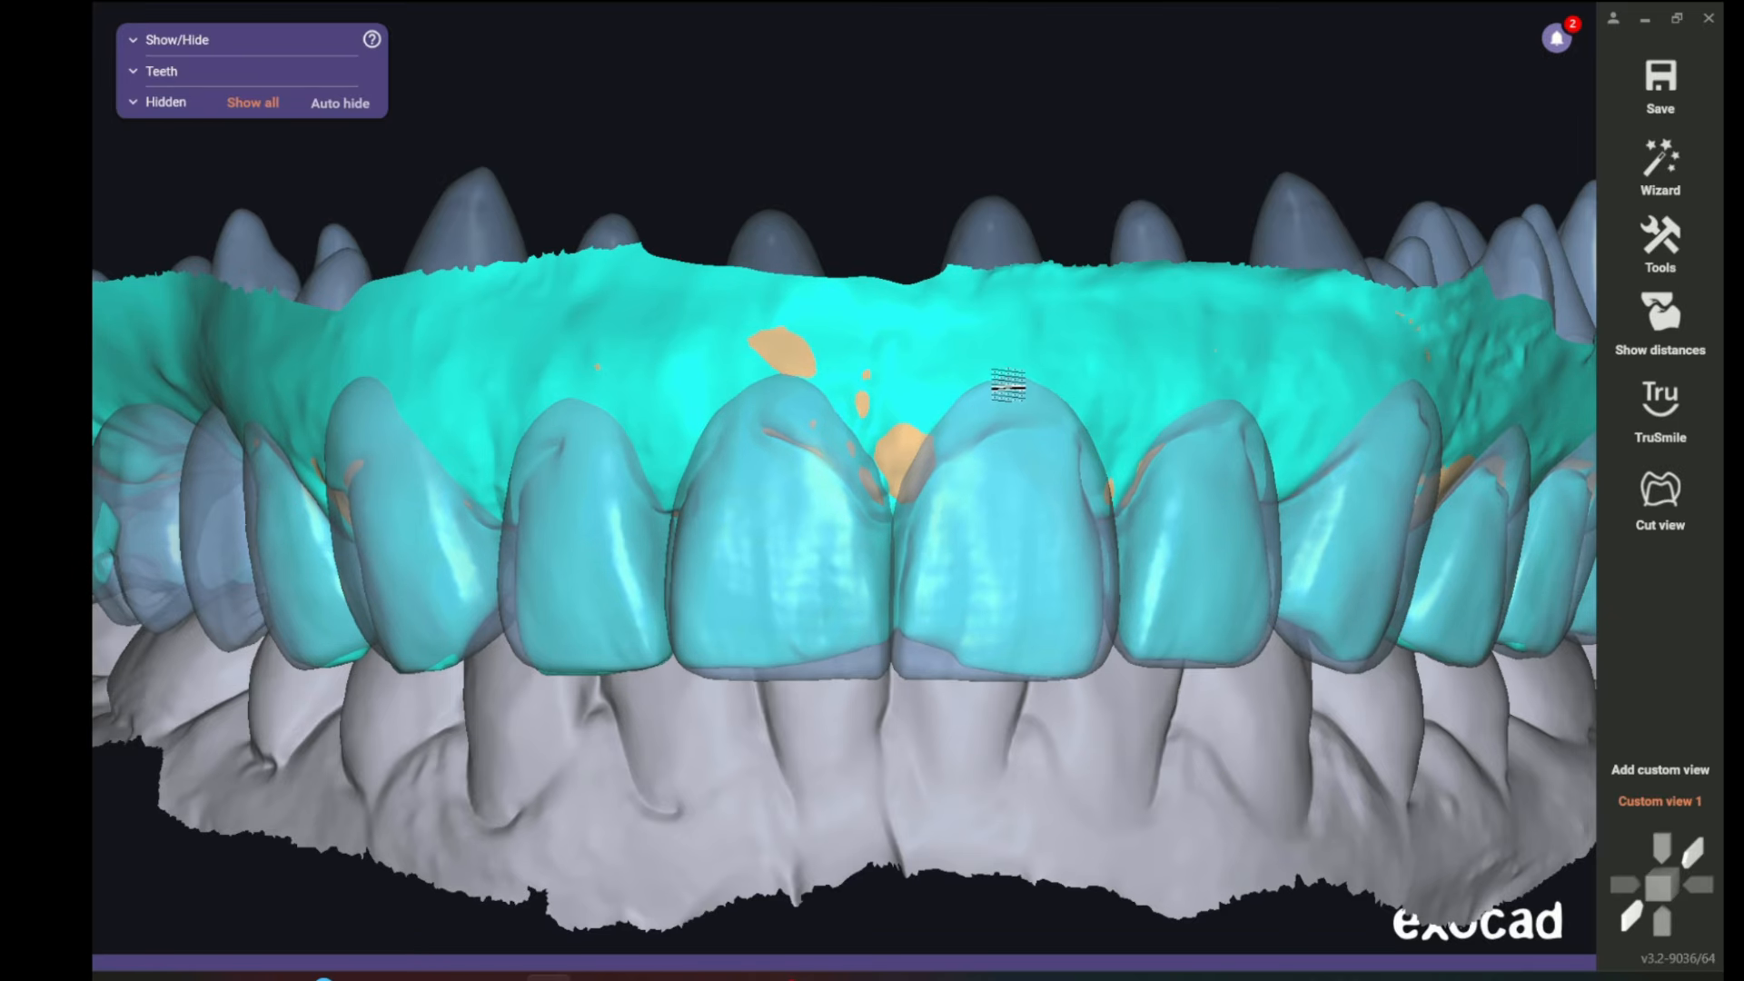
{"action": "scroll", "coordinate": [937, 531], "scroll_direction": "down", "scroll_amount": 1}
{"action": "scroll", "coordinate": [936, 531], "scroll_direction": "down", "scroll_amount": 1}
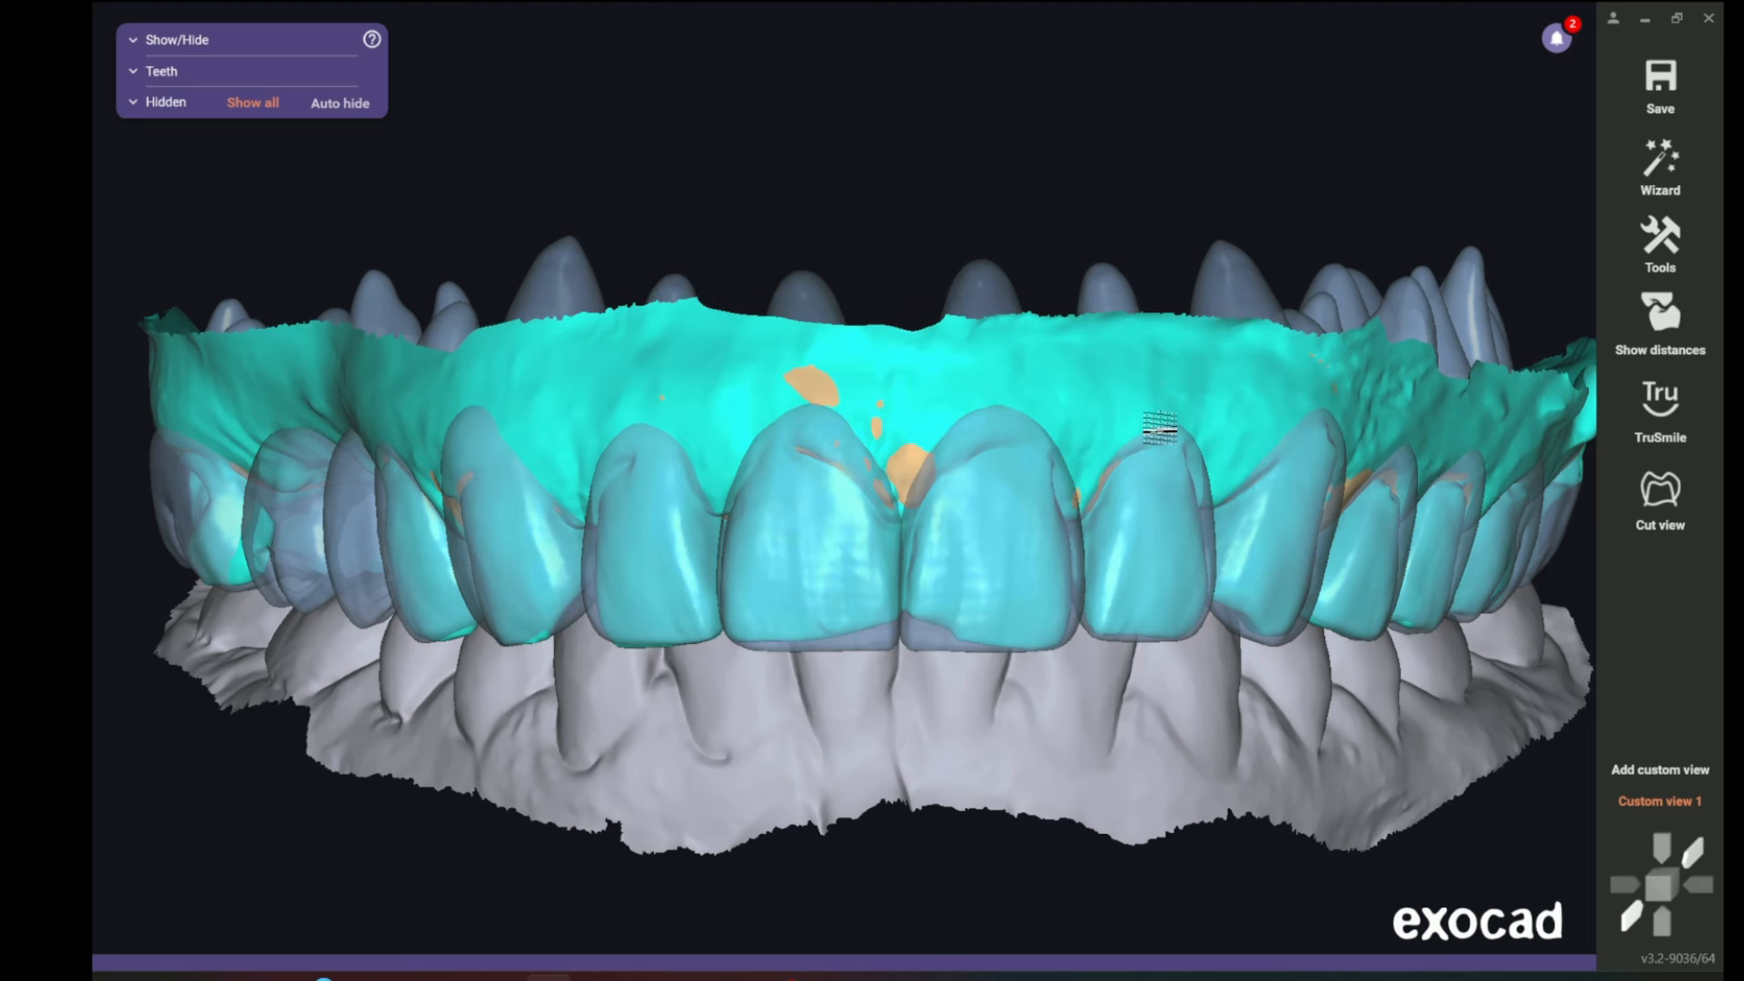
{"action": "right_click_drag", "start_coordinate": [499, 497], "coordinate": [933, 511]}
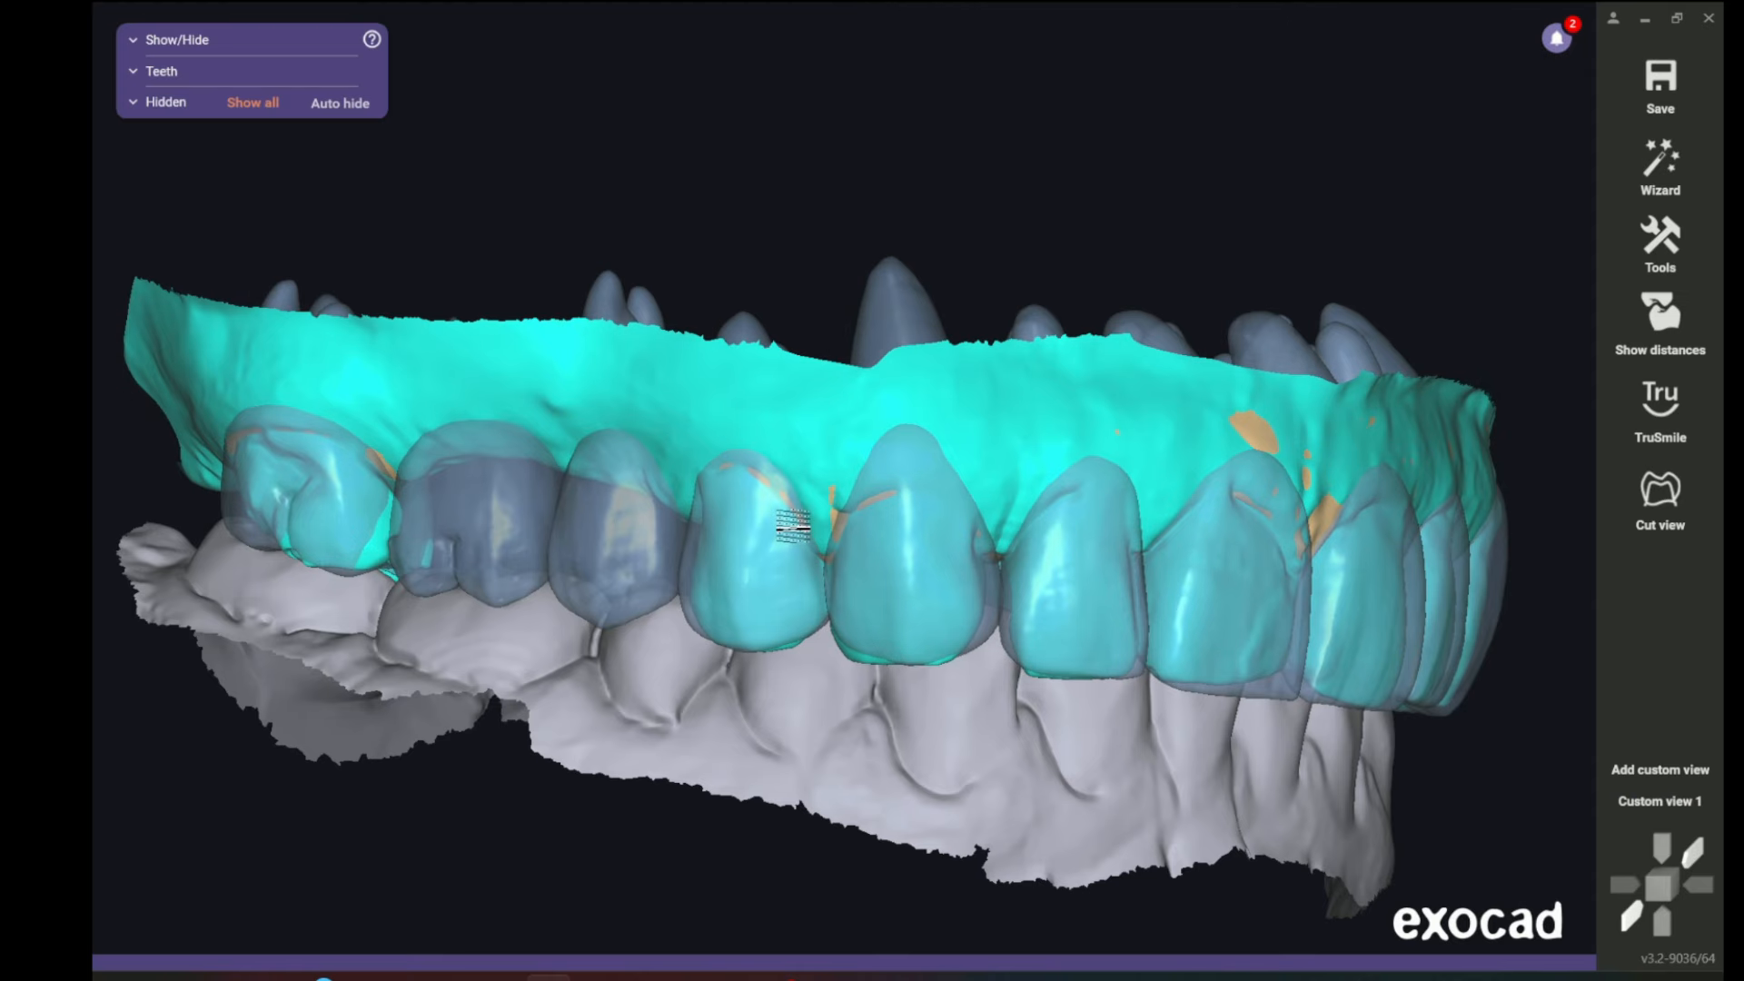
{"action": "right_click_drag", "start_coordinate": [875, 452], "coordinate": [1044, 463]}
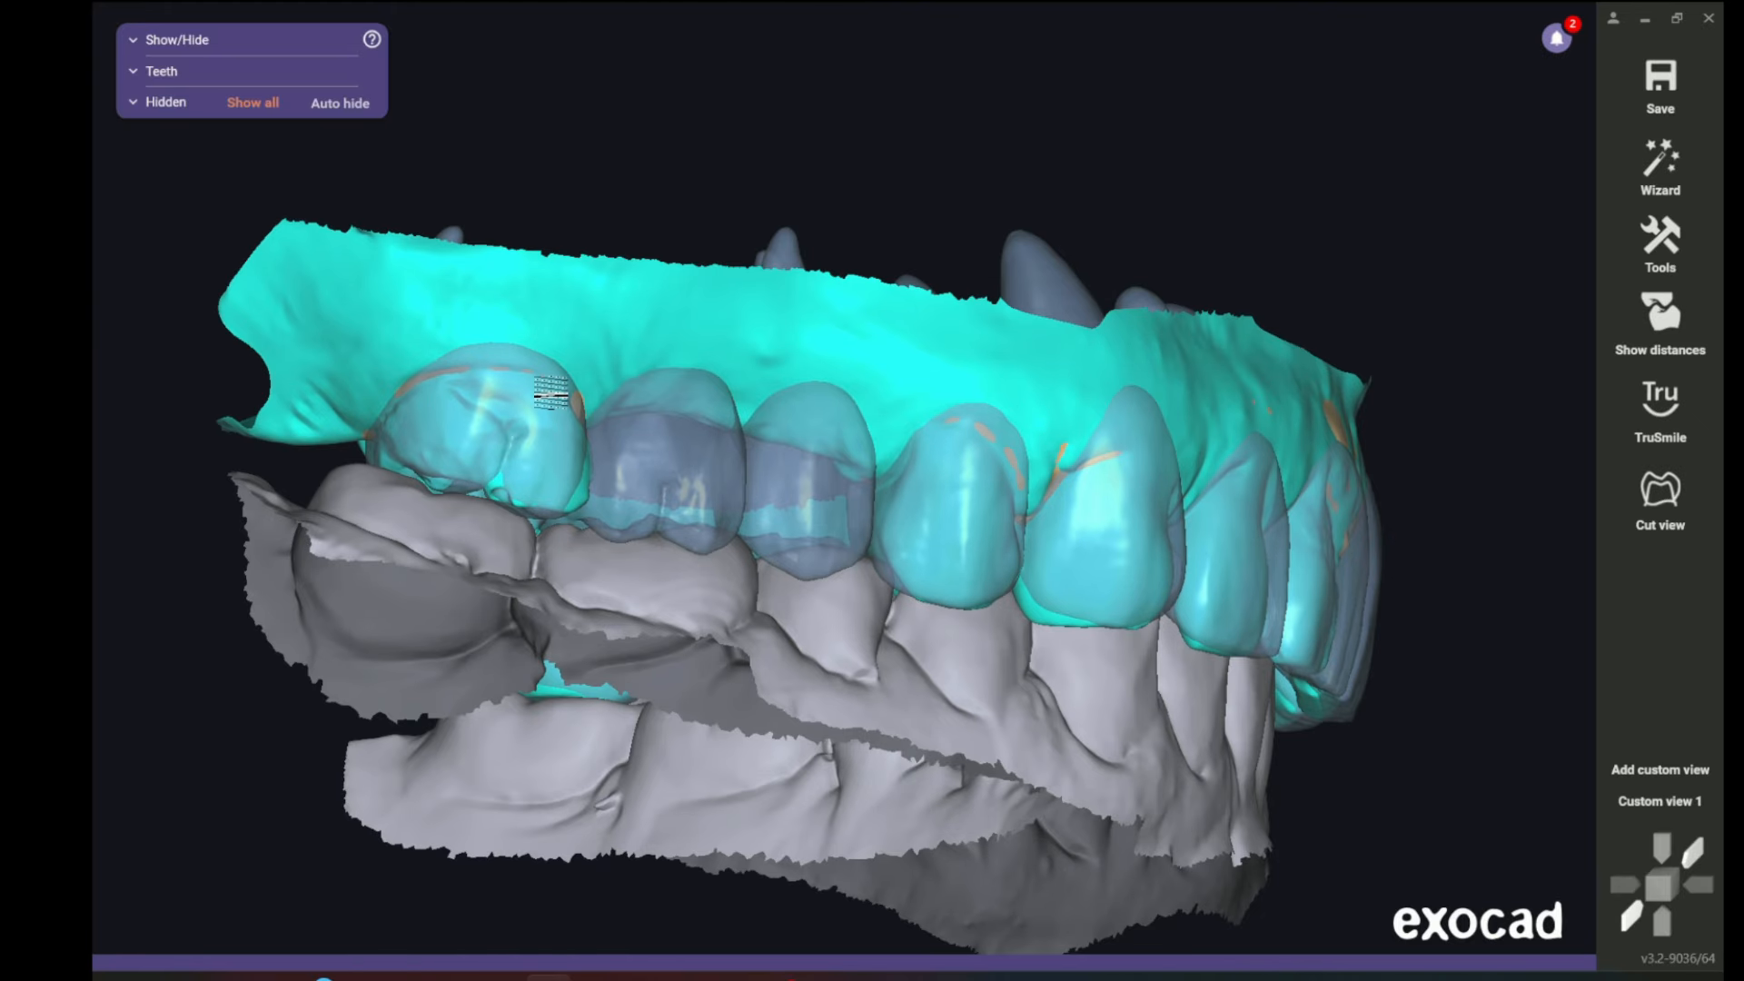
{"action": "right_click_drag", "start_coordinate": [550, 394], "coordinate": [543, 402]}
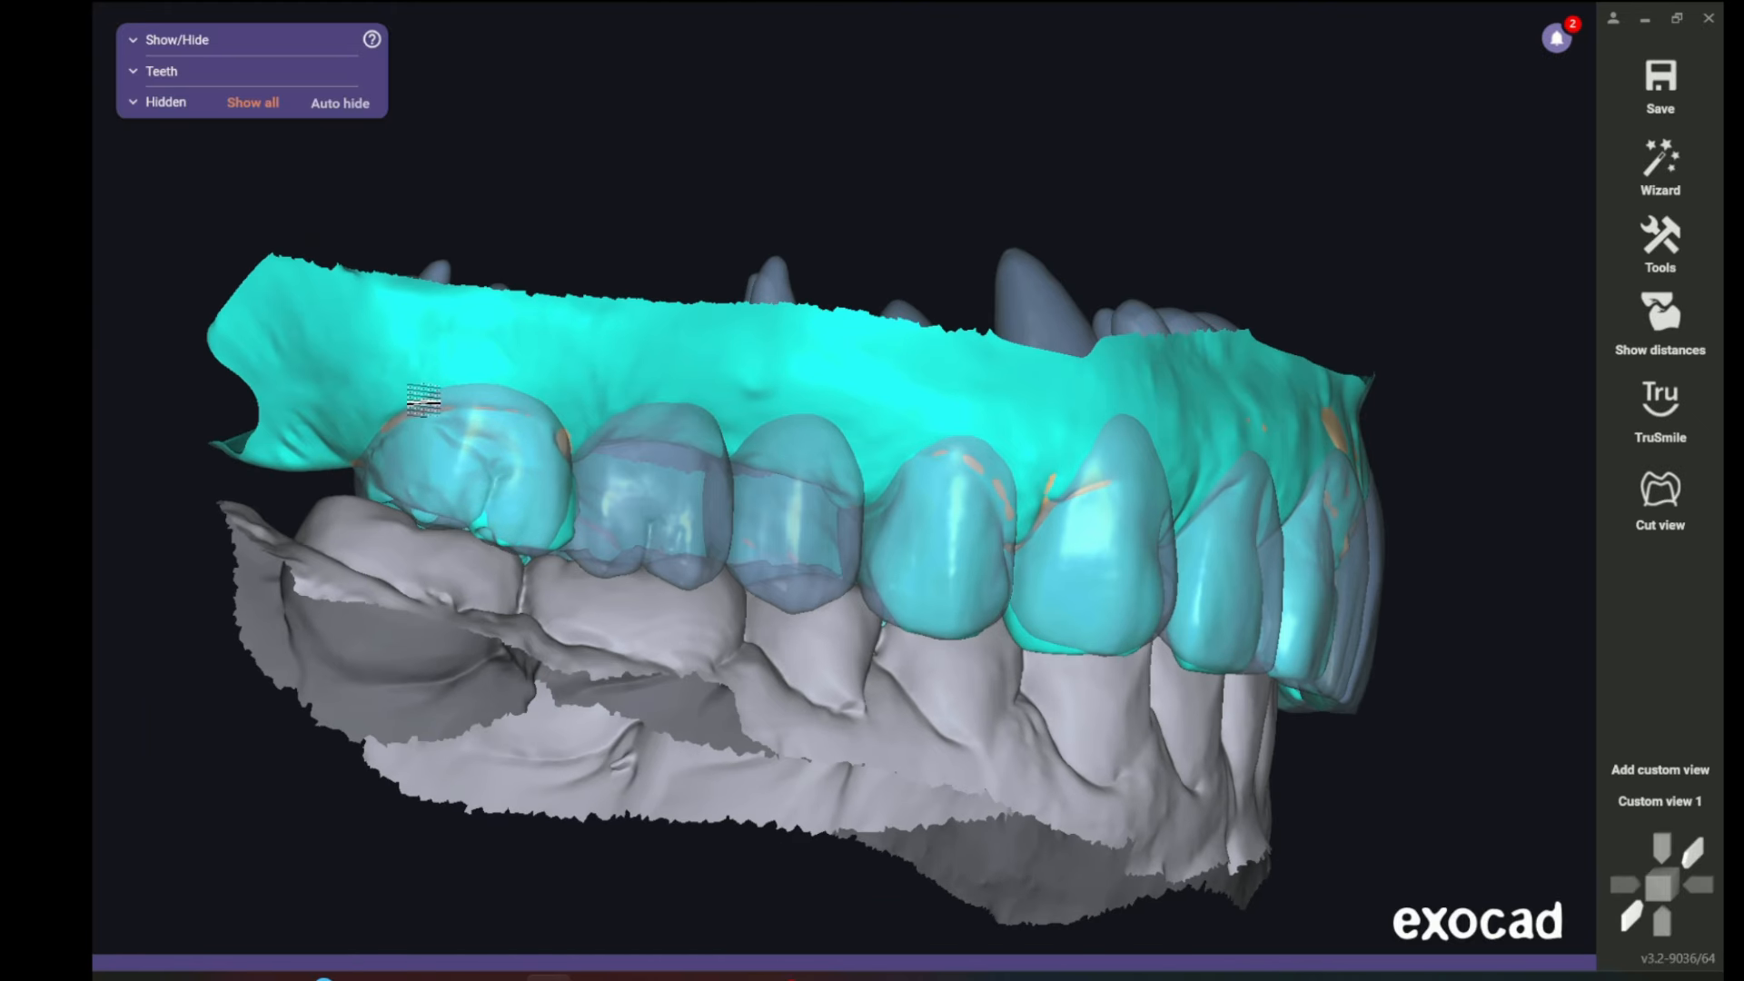
{"action": "right_click_drag", "start_coordinate": [498, 444], "coordinate": [1145, 564]}
{"action": "middle_click_drag", "start_coordinate": [1199, 567], "coordinate": [954, 517]}
{"action": "right_click_drag", "start_coordinate": [953, 518], "coordinate": [959, 513]}
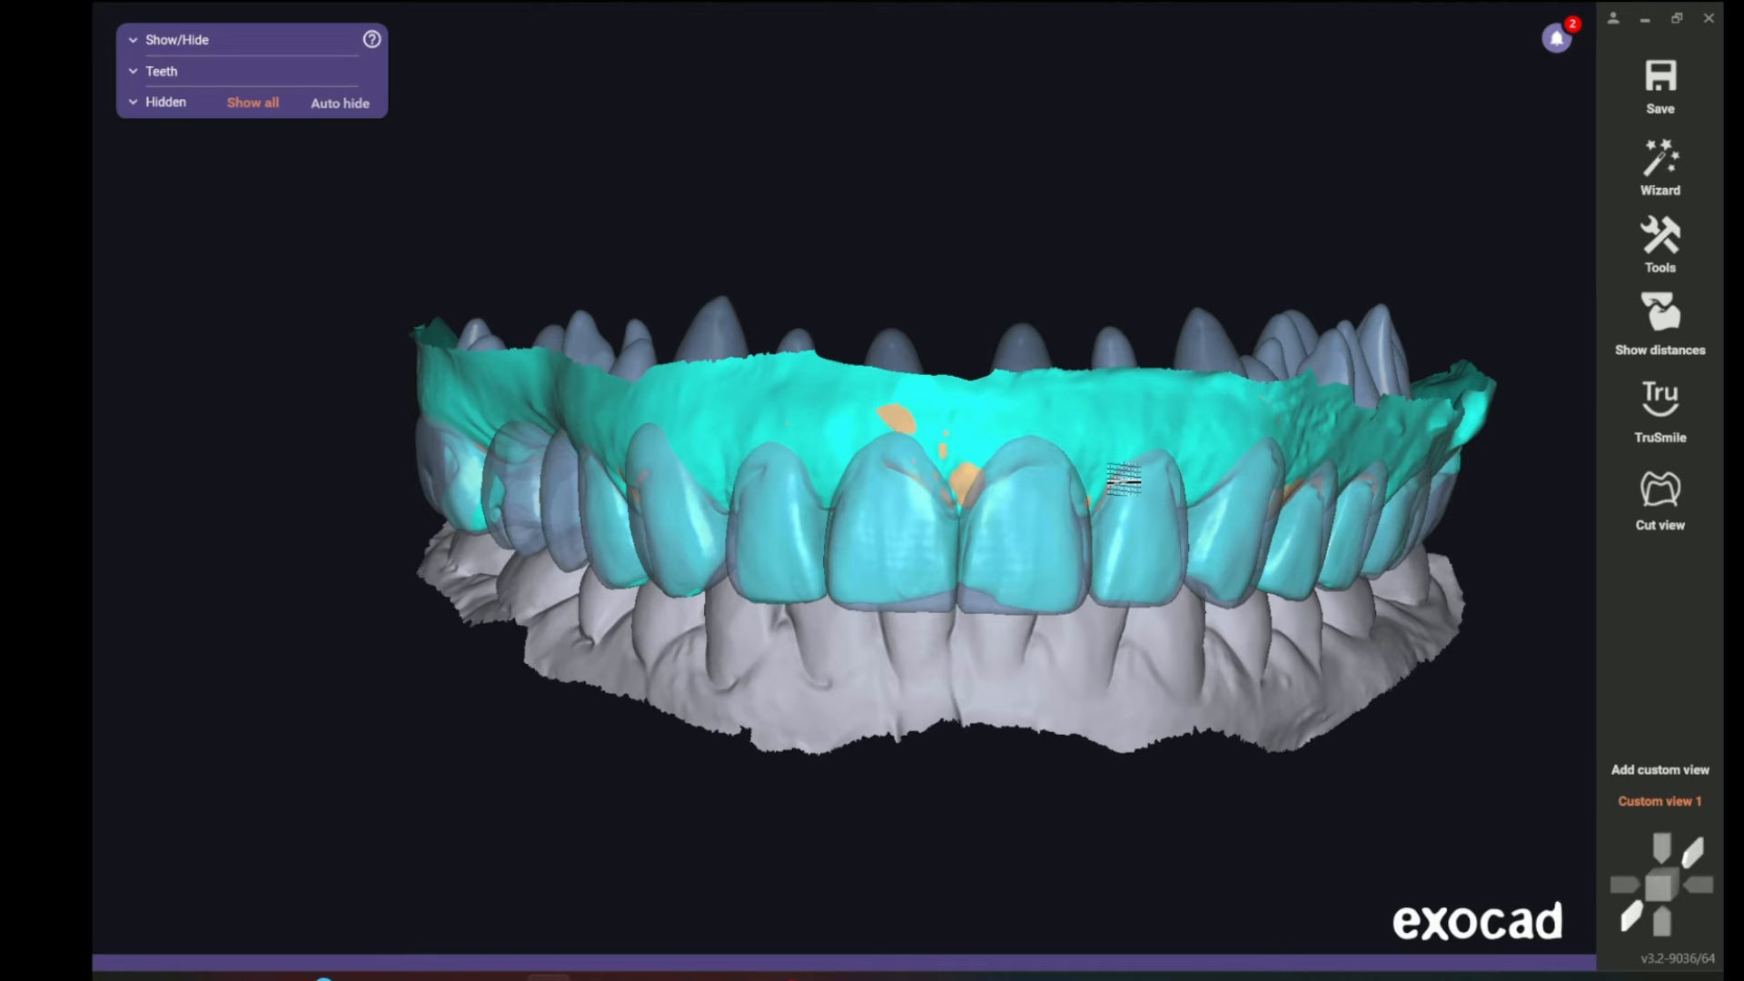
{"action": "right_click_drag", "start_coordinate": [1181, 476], "coordinate": [1137, 473]}
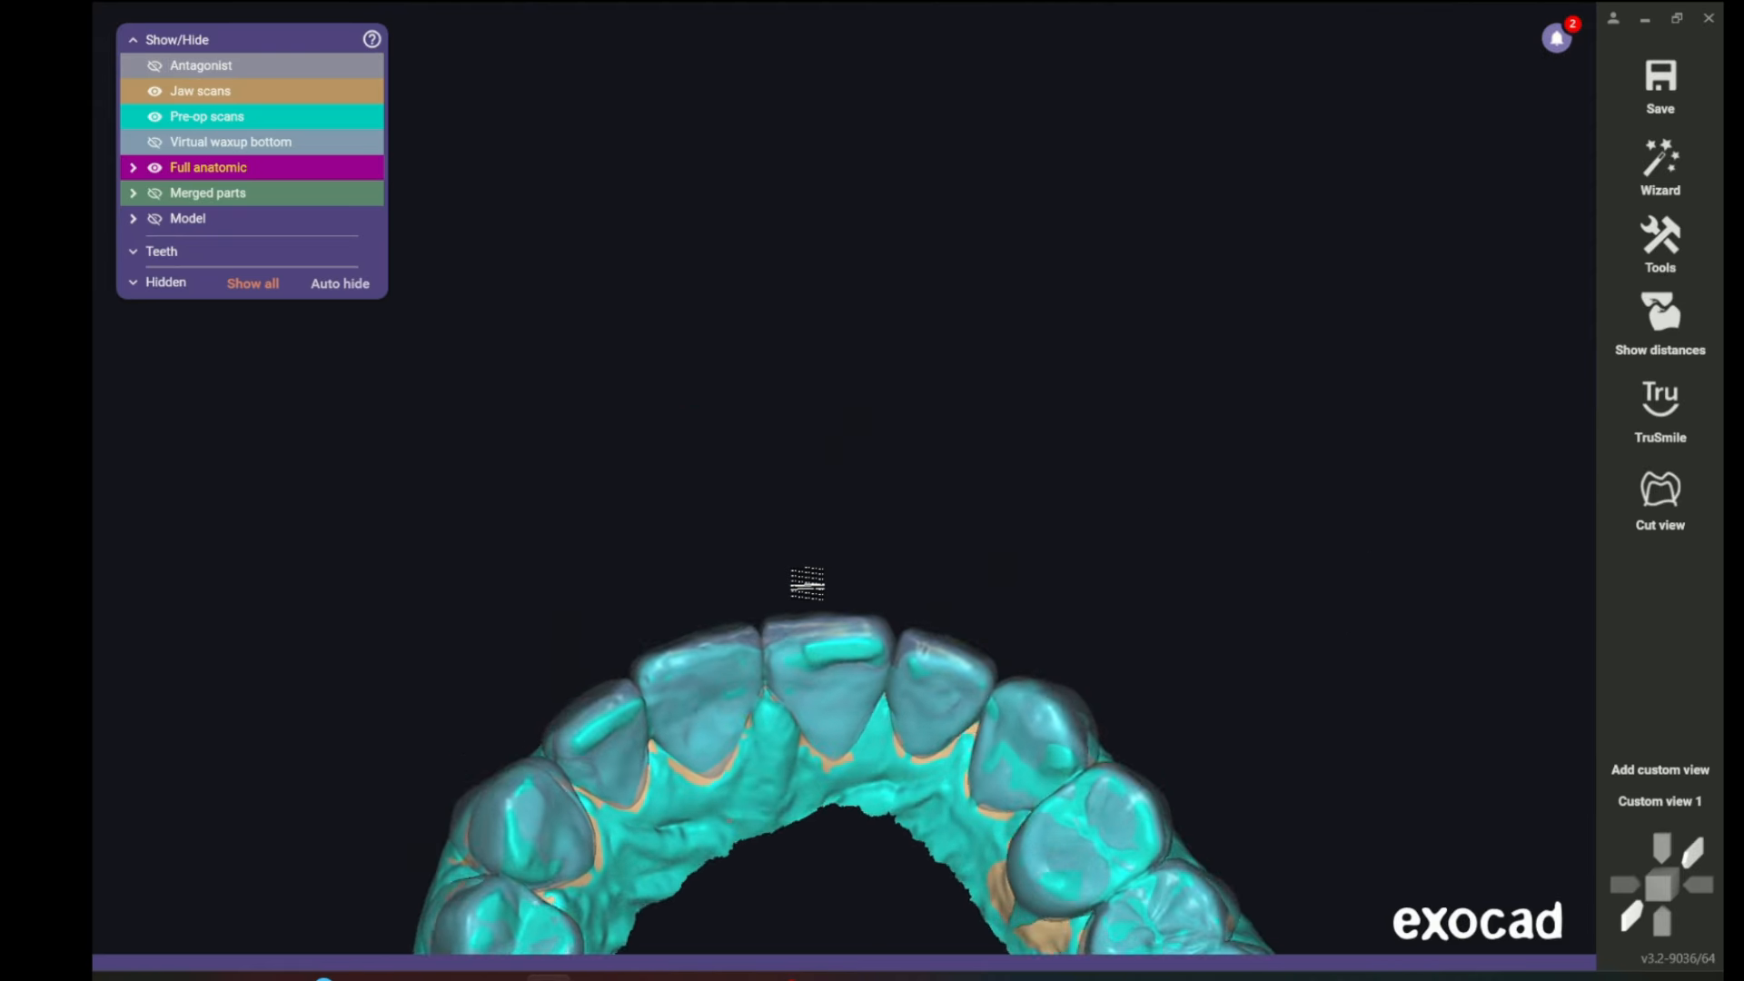
{"action": "middle_click_drag", "start_coordinate": [817, 859], "coordinate": [902, 513]}
{"action": "mouse_move", "coordinate": [856, 596]}
{"action": "right_mouse_down"}
{"action": "mouse_move", "coordinate": [790, 607]}
{"action": "mouse_move", "coordinate": [847, 615]}
{"action": "mouse_move", "coordinate": [872, 515]}
{"action": "mouse_move", "coordinate": [863, 476]}
{"action": "mouse_move", "coordinate": [843, 556]}
{"action": "mouse_move", "coordinate": [837, 428]}
{"action": "mouse_move", "coordinate": [868, 582]}
{"action": "right_mouse_up"}
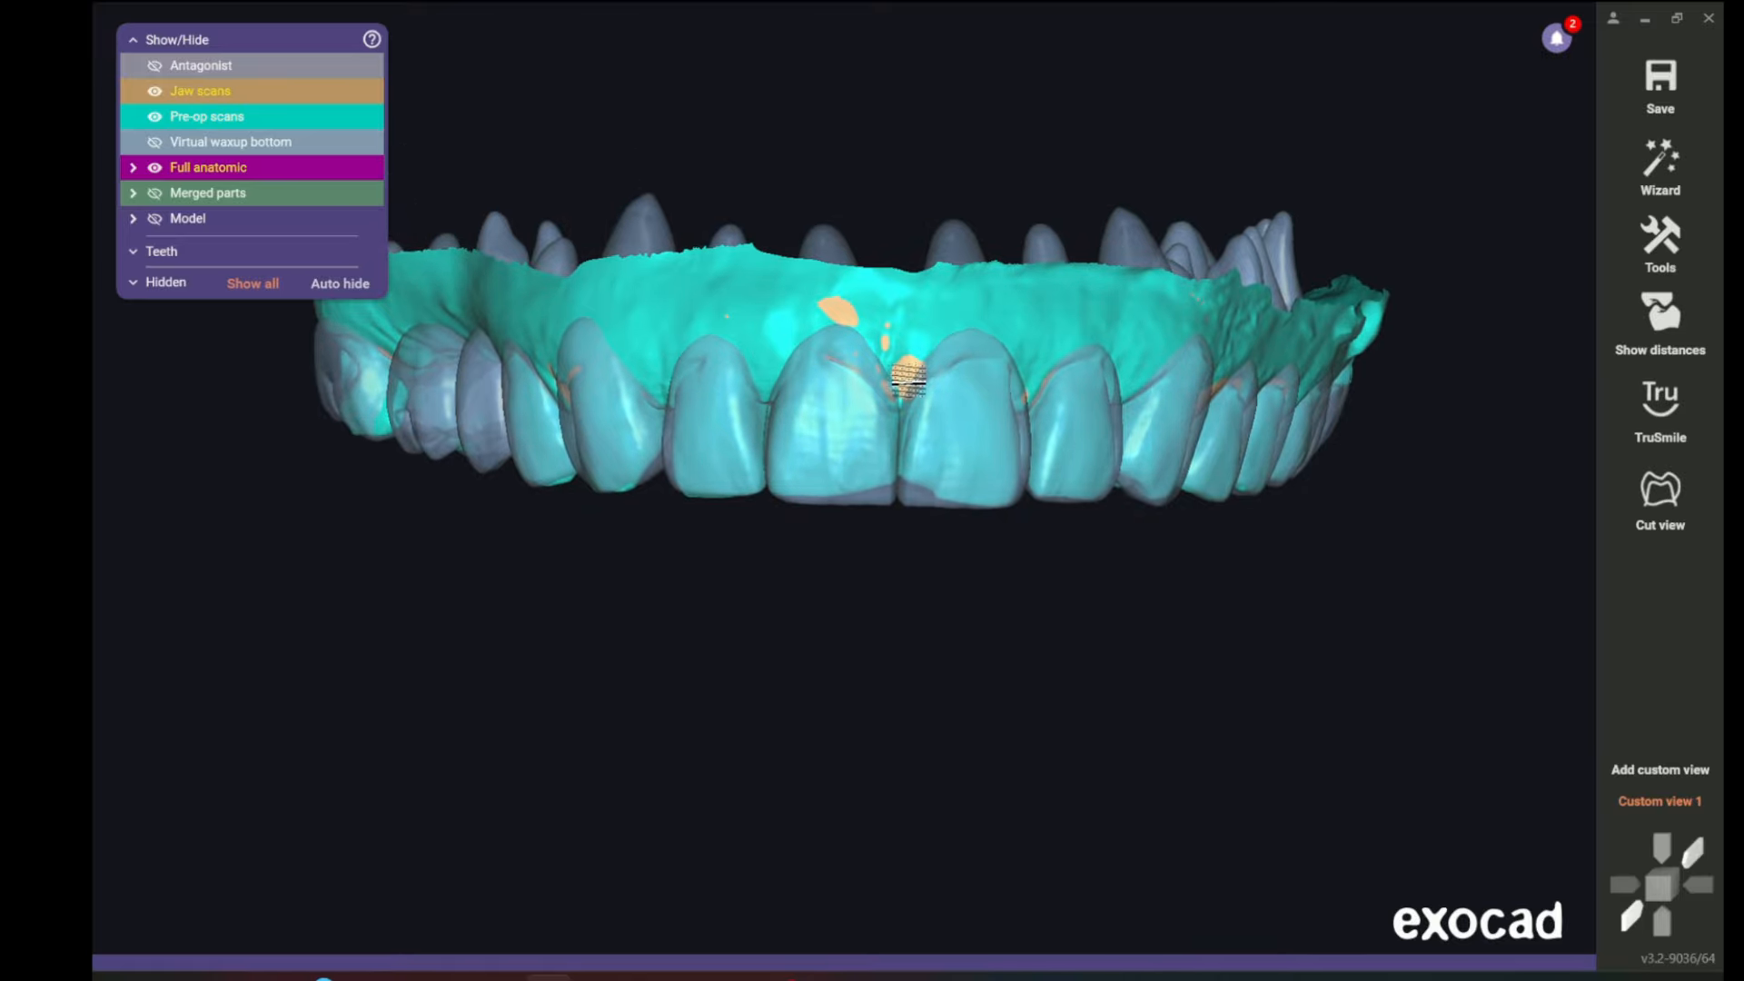
- Display only the model, hiding the jaw scans, full anatomic design and pre-op scans, and save the scene
{"action": "left_click", "coordinate": [155, 94]}
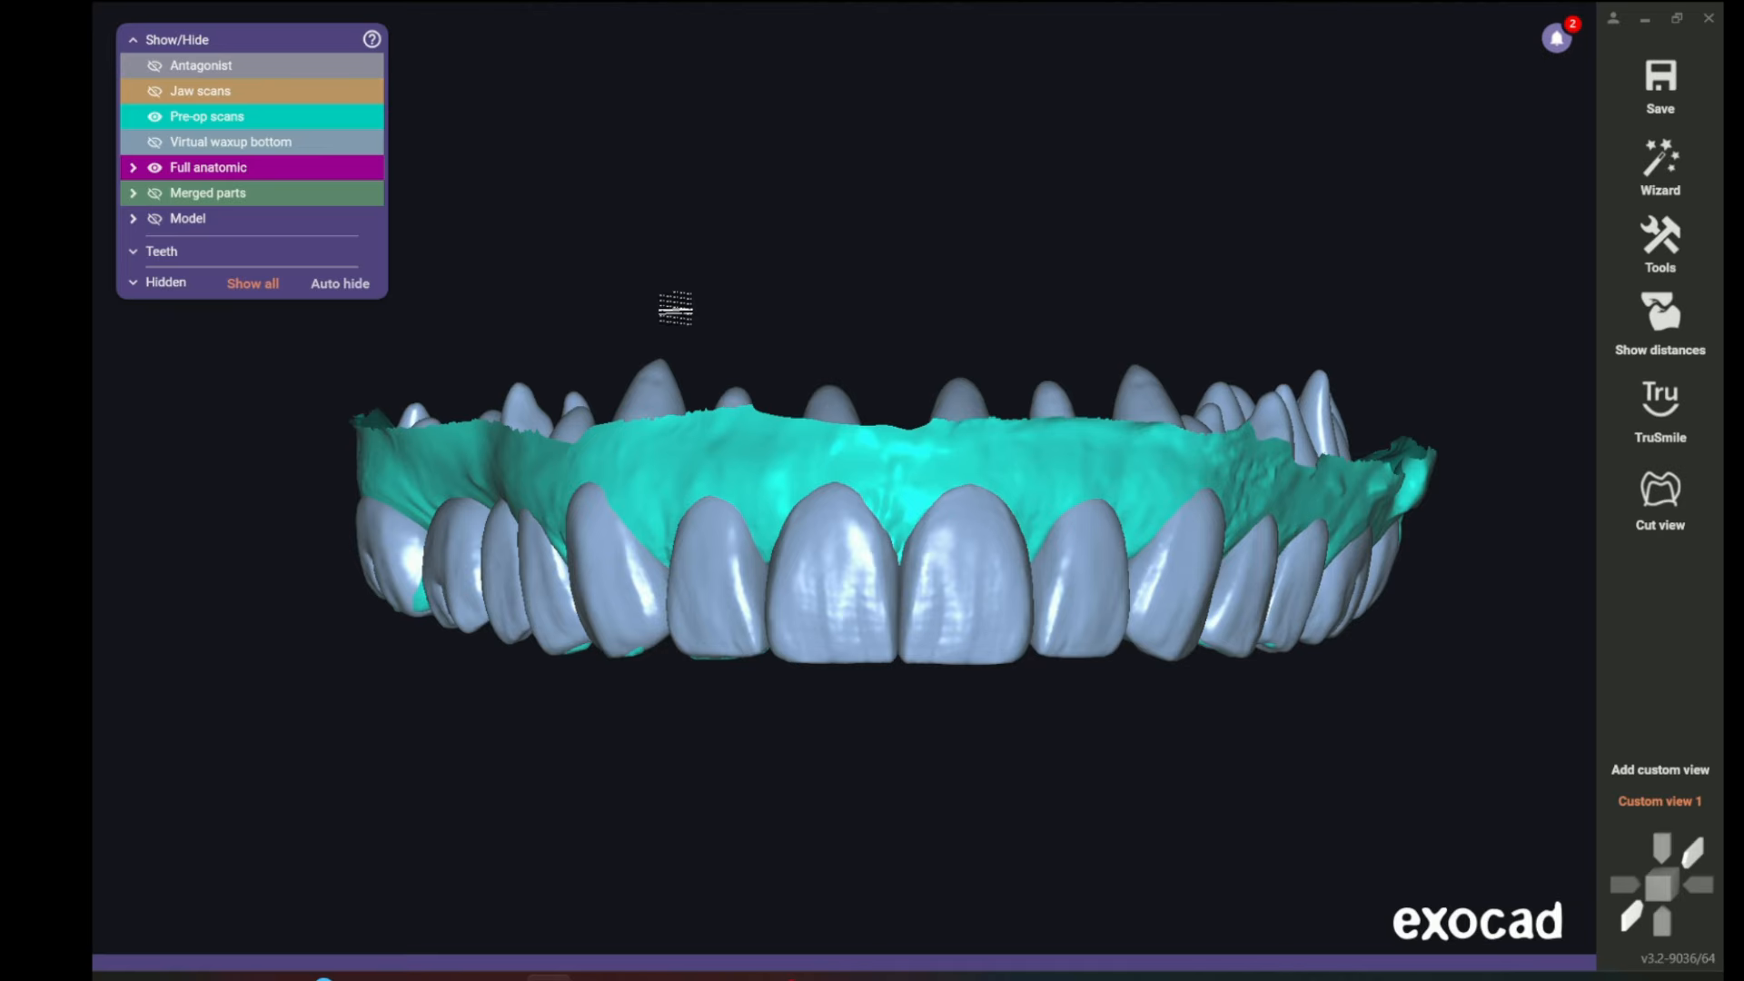
{"action": "left_click", "coordinate": [154, 218]}
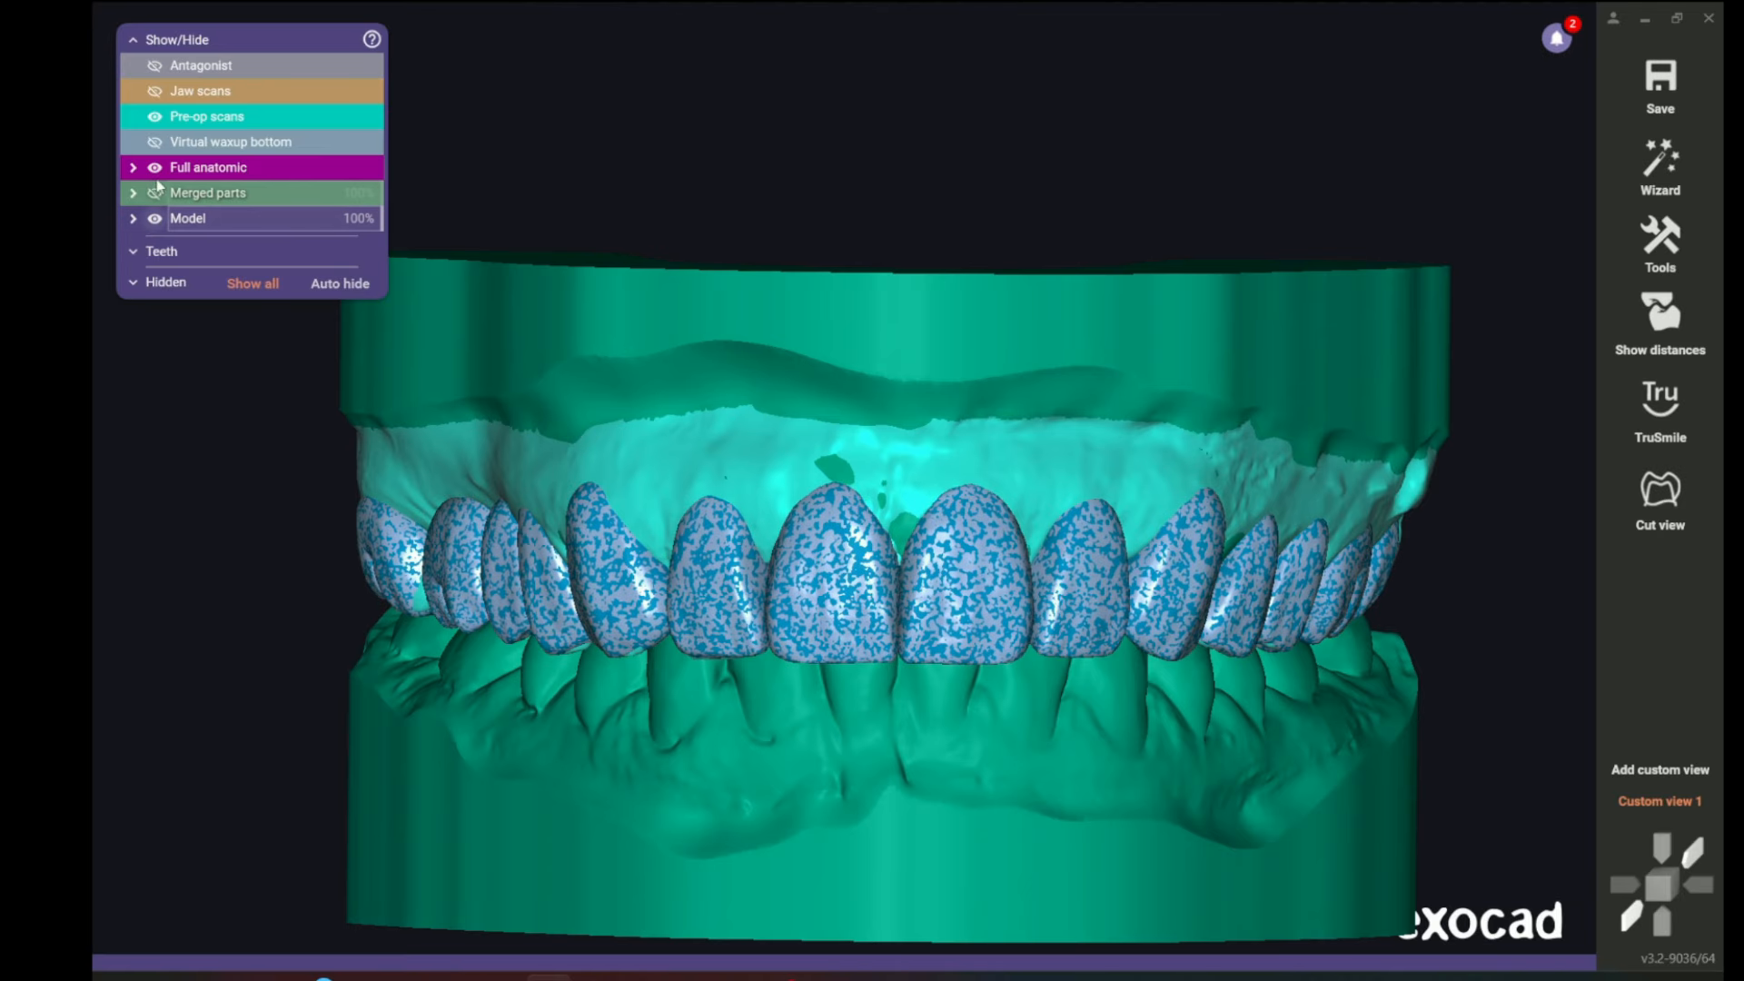
{"action": "left_click", "coordinate": [154, 167]}
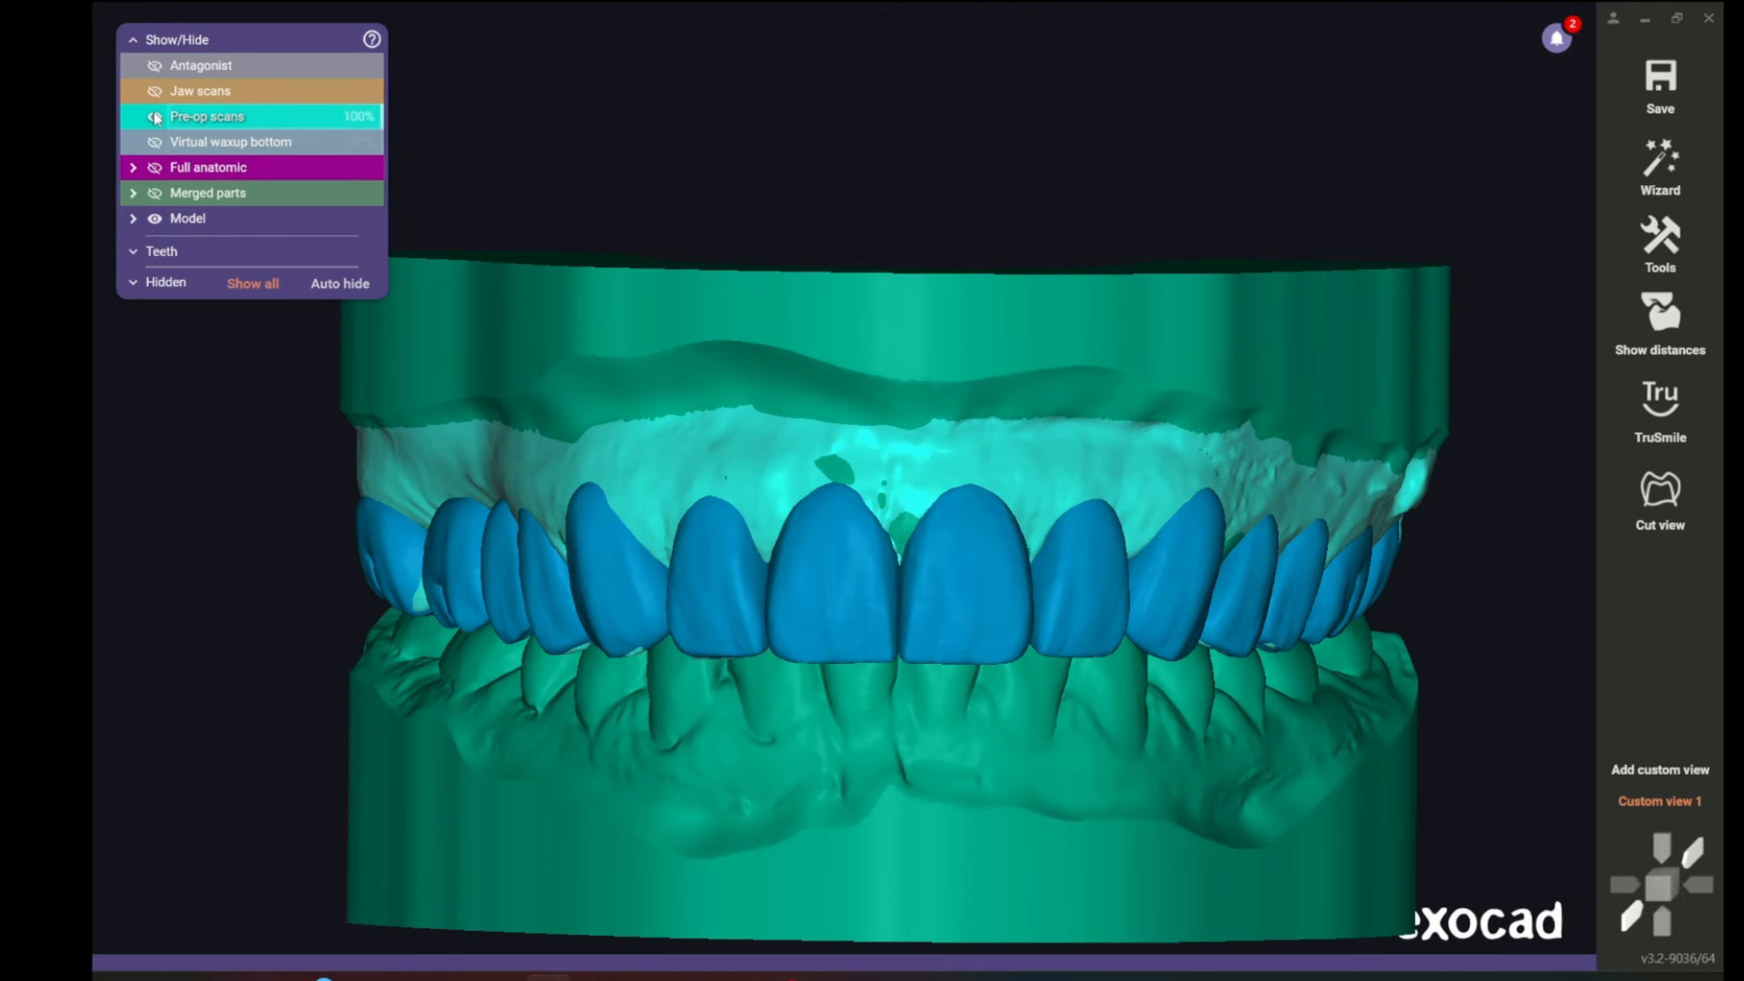
{"action": "left_click", "coordinate": [155, 117]}
{"action": "scroll", "coordinate": [843, 339], "scroll_direction": "down", "scroll_amount": 3}
{"action": "right_click_drag", "start_coordinate": [942, 378], "coordinate": [935, 382]}
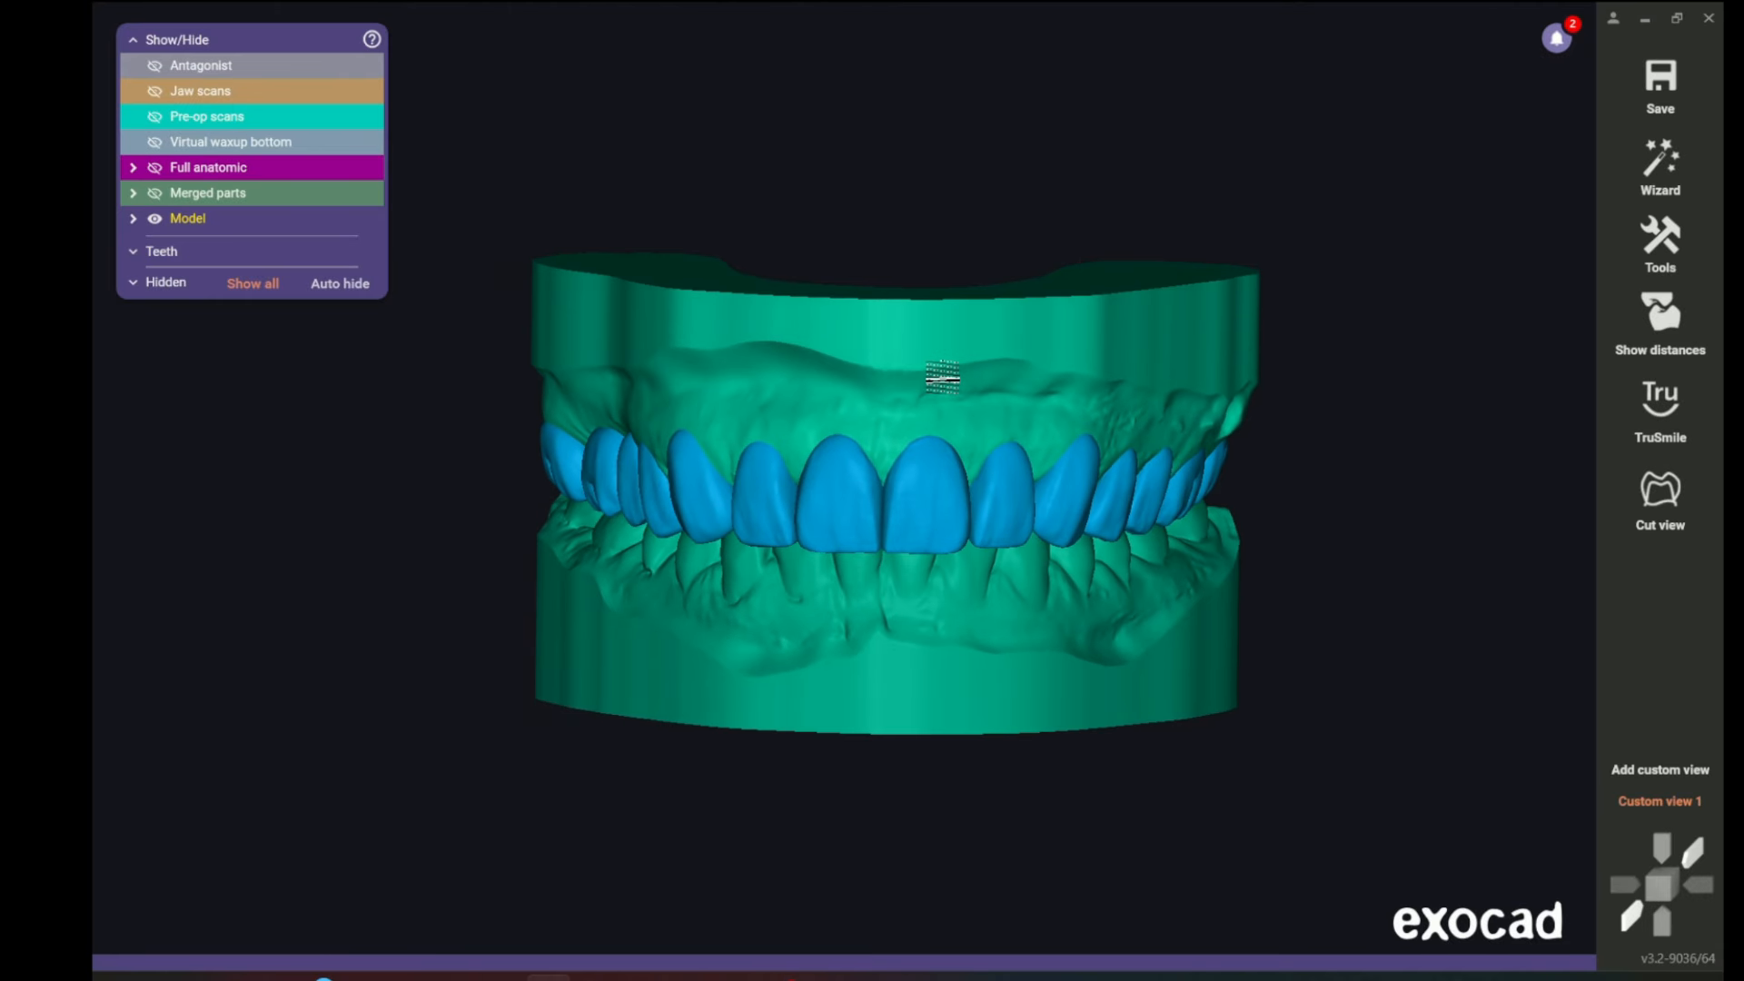
{"action": "left_click", "coordinate": [1663, 107]}
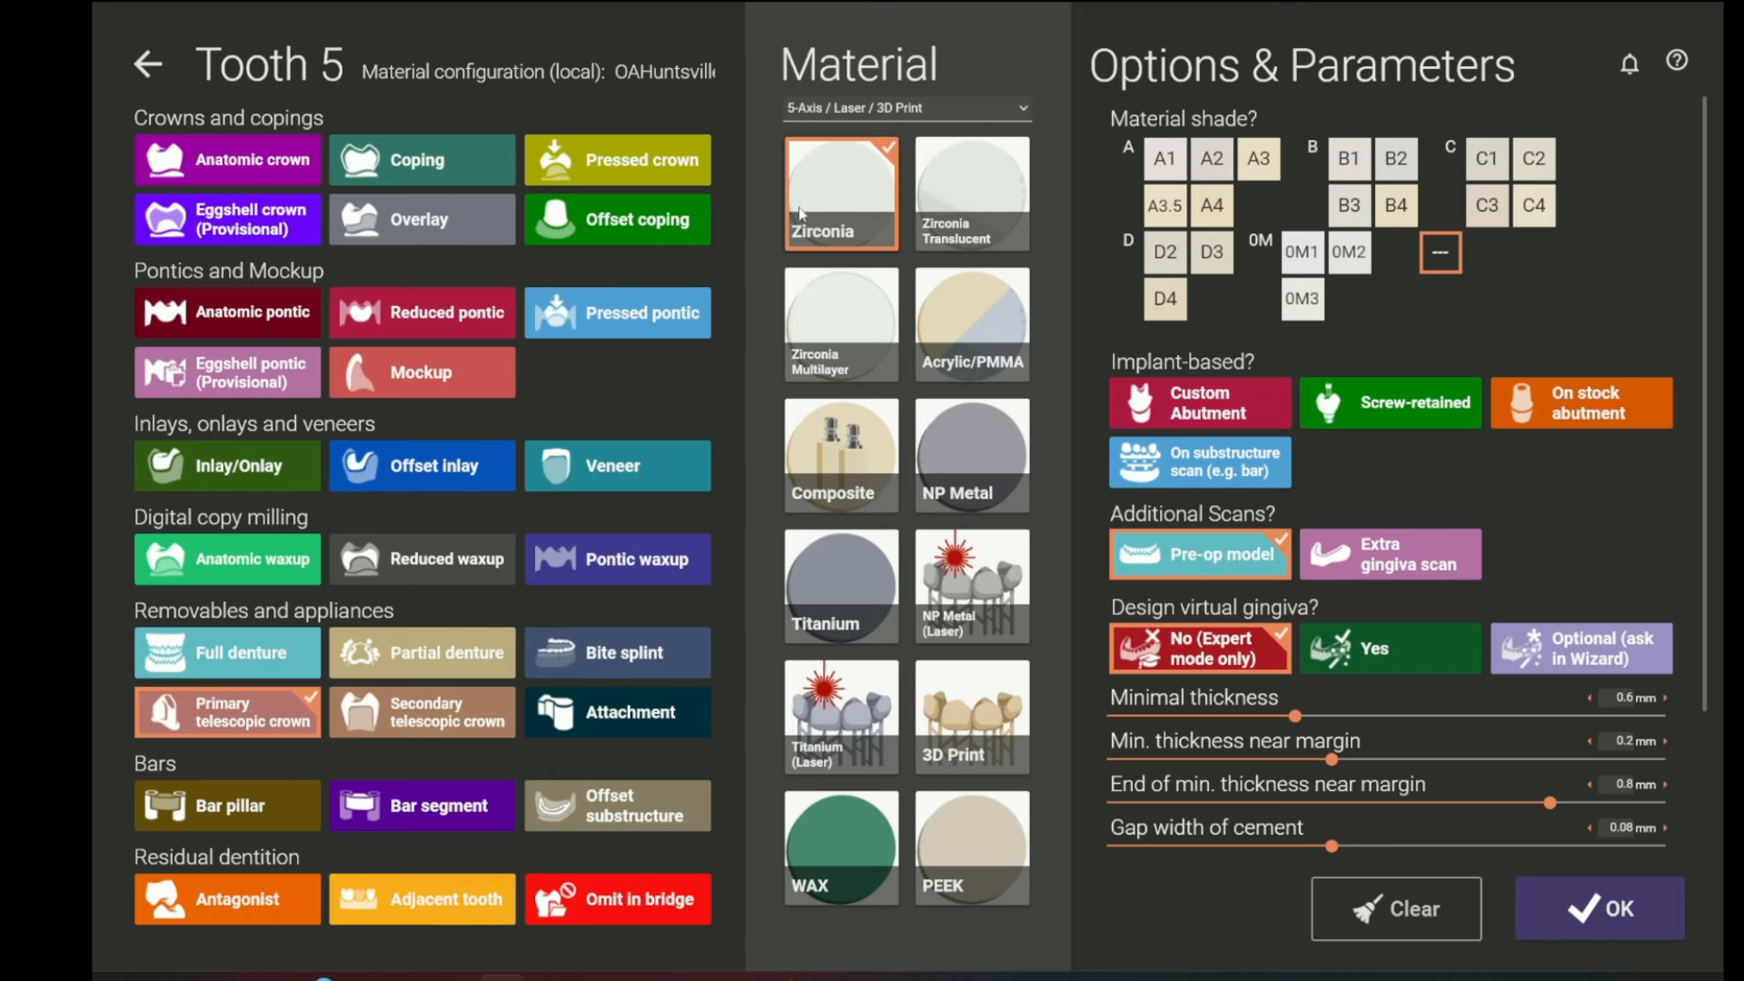
- Confirm tooth 5 as a zirconia primary telescopic crown with pre-op model, and launch the project's design
{"action": "left_click", "coordinate": [1571, 920]}
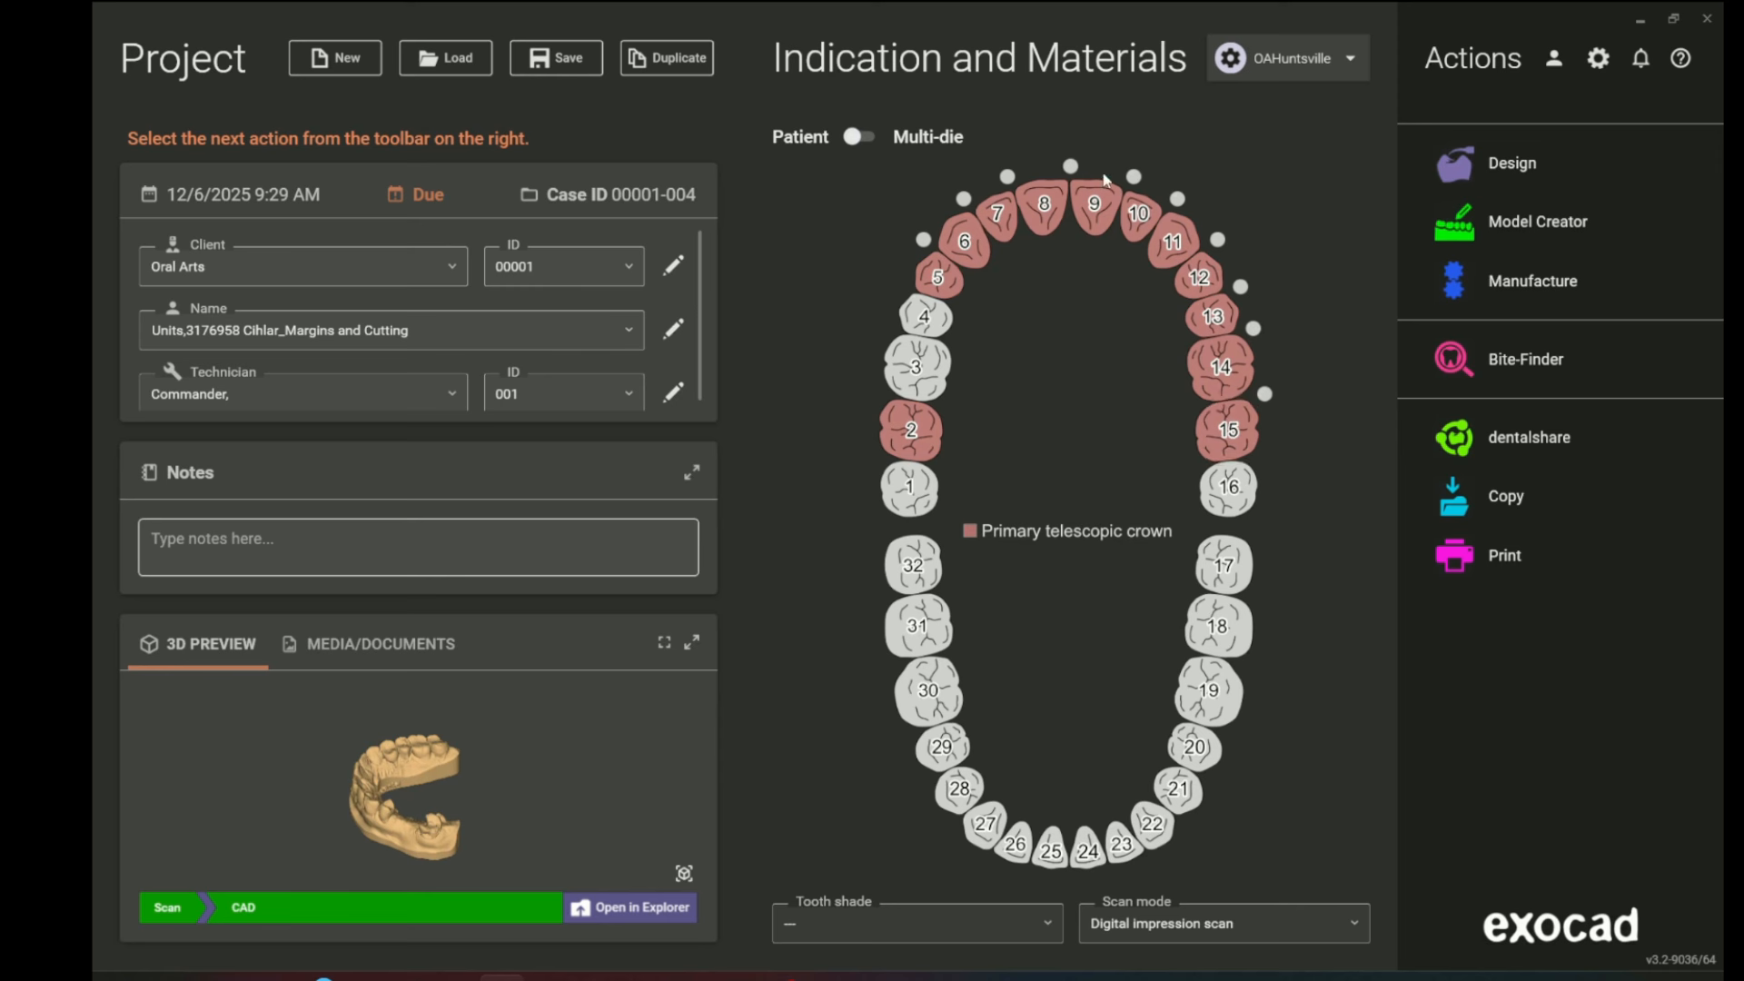
{"action": "mouse_move", "coordinate": [912, 453]}
{"action": "left_click", "coordinate": [1473, 166]}
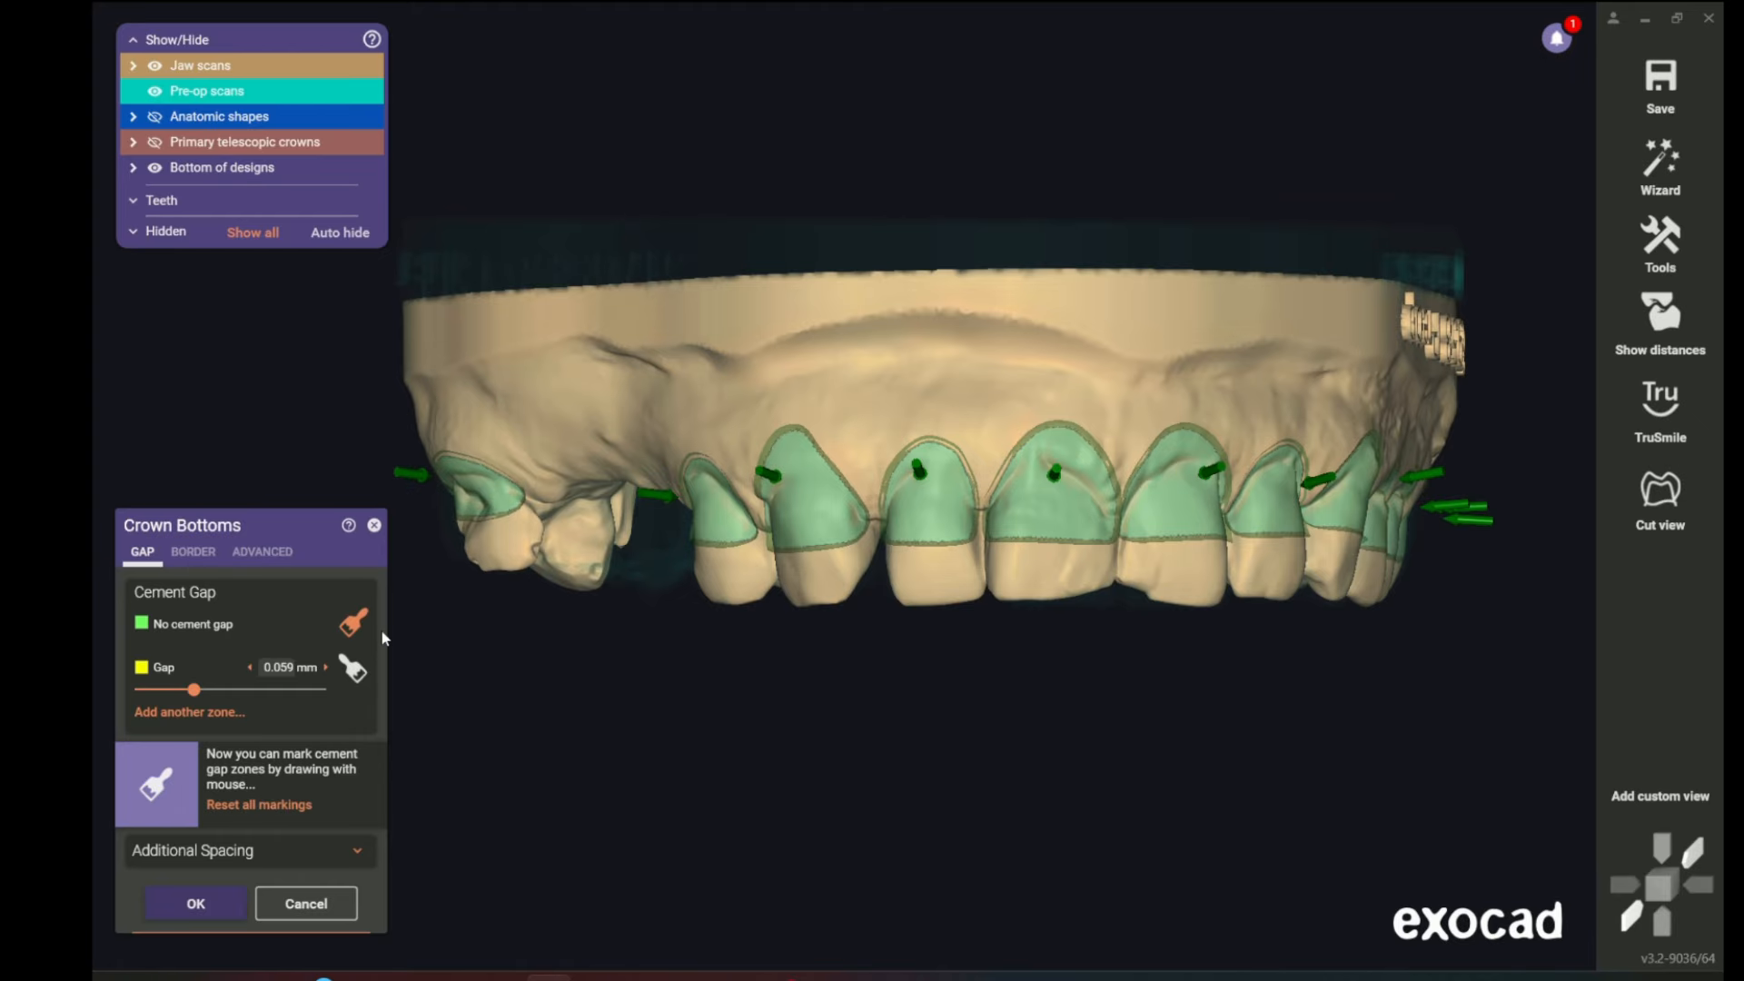
- Examine the crown bottoms around the upper arch, checking the no-cement-gap zones and margins on each tooth
{"action": "right_click_drag", "start_coordinate": [716, 700], "coordinate": [731, 699]}
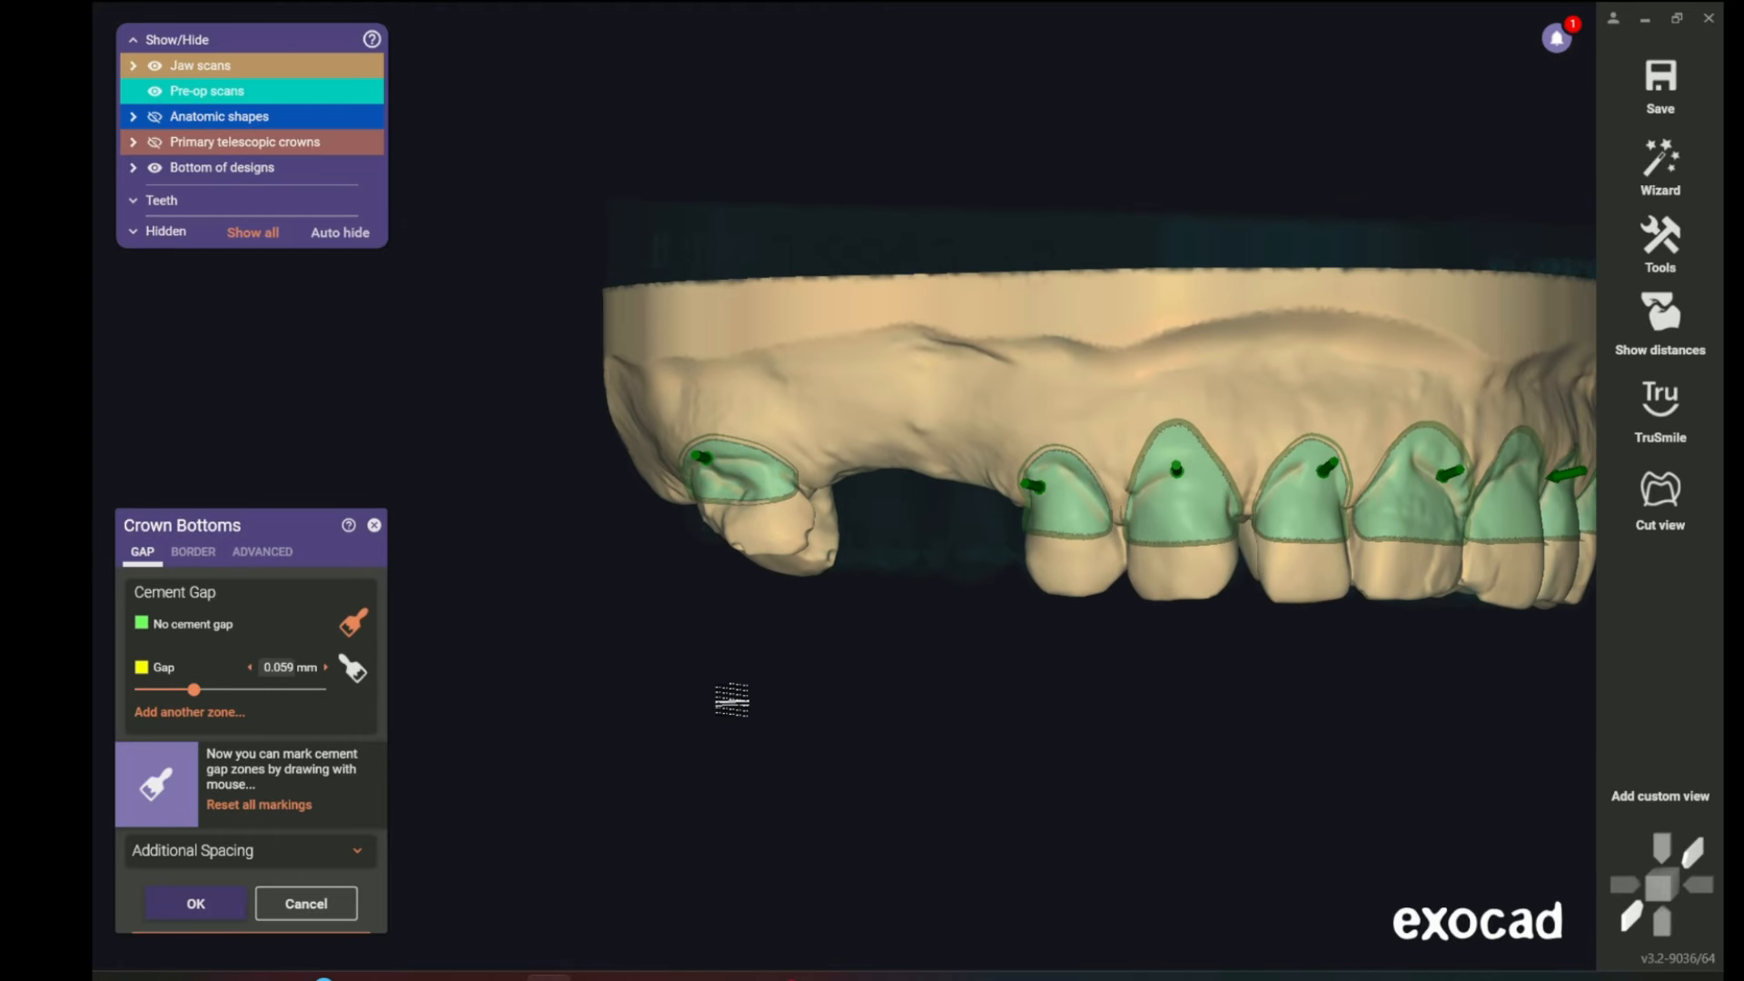
{"action": "scroll", "coordinate": [1172, 604], "scroll_direction": "up", "scroll_amount": 4}
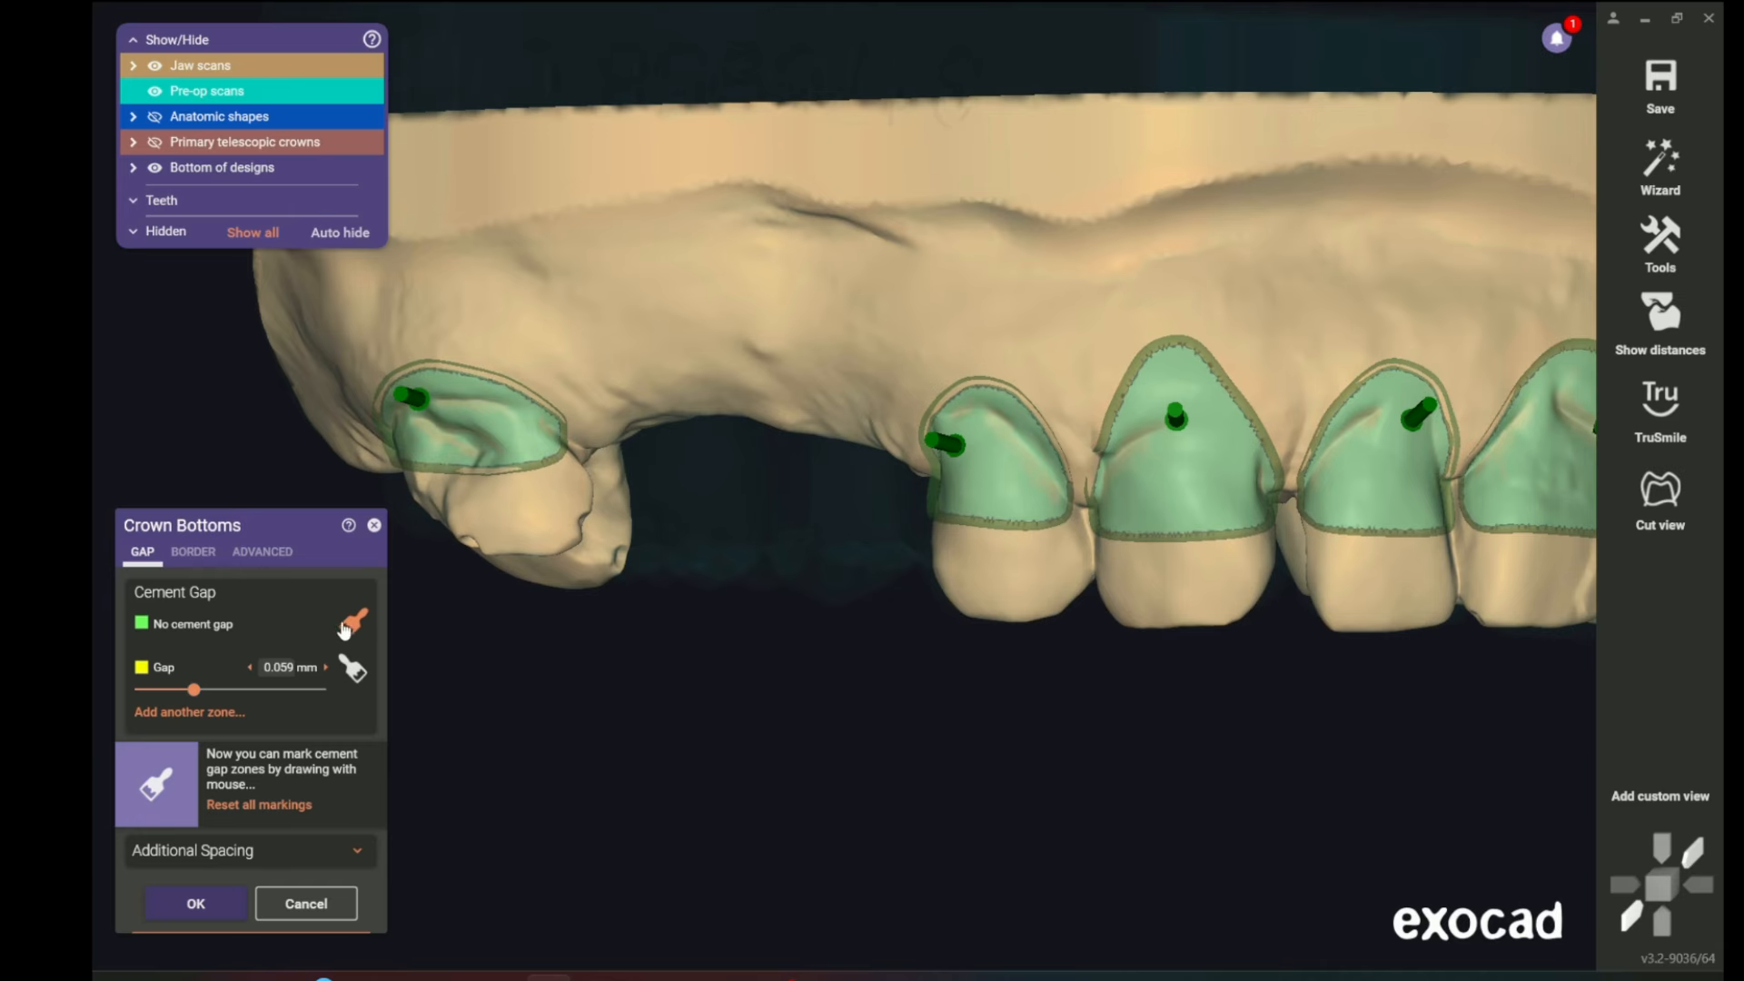
{"action": "right_click_drag", "start_coordinate": [959, 705], "coordinate": [796, 735]}
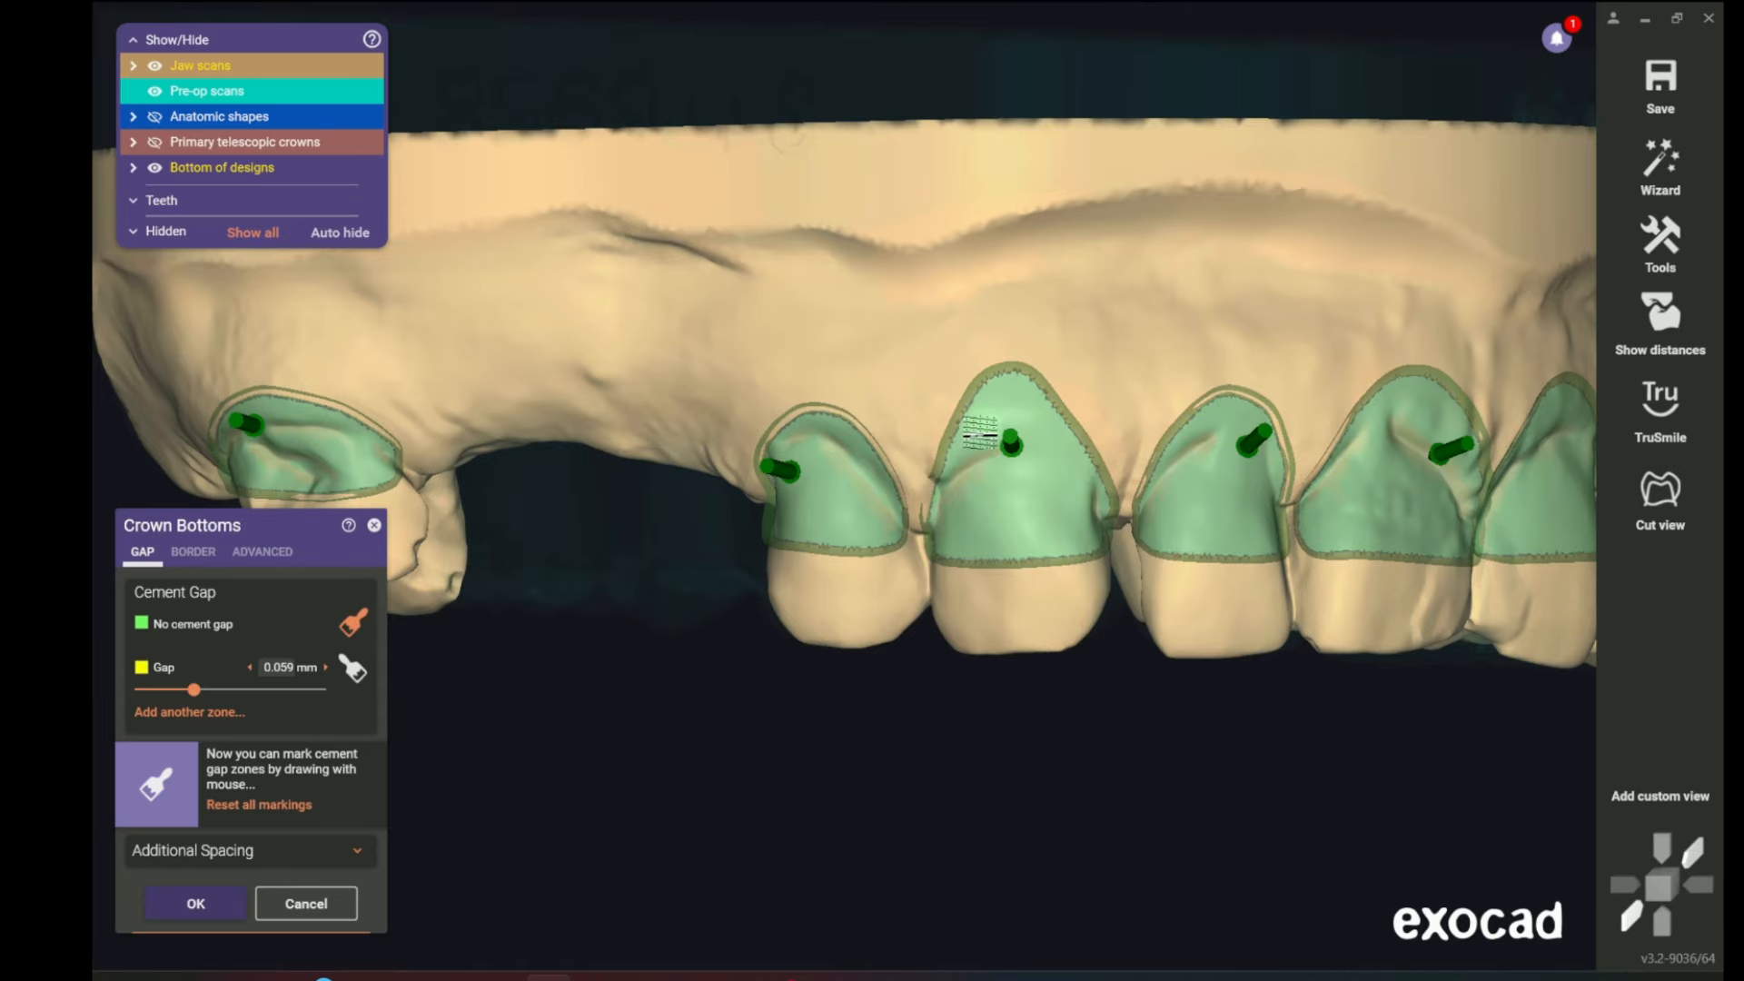
{"action": "right_click_drag", "start_coordinate": [1083, 529], "coordinate": [1230, 767]}
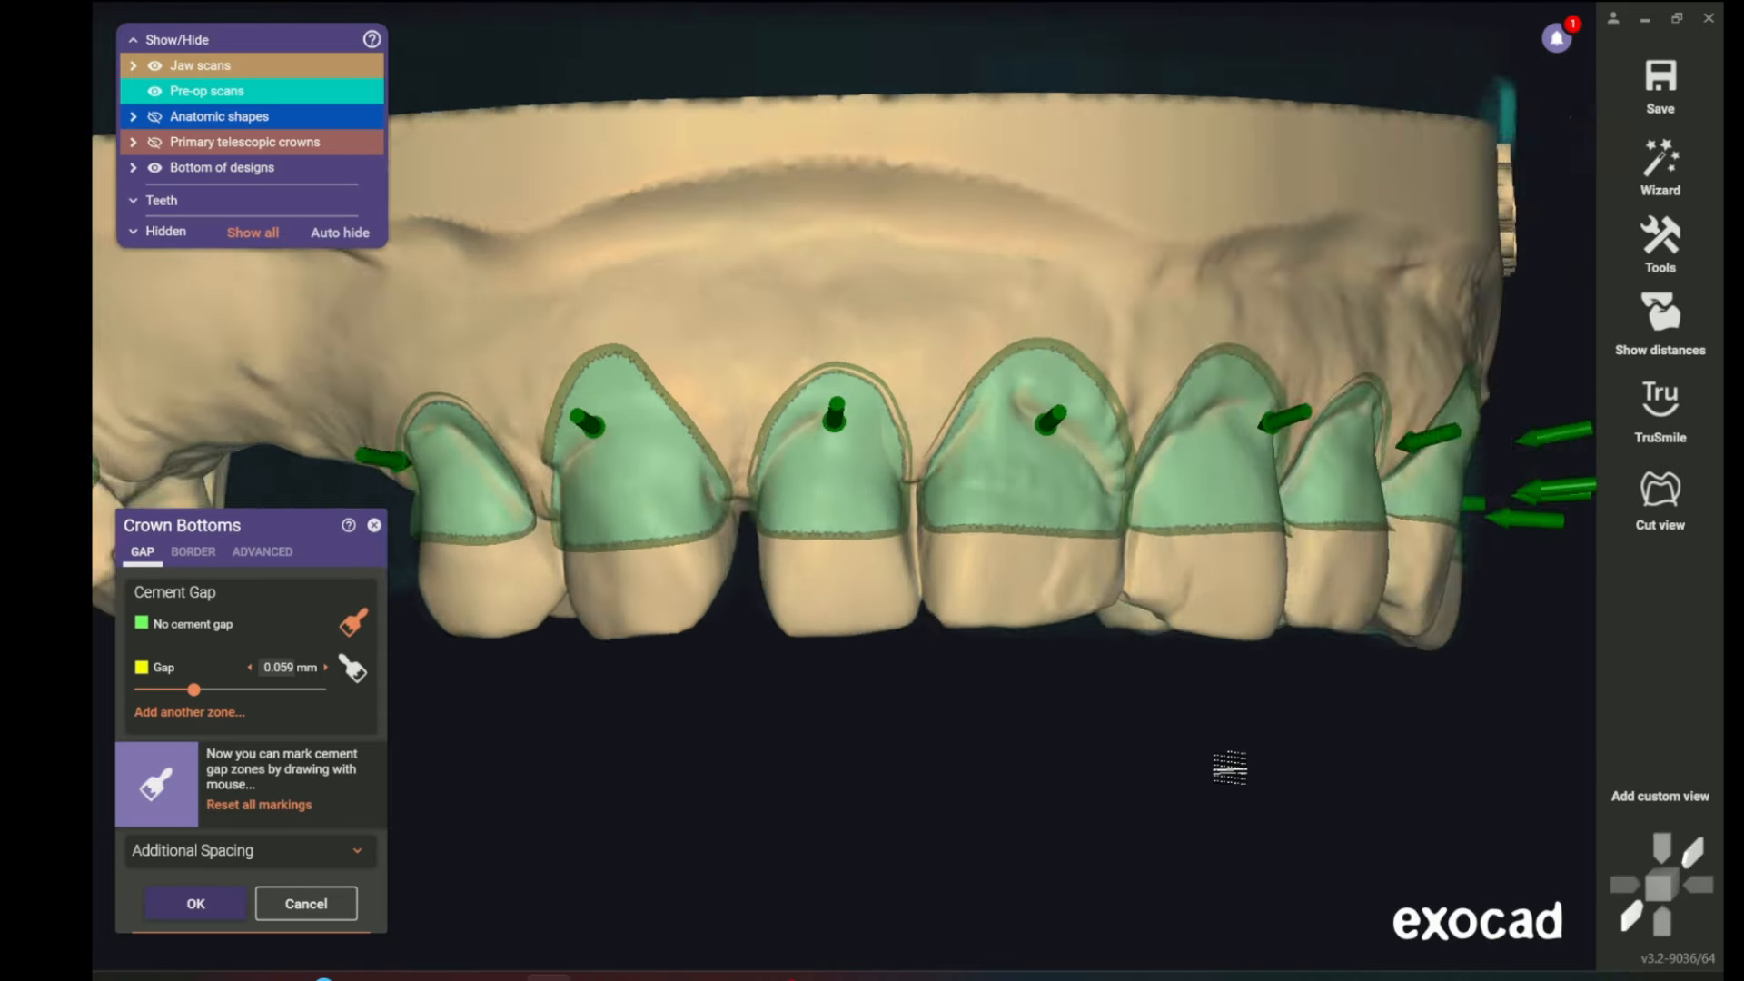
{"action": "right_click_drag", "start_coordinate": [1386, 751], "coordinate": [1348, 753]}
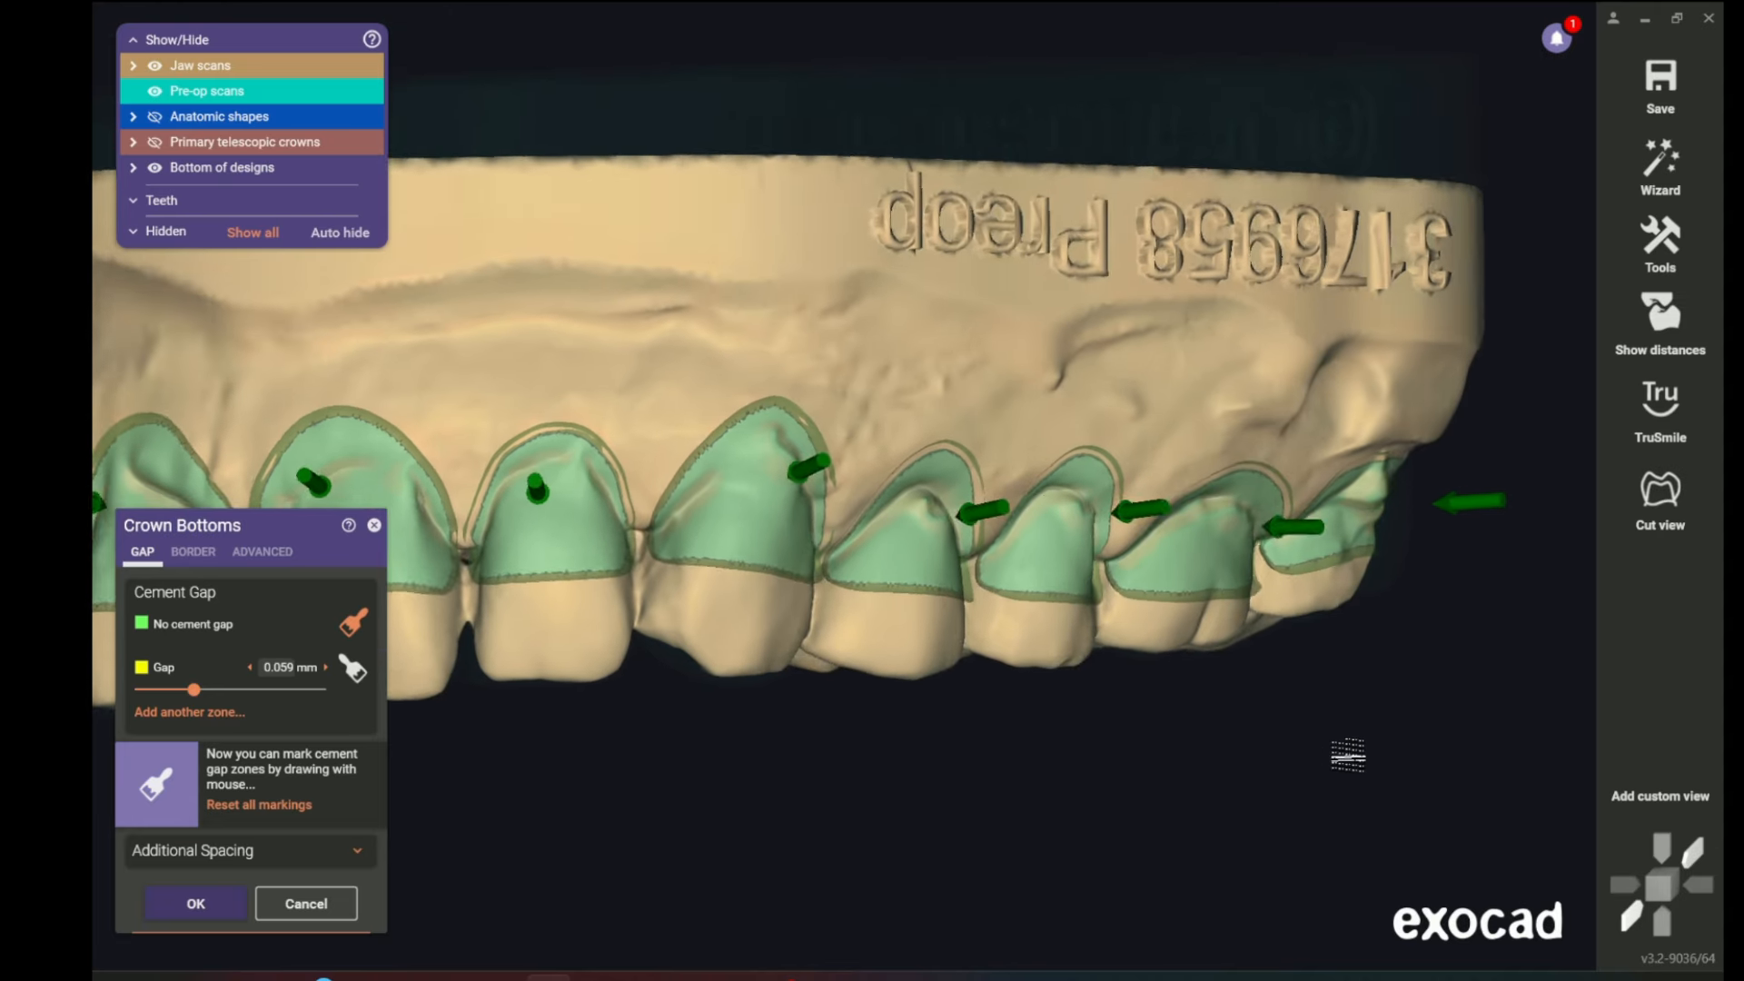
{"action": "right_click_drag", "start_coordinate": [891, 787], "coordinate": [1086, 646]}
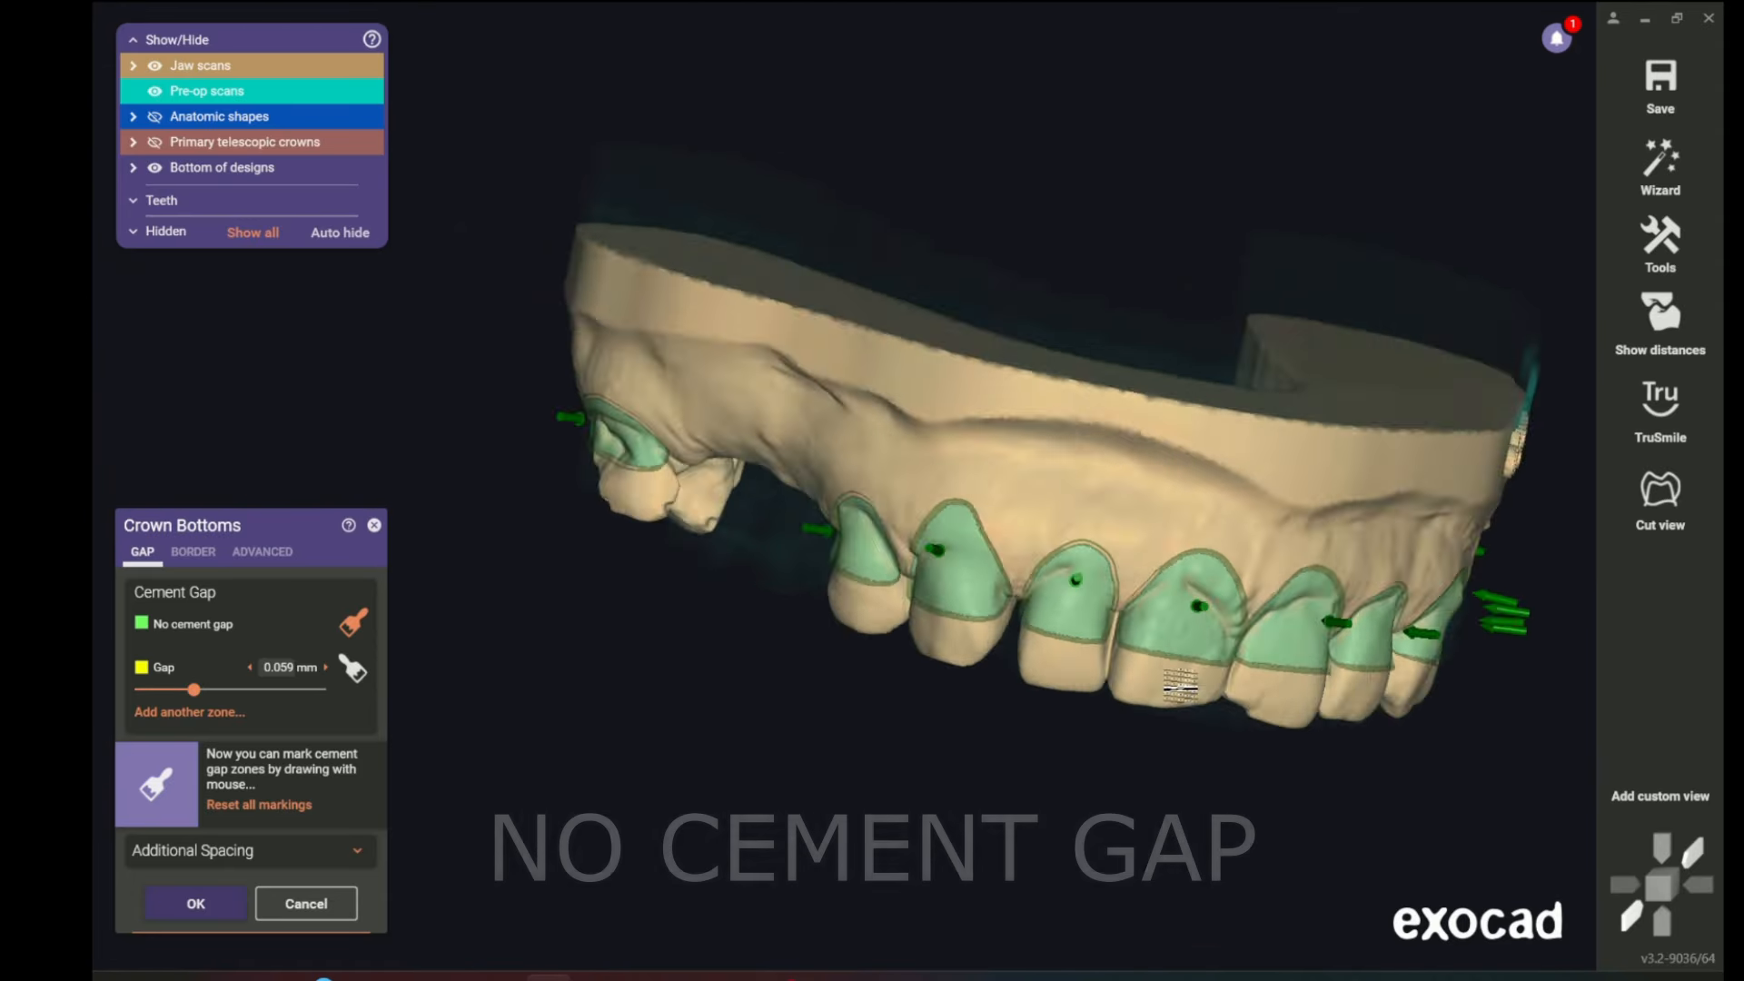
{"action": "right_click_drag", "start_coordinate": [1169, 681], "coordinate": [1146, 753]}
{"action": "right_click_drag", "start_coordinate": [1147, 752], "coordinate": [286, 271]}
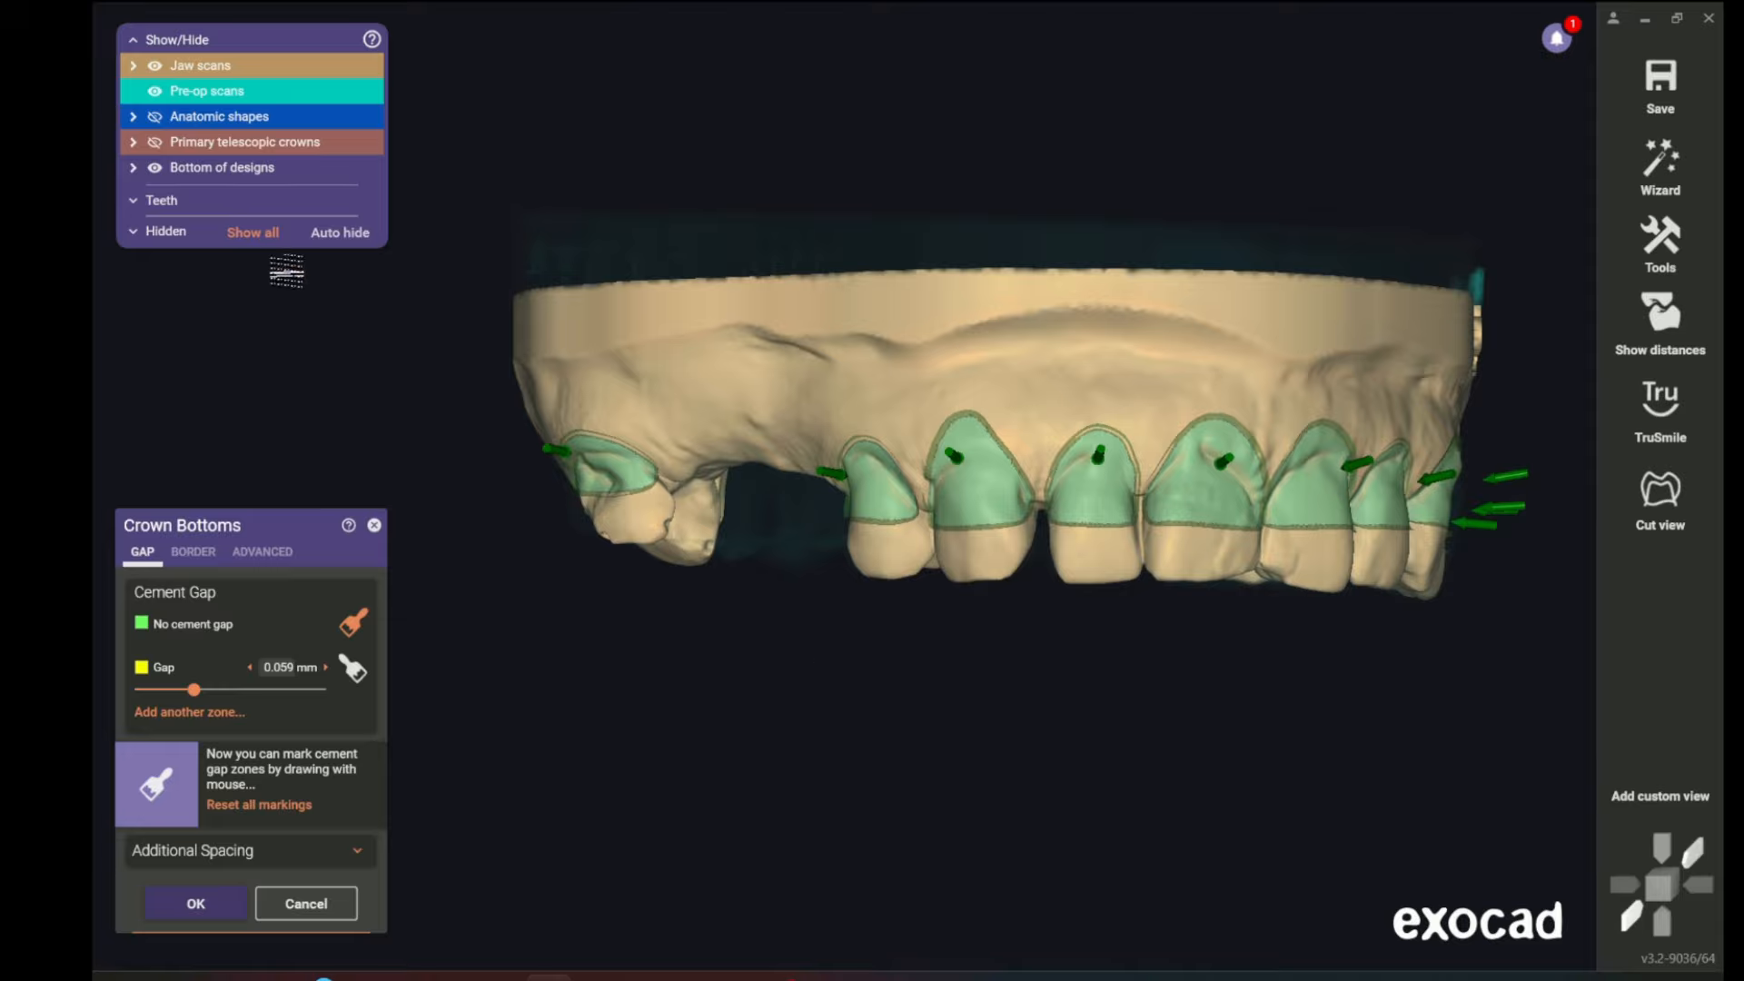
- Compare the pre-op scans with the crown bottoms by setting their opacity to 100%, and then to 28%
{"action": "left_click", "coordinate": [212, 98]}
{"action": "left_click_drag", "start_coordinate": [224, 102], "coordinate": [380, 104]}
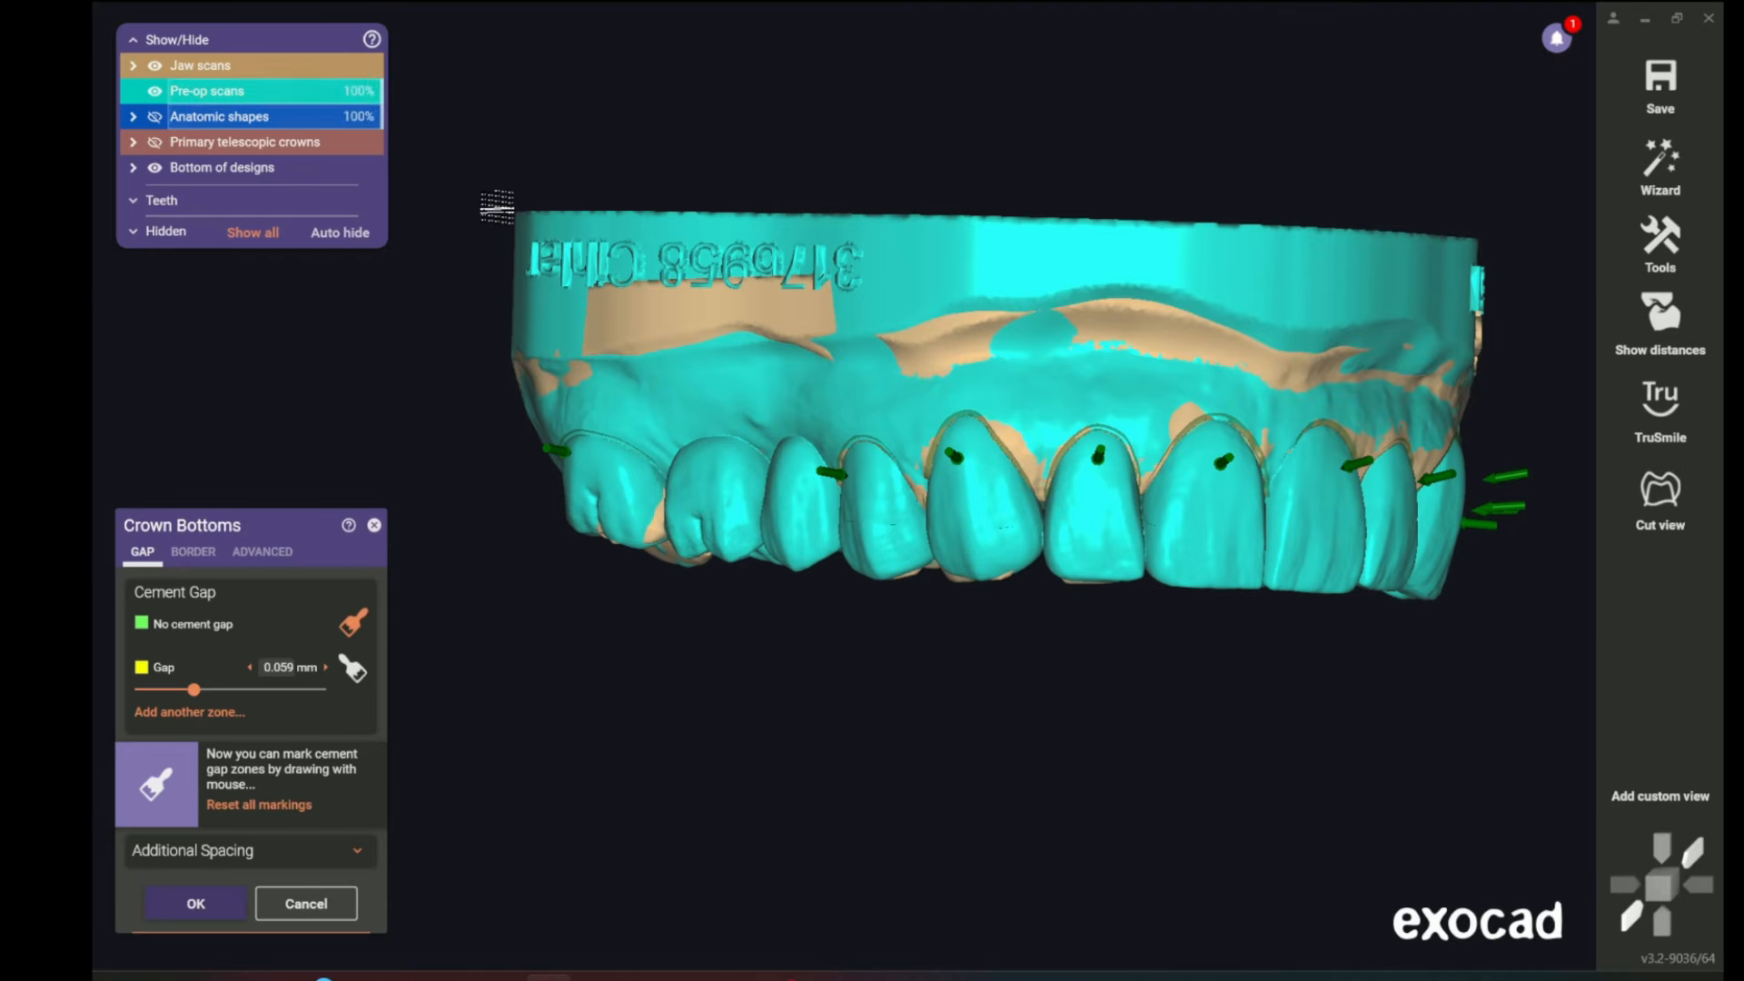
{"action": "scroll", "coordinate": [1036, 477], "scroll_direction": "up", "scroll_amount": 3}
{"action": "scroll", "coordinate": [1038, 477], "scroll_direction": "up", "scroll_amount": 4}
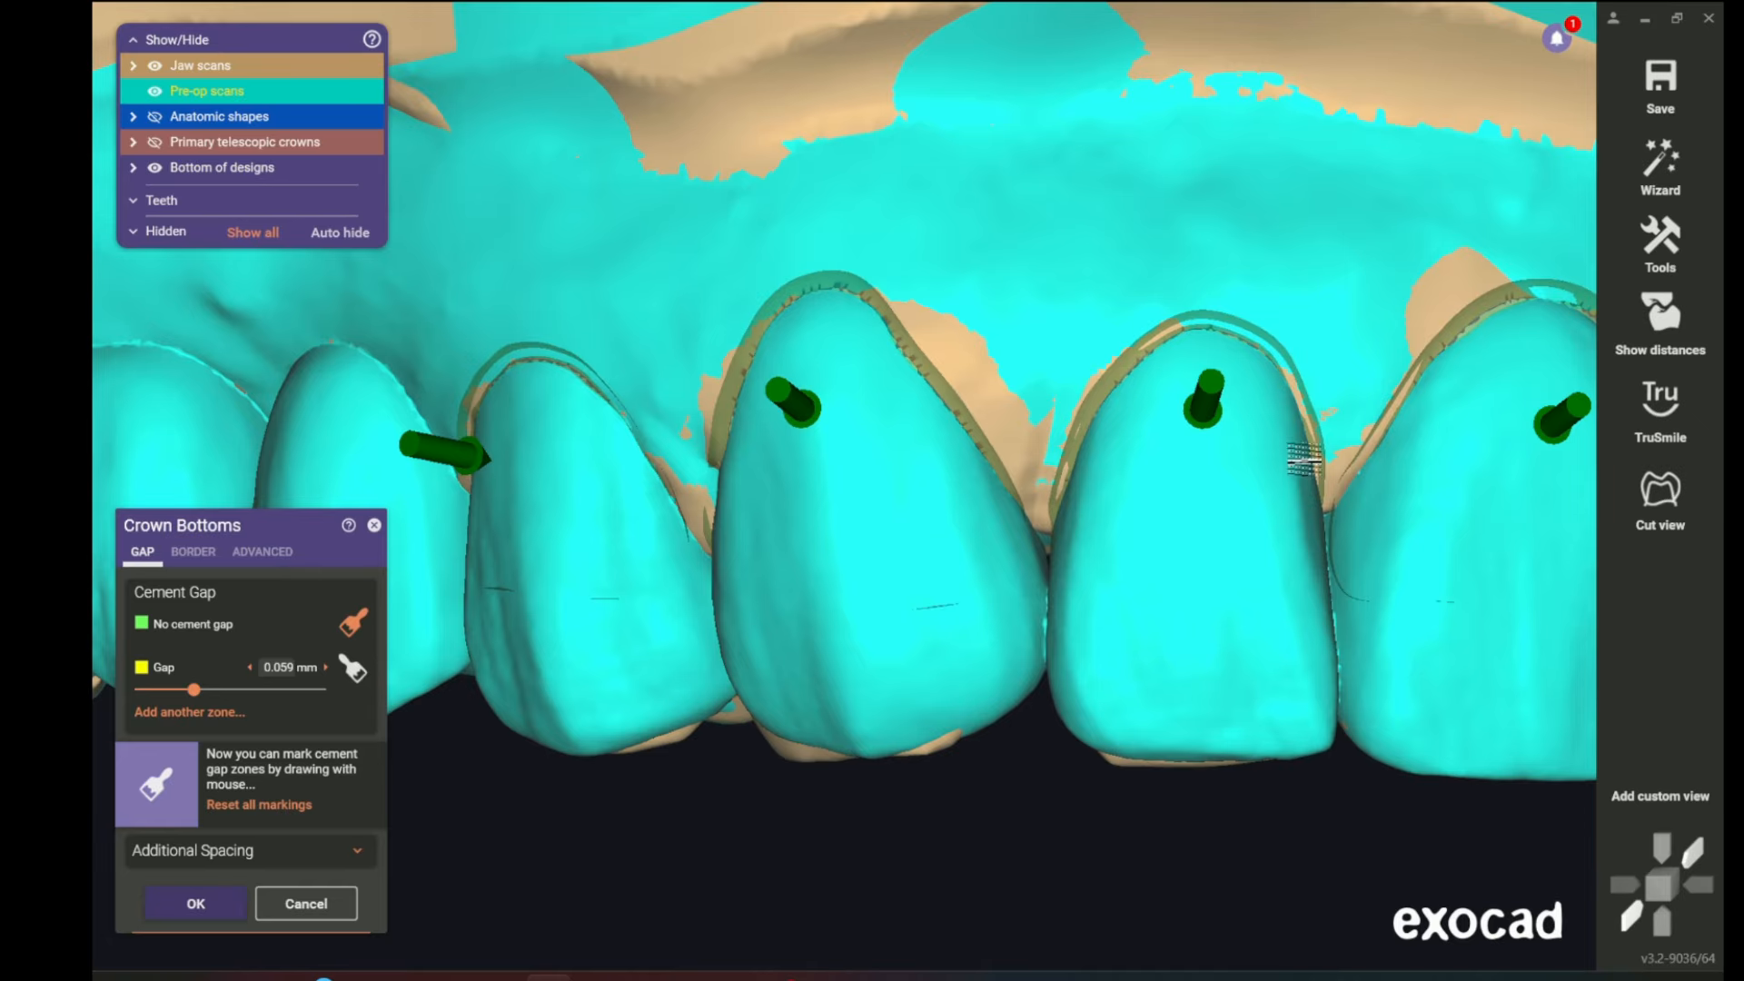
{"action": "left_click", "coordinate": [263, 92]}
{"action": "left_click_drag", "start_coordinate": [259, 98], "coordinate": [234, 98]}
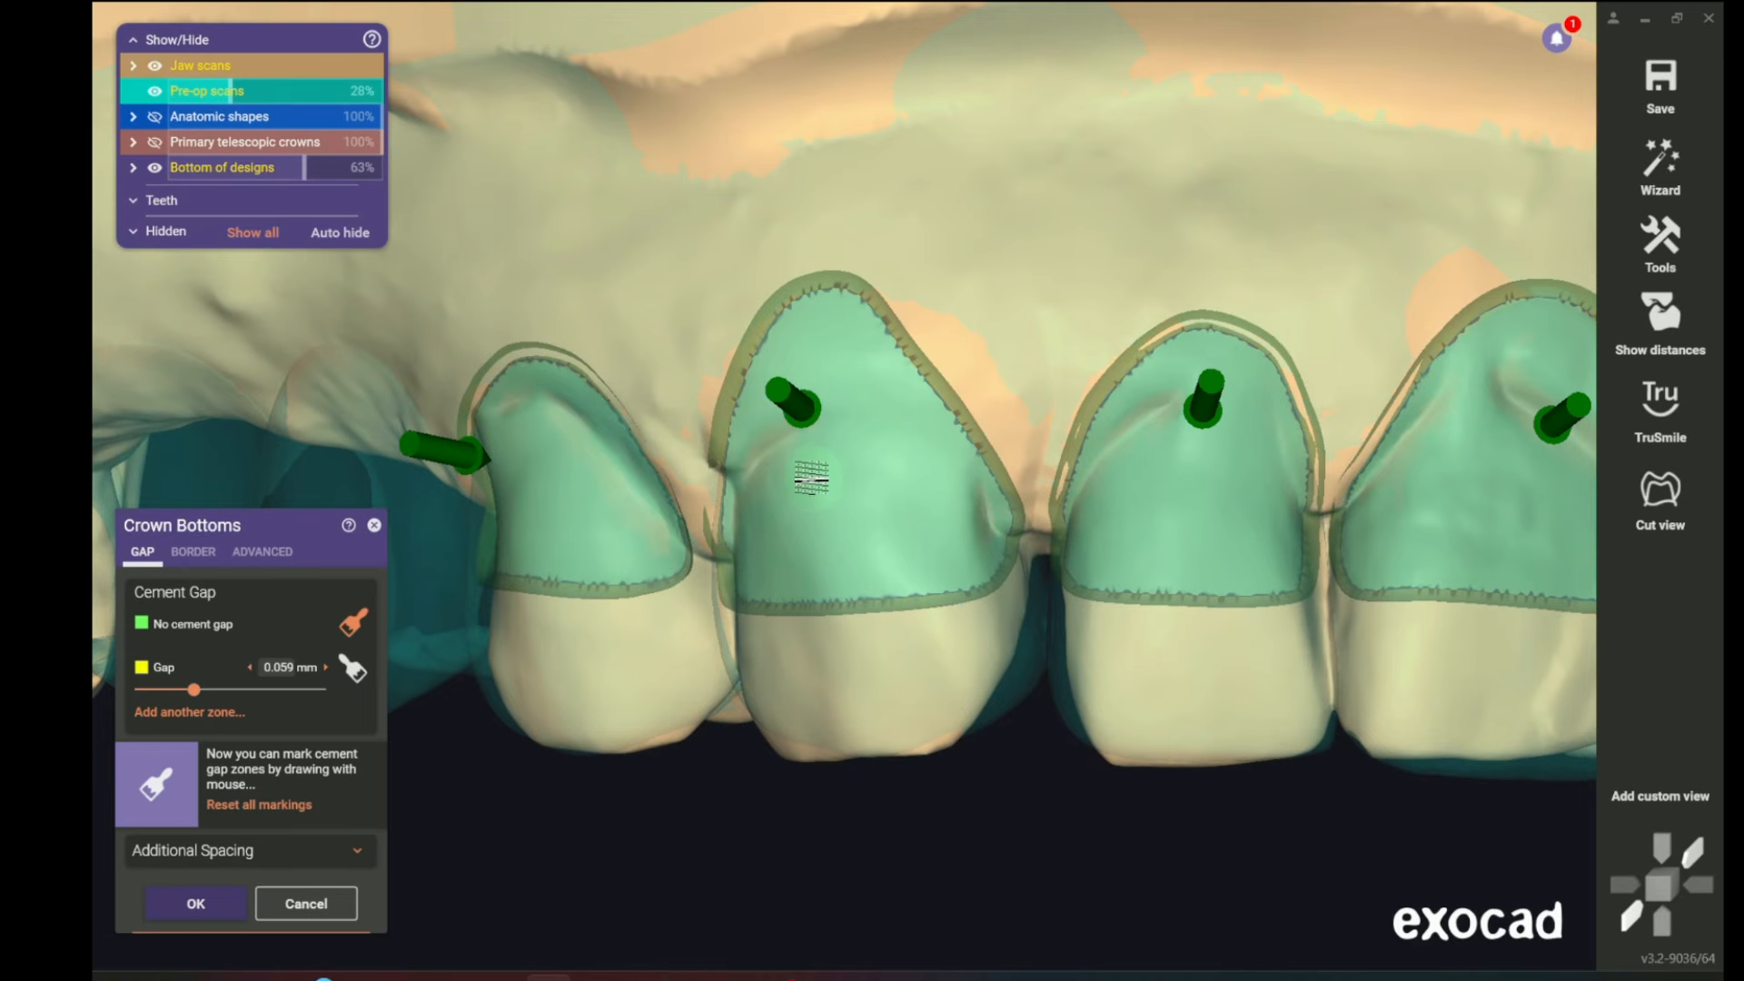
{"action": "right_click_drag", "start_coordinate": [1271, 536], "coordinate": [1112, 551]}
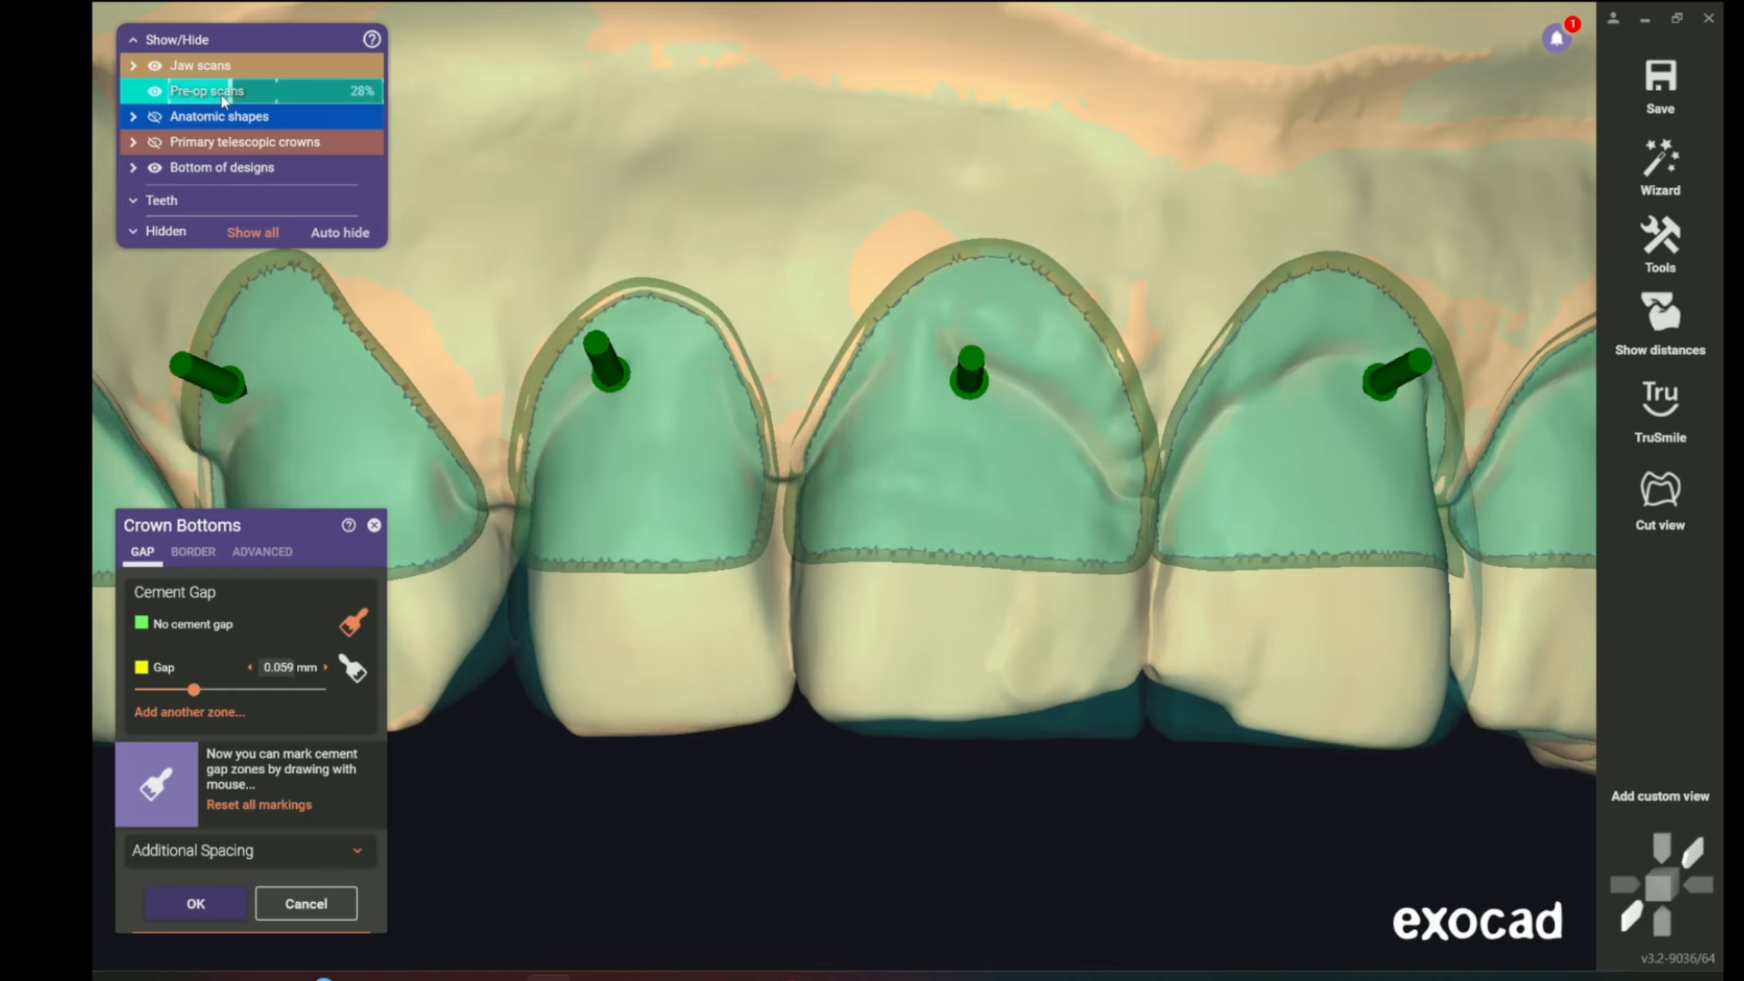
- Make the pre-op scans fully opaque, and reduce their opacity to 41% to compare the posterior teeth and edentulous area
{"action": "left_click_drag", "start_coordinate": [219, 89], "coordinate": [377, 89]}
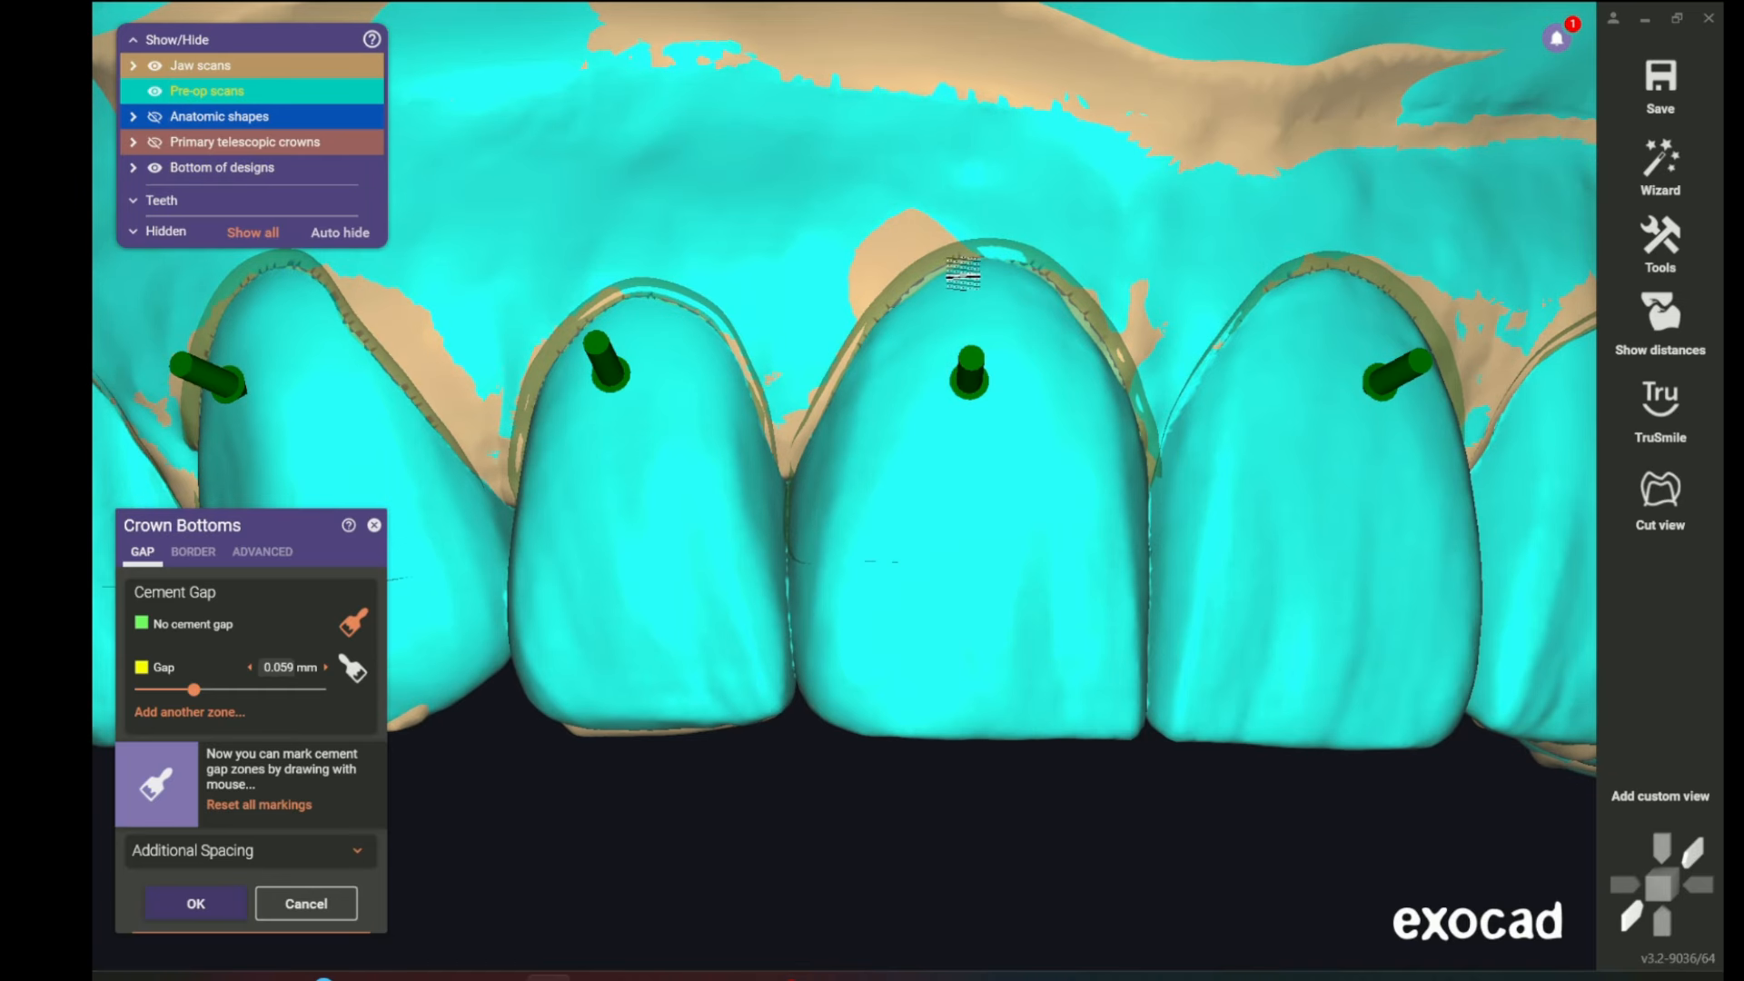
{"action": "scroll", "coordinate": [947, 474], "scroll_direction": "down", "scroll_amount": 2}
{"action": "right_click_drag", "start_coordinate": [836, 486], "coordinate": [841, 487]}
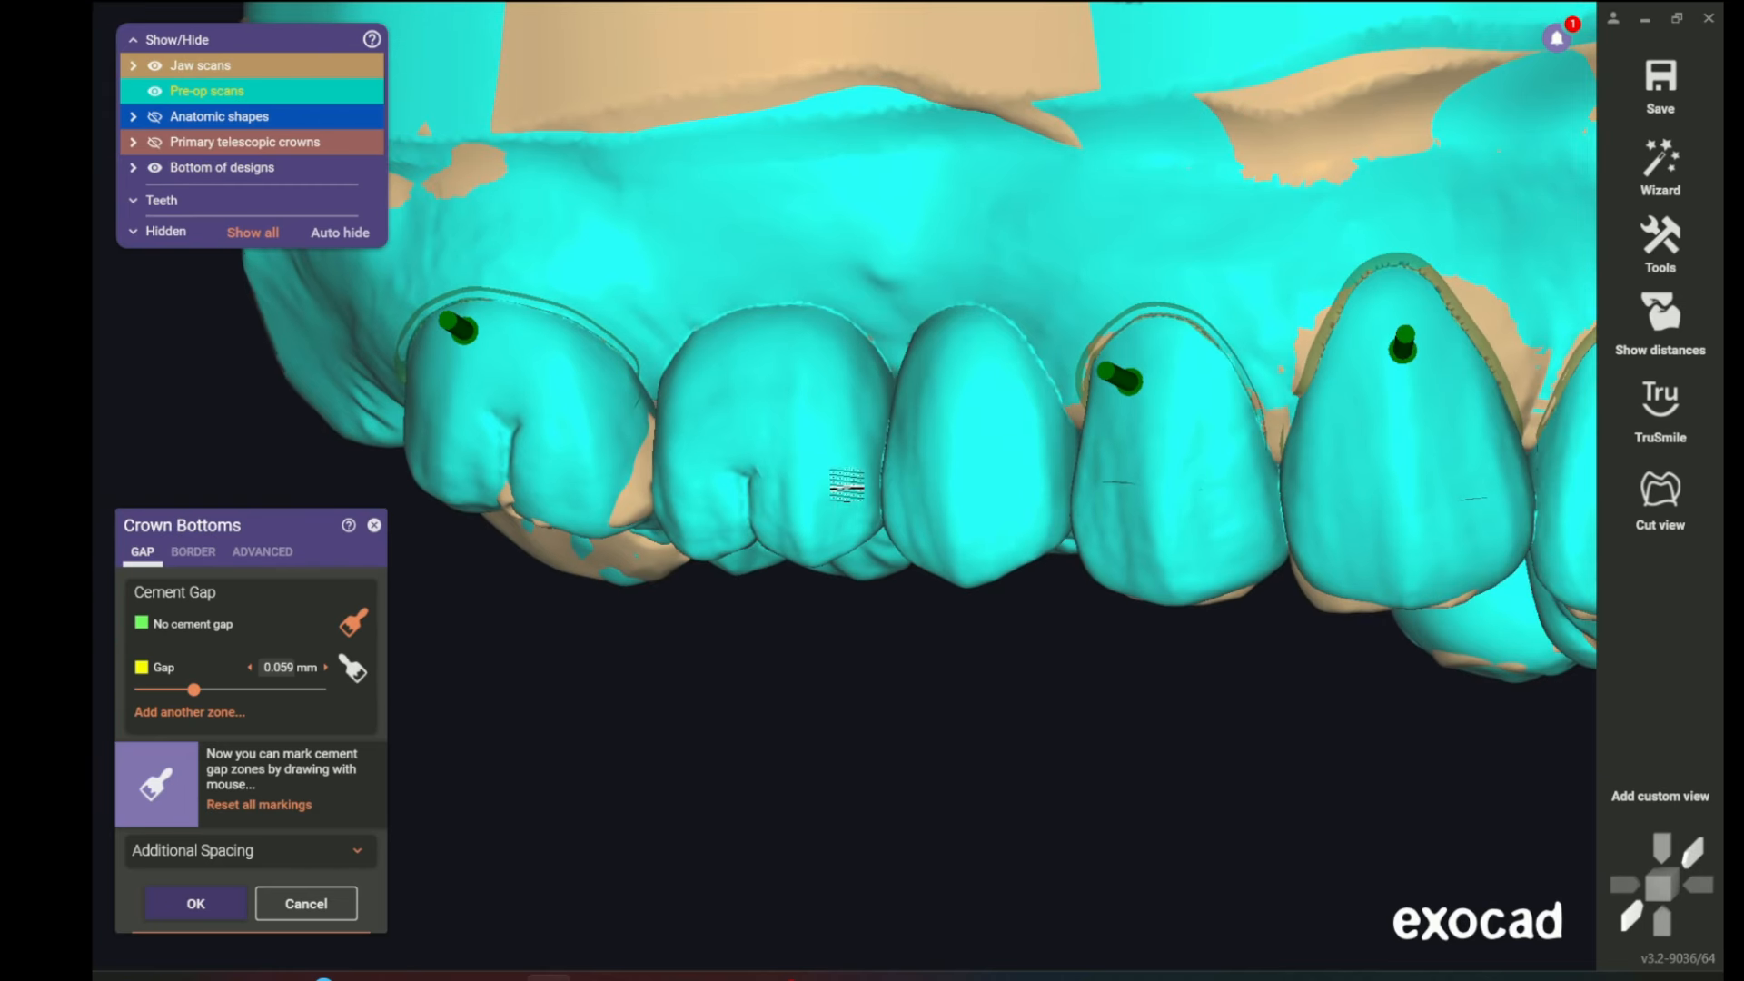
{"action": "left_click_drag", "start_coordinate": [293, 93], "coordinate": [272, 89]}
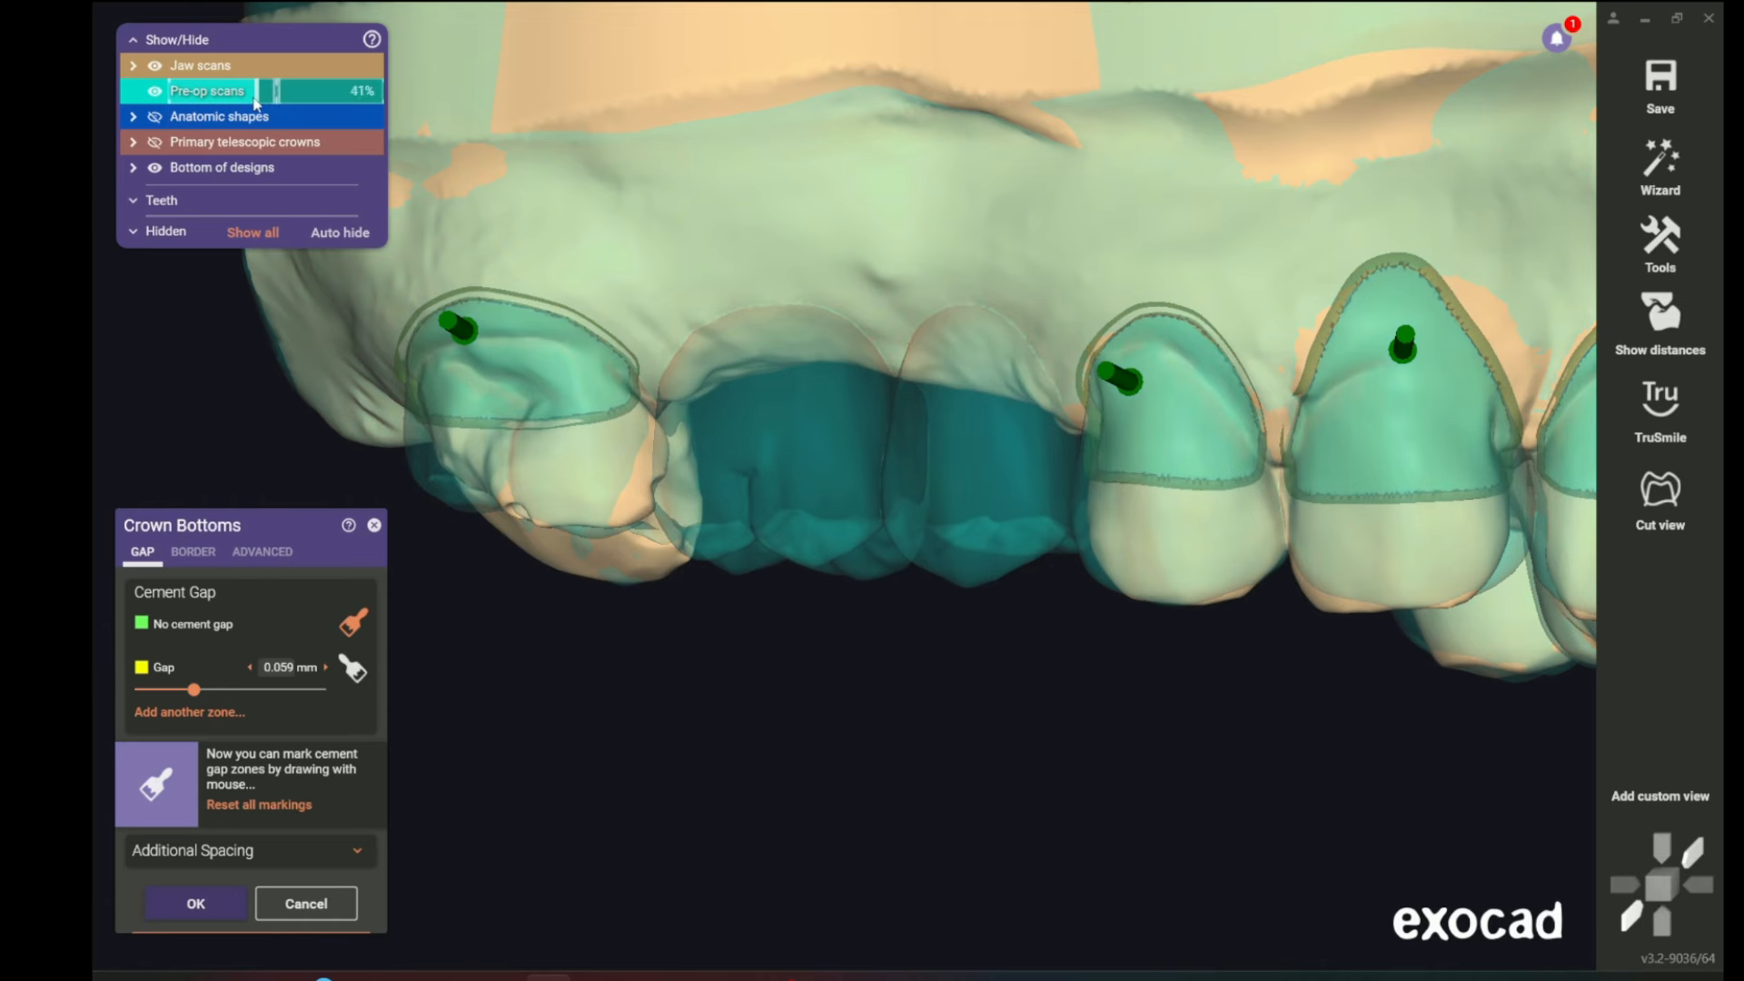
{"action": "right_click_drag", "start_coordinate": [979, 503], "coordinate": [807, 508]}
{"action": "scroll", "coordinate": [734, 356], "scroll_direction": "up", "scroll_amount": 2}
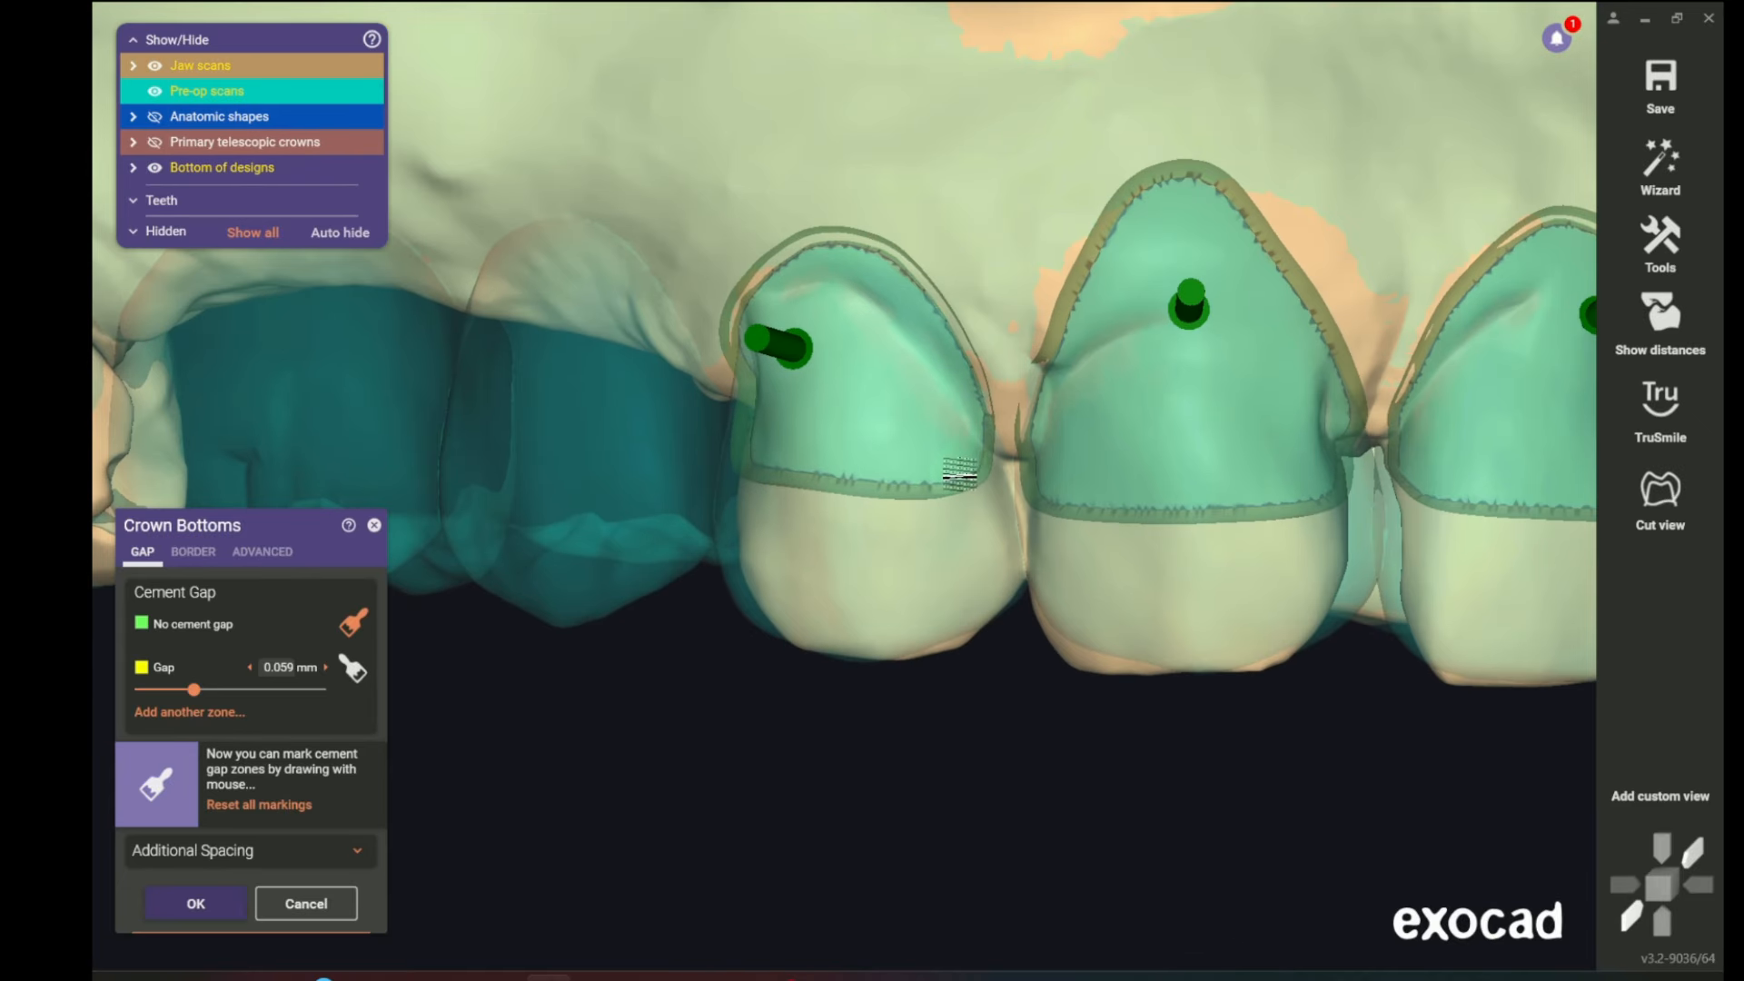
- Raise the pre-op scans' opacity but keep them translucent, and check the crown margins across the front teeth
{"action": "left_click_drag", "start_coordinate": [258, 90], "coordinate": [346, 100]}
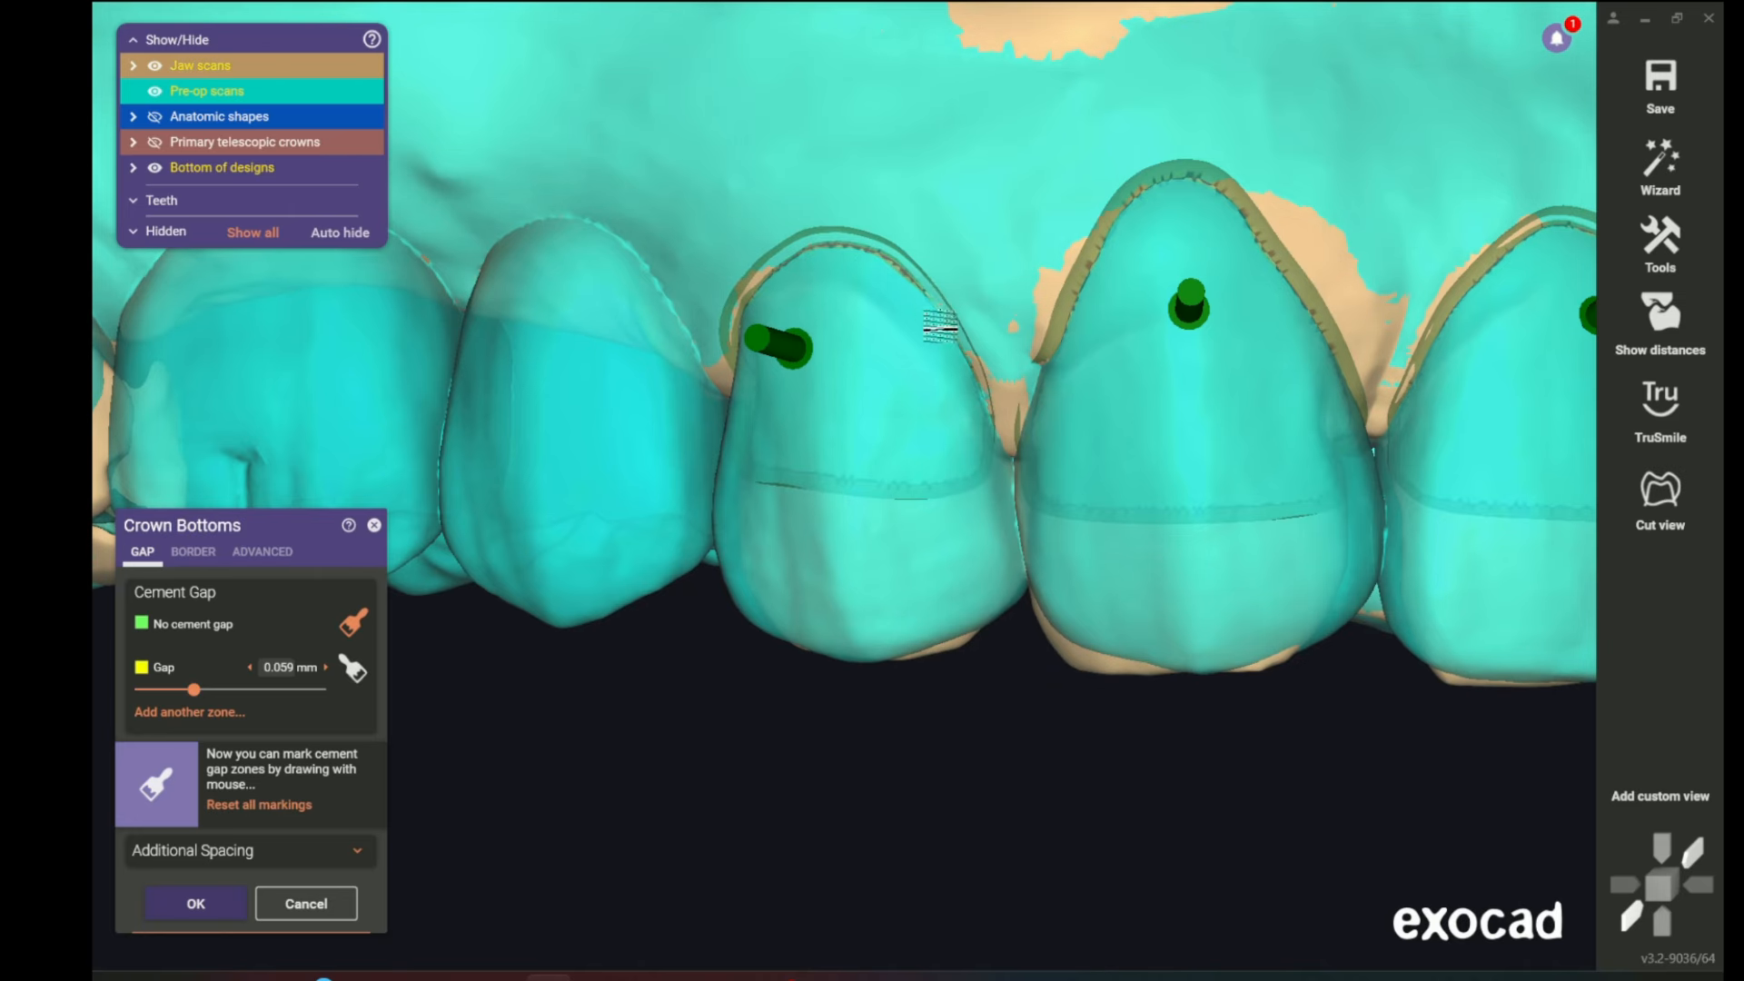
{"action": "middle_click_drag", "start_coordinate": [1001, 488], "coordinate": [998, 490]}
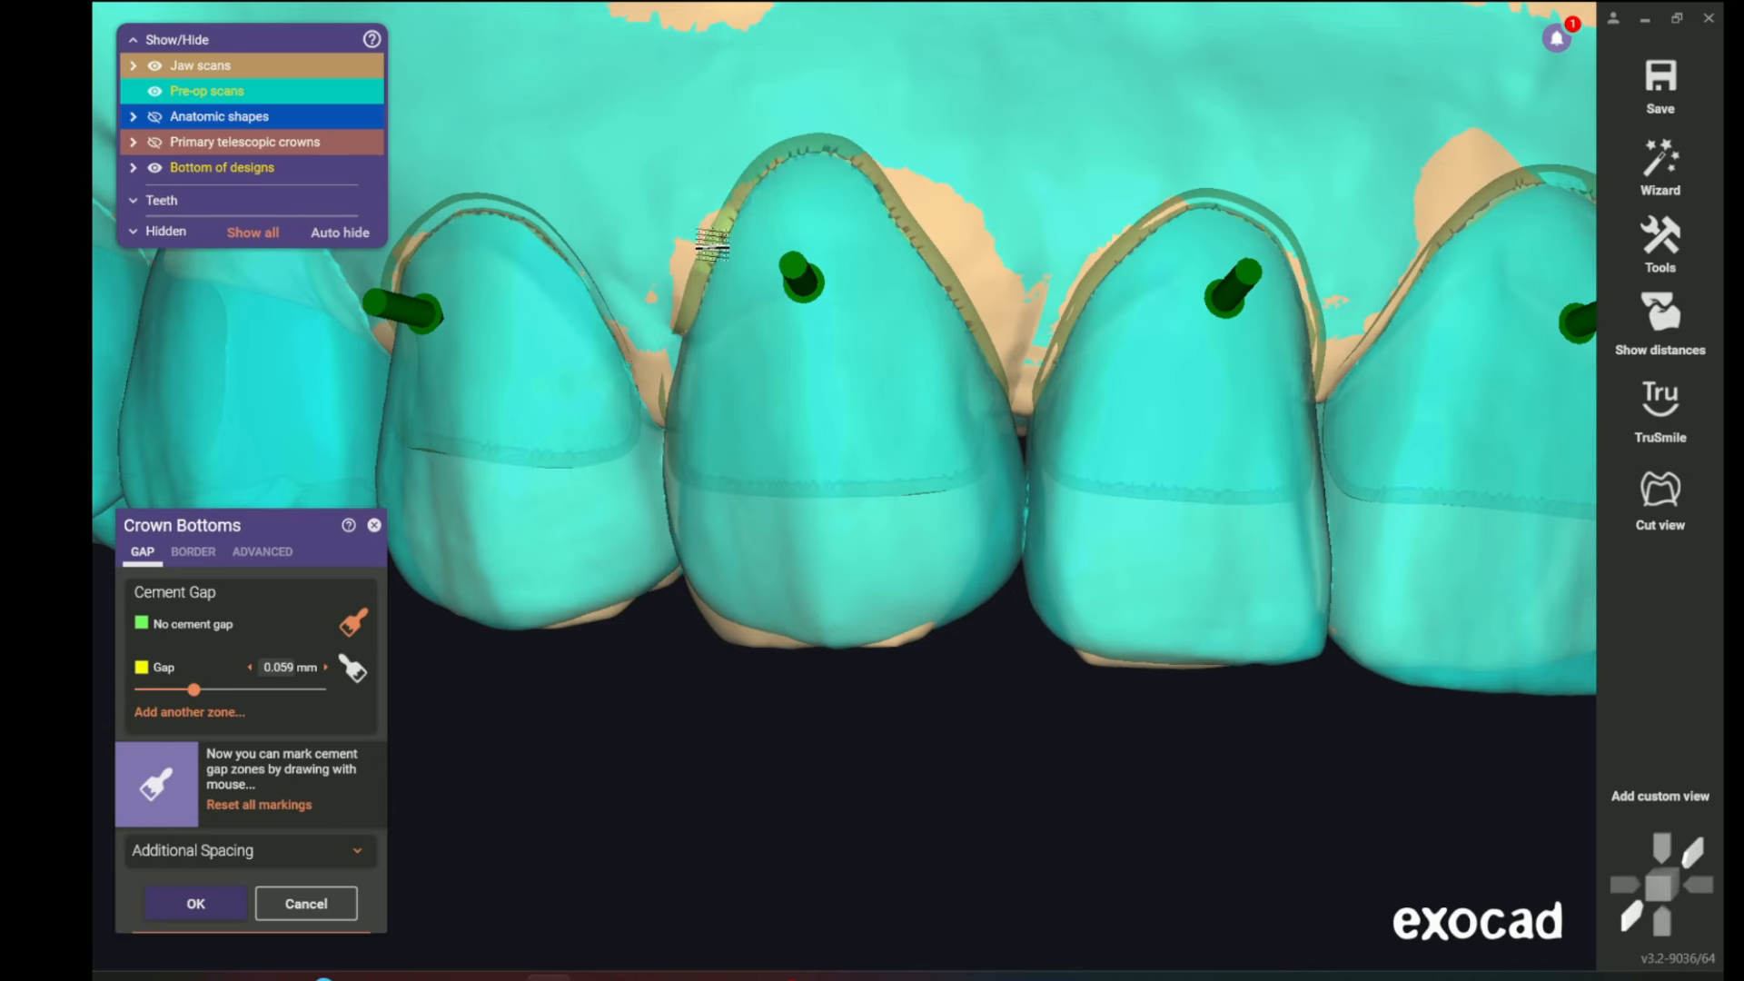
{"action": "mouse_move", "coordinate": [1101, 472]}
{"action": "right_mouse_down"}
{"action": "mouse_move", "coordinate": [646, 447]}
{"action": "mouse_move", "coordinate": [994, 474]}
{"action": "right_mouse_up"}
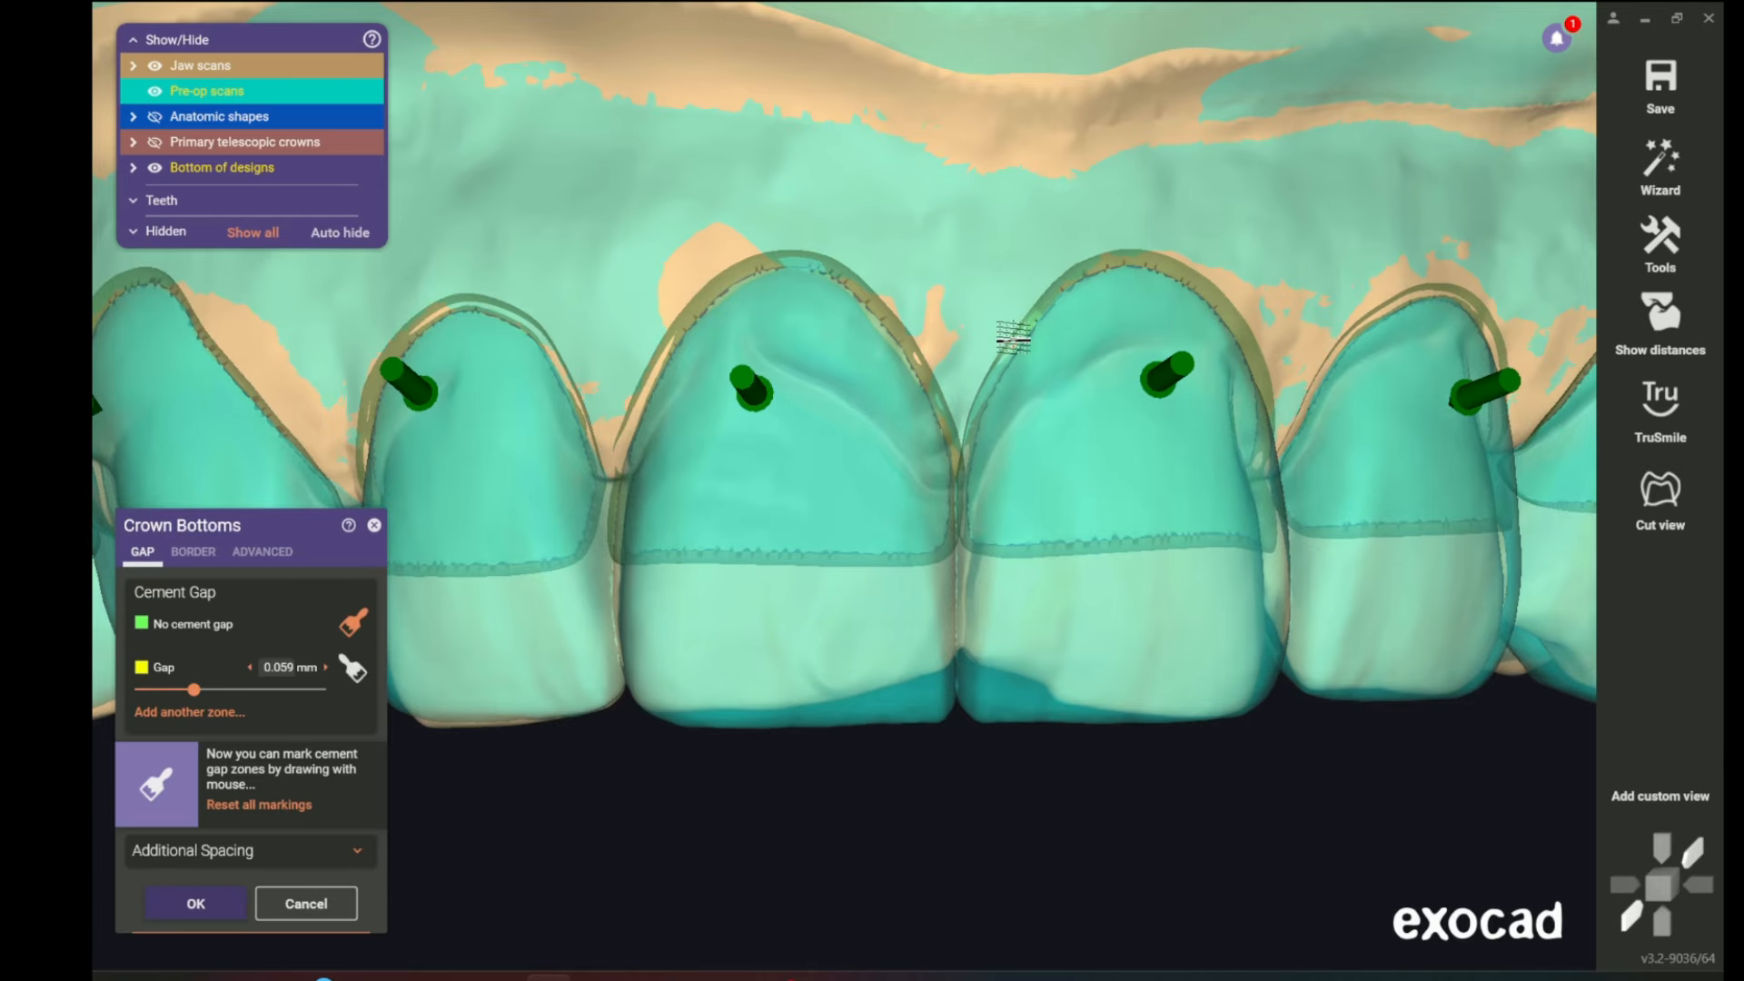
{"action": "scroll", "coordinate": [940, 639], "scroll_direction": "down", "scroll_amount": 3}
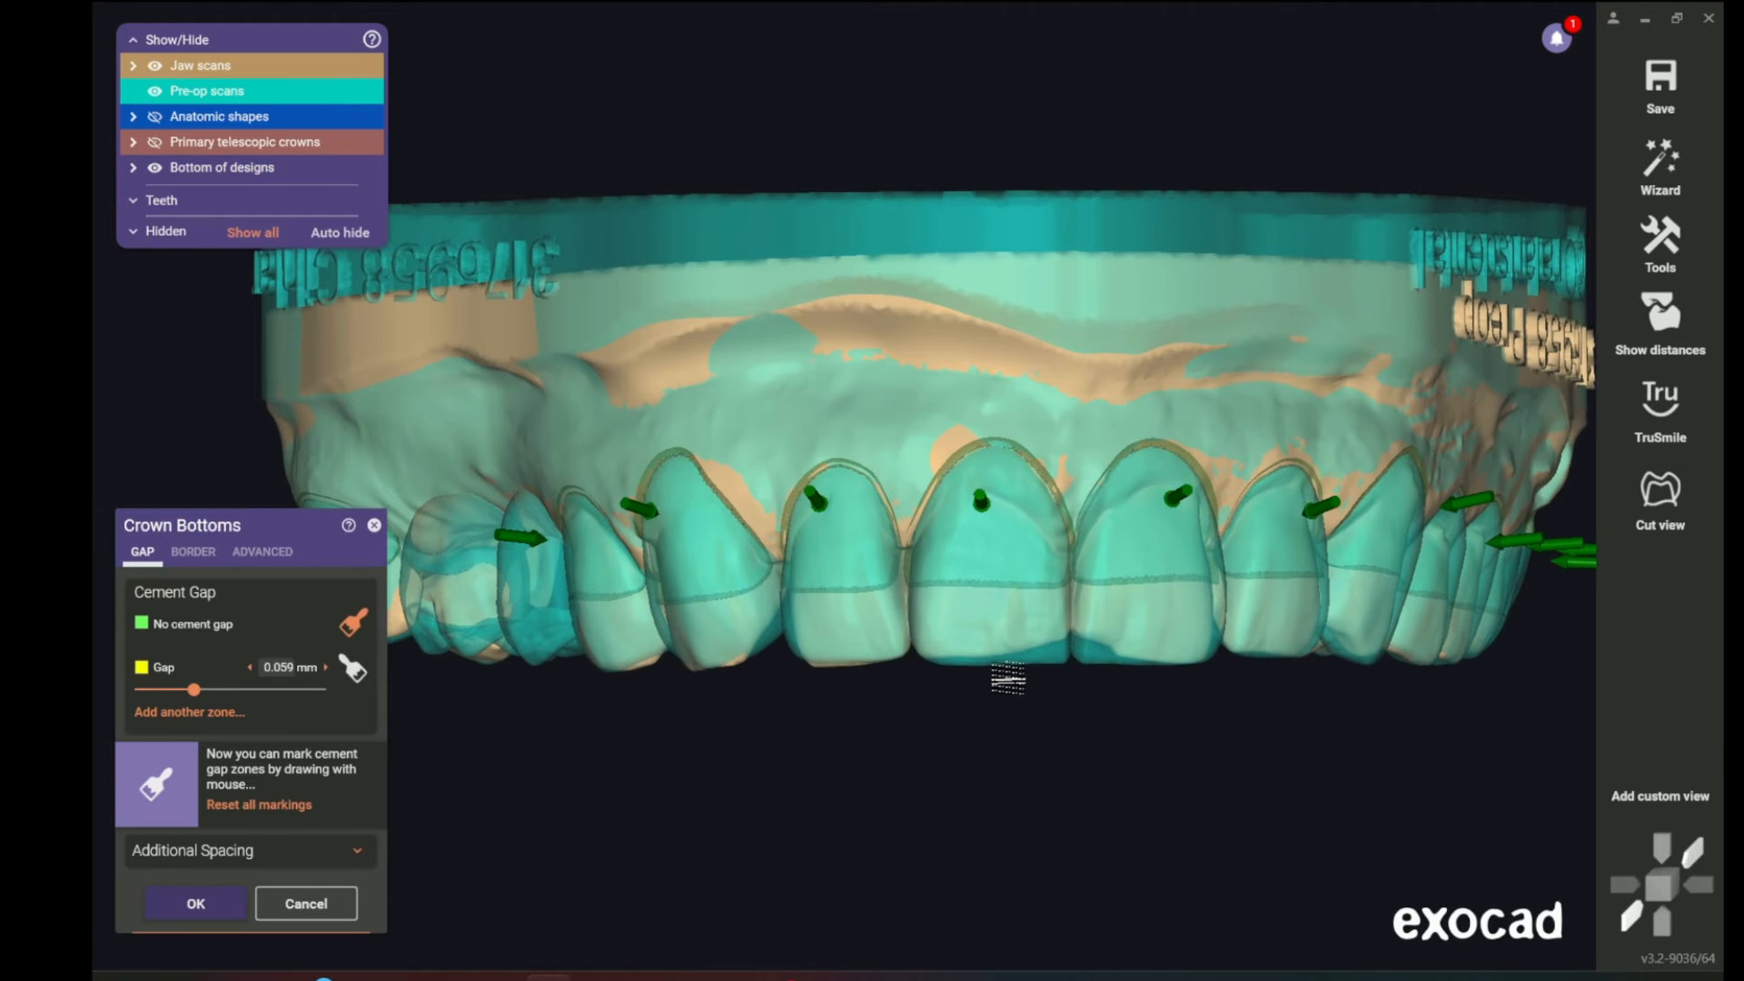
- Examine the crown margins and bottoms against the translucent pre-op scan from the front teeth around to the posterior teeth
{"action": "scroll", "coordinate": [1004, 673], "scroll_direction": "up", "scroll_amount": 4}
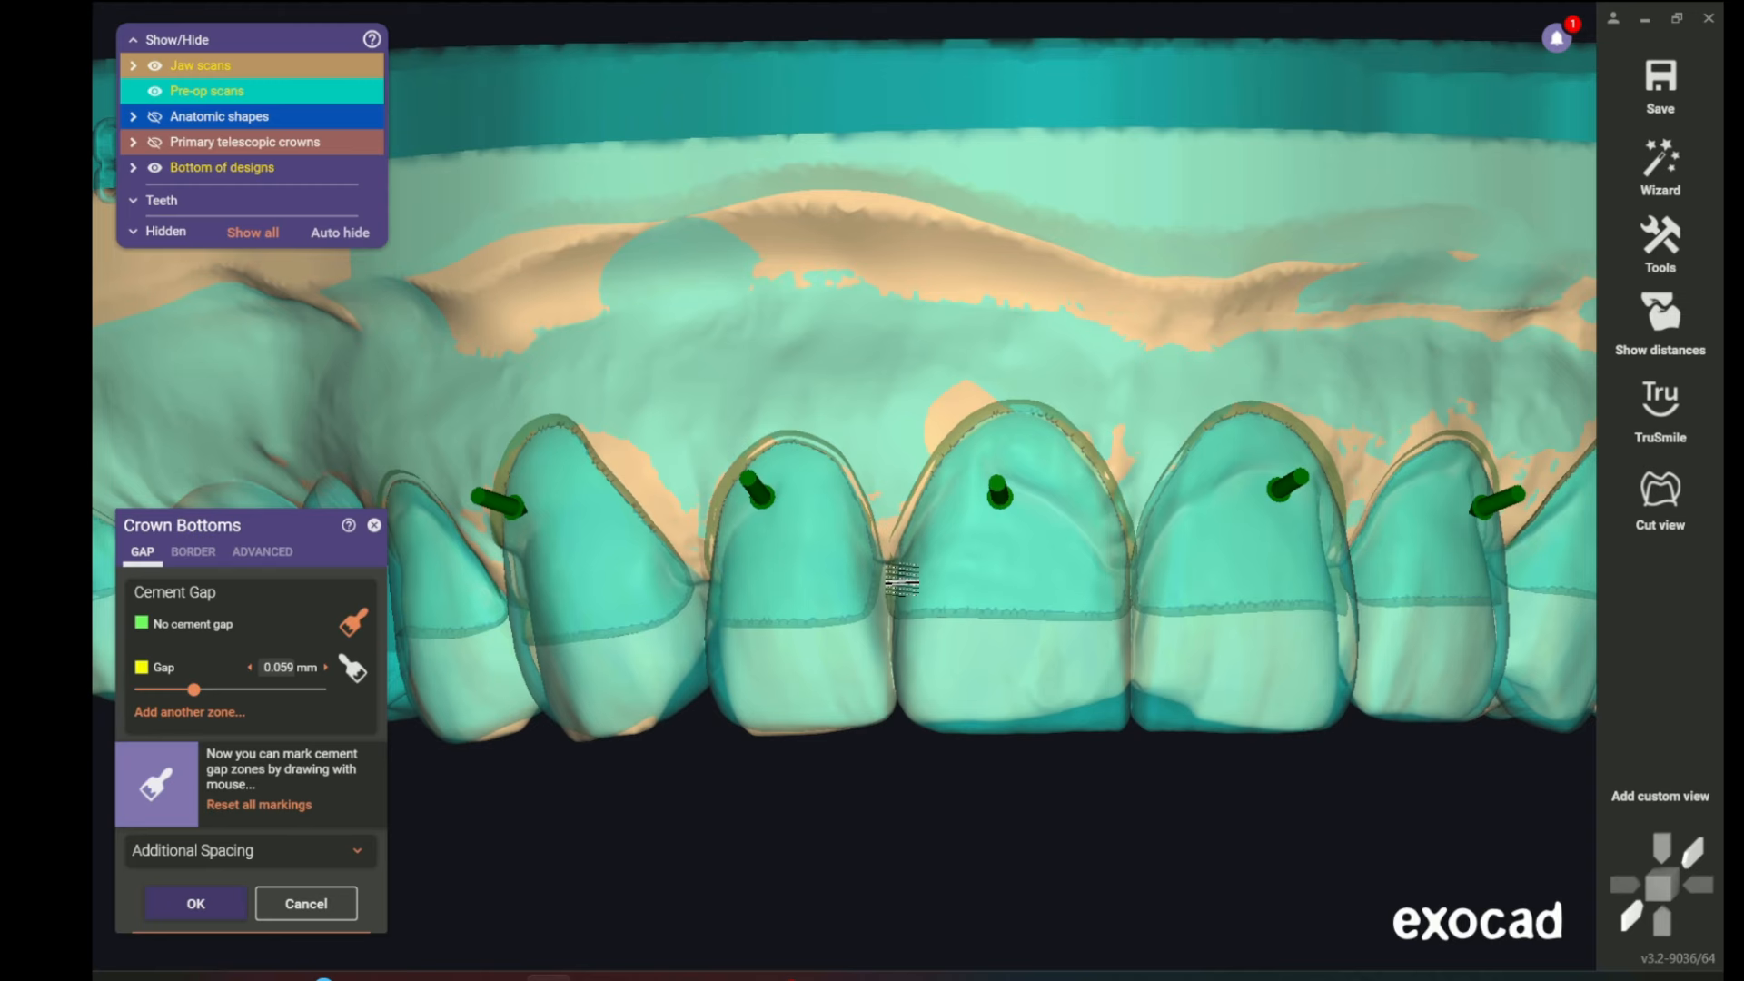
{"action": "scroll", "coordinate": [921, 555], "scroll_direction": "down", "scroll_amount": 3}
{"action": "middle_click_drag", "start_coordinate": [872, 601], "coordinate": [1016, 576]}
{"action": "right_click_drag", "start_coordinate": [929, 570], "coordinate": [936, 570]}
{"action": "right_click_drag", "start_coordinate": [1332, 524], "coordinate": [1339, 523]}
{"action": "middle_click_drag", "start_coordinate": [1280, 565], "coordinate": [1127, 478]}
{"action": "scroll", "coordinate": [964, 513], "scroll_direction": "up", "scroll_amount": 3}
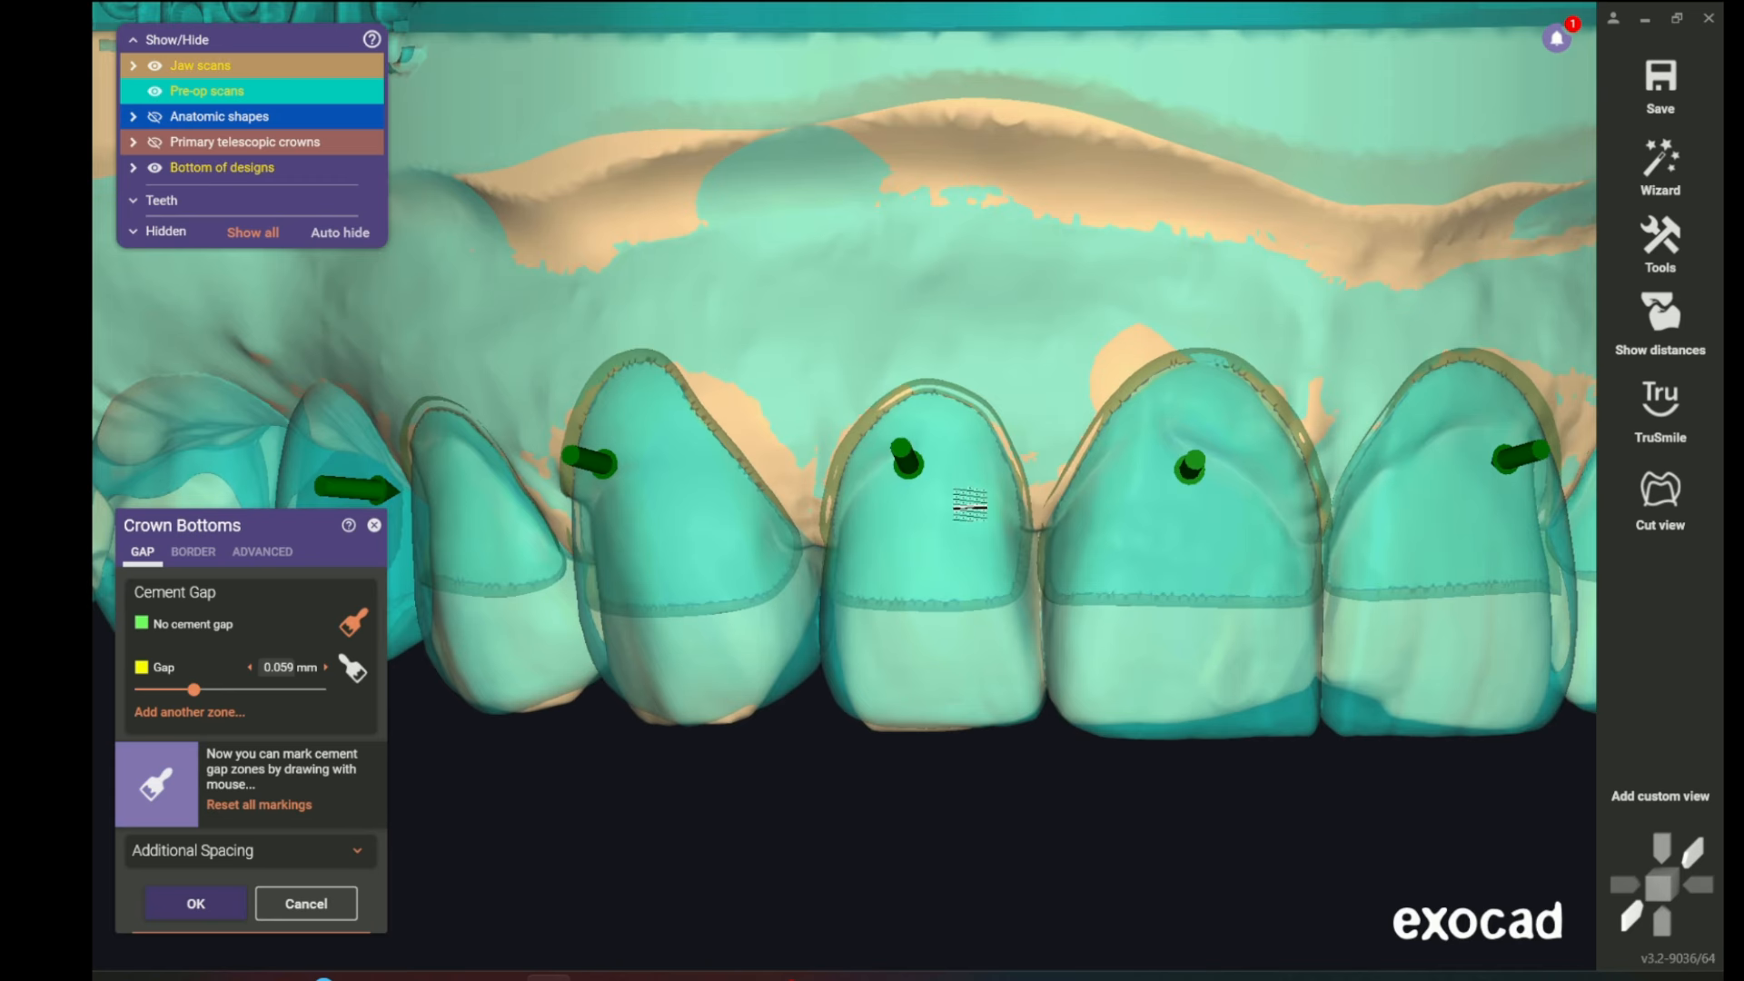
{"action": "scroll", "coordinate": [1056, 500], "scroll_direction": "down", "scroll_amount": 2}
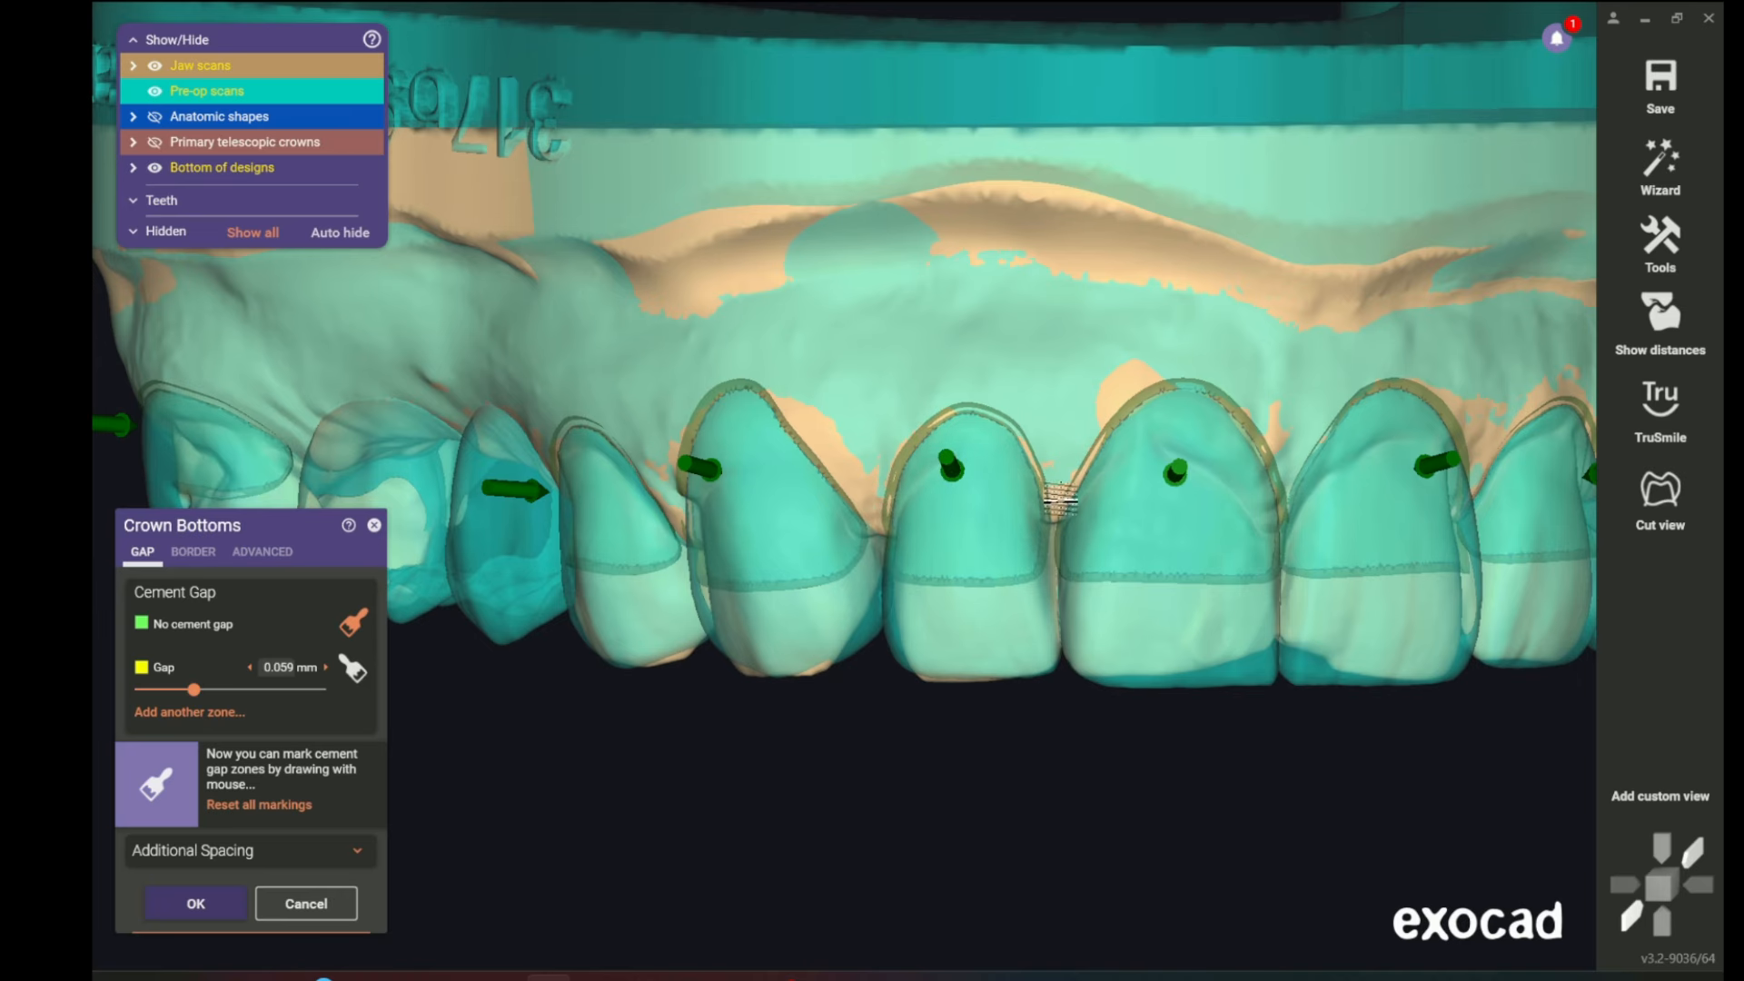
{"action": "right_click_drag", "start_coordinate": [993, 530], "coordinate": [1020, 537]}
{"action": "middle_click_drag", "start_coordinate": [1171, 483], "coordinate": [1046, 482]}
{"action": "mouse_move", "coordinate": [1047, 482]}
{"action": "right_mouse_down"}
{"action": "mouse_move", "coordinate": [1005, 478]}
{"action": "mouse_move", "coordinate": [1141, 517]}
{"action": "right_mouse_up"}
{"action": "scroll", "coordinate": [1035, 479], "scroll_direction": "down", "scroll_amount": 2}
{"action": "middle_click_drag", "start_coordinate": [1195, 516], "coordinate": [746, 572]}
{"action": "scroll", "coordinate": [952, 492], "scroll_direction": "up", "scroll_amount": 2}
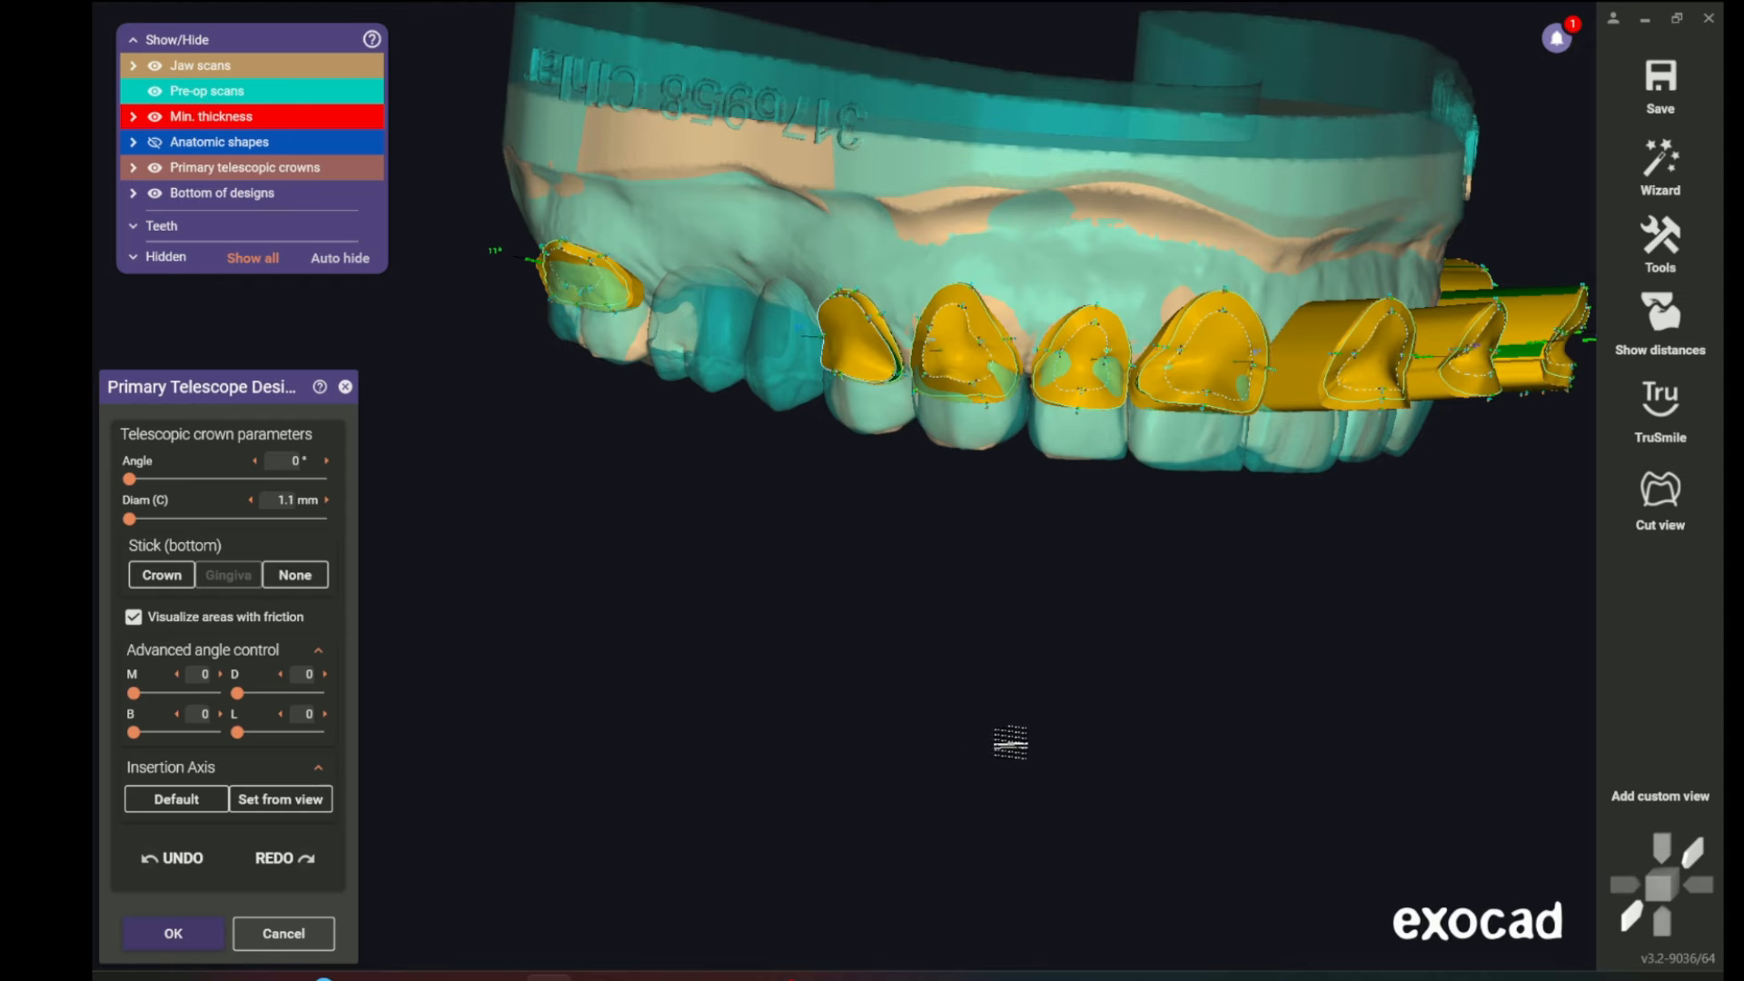
- Extend the upper right lateral incisor's primary telescopic crown into a long cylinder, with its outer wall about 5.87 long
{"action": "right_click_drag", "start_coordinate": [1080, 730], "coordinate": [1085, 731]}
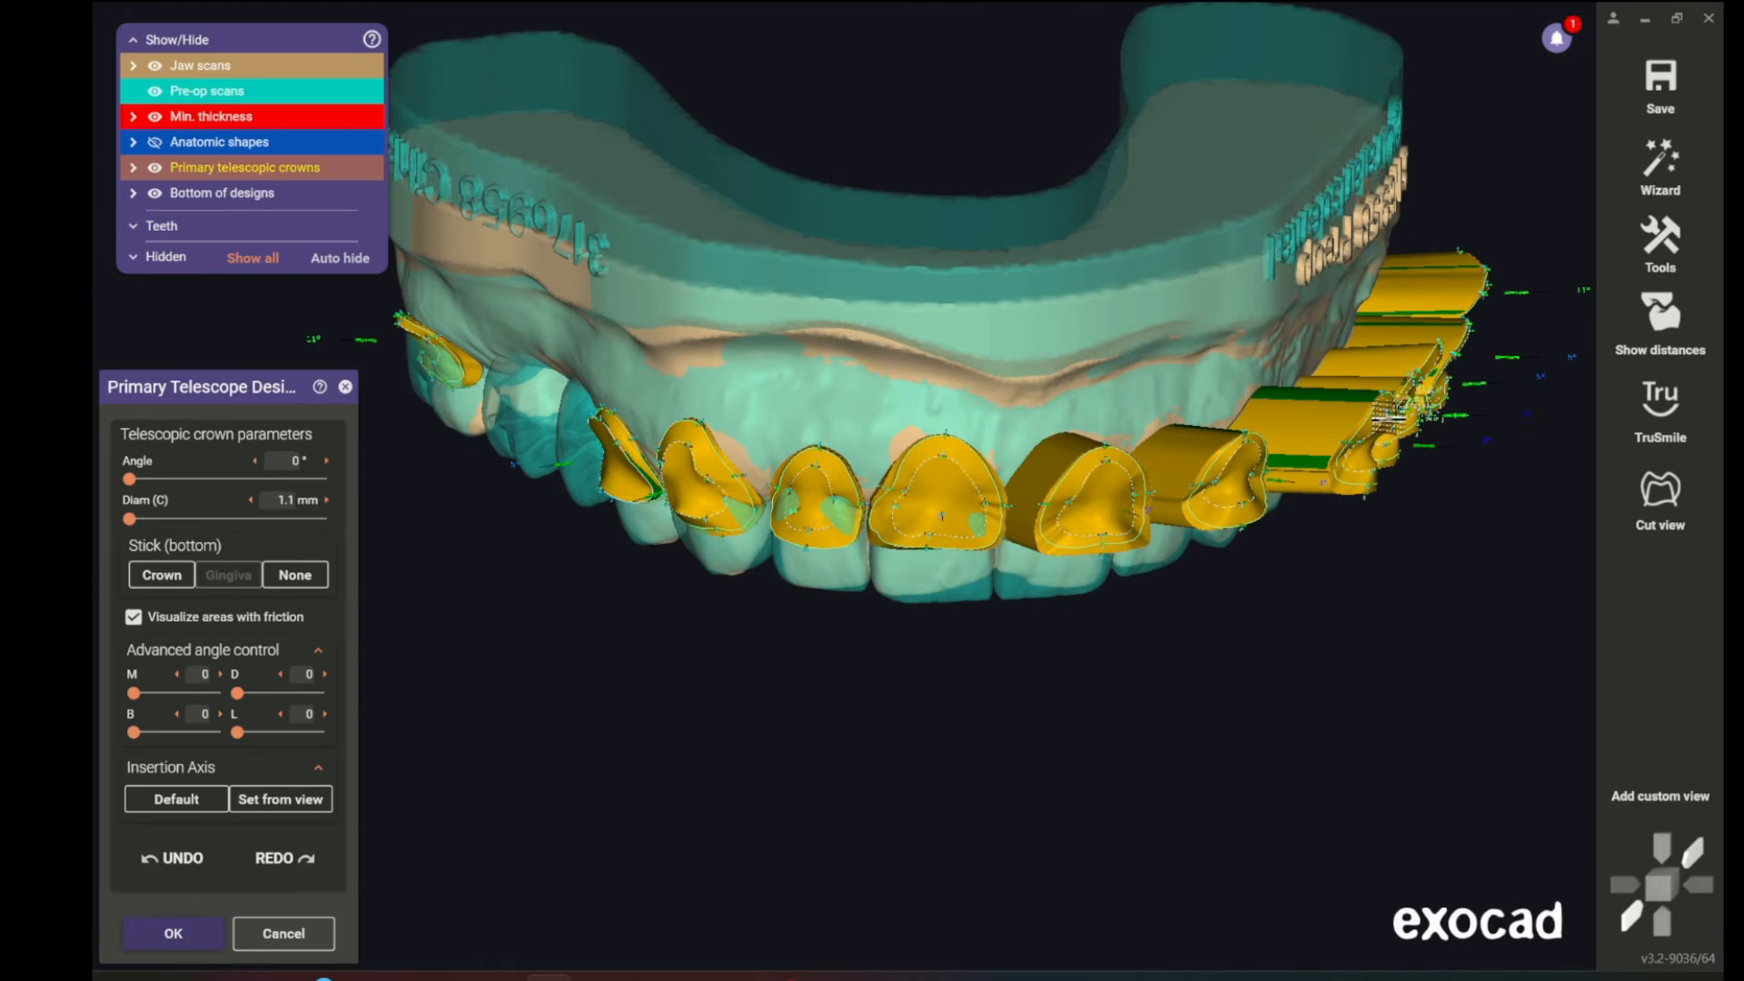
{"action": "right_click_drag", "start_coordinate": [724, 685], "coordinate": [979, 696]}
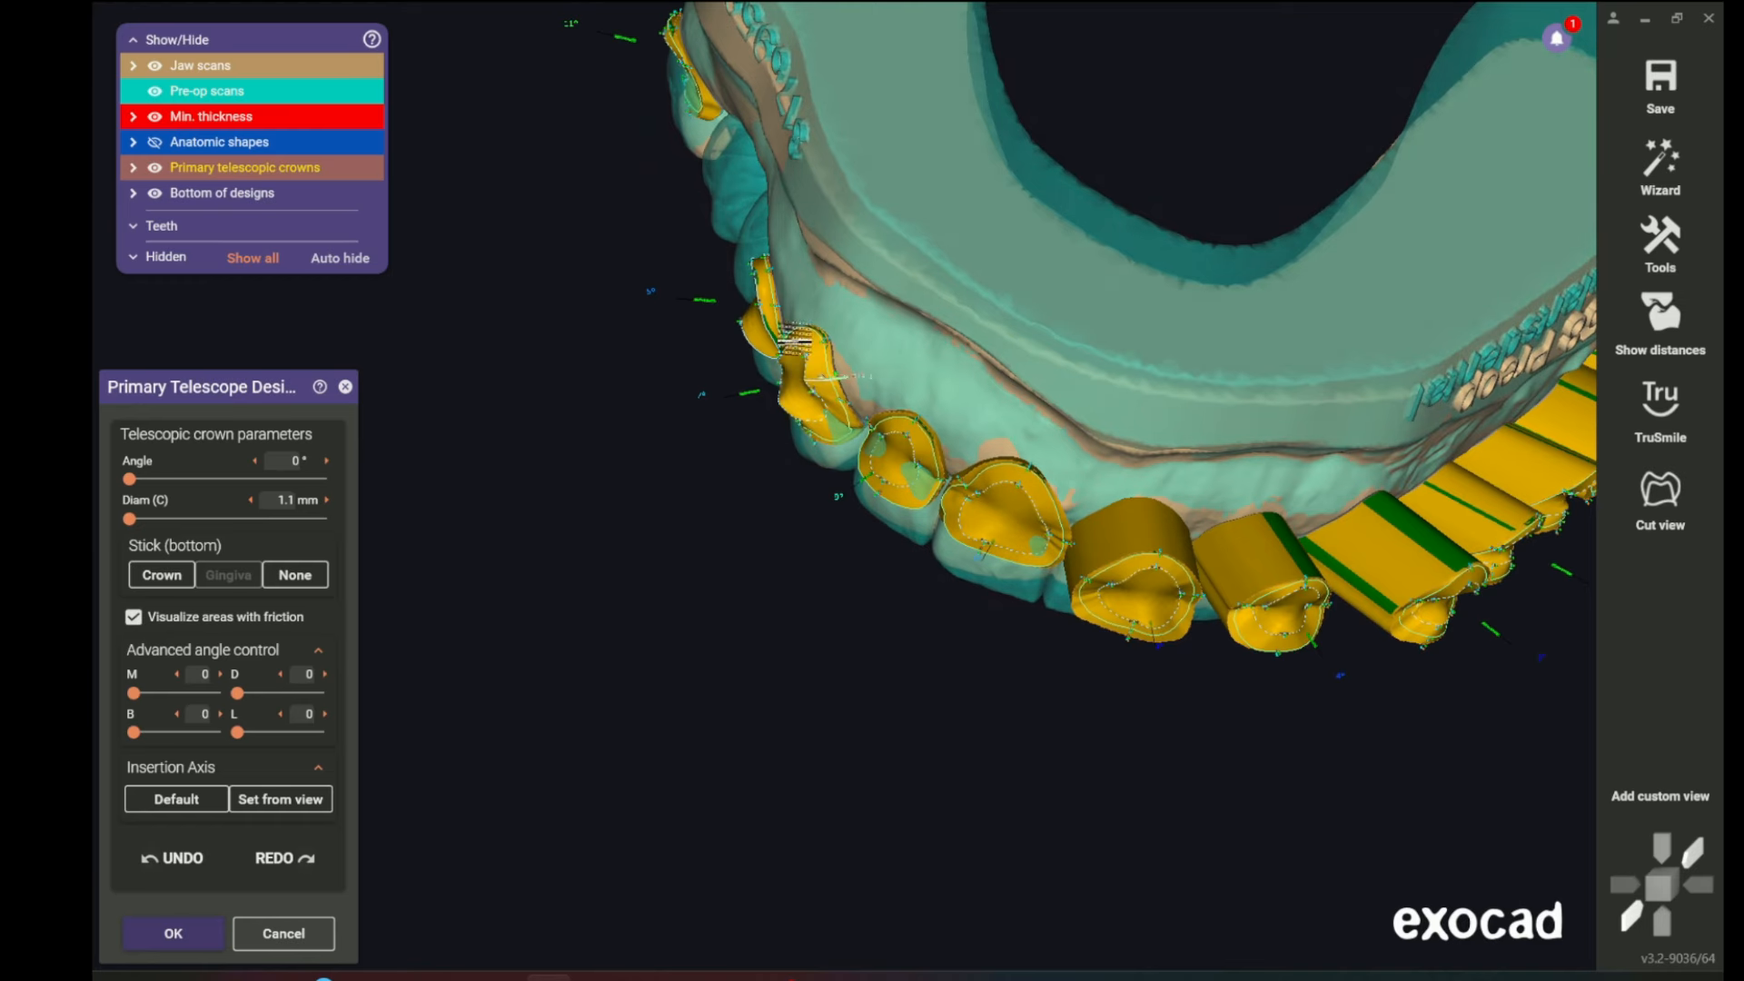
{"action": "scroll", "coordinate": [808, 363], "scroll_direction": "up", "scroll_amount": 5}
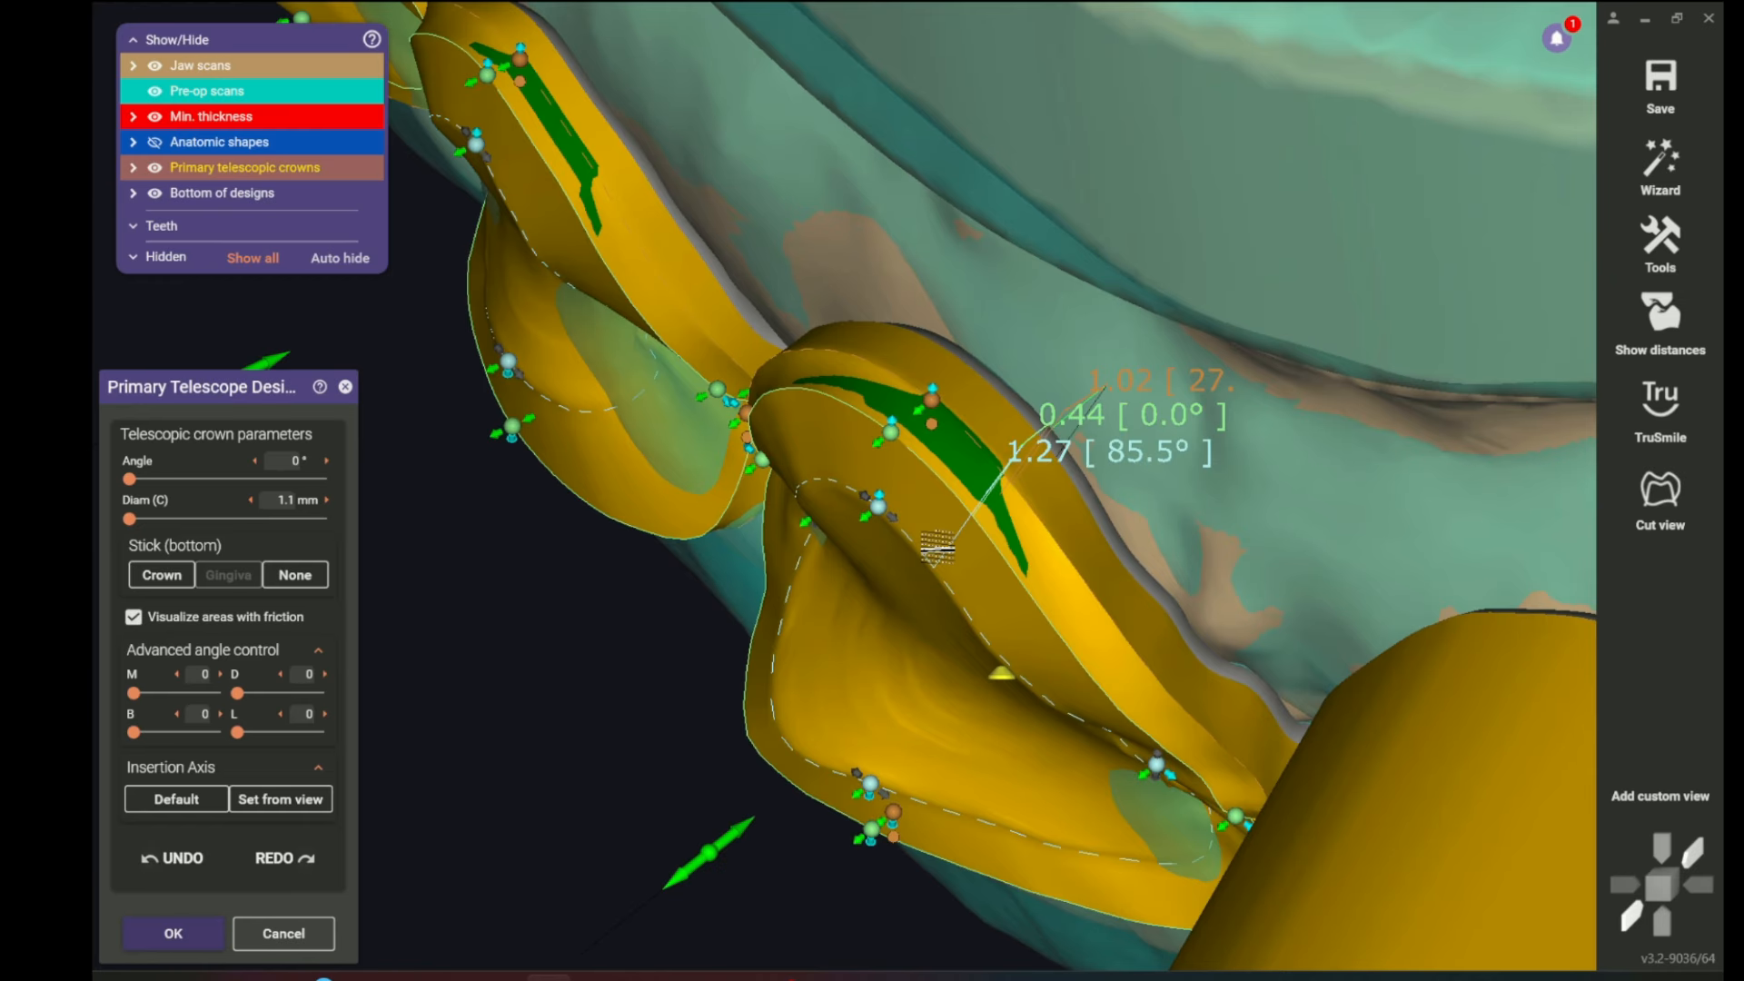
{"action": "scroll", "coordinate": [937, 548], "scroll_direction": "up", "scroll_amount": 3}
{"action": "scroll", "coordinate": [1149, 416], "scroll_direction": "up", "scroll_amount": 2}
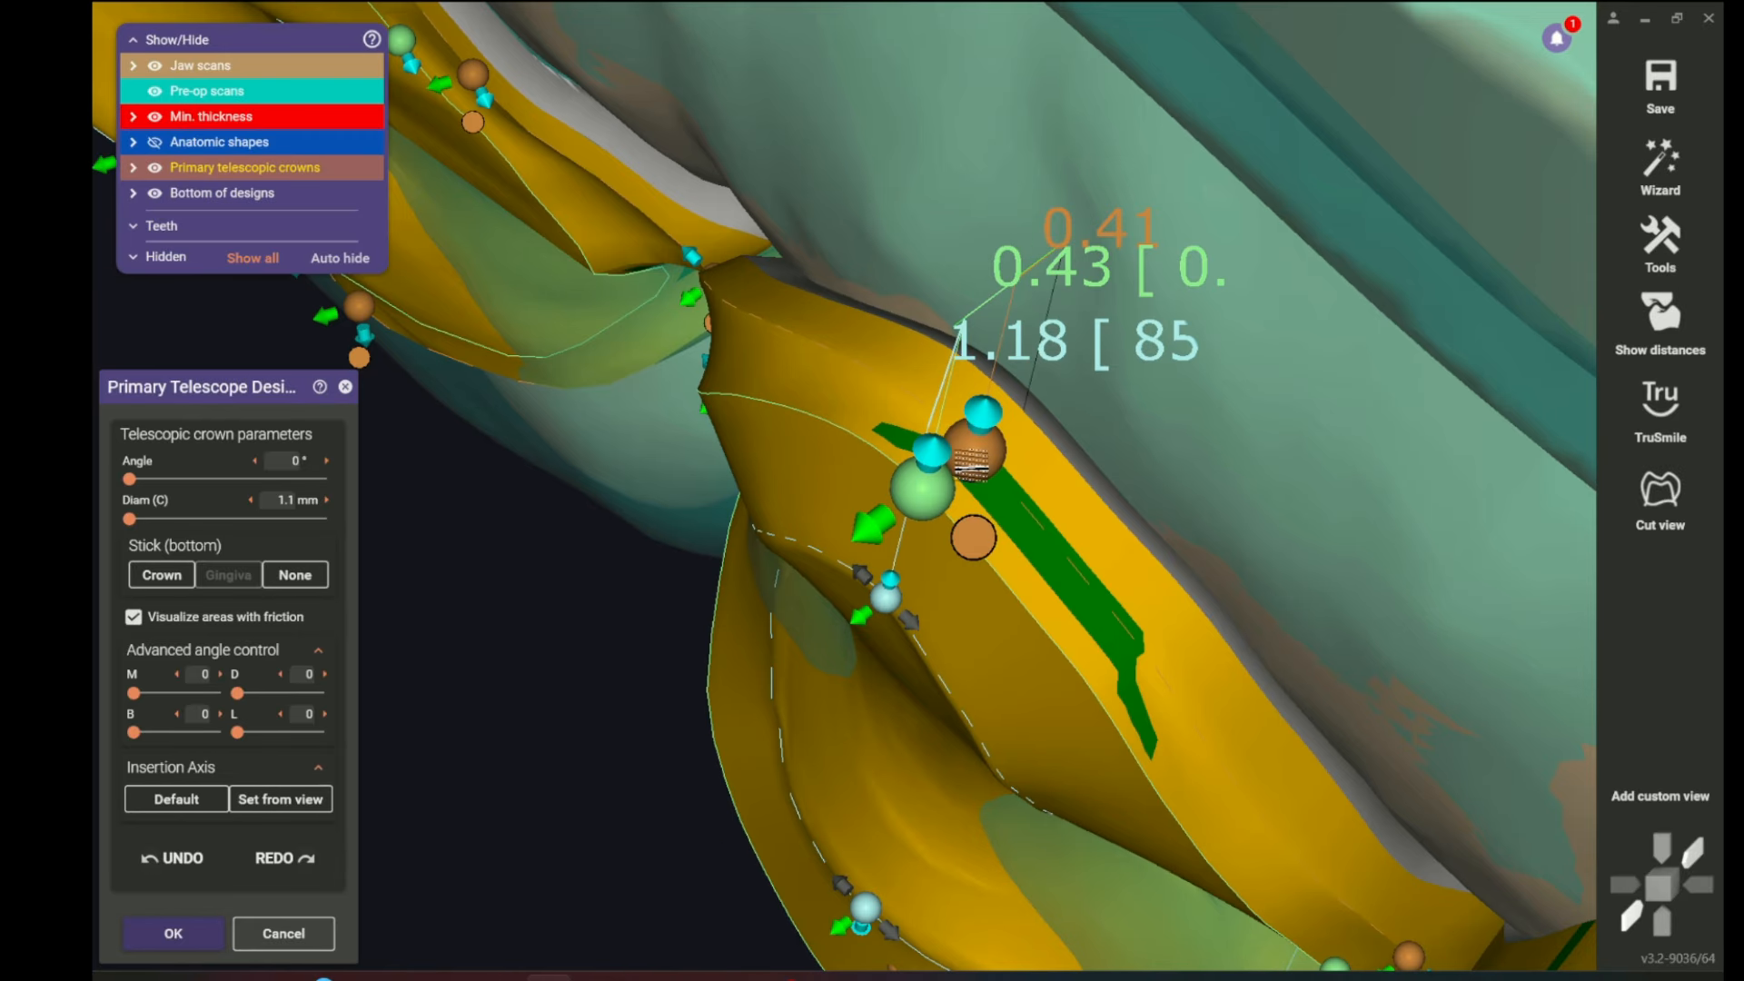
{"action": "left_click_drag", "start_coordinate": [967, 459], "coordinate": [495, 785]}
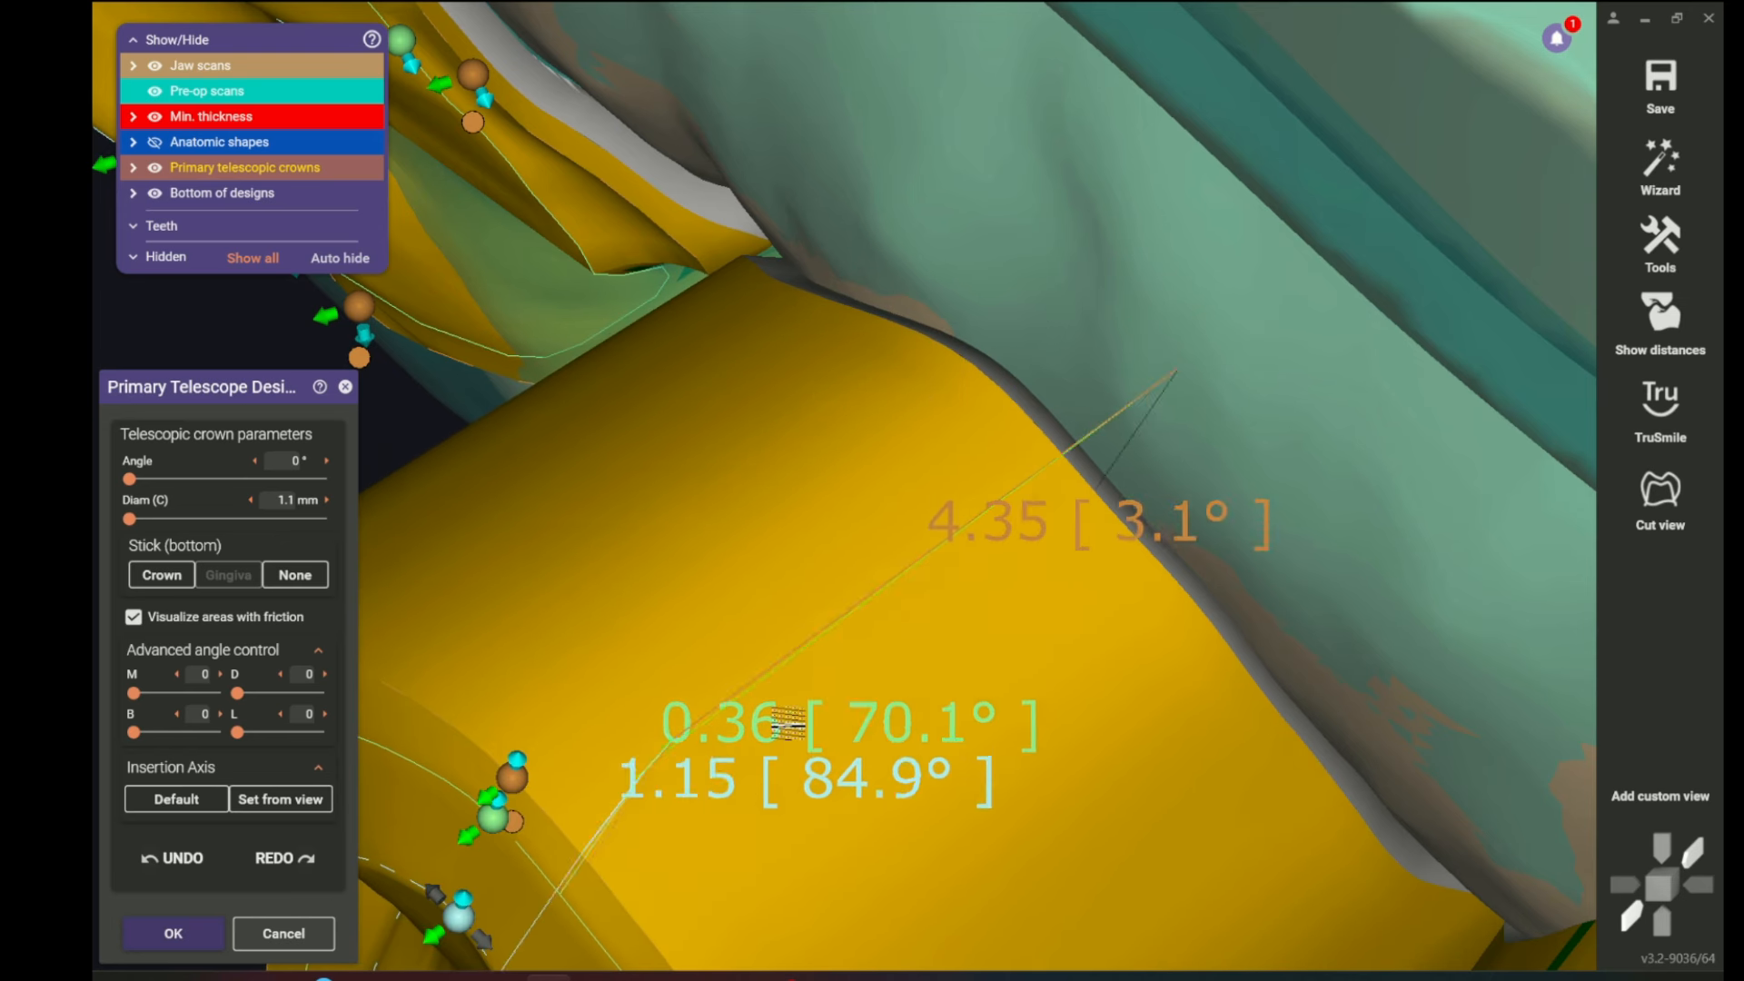
{"action": "scroll", "coordinate": [789, 723], "scroll_direction": "down", "scroll_amount": 3}
{"action": "middle_click_drag", "start_coordinate": [869, 667], "coordinate": [963, 391]}
{"action": "scroll", "coordinate": [673, 514], "scroll_direction": "up", "scroll_amount": 2}
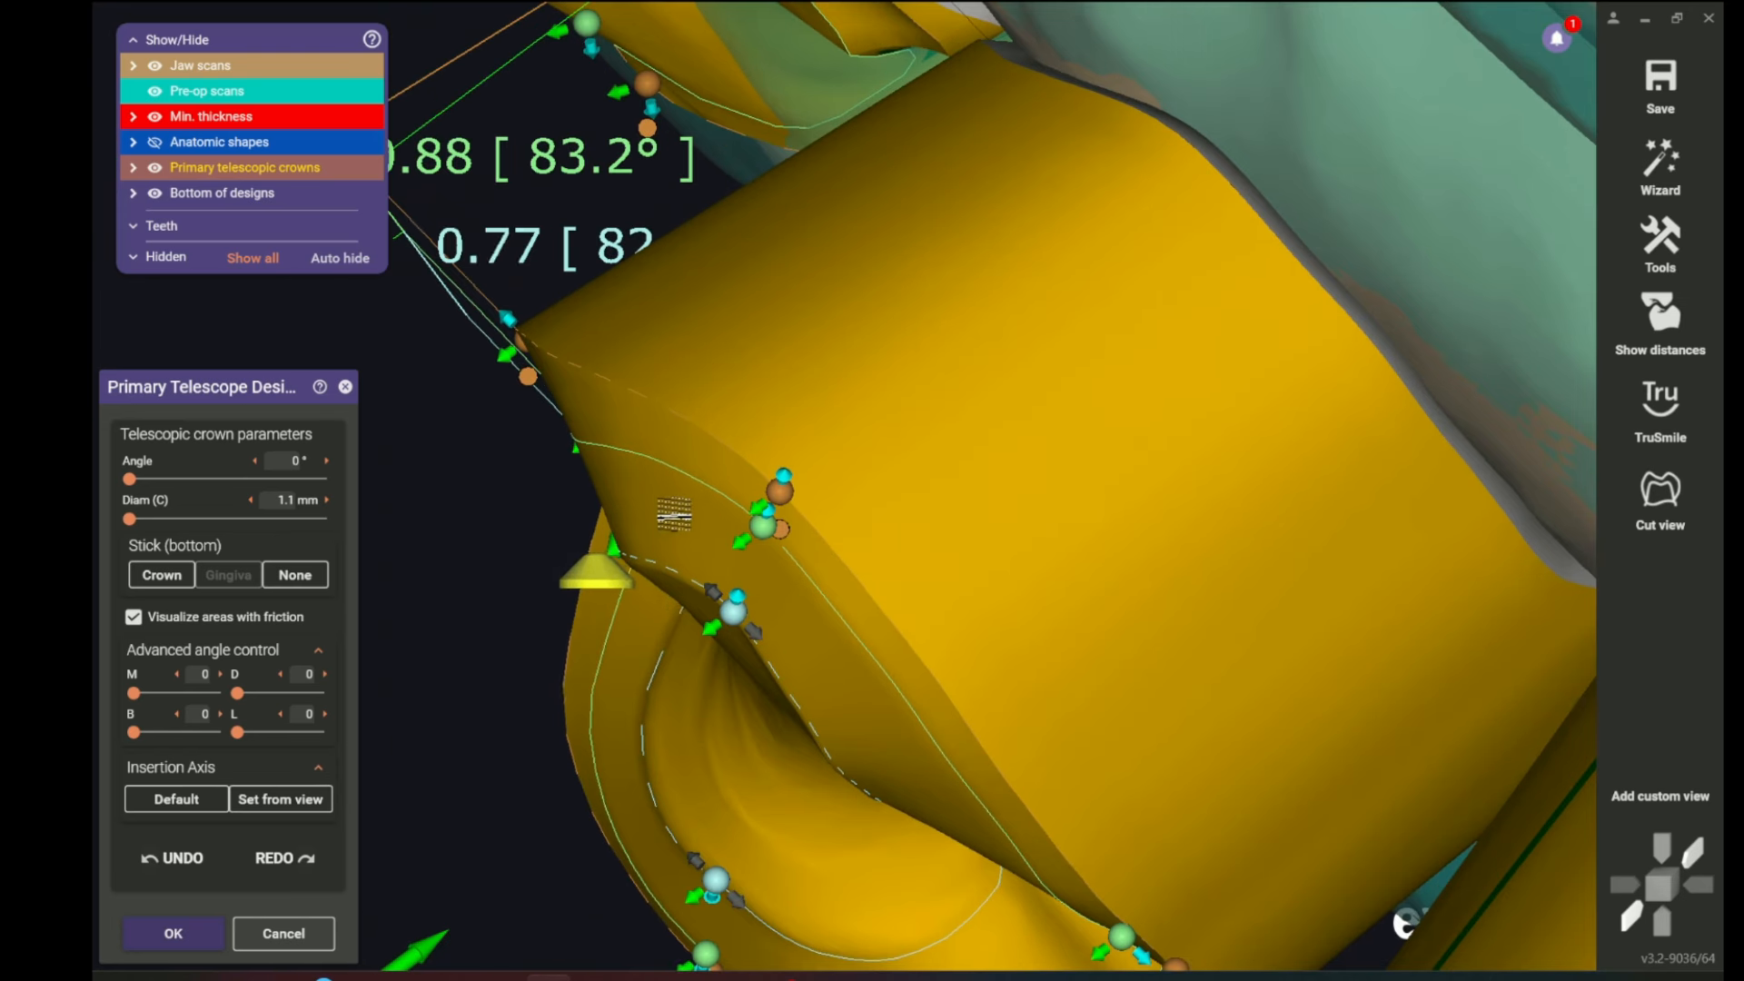
{"action": "left_click_drag", "start_coordinate": [740, 513], "coordinate": [584, 645]}
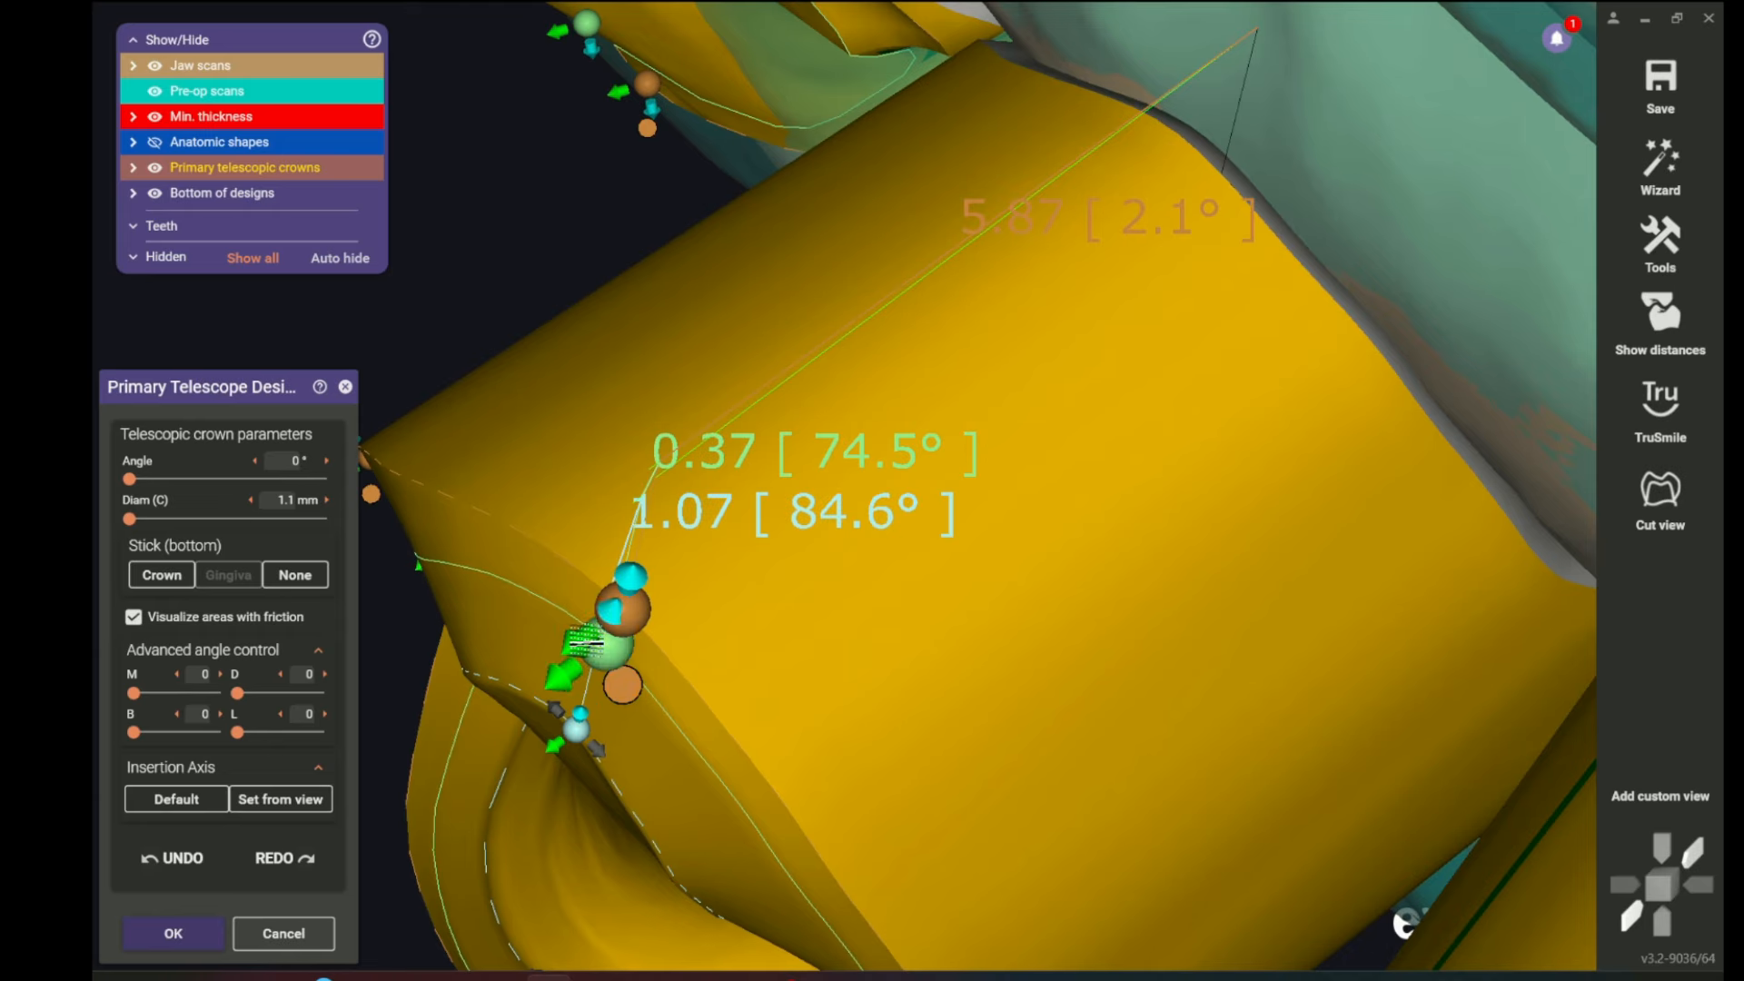
- Extend the primary telescopic crowns of the upper right canine, first premolar and second molar into long cylinders like the others
{"action": "scroll", "coordinate": [838, 586], "scroll_direction": "down", "scroll_amount": 4}
{"action": "scroll", "coordinate": [840, 585], "scroll_direction": "down", "scroll_amount": 4}
{"action": "right_click_drag", "start_coordinate": [848, 591], "coordinate": [850, 548]}
{"action": "scroll", "coordinate": [969, 377], "scroll_direction": "up", "scroll_amount": 8}
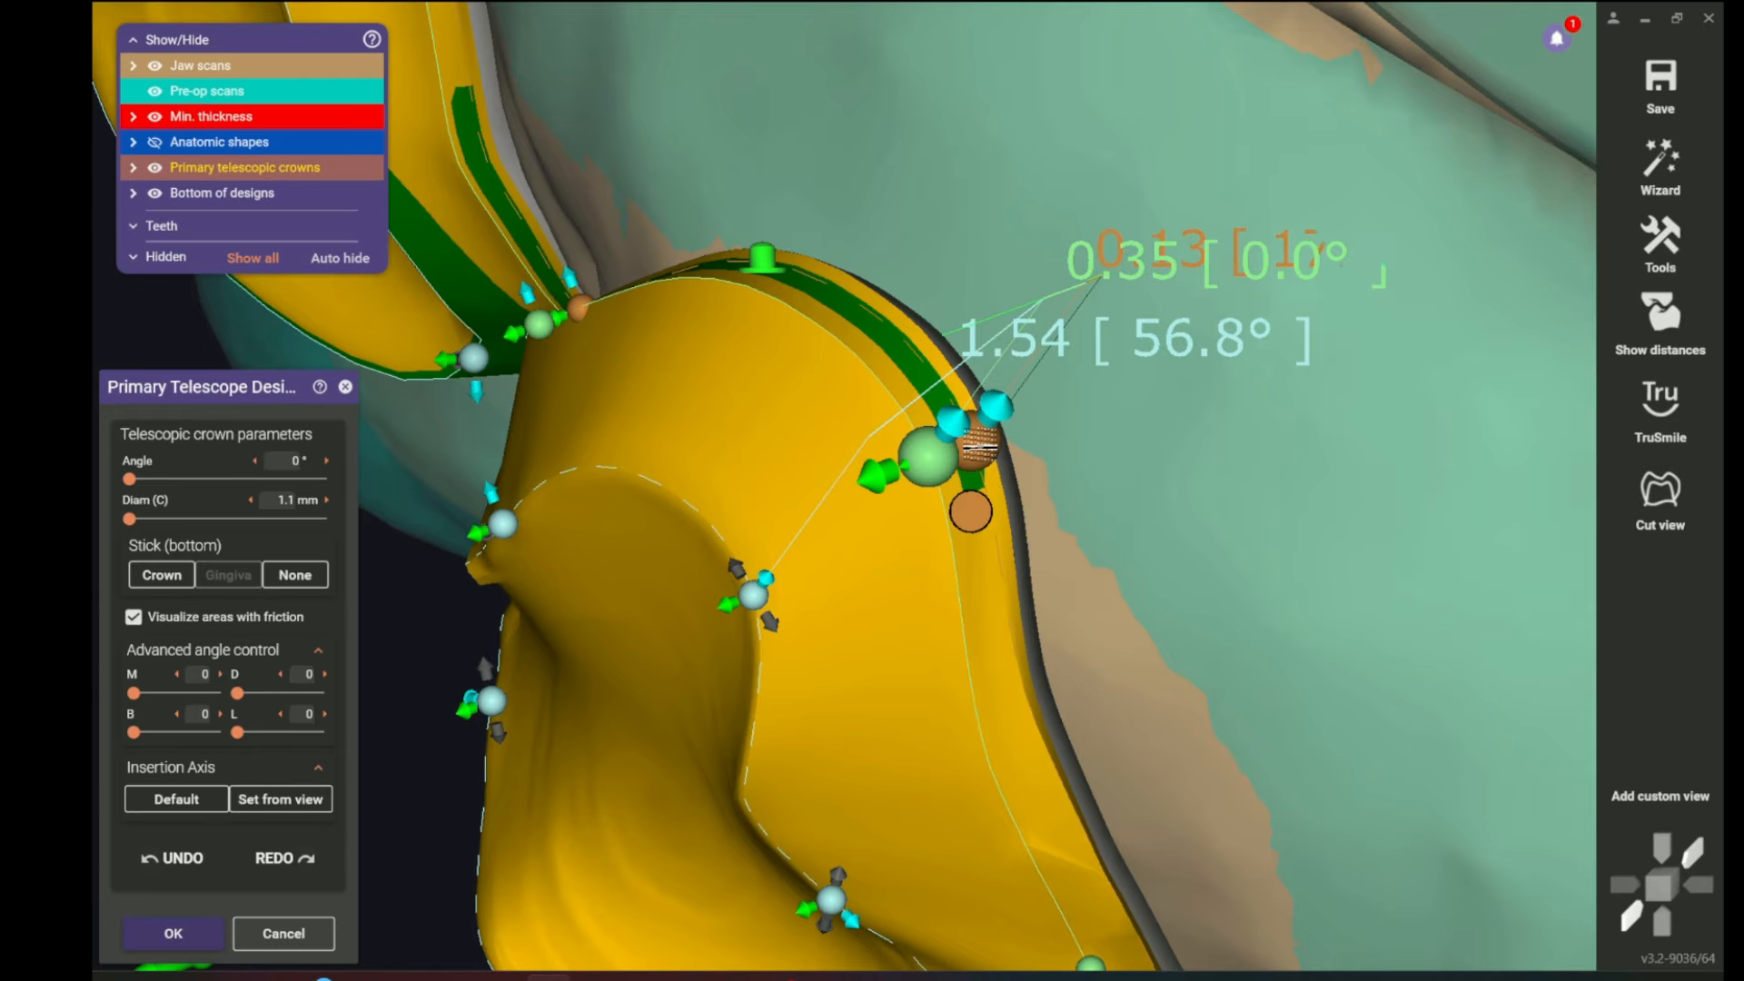
{"action": "left_click_drag", "start_coordinate": [976, 445], "coordinate": [216, 745]}
{"action": "scroll", "coordinate": [809, 627], "scroll_direction": "down", "scroll_amount": 5}
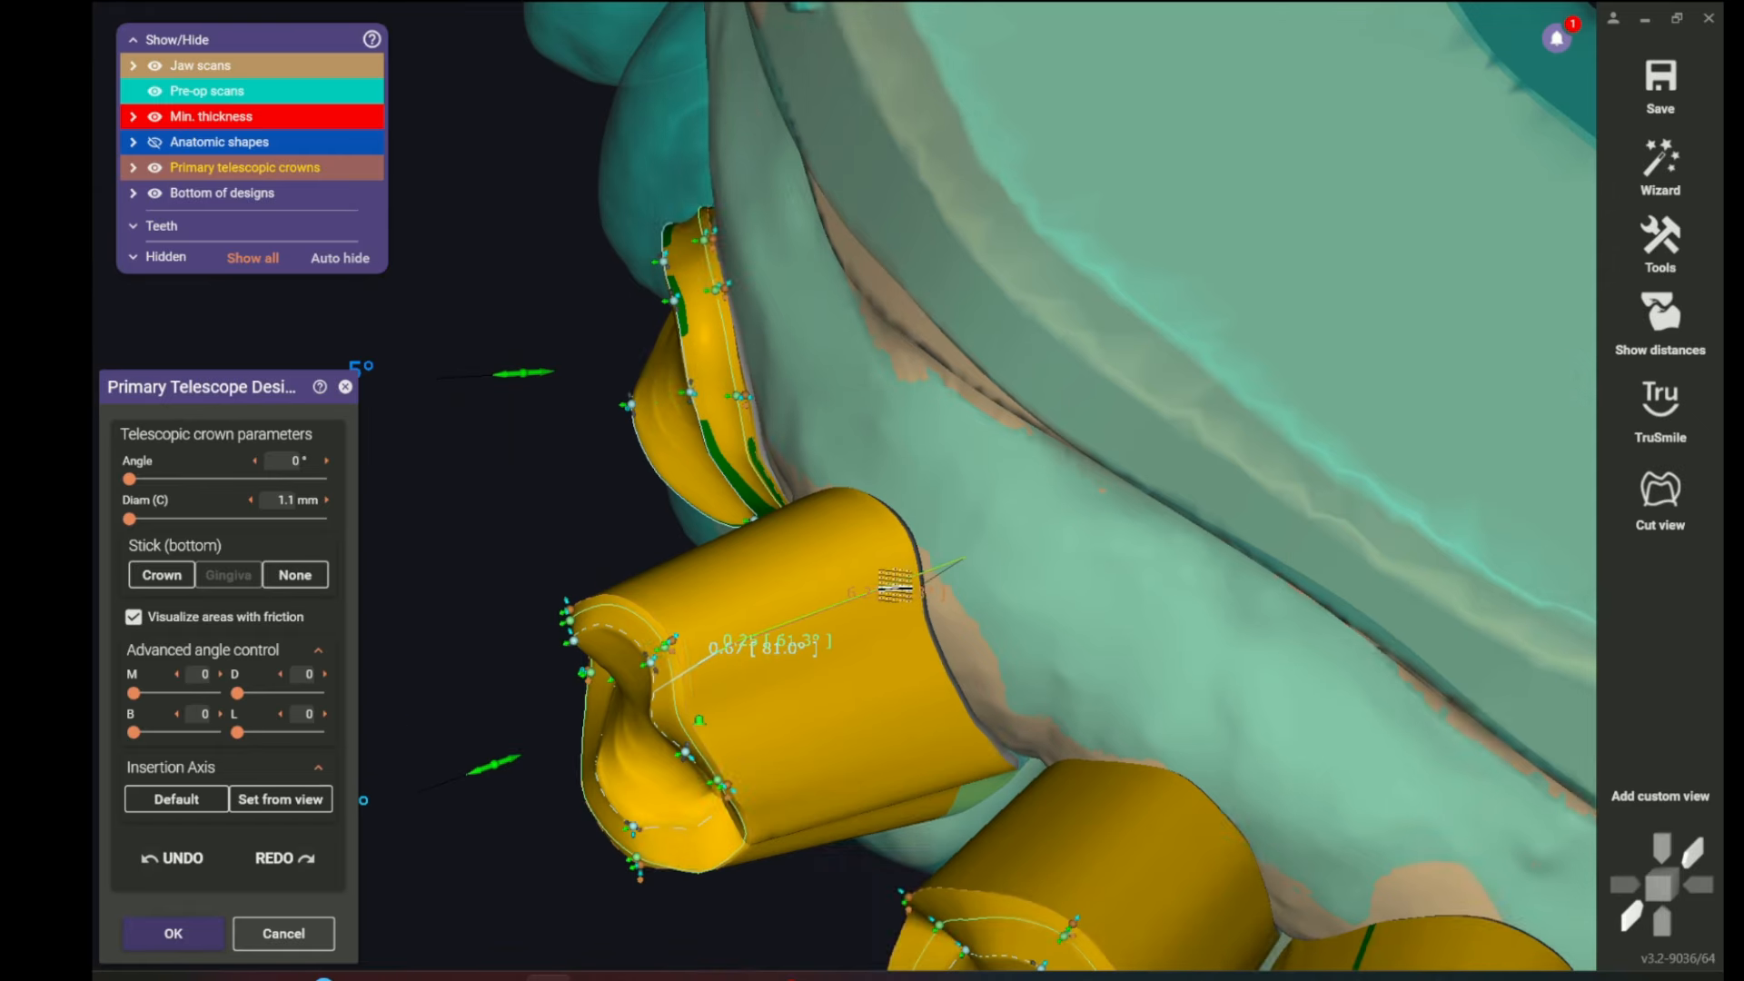
{"action": "scroll", "coordinate": [845, 491], "scroll_direction": "up", "scroll_amount": 5}
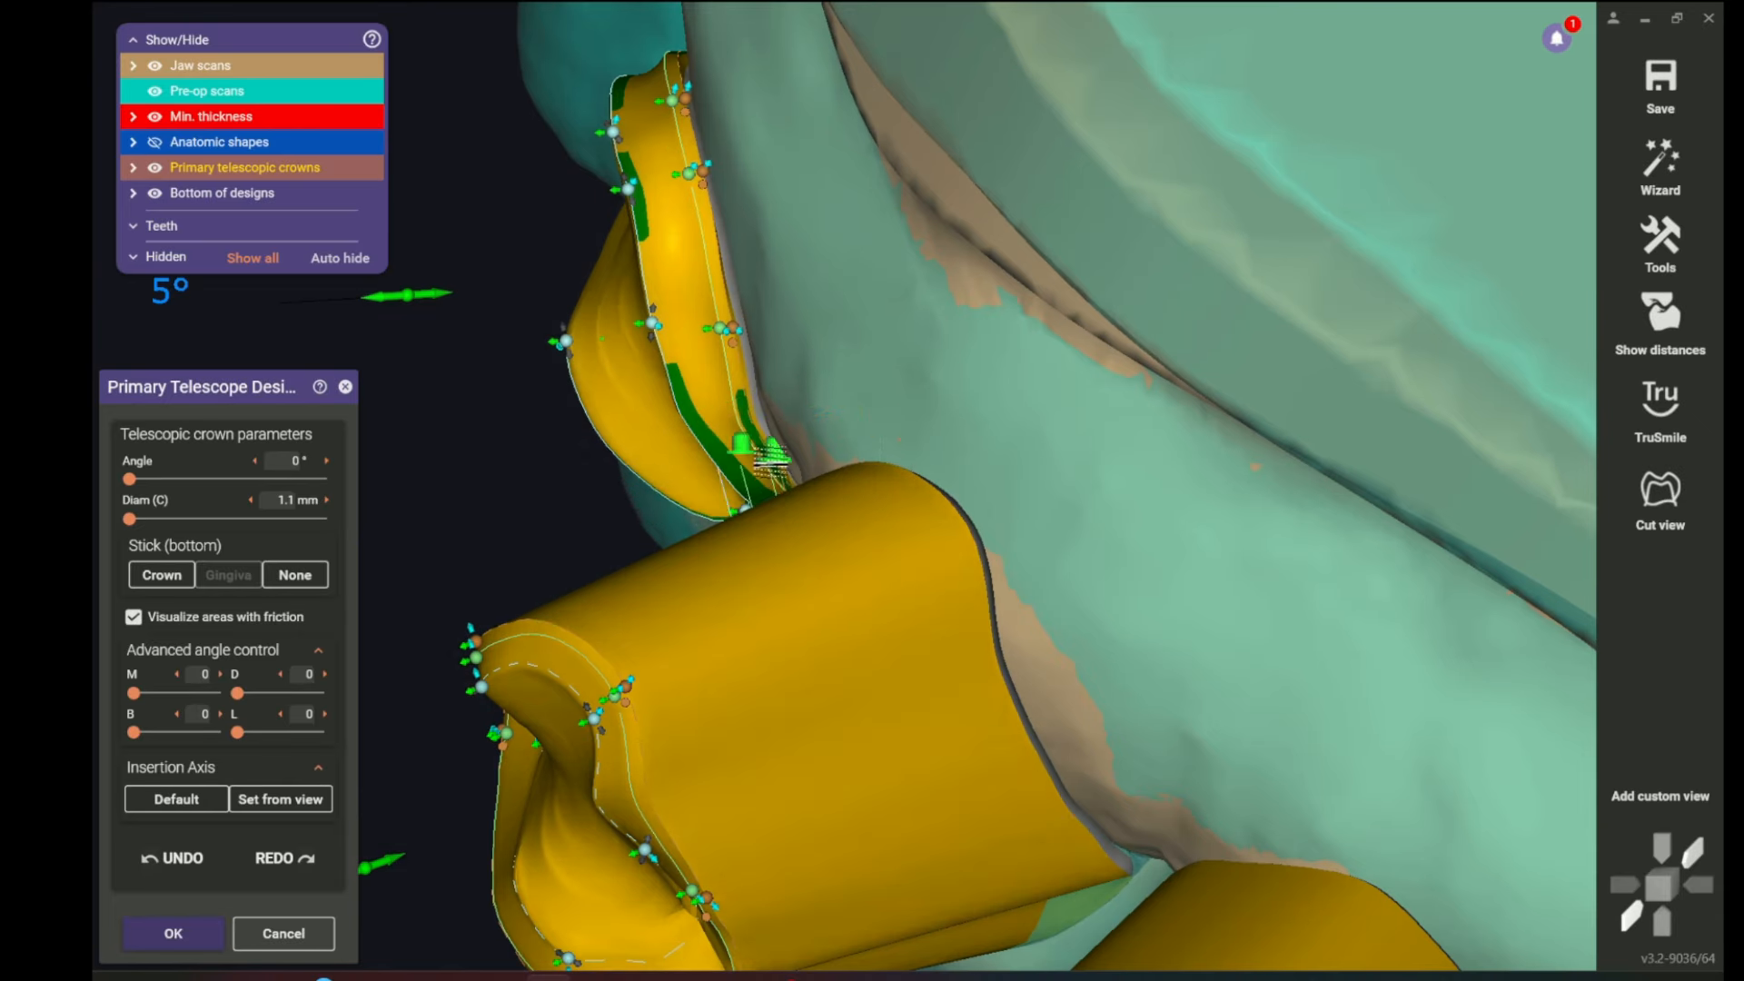
{"action": "right_click_drag", "start_coordinate": [1099, 340], "coordinate": [577, 303]}
{"action": "scroll", "coordinate": [577, 303], "scroll_direction": "down", "scroll_amount": 4}
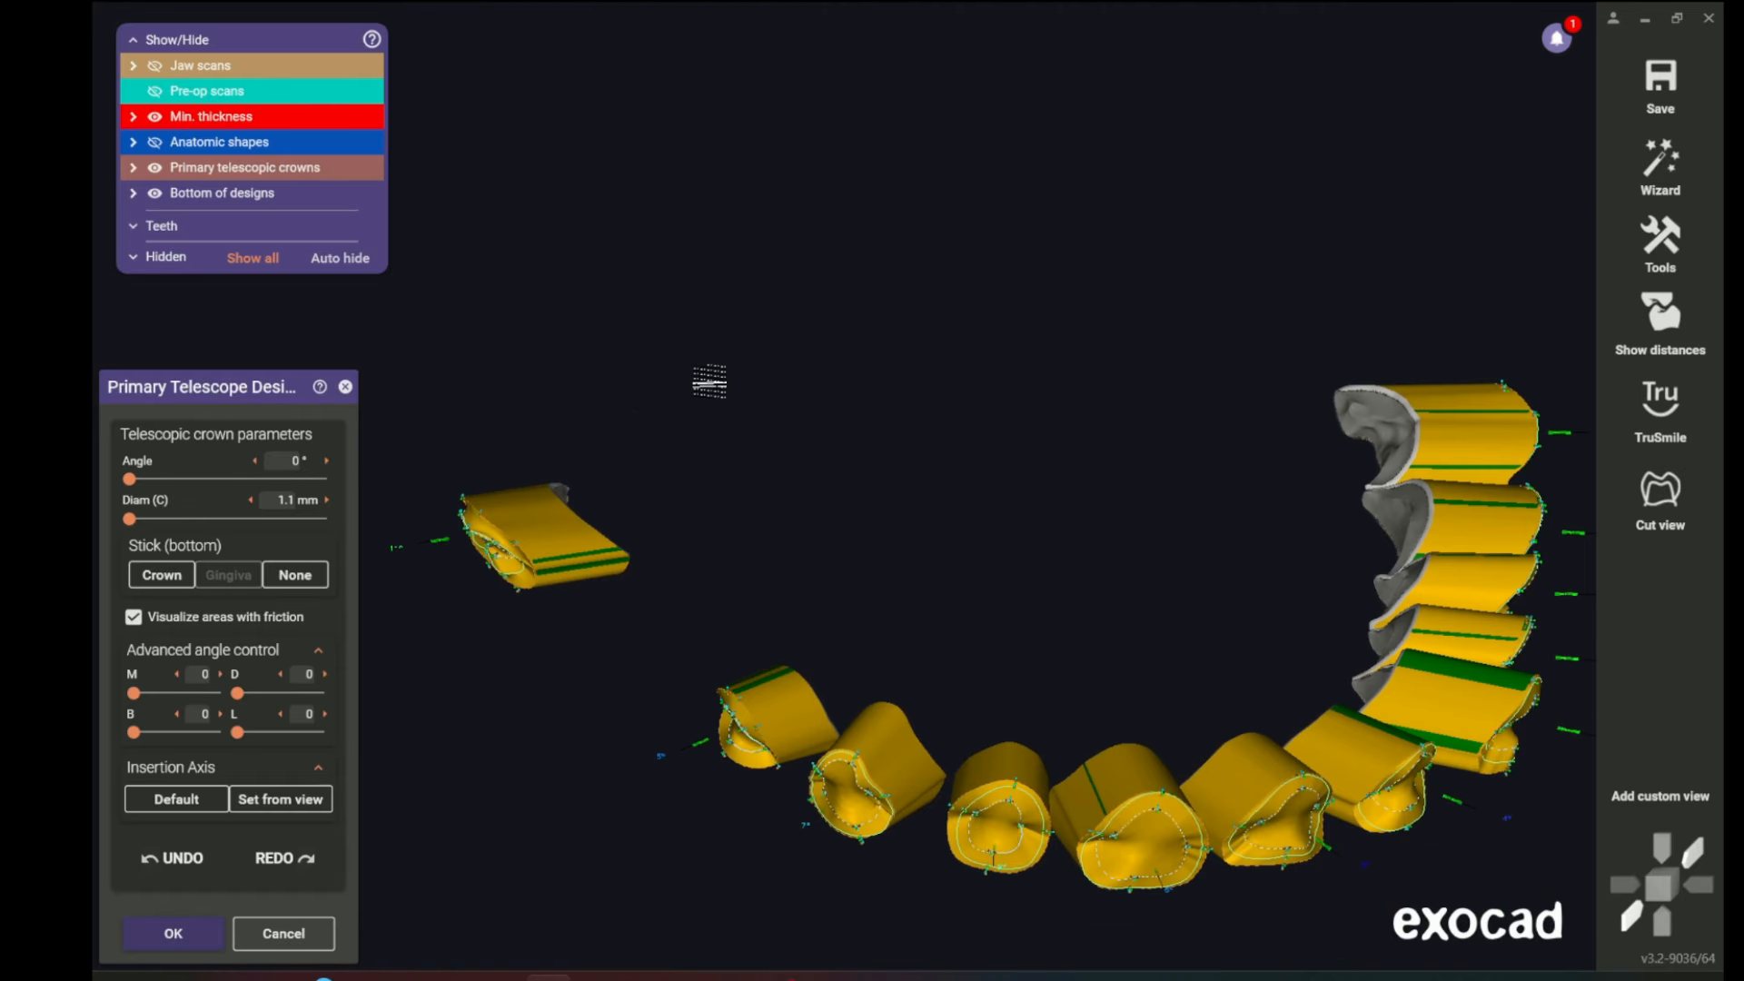
- Accept the primary telescope design and pass through free-forming without edits to merge and save the restorations
{"action": "left_click", "coordinate": [153, 933]}
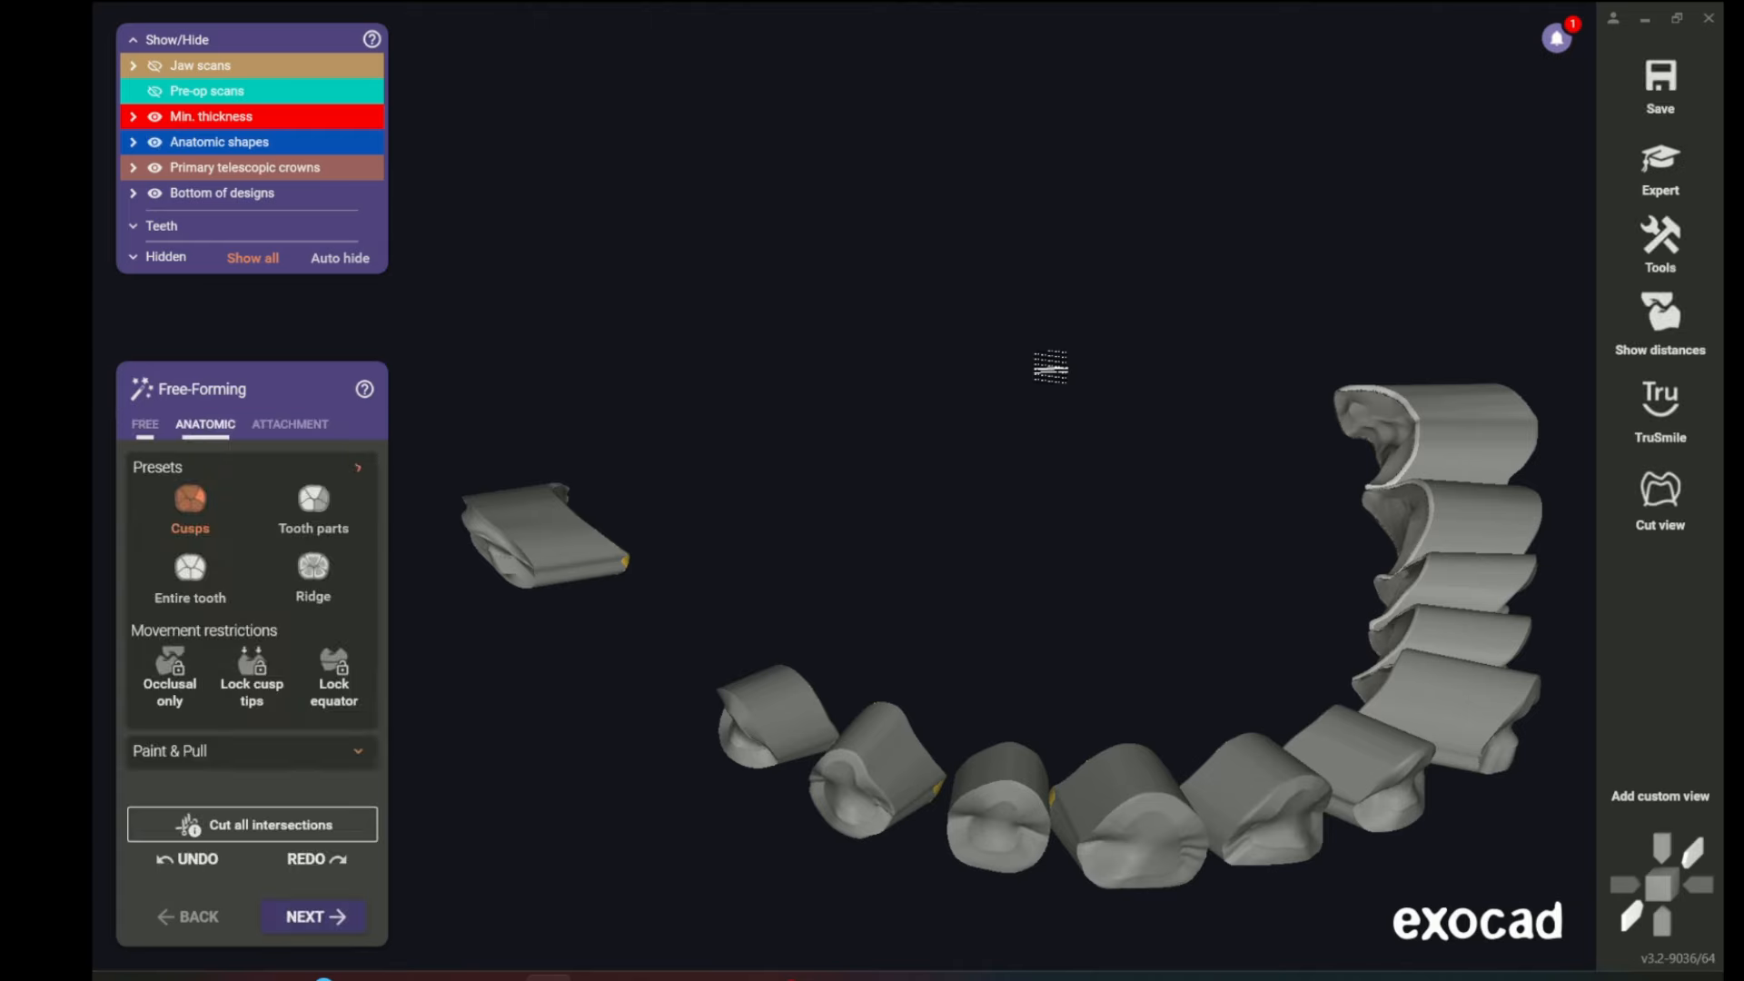
{"action": "left_click", "coordinate": [287, 919]}
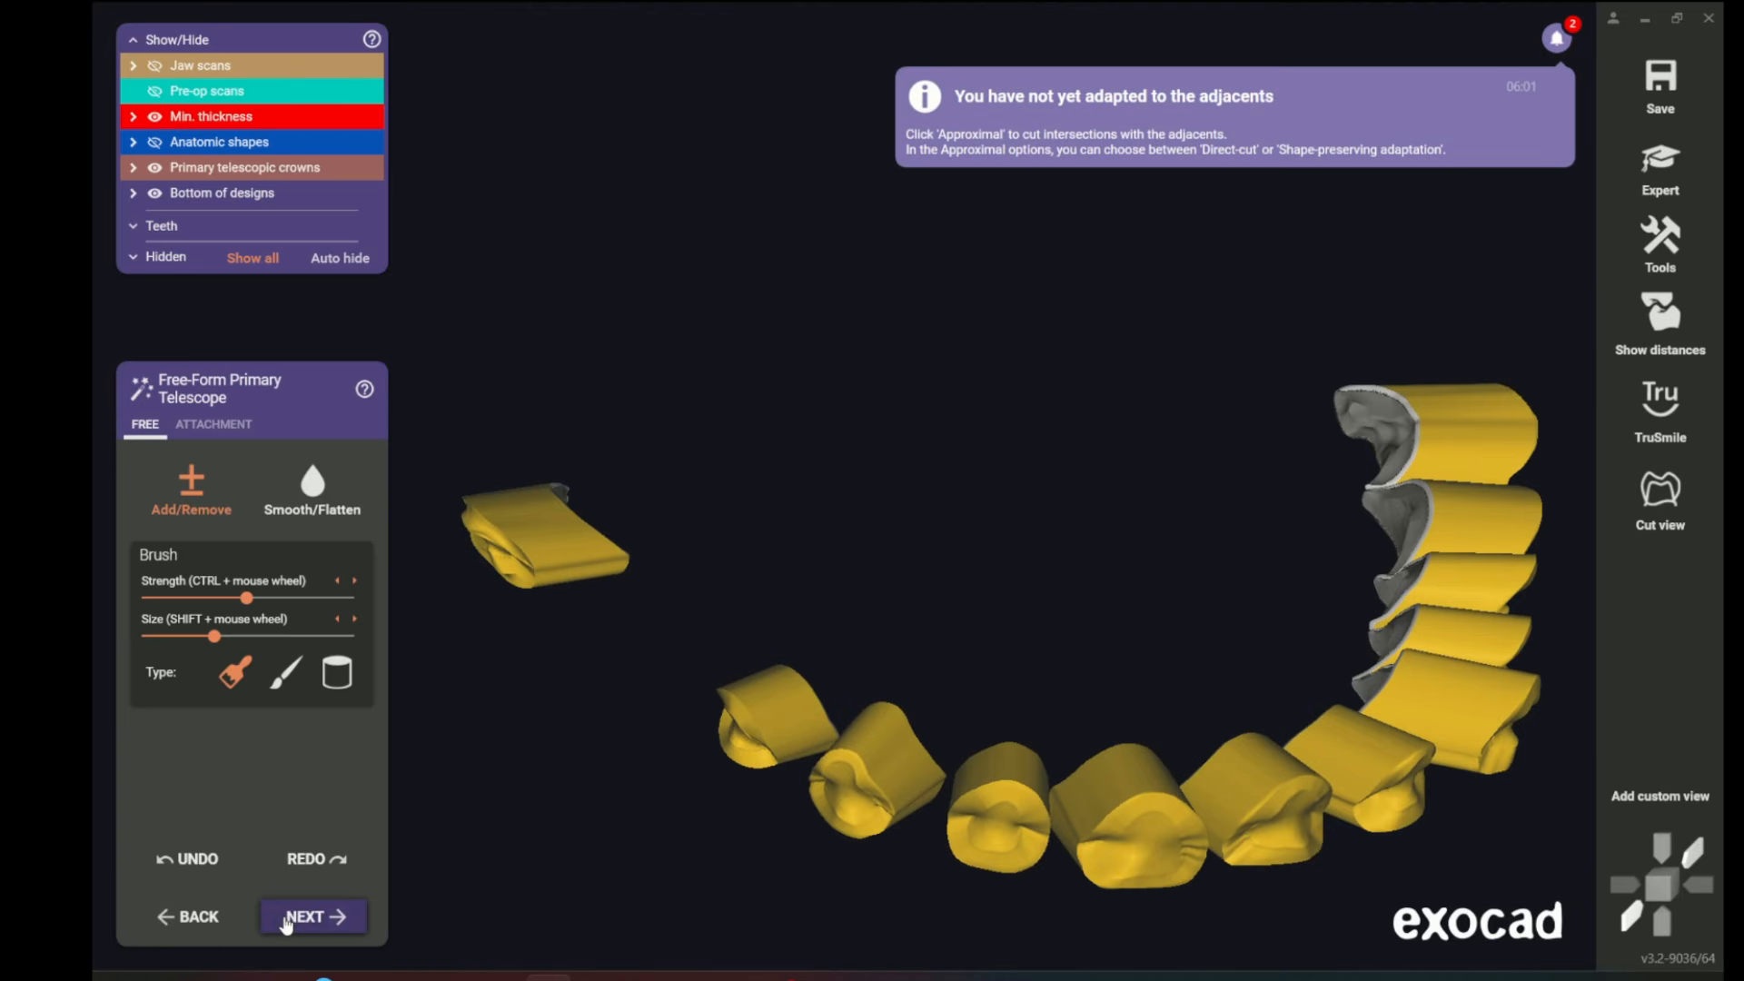
{"action": "left_click", "coordinate": [287, 919]}
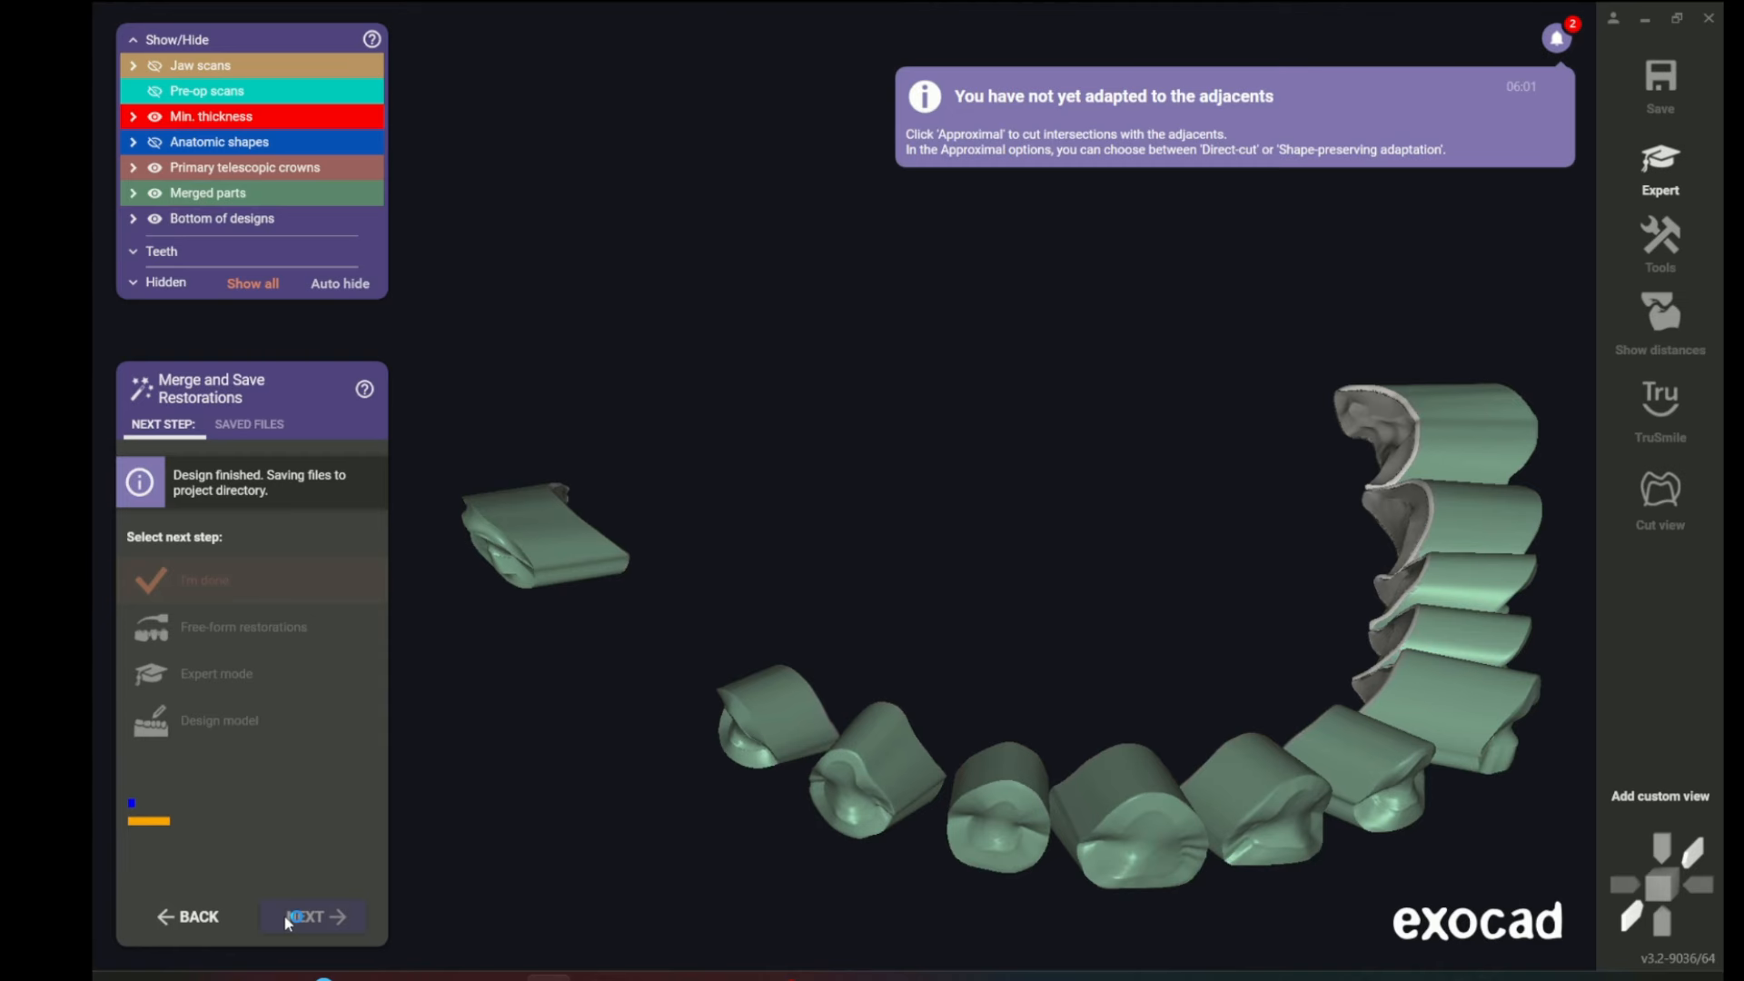
- Hide all merged parts except restoration 2, and open the scene-to-mesh export for it
{"action": "scroll", "coordinate": [878, 688], "scroll_direction": "up", "scroll_amount": 5}
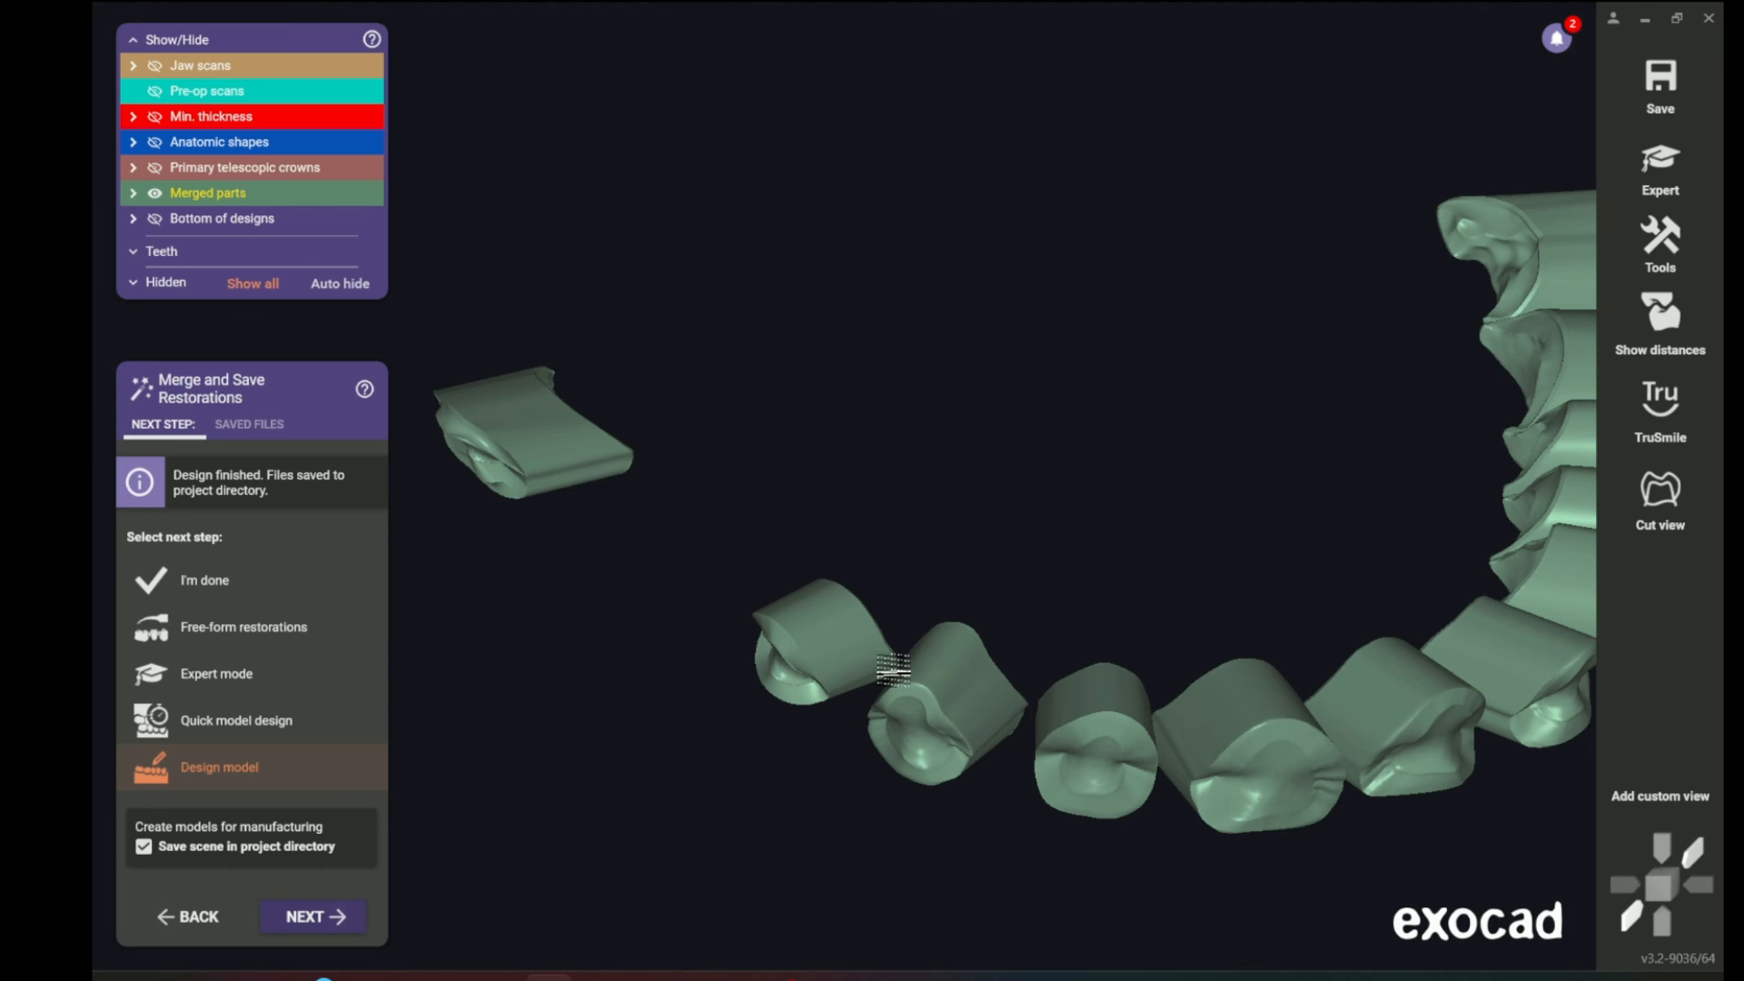
{"action": "left_click", "coordinate": [133, 193]}
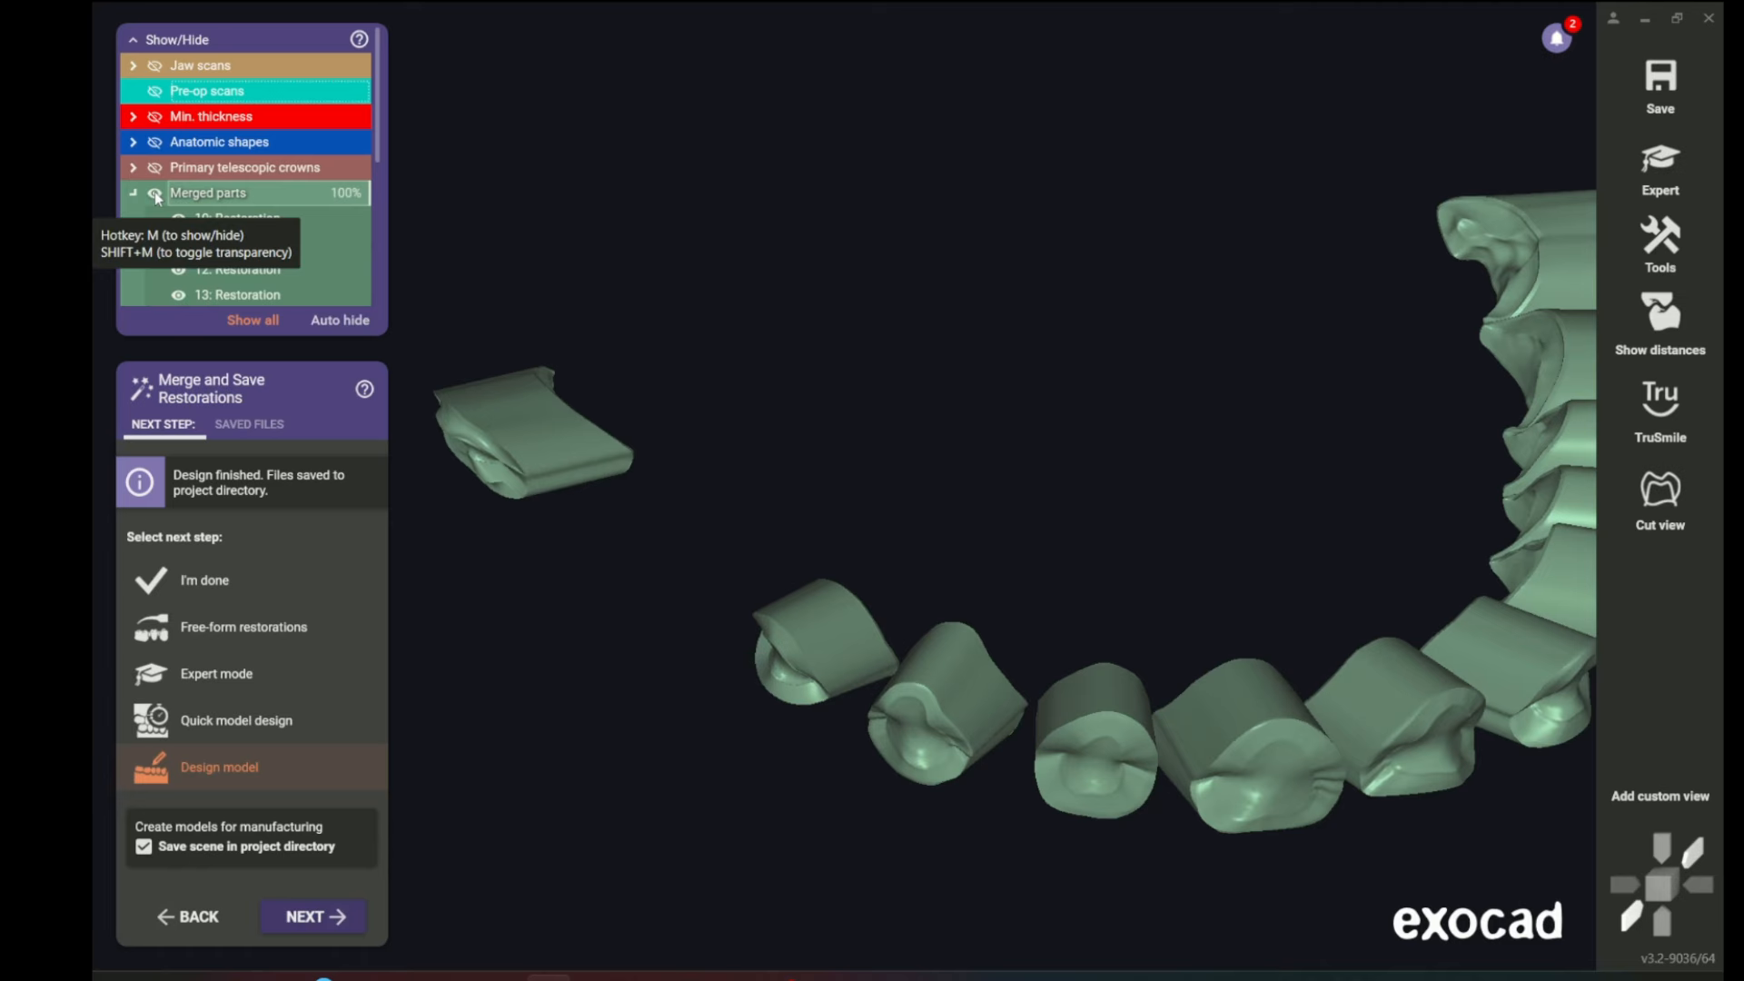
{"action": "left_click", "coordinate": [156, 196]}
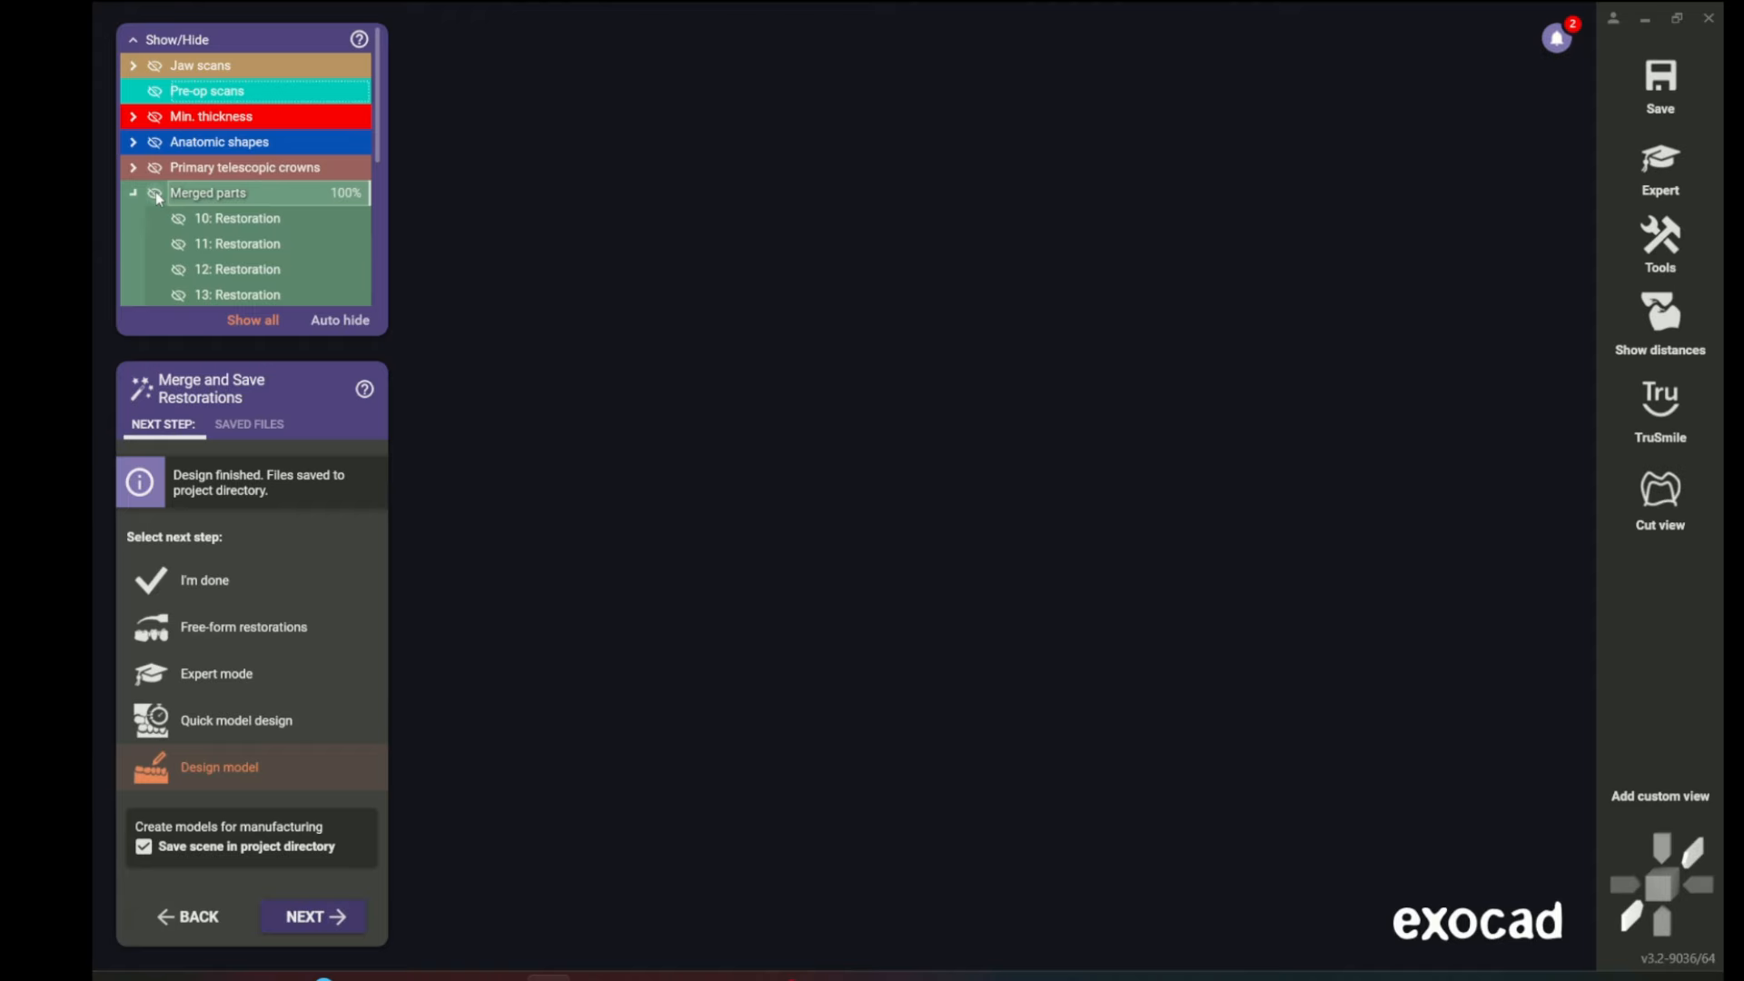
{"action": "scroll", "coordinate": [133, 234], "scroll_direction": "down", "scroll_amount": 5}
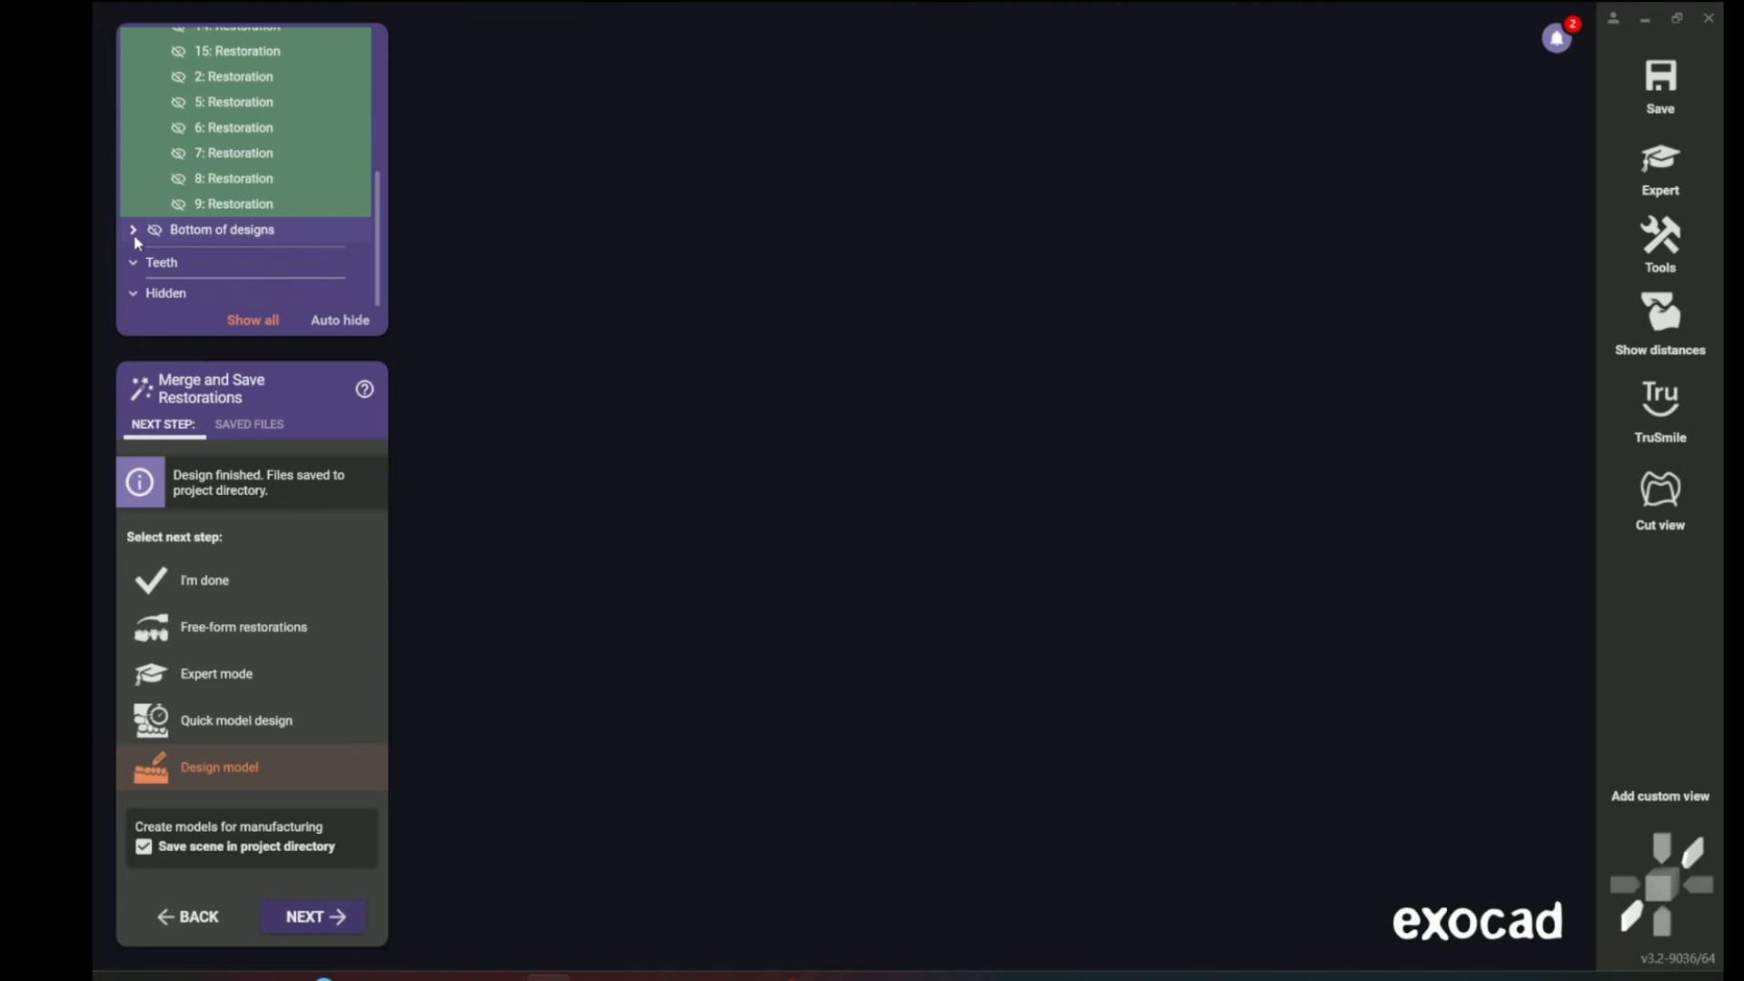
{"action": "scroll", "coordinate": [136, 214], "scroll_direction": "up", "scroll_amount": 3}
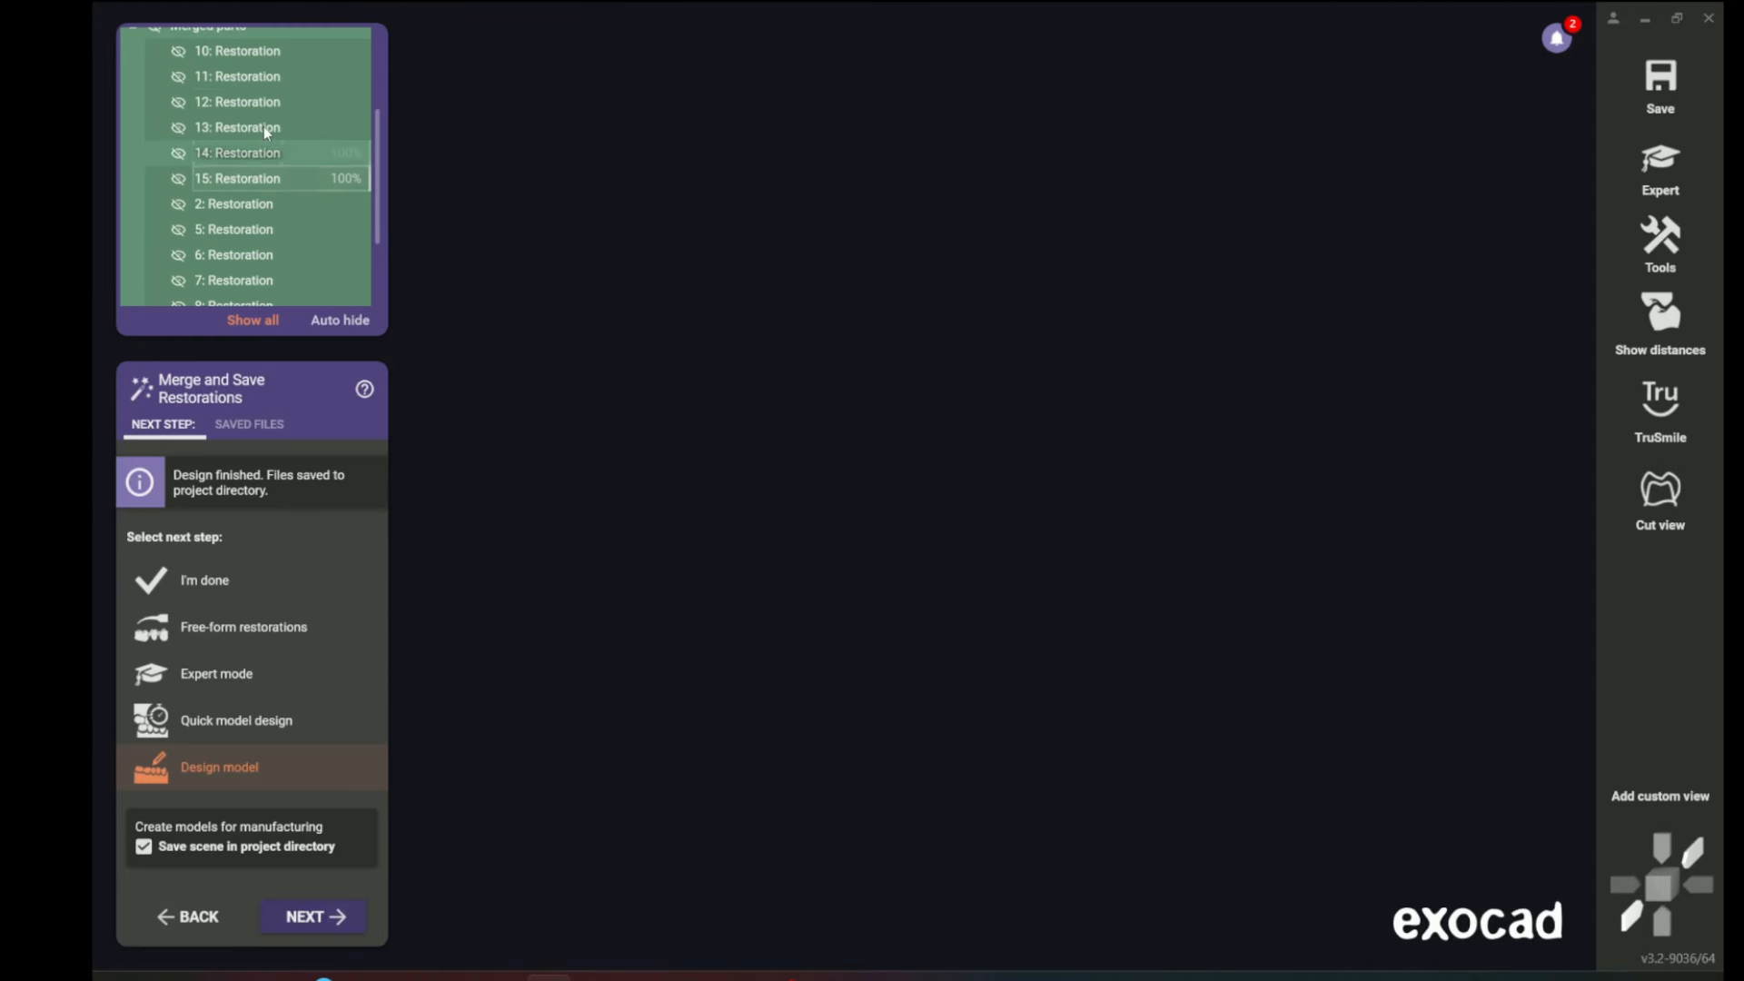
{"action": "left_click", "coordinate": [179, 204]}
{"action": "right_click_drag", "start_coordinate": [502, 338], "coordinate": [739, 288]}
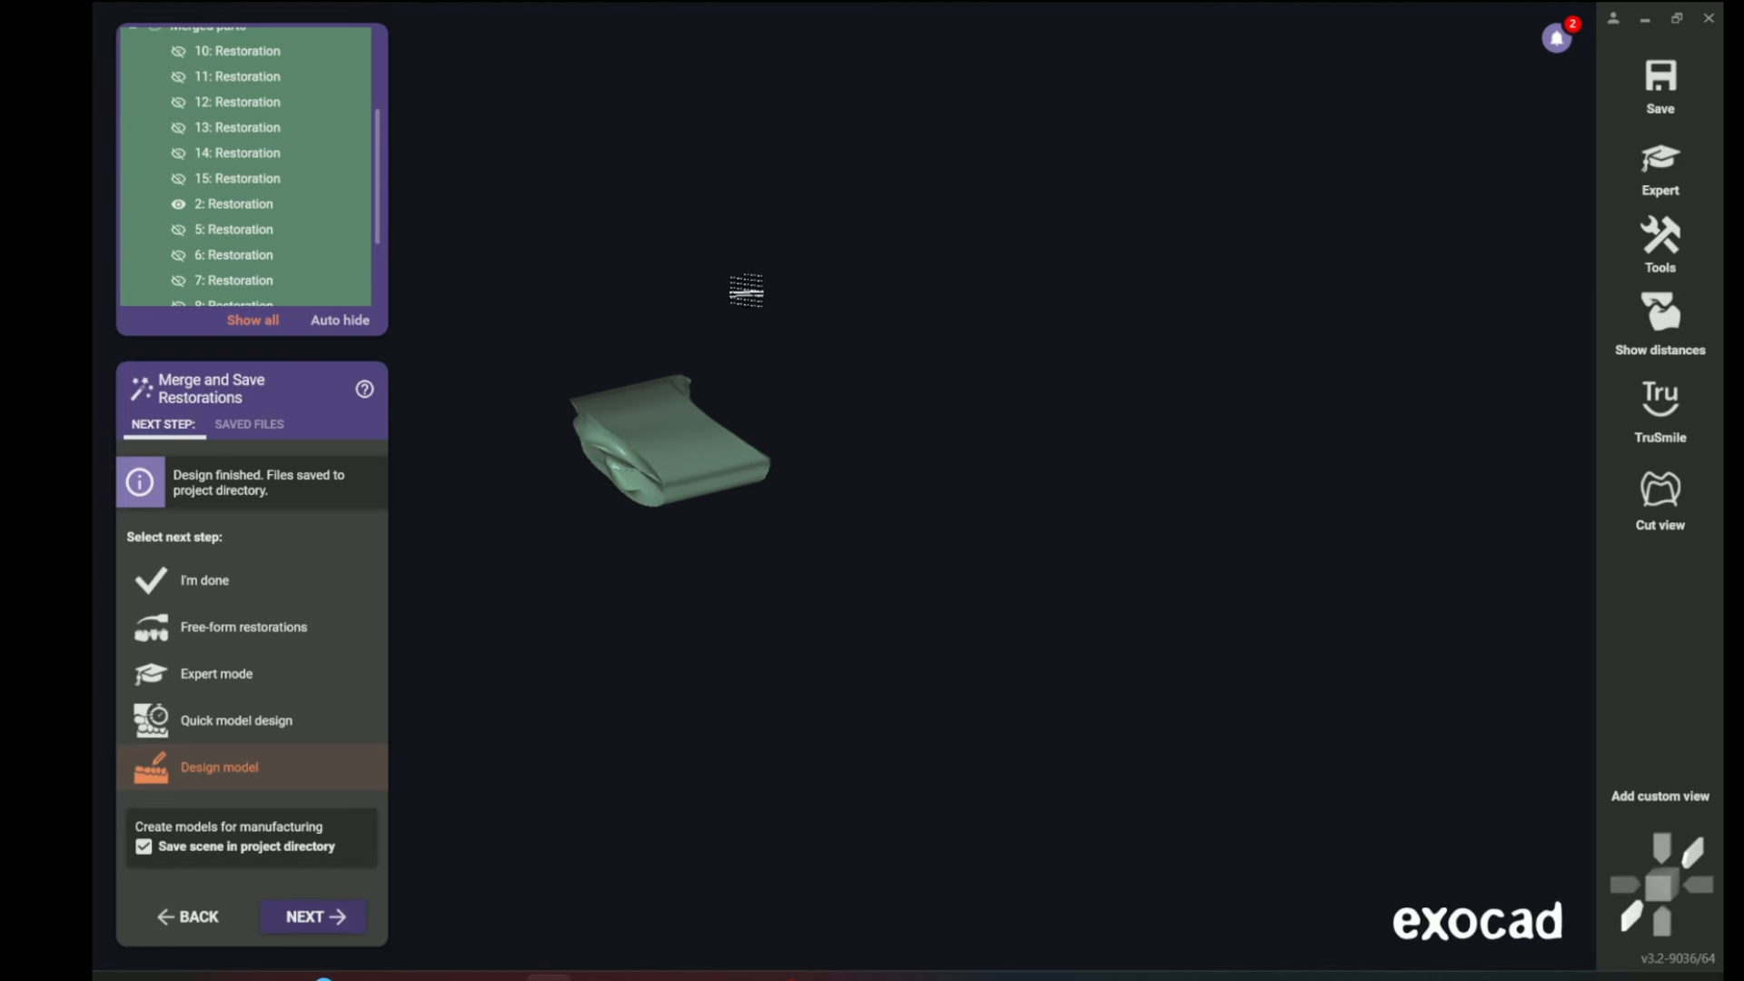
{"action": "left_click", "coordinate": [1645, 91]}
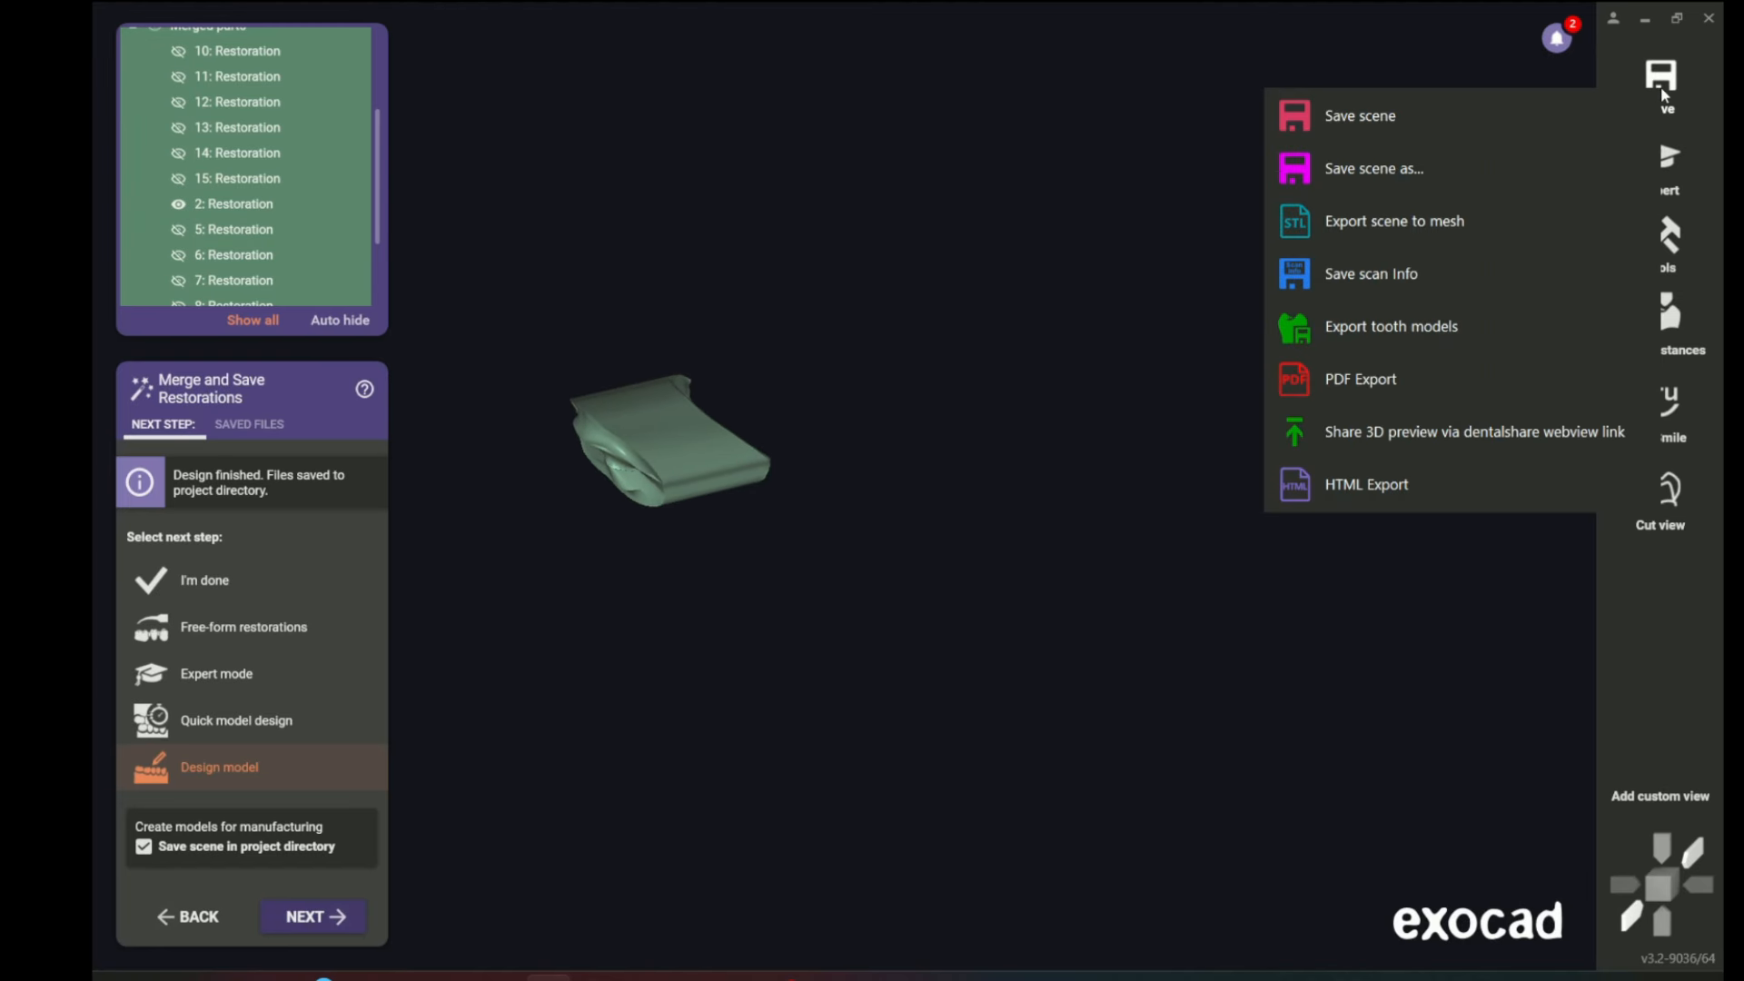
{"action": "left_click", "coordinate": [1378, 223]}
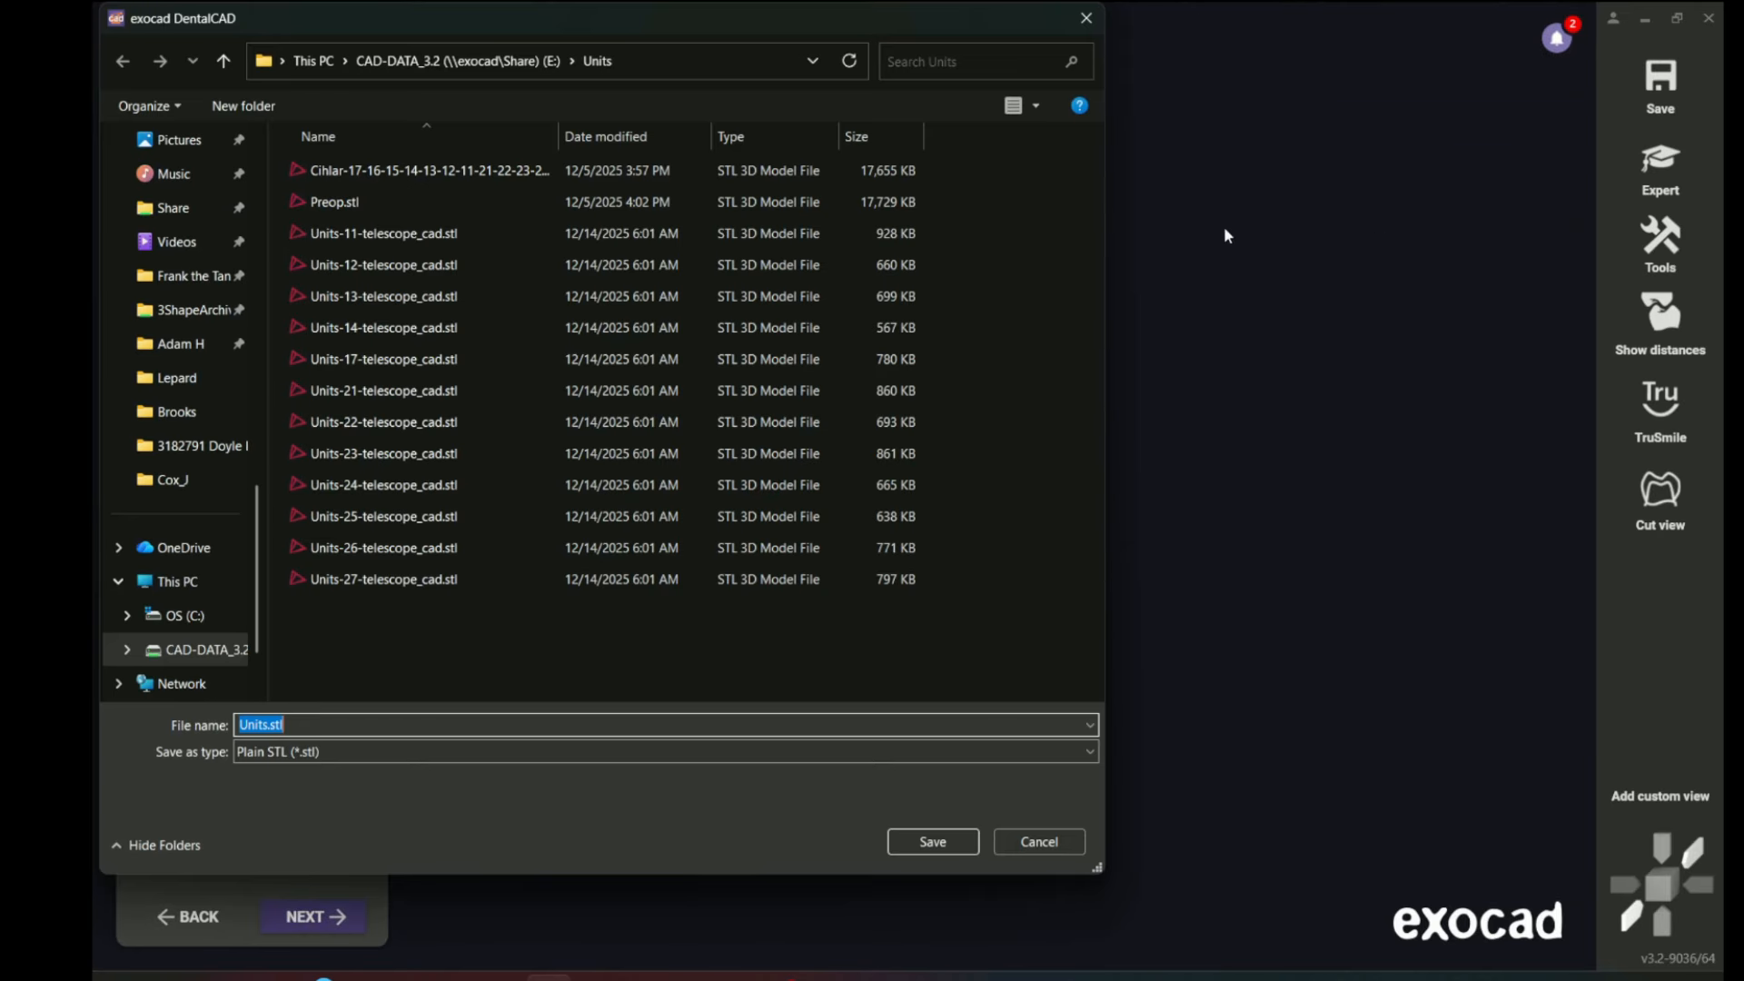
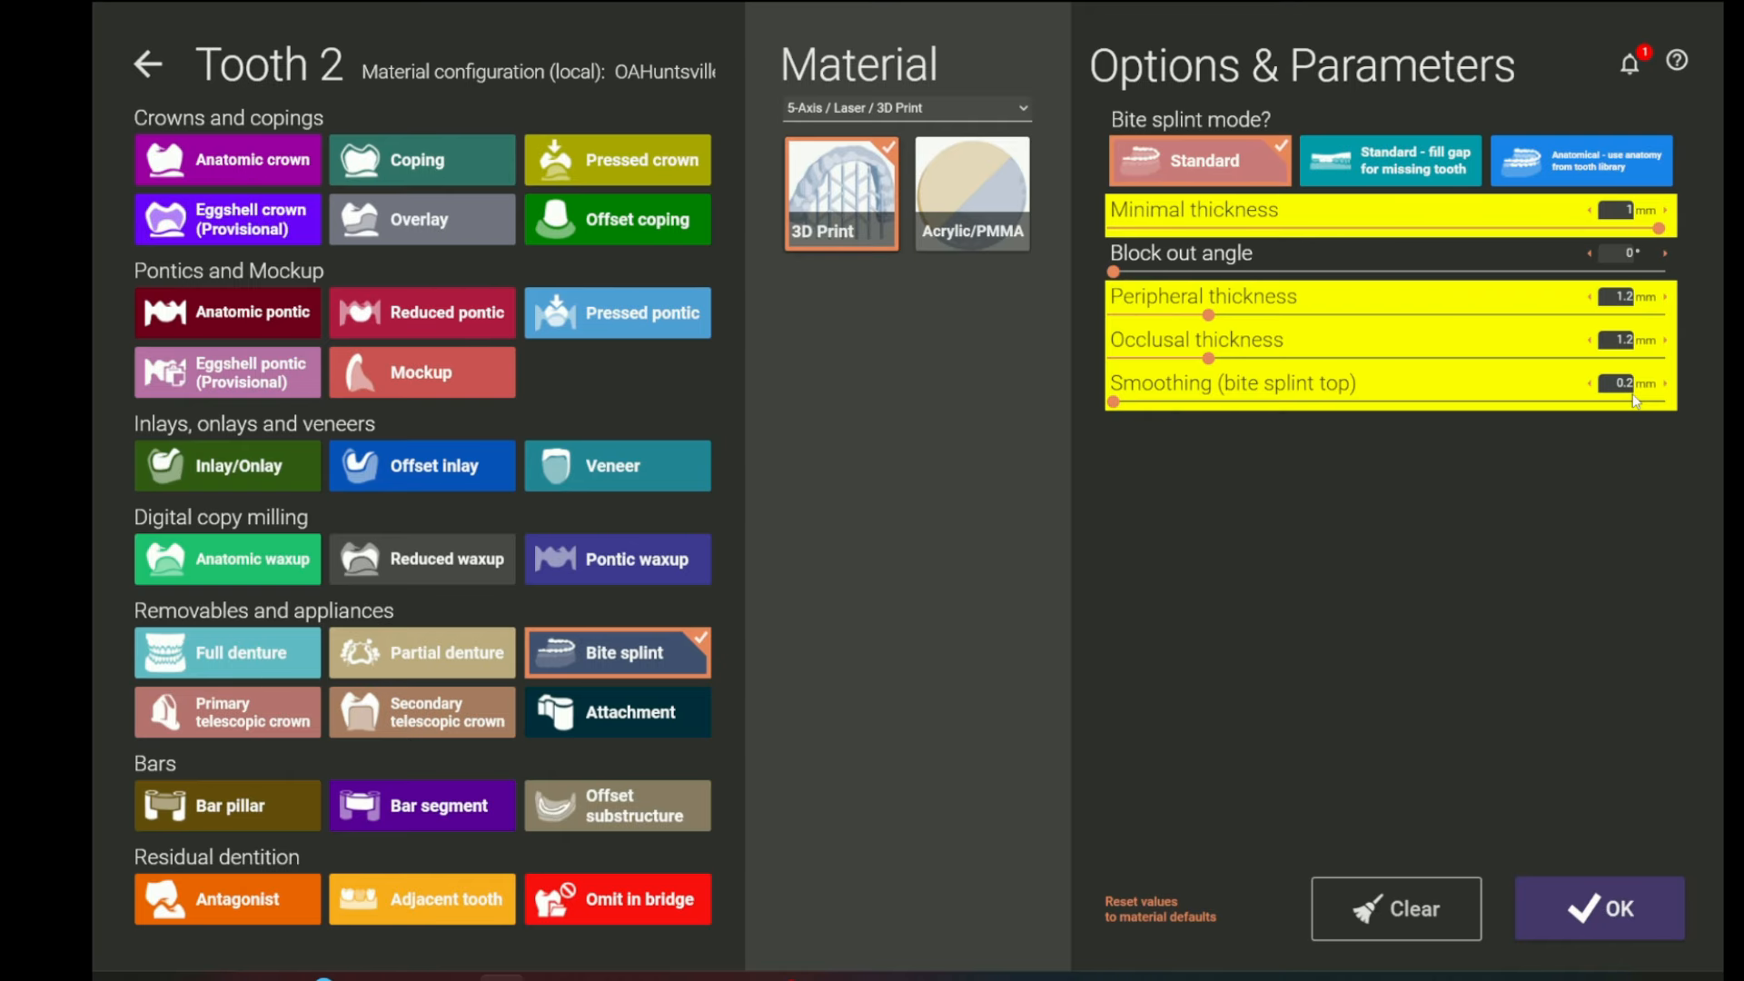
- Confirm tooth 2 as a standard 3D-printed bite splint with 1 mm minimal thickness, and start designing the splint case
{"action": "left_click", "coordinate": [1604, 903]}
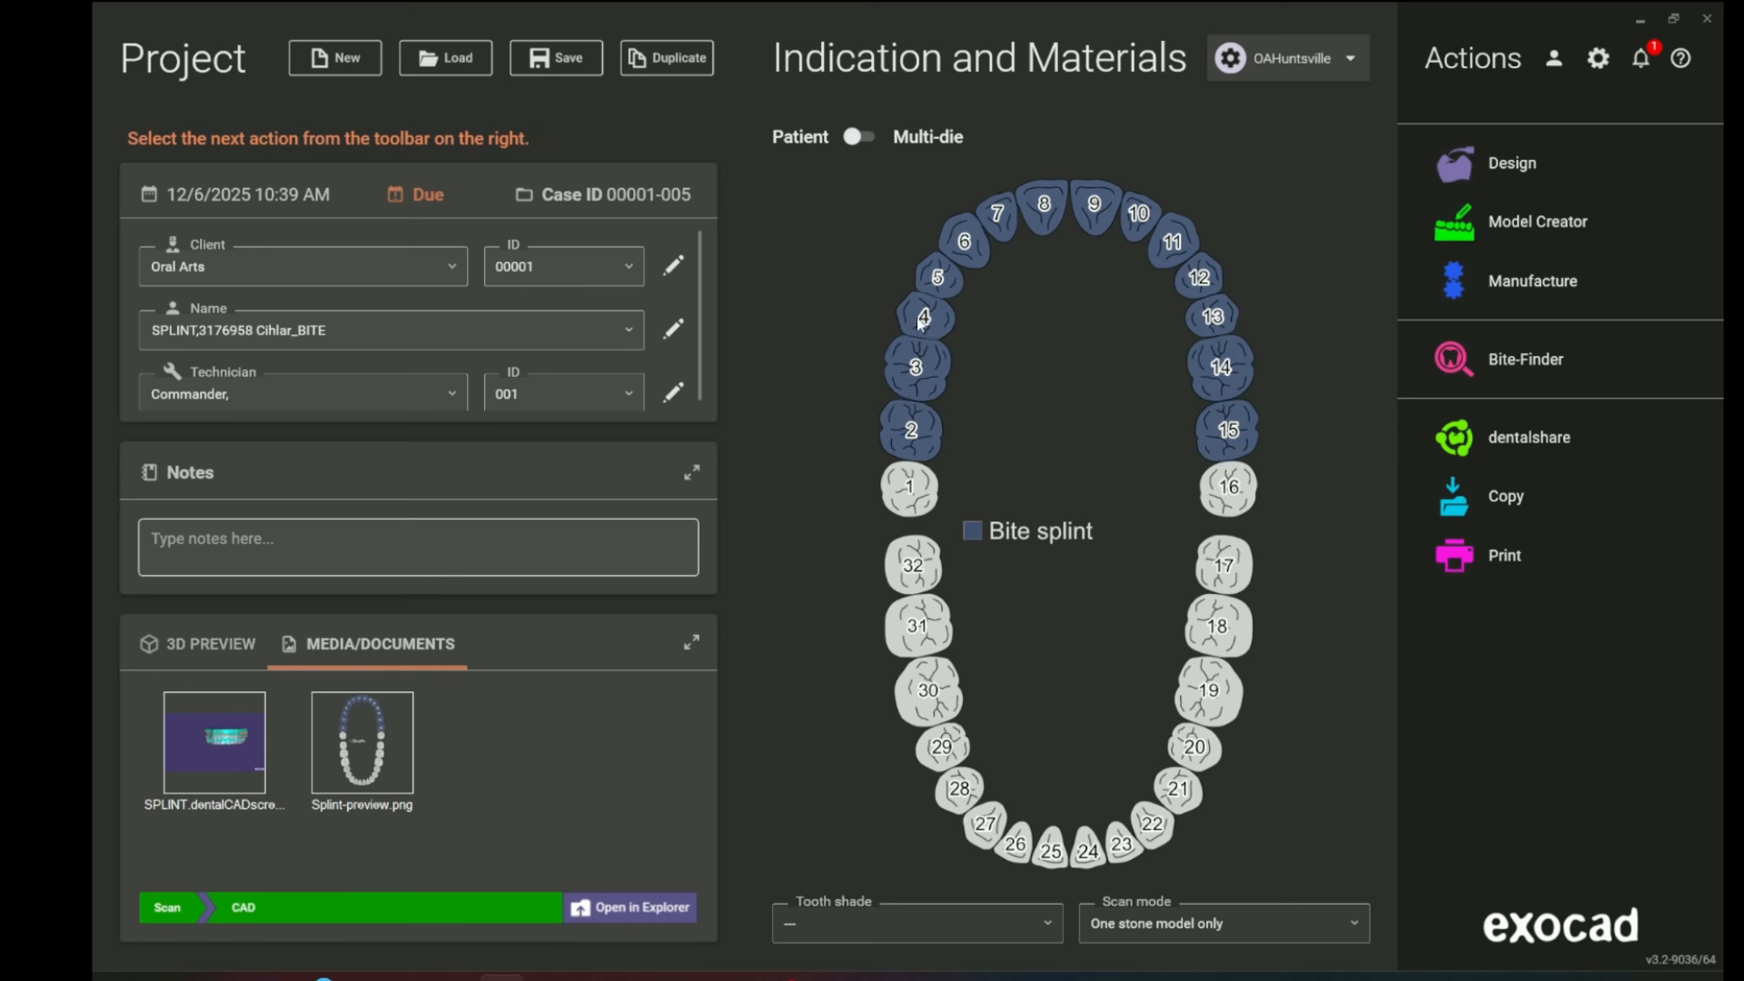
{"action": "mouse_move", "coordinate": [925, 318]}
{"action": "left_click", "coordinate": [1493, 188]}
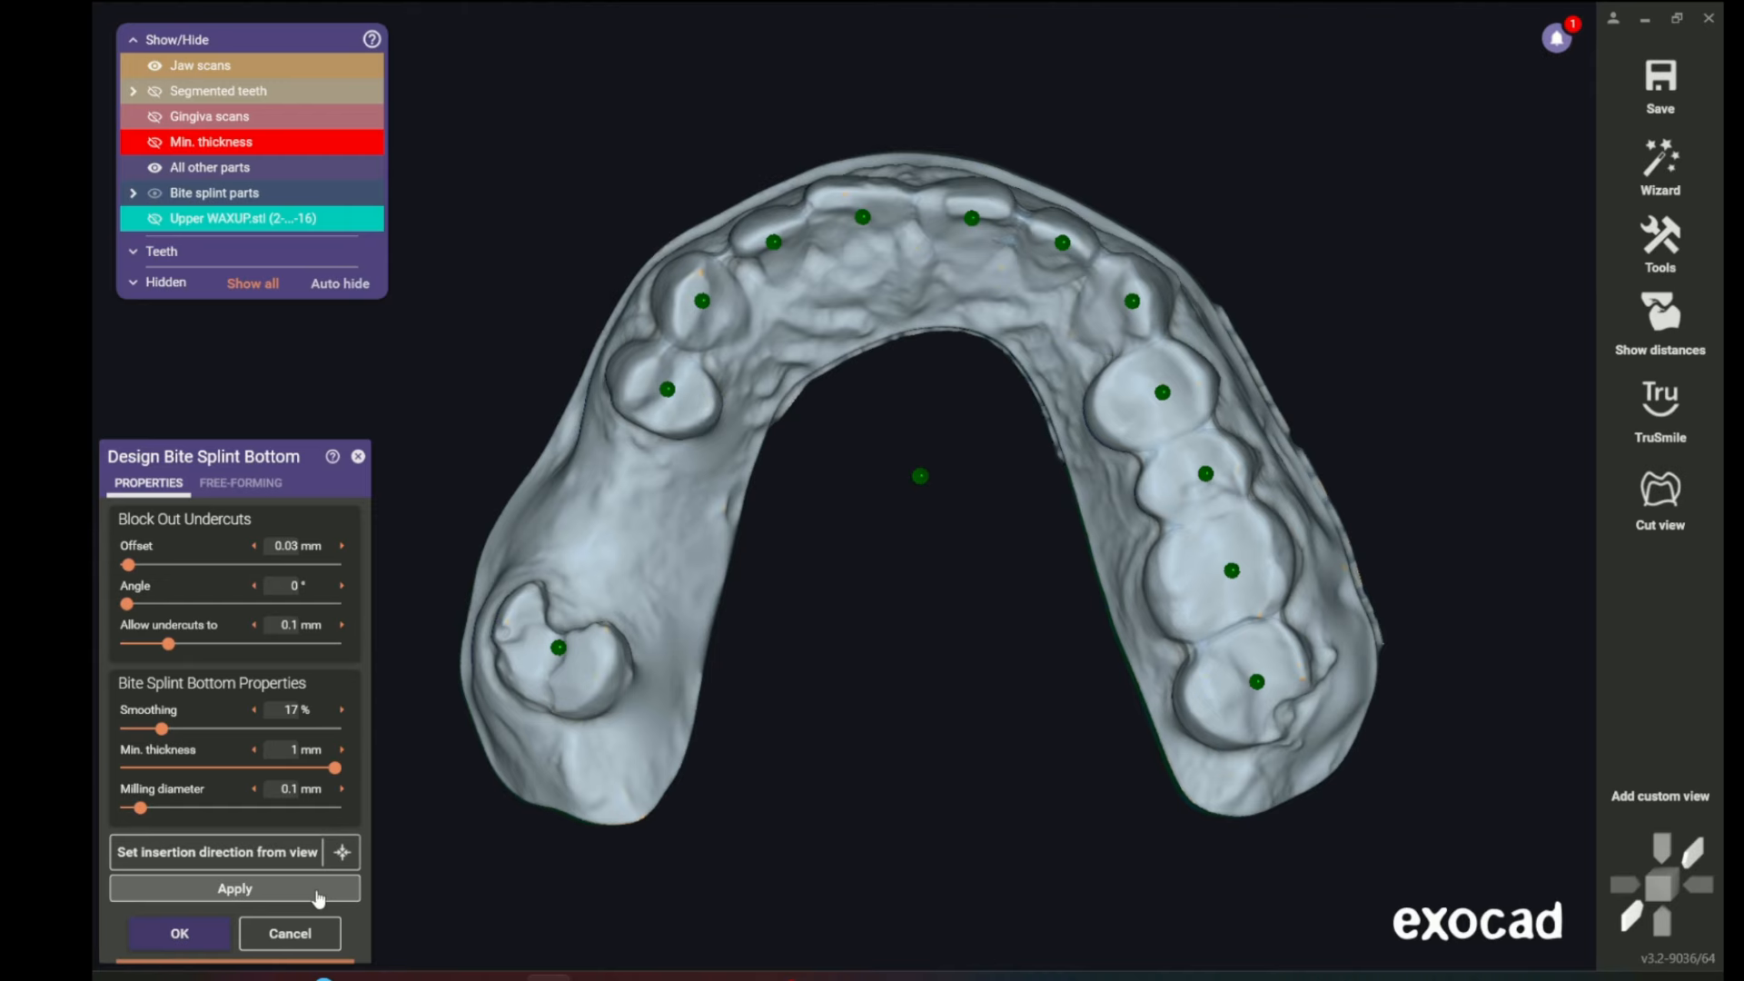
- Accept the bite splint bottom with a 0.03 mm offset and 0.1 mm allowed undercuts, and check the splint top's margin around the arch
{"action": "left_click", "coordinate": [165, 930]}
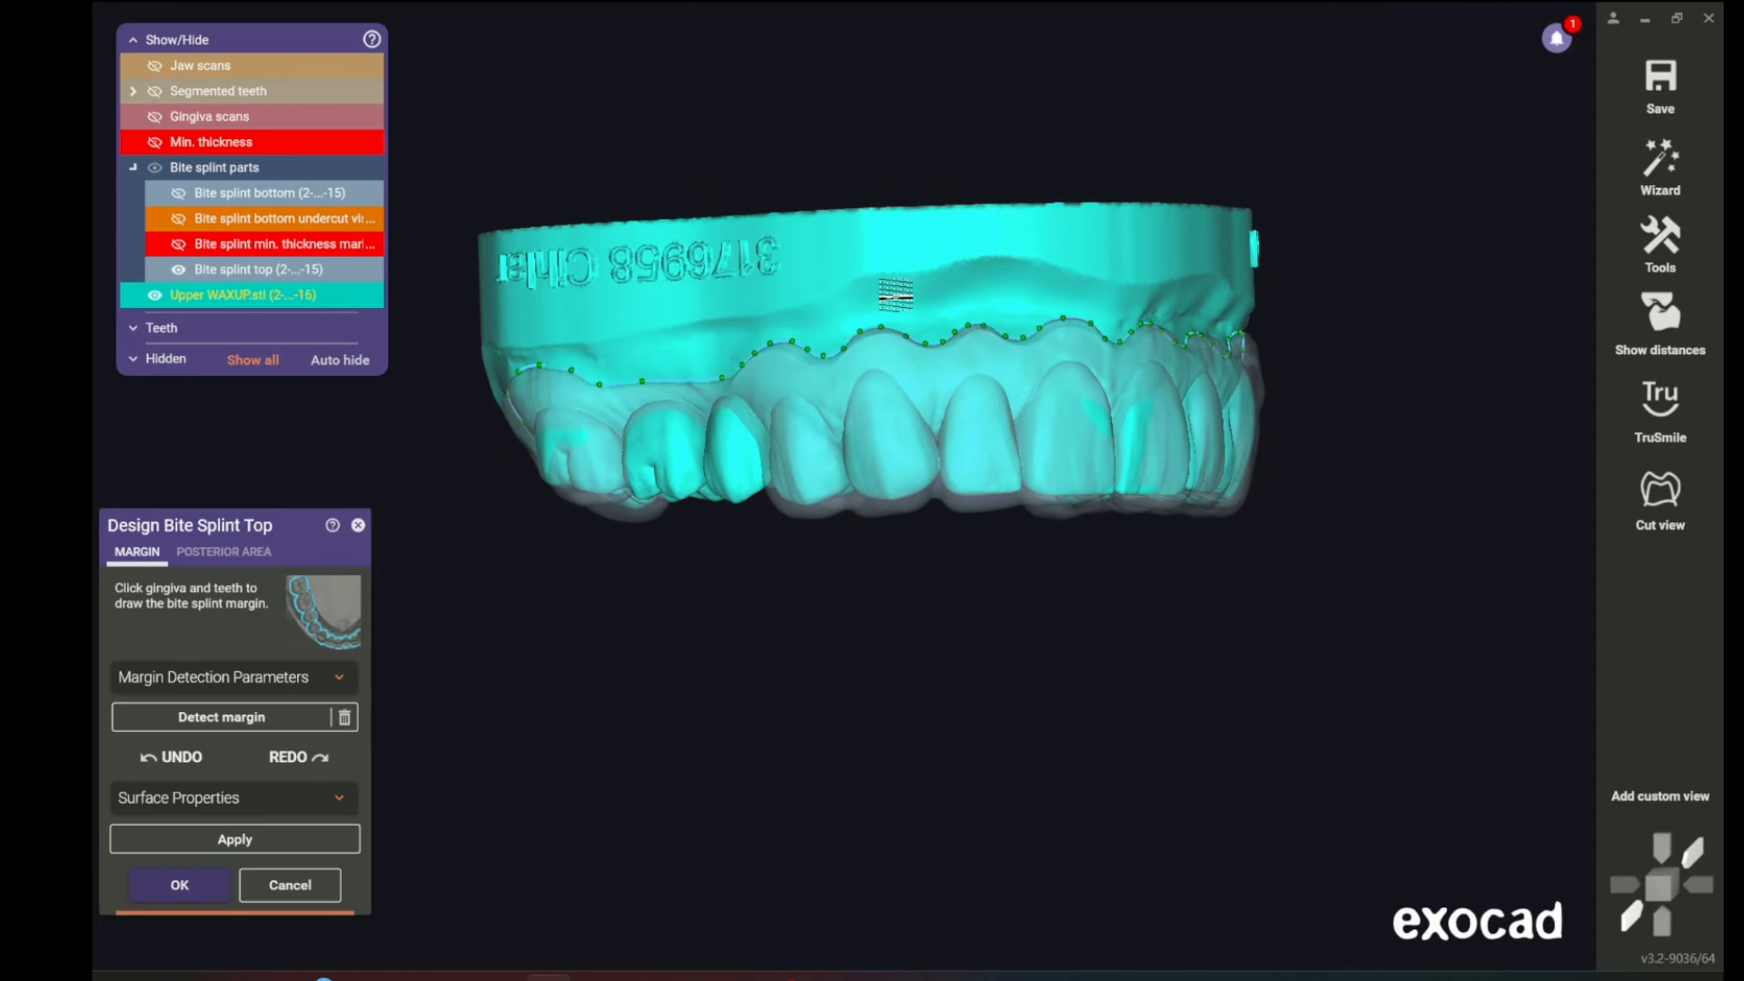
{"action": "scroll", "coordinate": [635, 405], "scroll_direction": "up", "scroll_amount": 4}
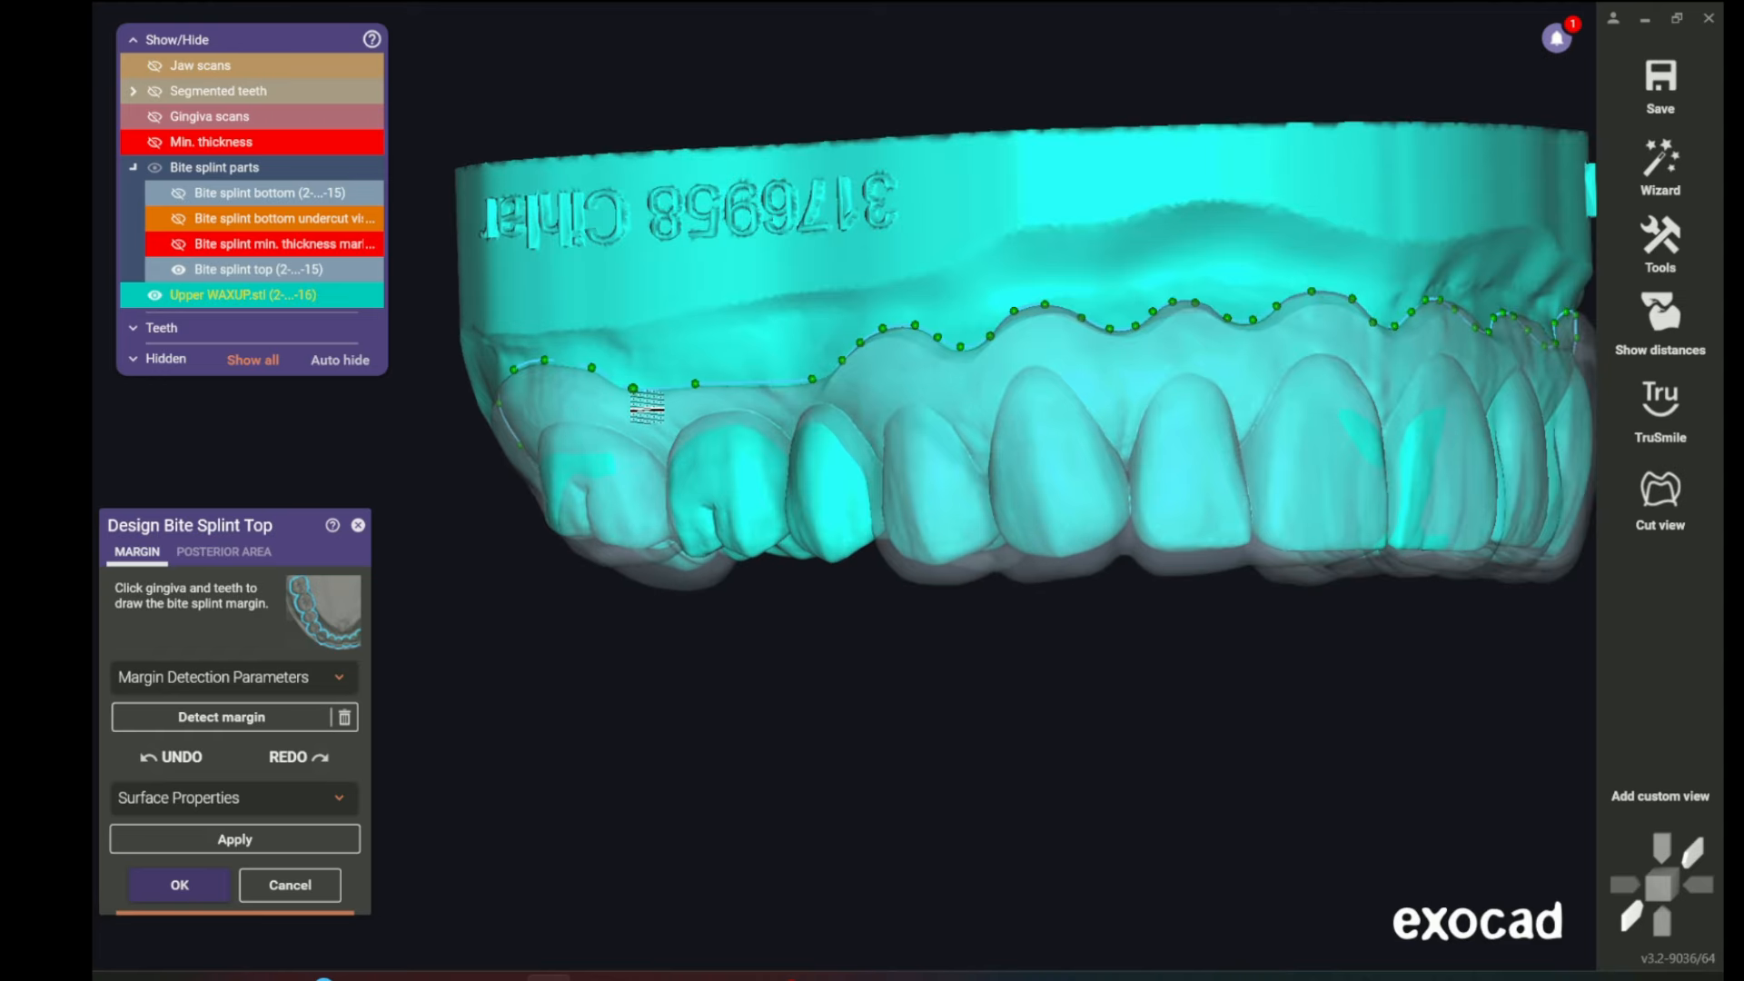
{"action": "right_click_drag", "start_coordinate": [650, 405], "coordinate": [801, 438]}
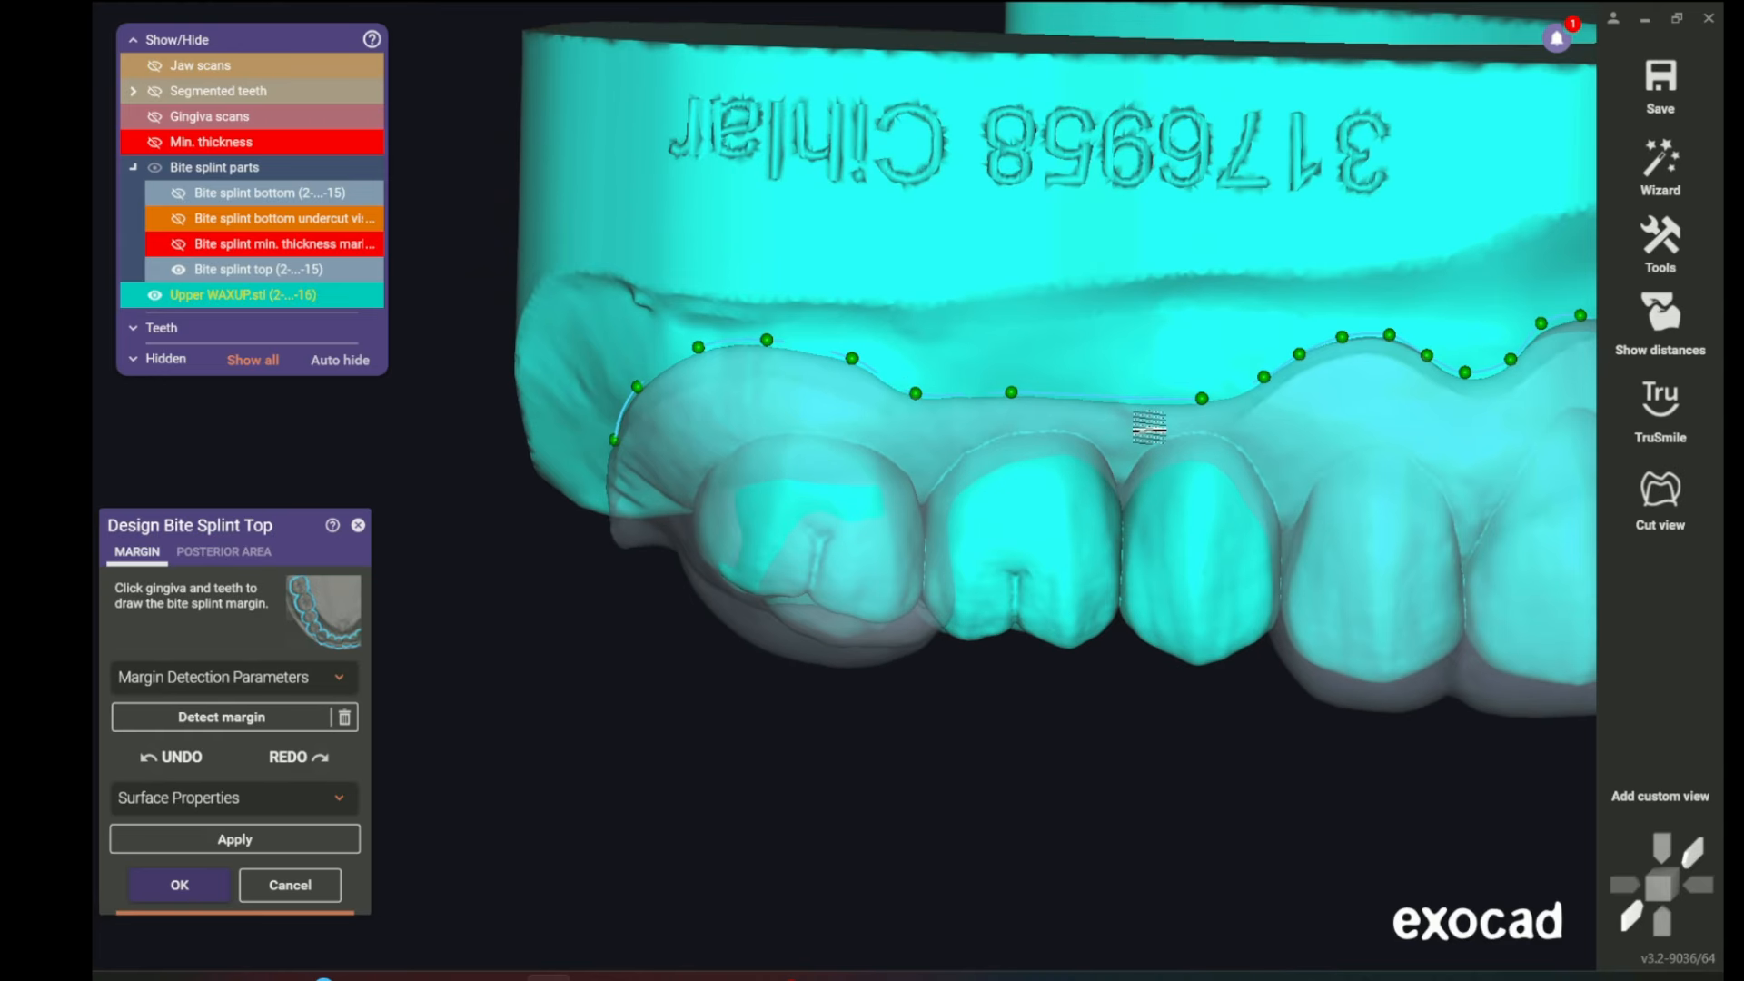
{"action": "right_click_drag", "start_coordinate": [1148, 440], "coordinate": [1057, 442]}
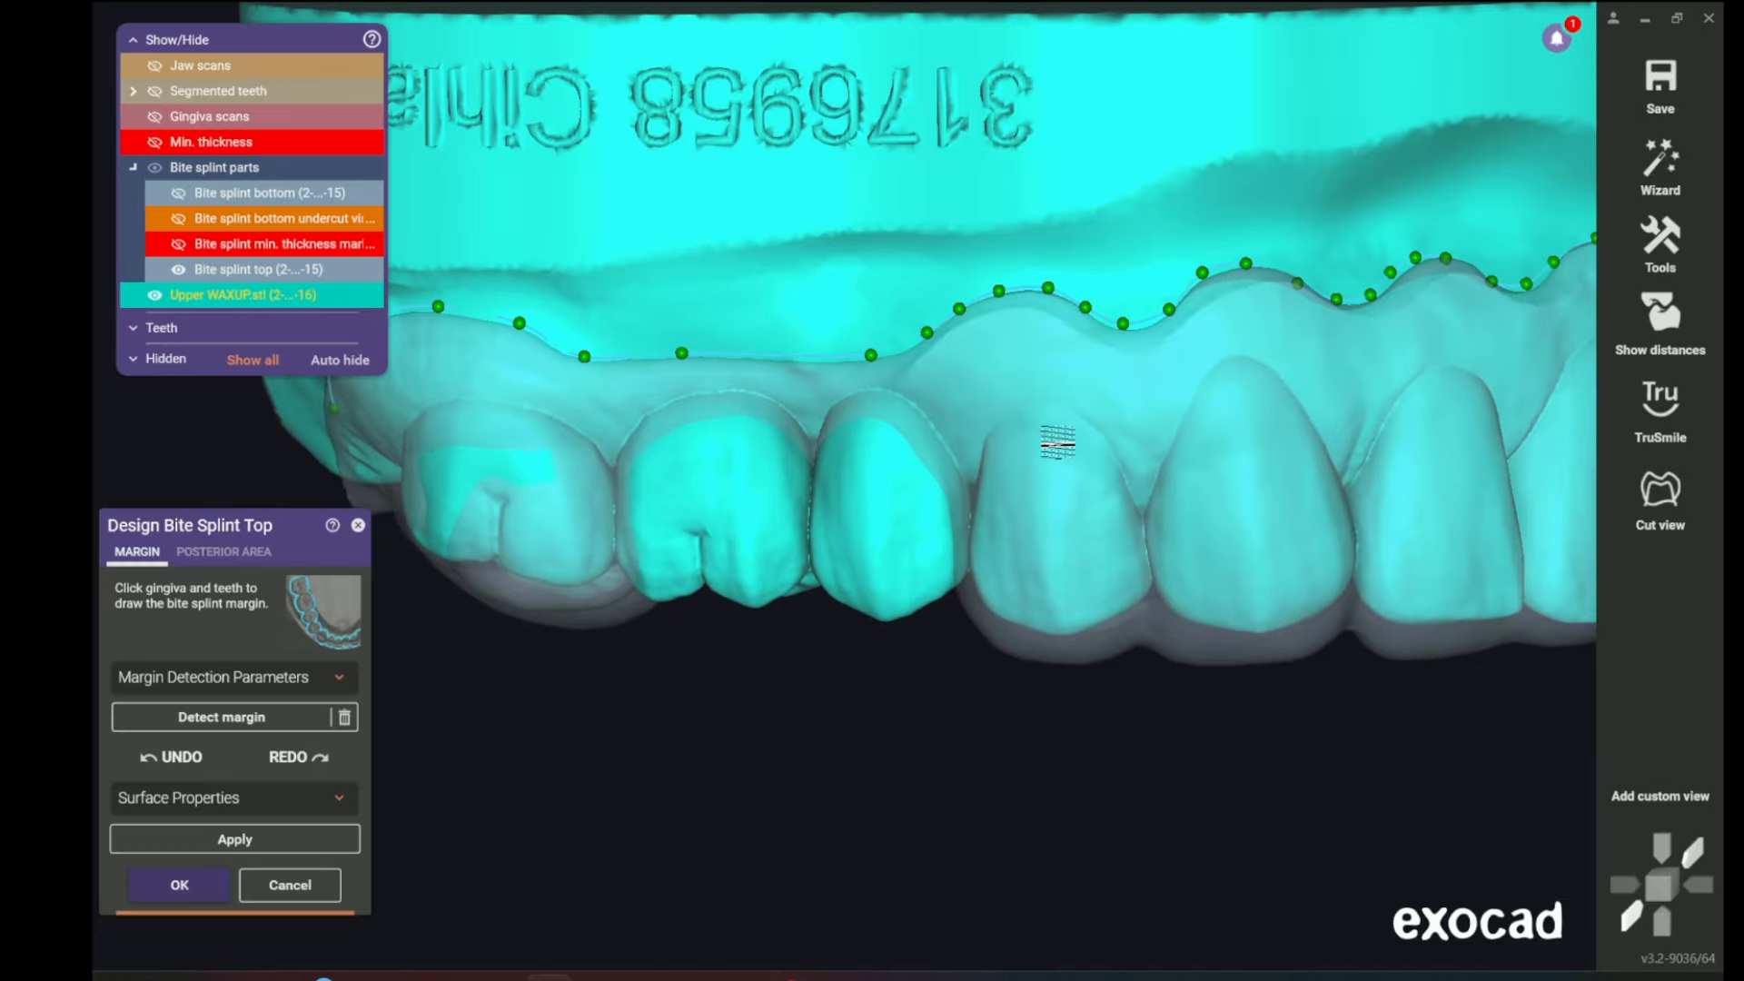
{"action": "right_click_drag", "start_coordinate": [1019, 391], "coordinate": [974, 395]}
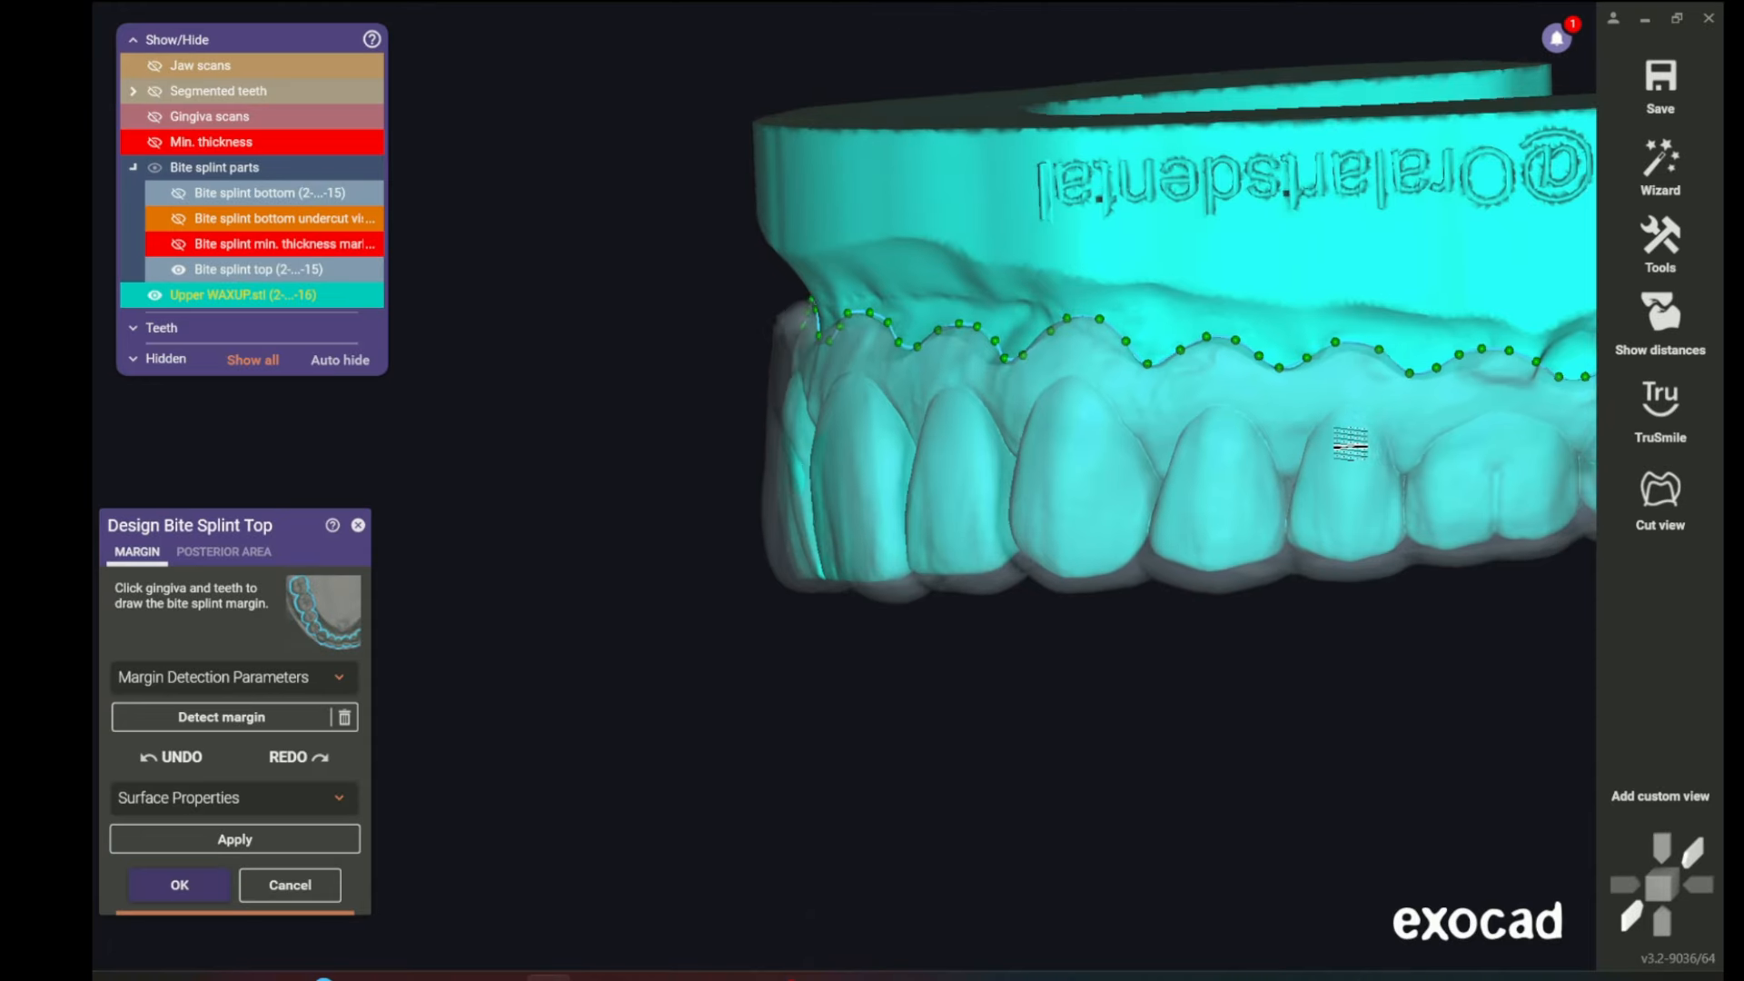
{"action": "right_click_drag", "start_coordinate": [1022, 386], "coordinate": [1139, 362]}
{"action": "right_click_drag", "start_coordinate": [802, 297], "coordinate": [796, 304]}
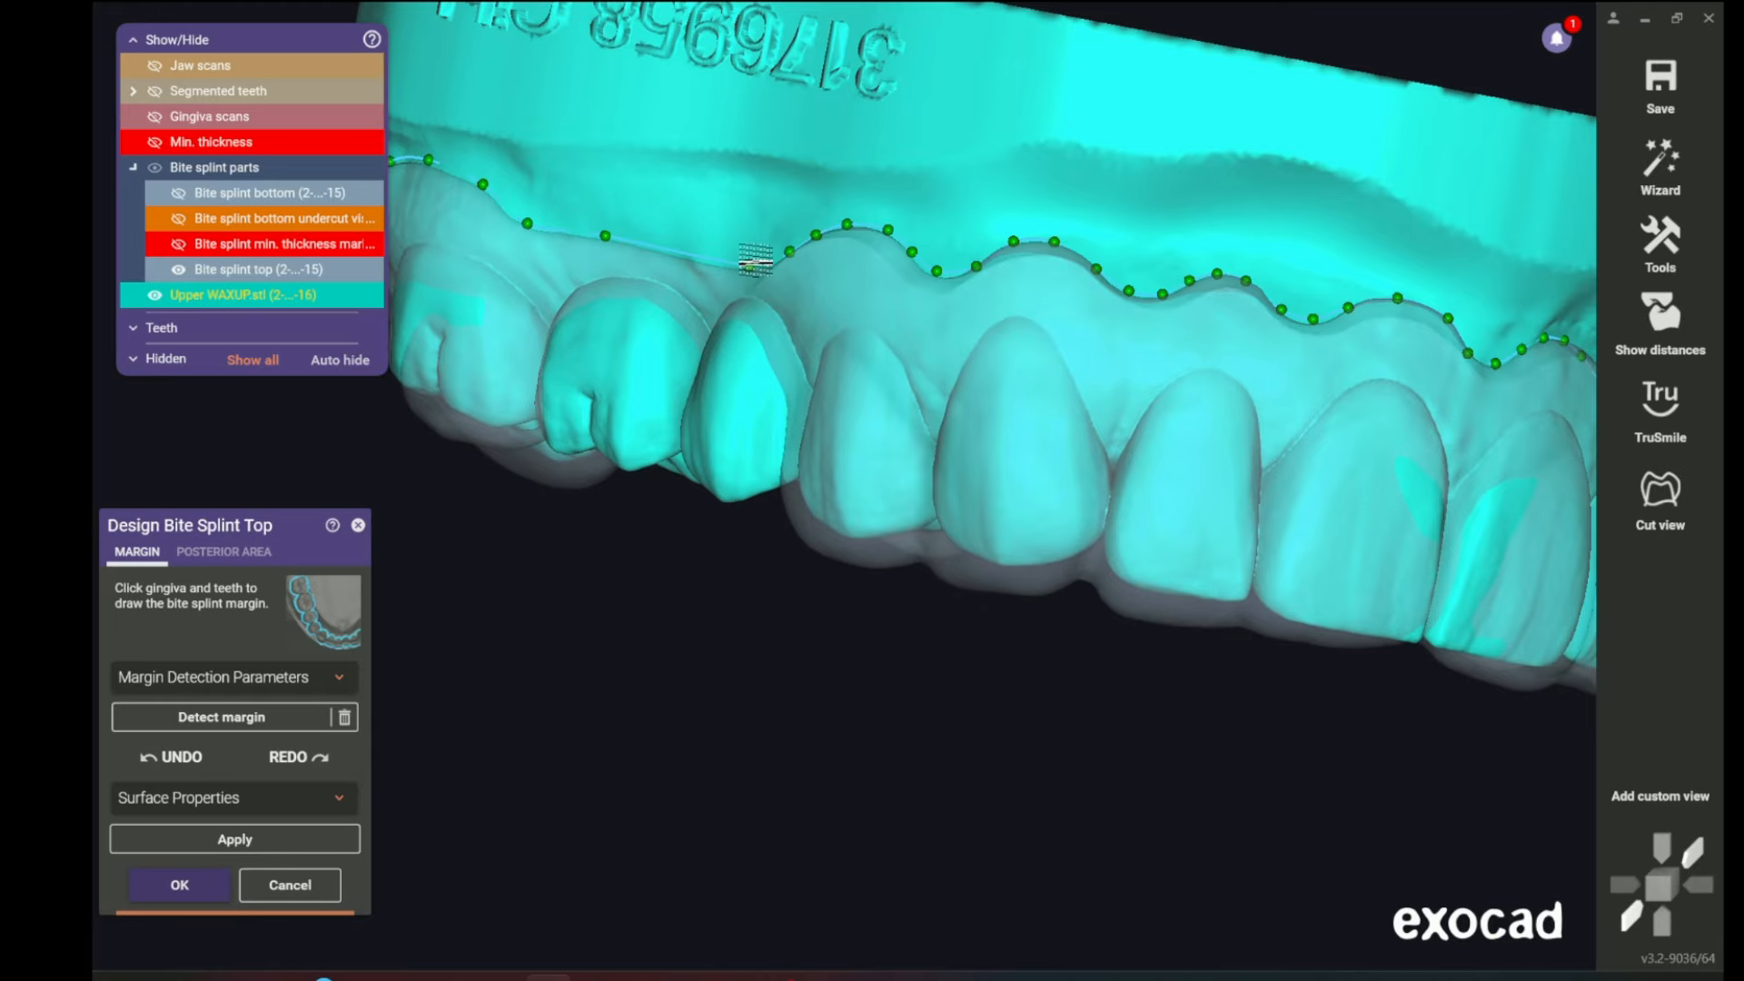
- Examine the bite splint top's margin points along the buccal side over the upper waxup, from the molars to the opposite quadrant
{"action": "left_click", "coordinate": [750, 264]}
{"action": "left_click", "coordinate": [1014, 241]}
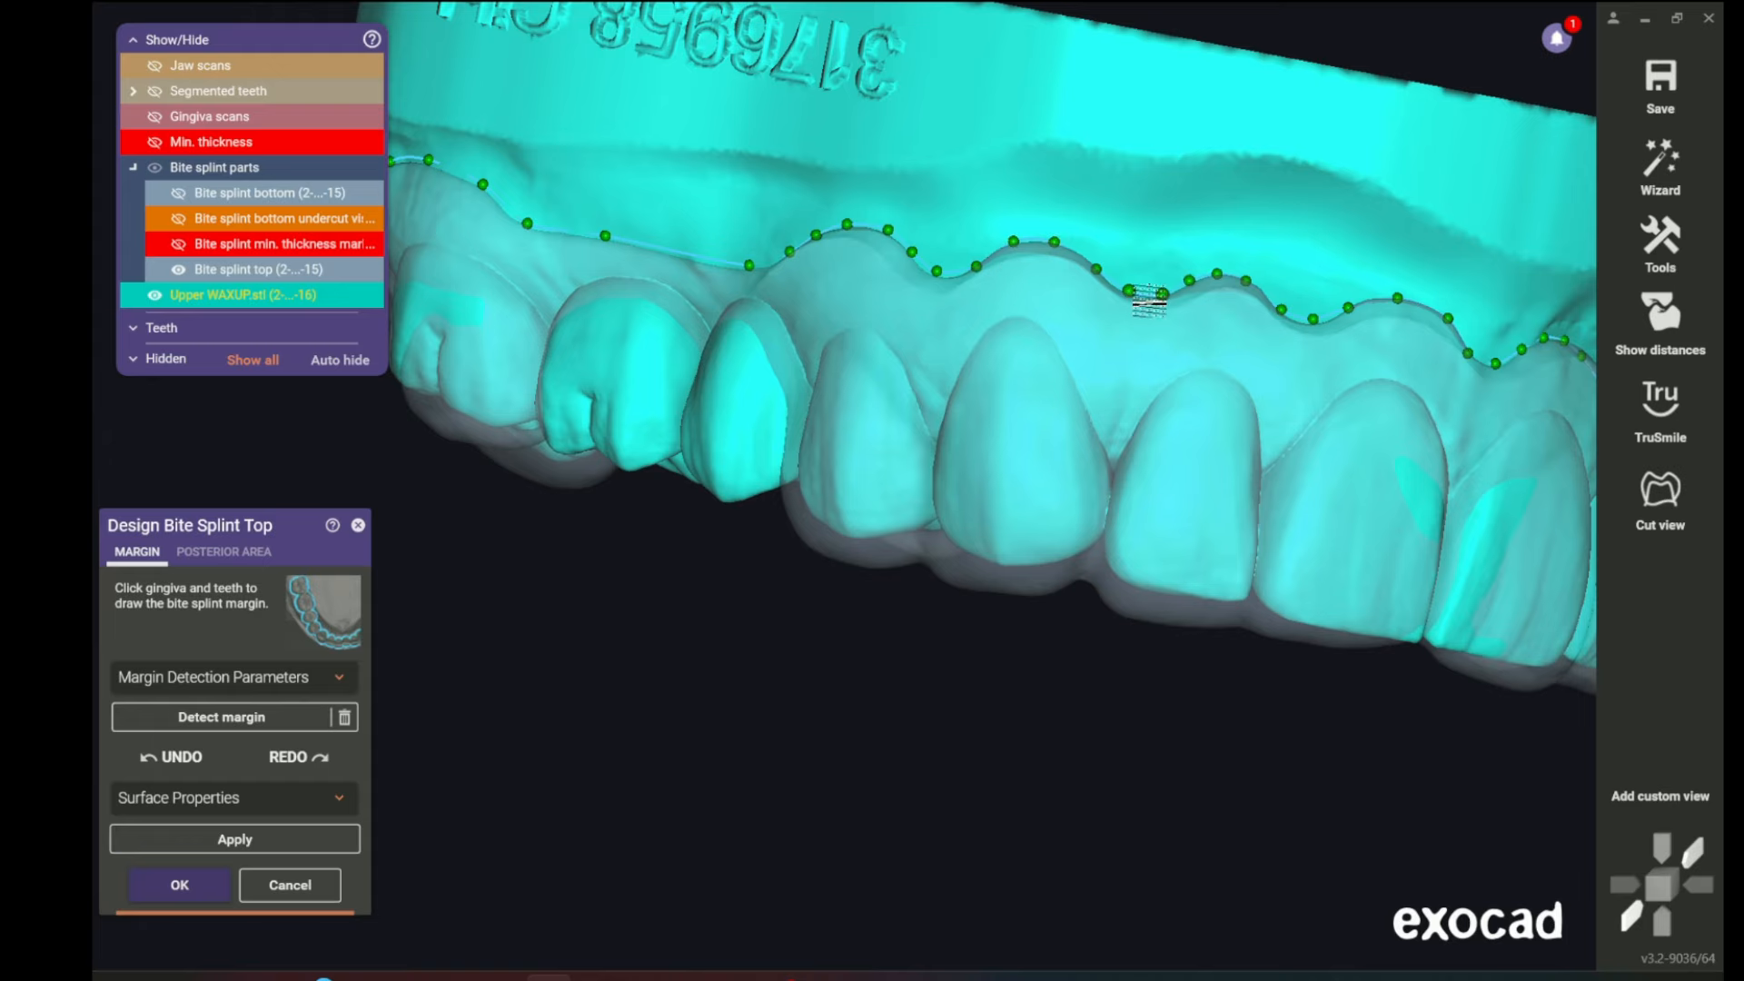
{"action": "right_click_drag", "start_coordinate": [1308, 335], "coordinate": [1253, 324]}
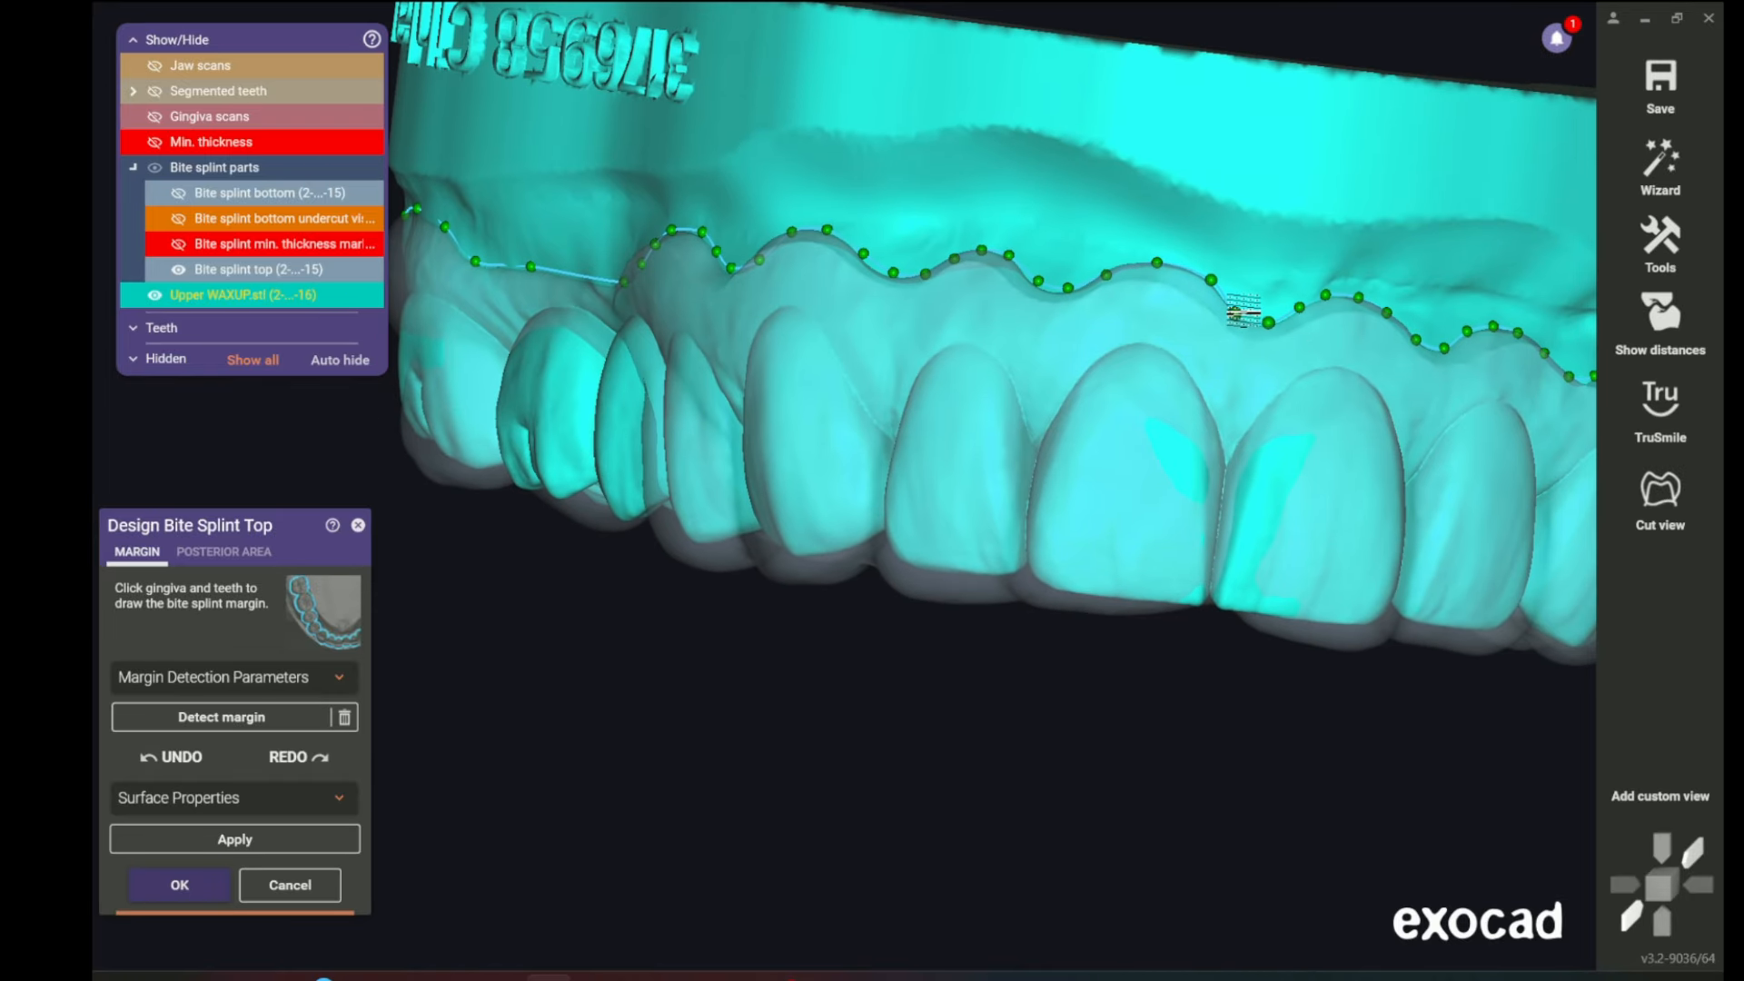
{"action": "right_click_drag", "start_coordinate": [1401, 327], "coordinate": [1346, 344]}
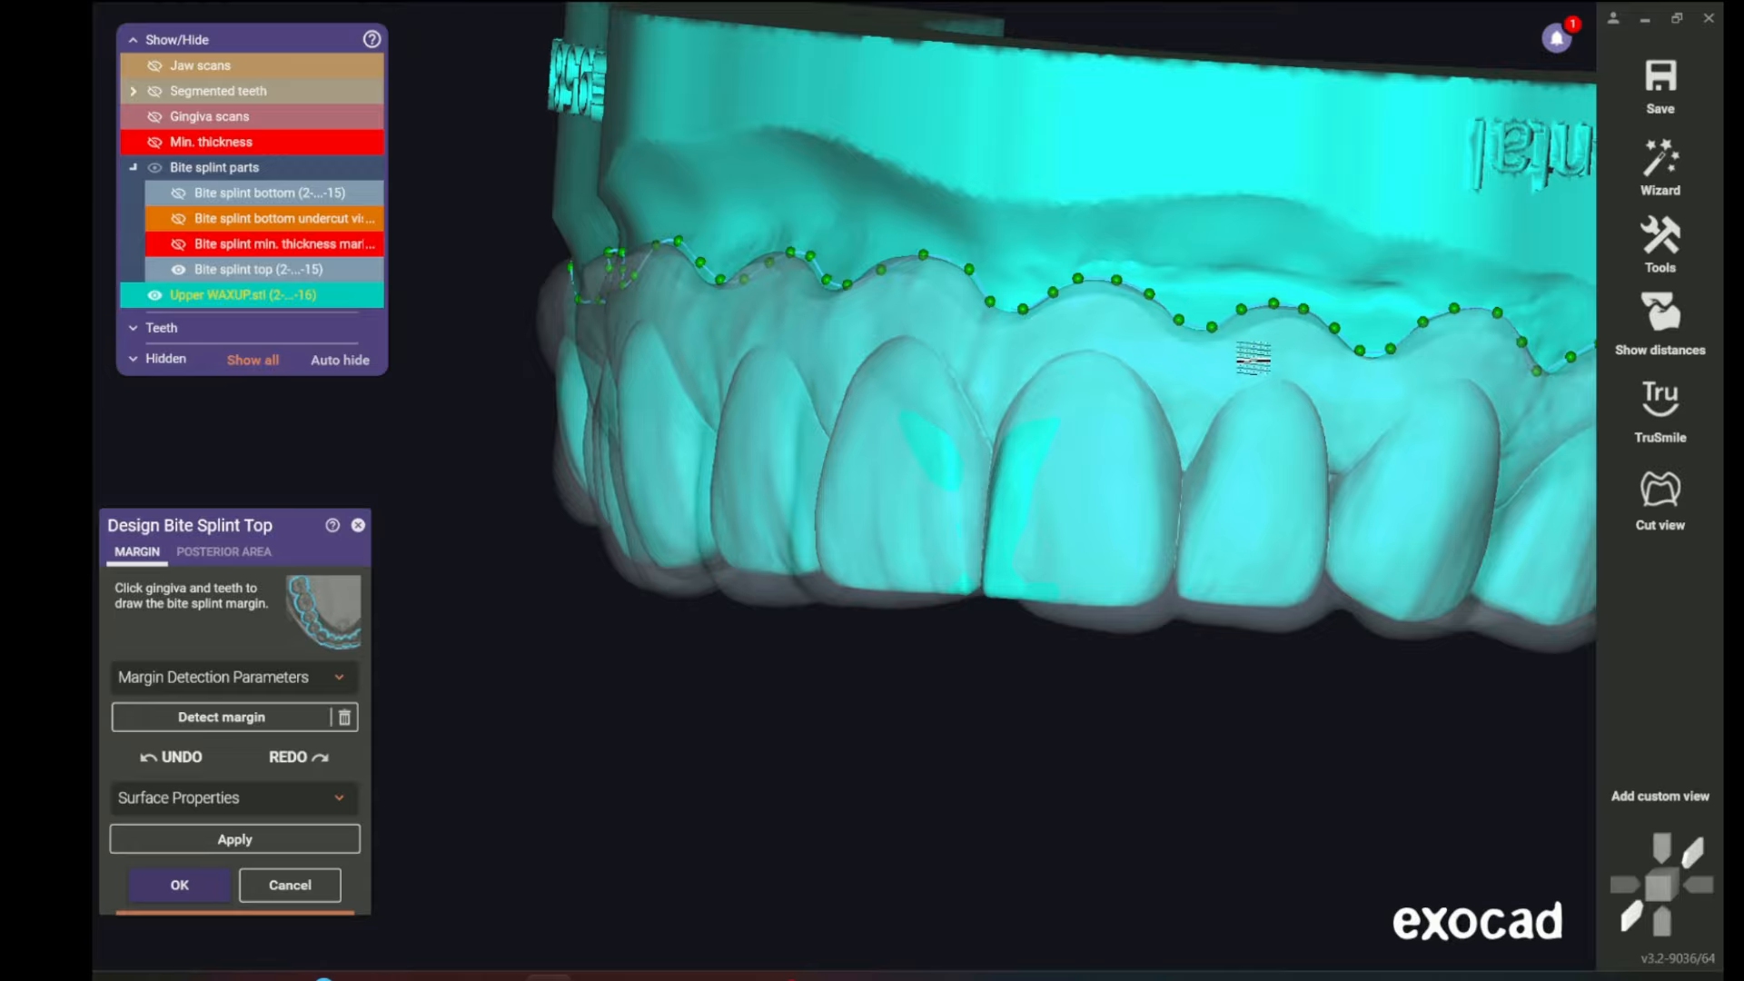
{"action": "right_click_drag", "start_coordinate": [919, 298], "coordinate": [967, 301]}
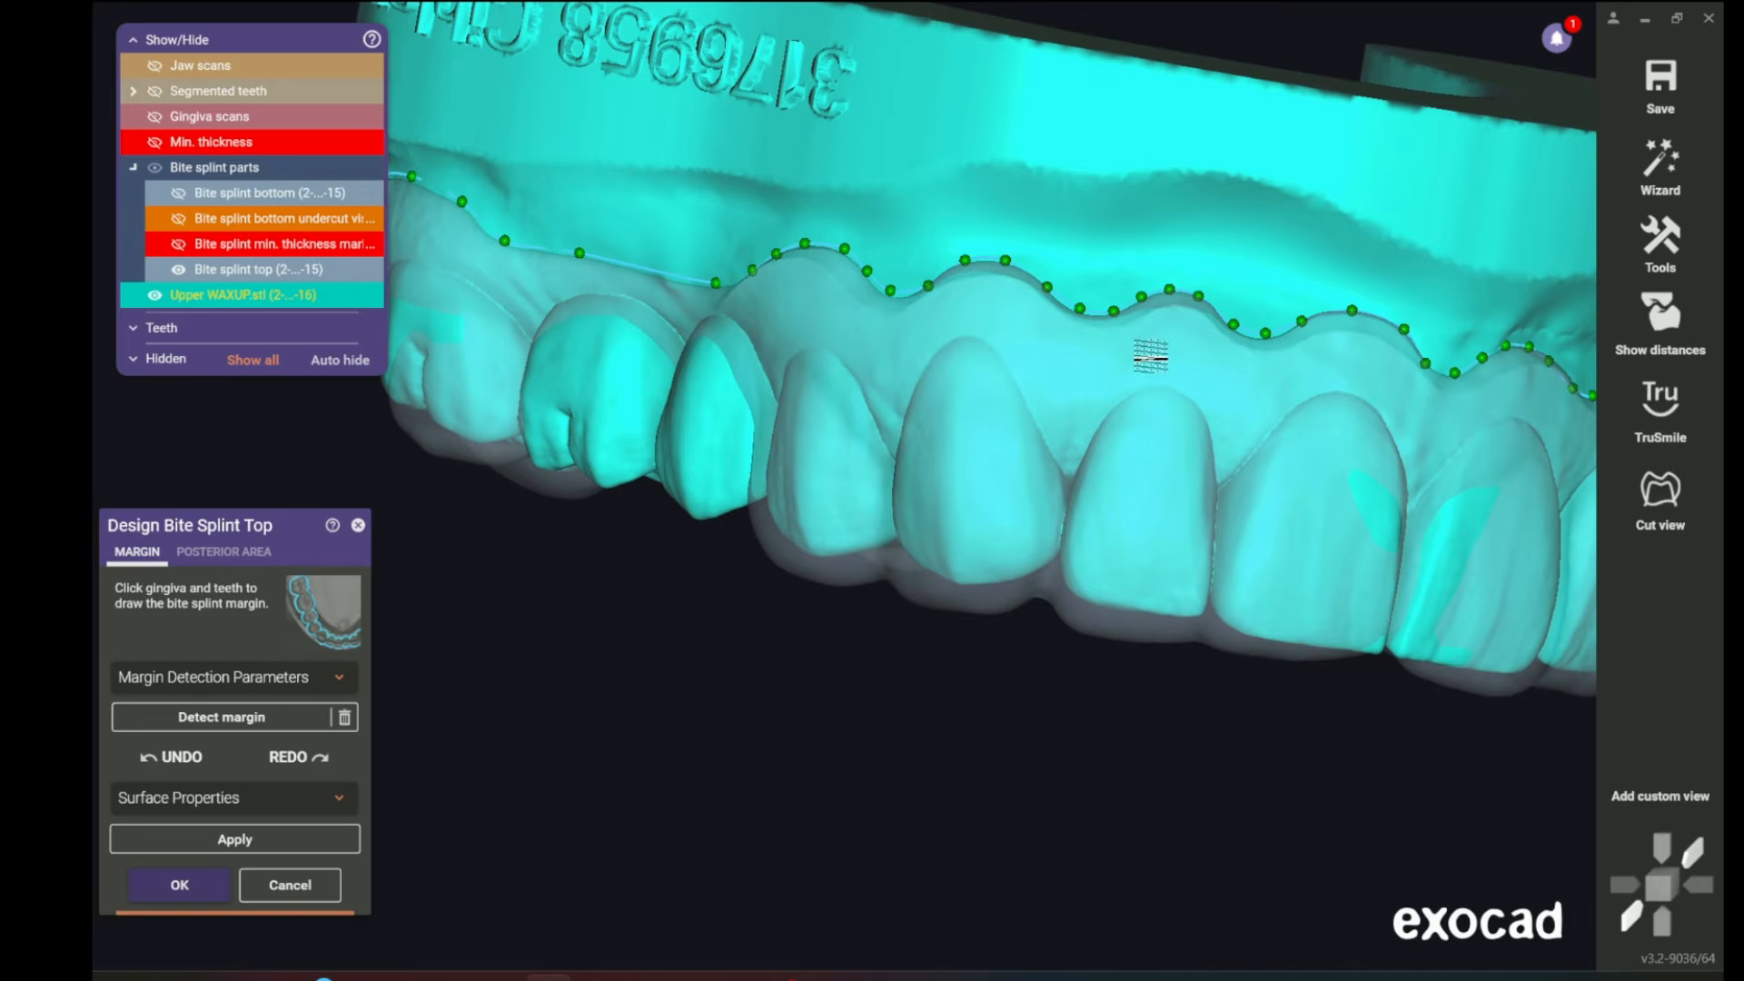
{"action": "right_click_drag", "start_coordinate": [889, 336], "coordinate": [895, 333]}
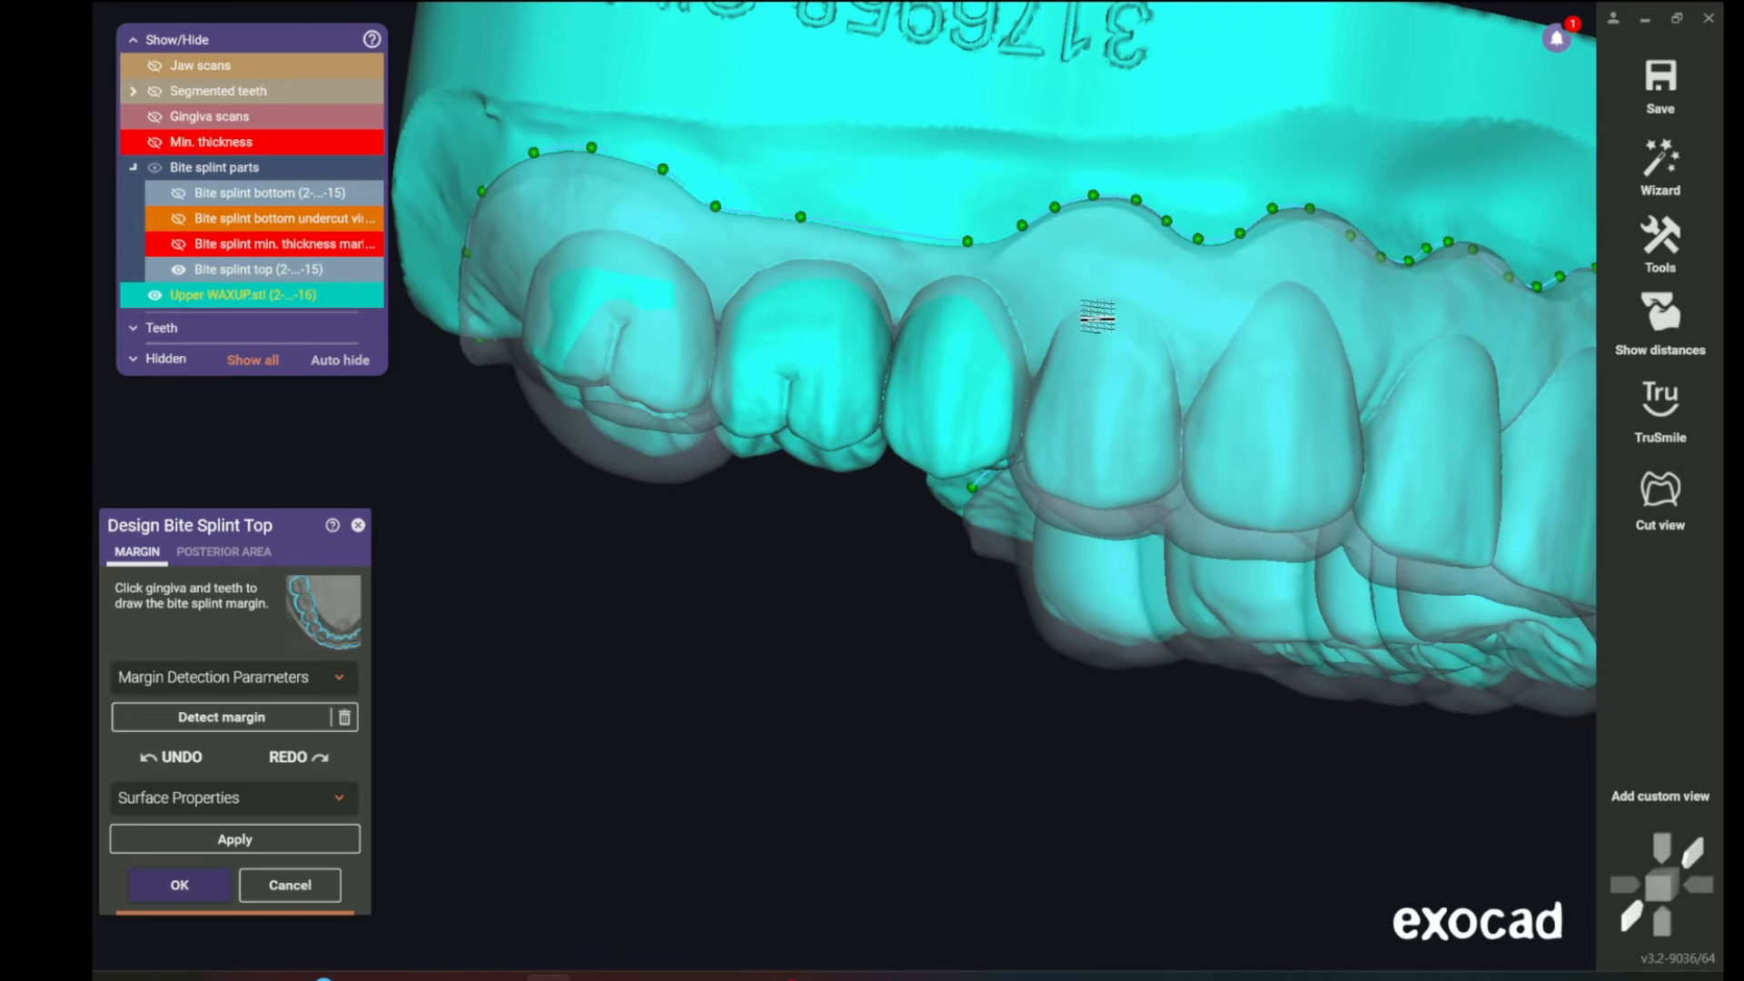
{"action": "right_click_drag", "start_coordinate": [848, 305], "coordinate": [849, 311]}
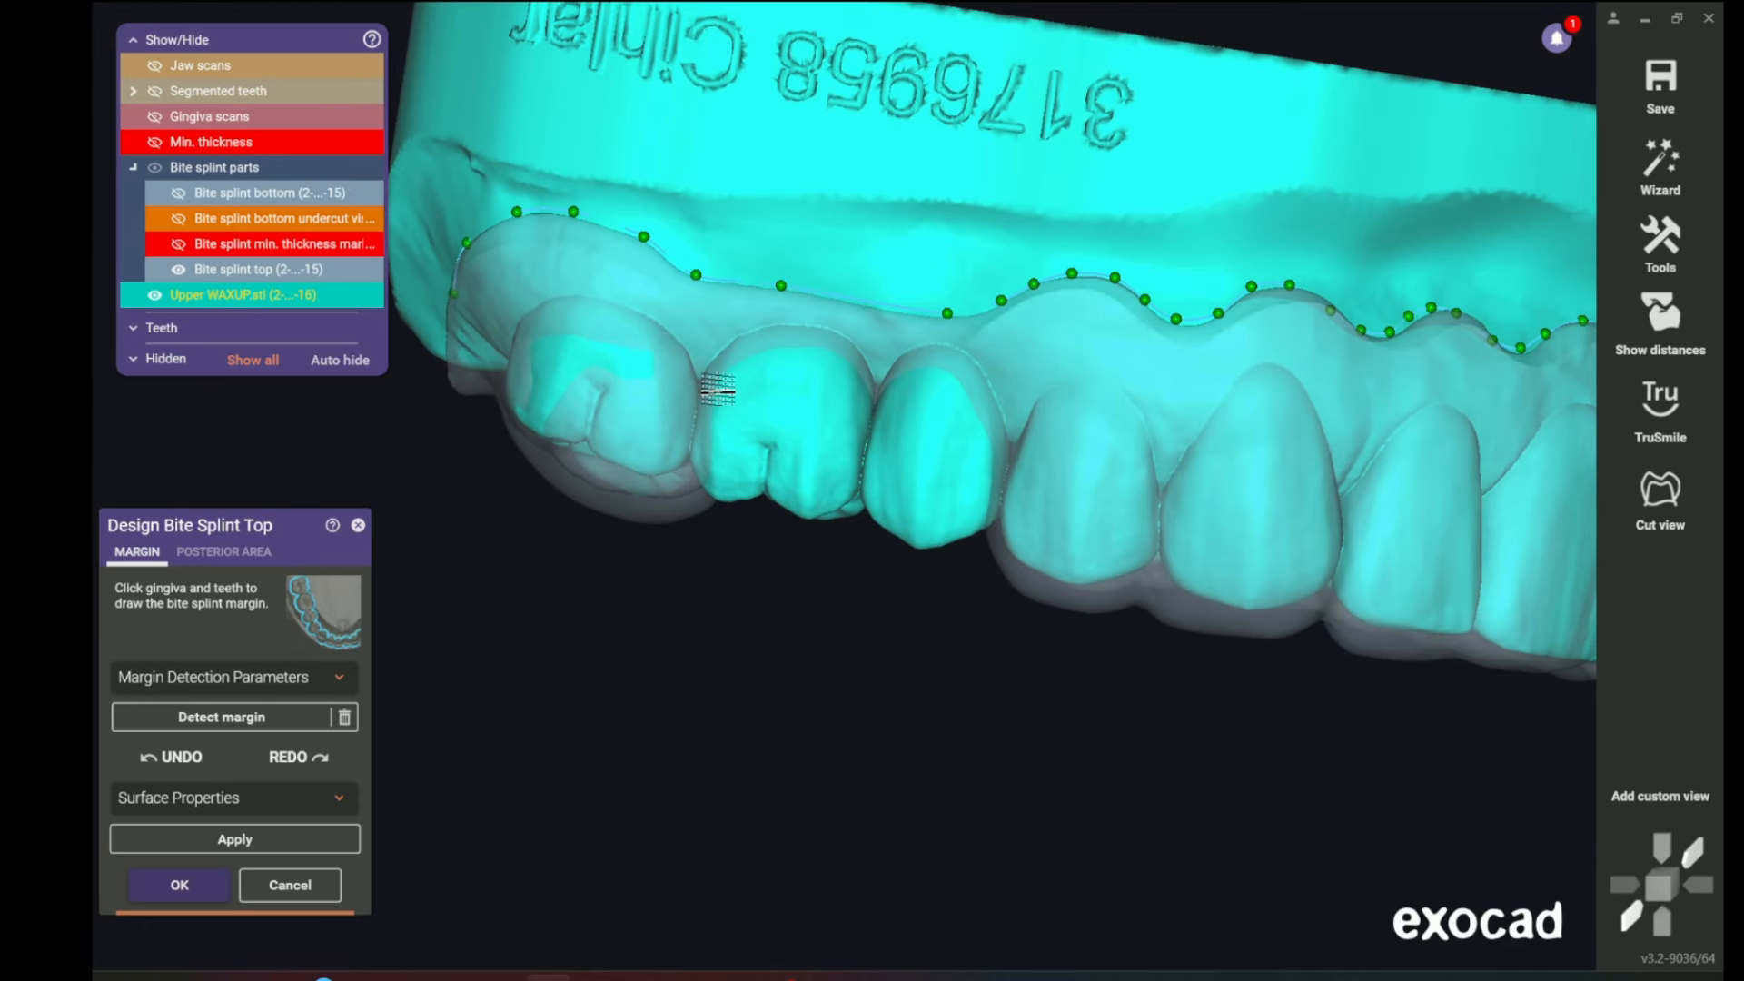
- Hide the upper waxup, show the jaw scans, and compare the buccal splint margin with the jaw scan
{"action": "left_click", "coordinate": [155, 295]}
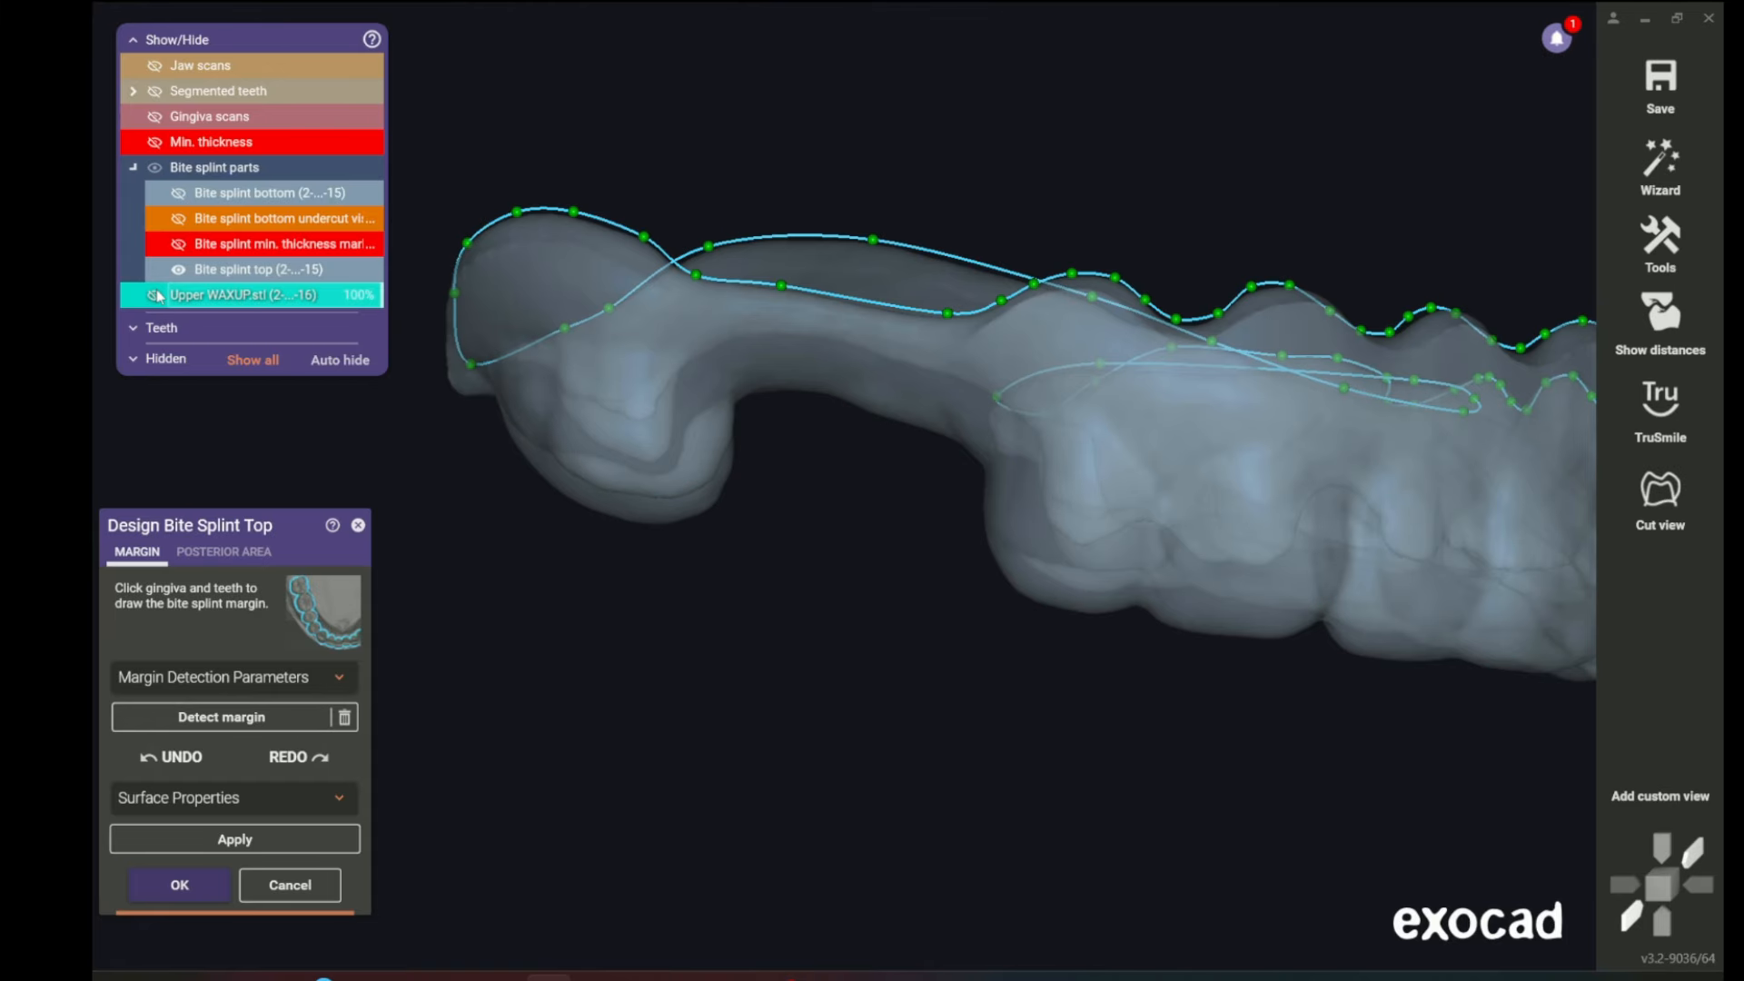
{"action": "left_click", "coordinate": [154, 65]}
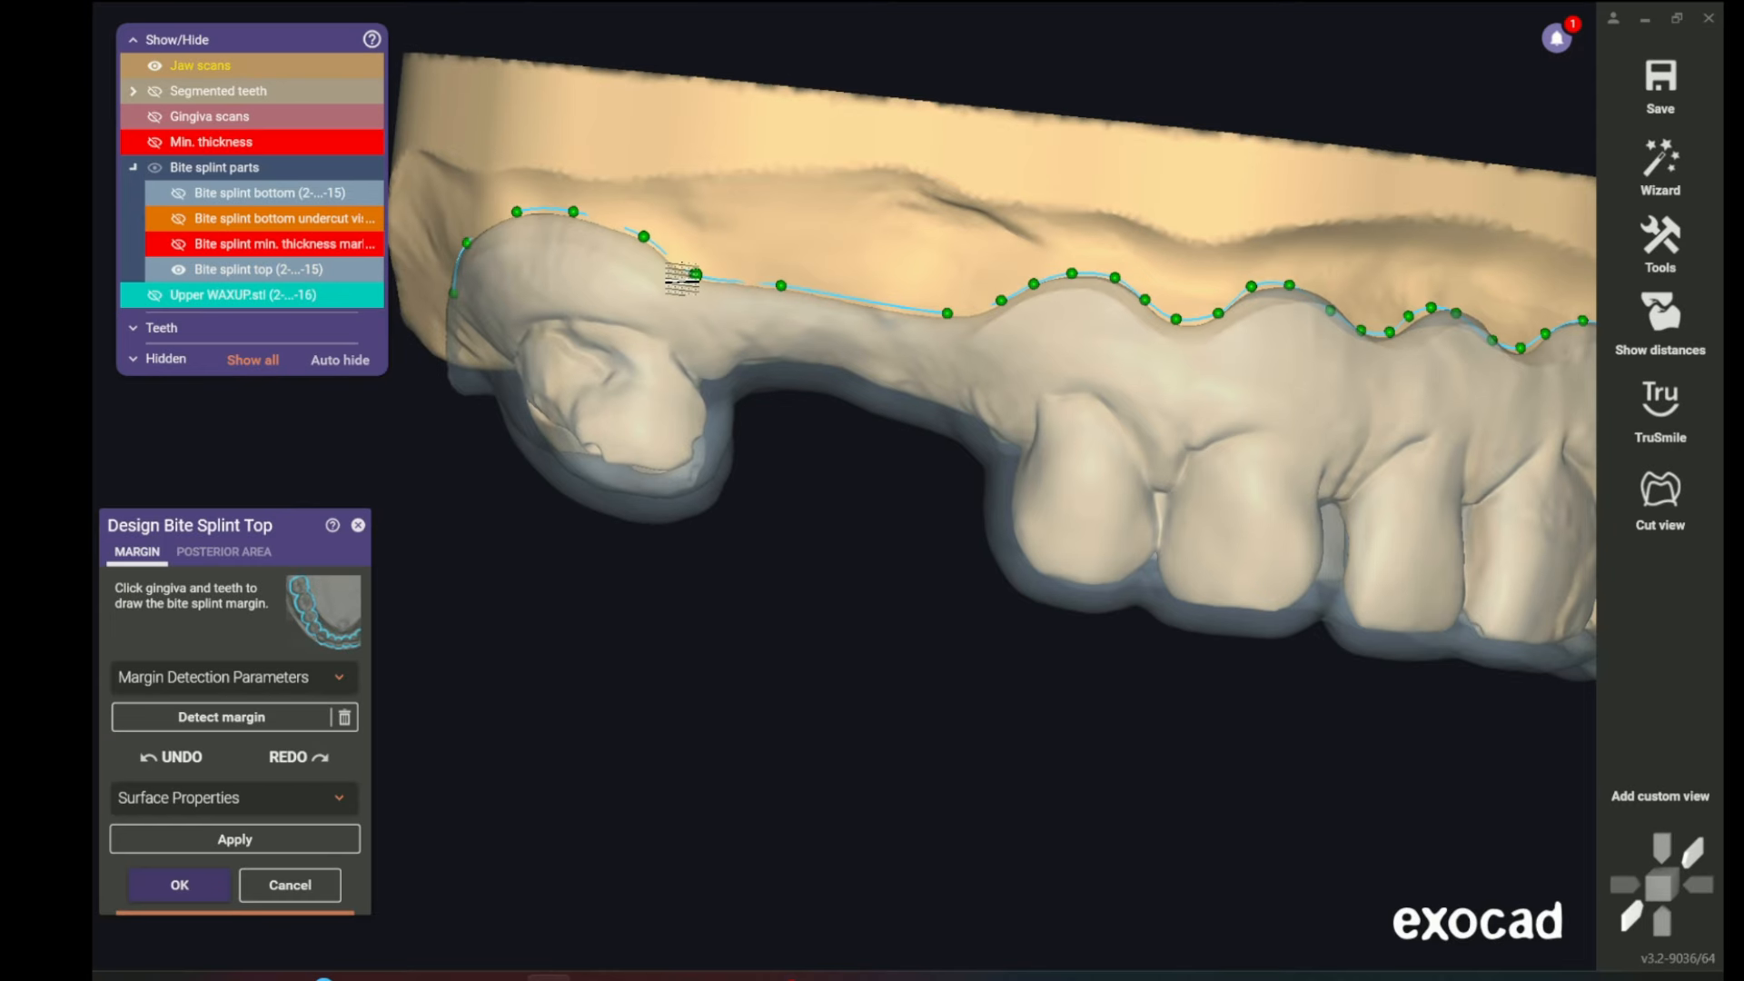
{"action": "right_click_drag", "start_coordinate": [796, 352], "coordinate": [957, 254]}
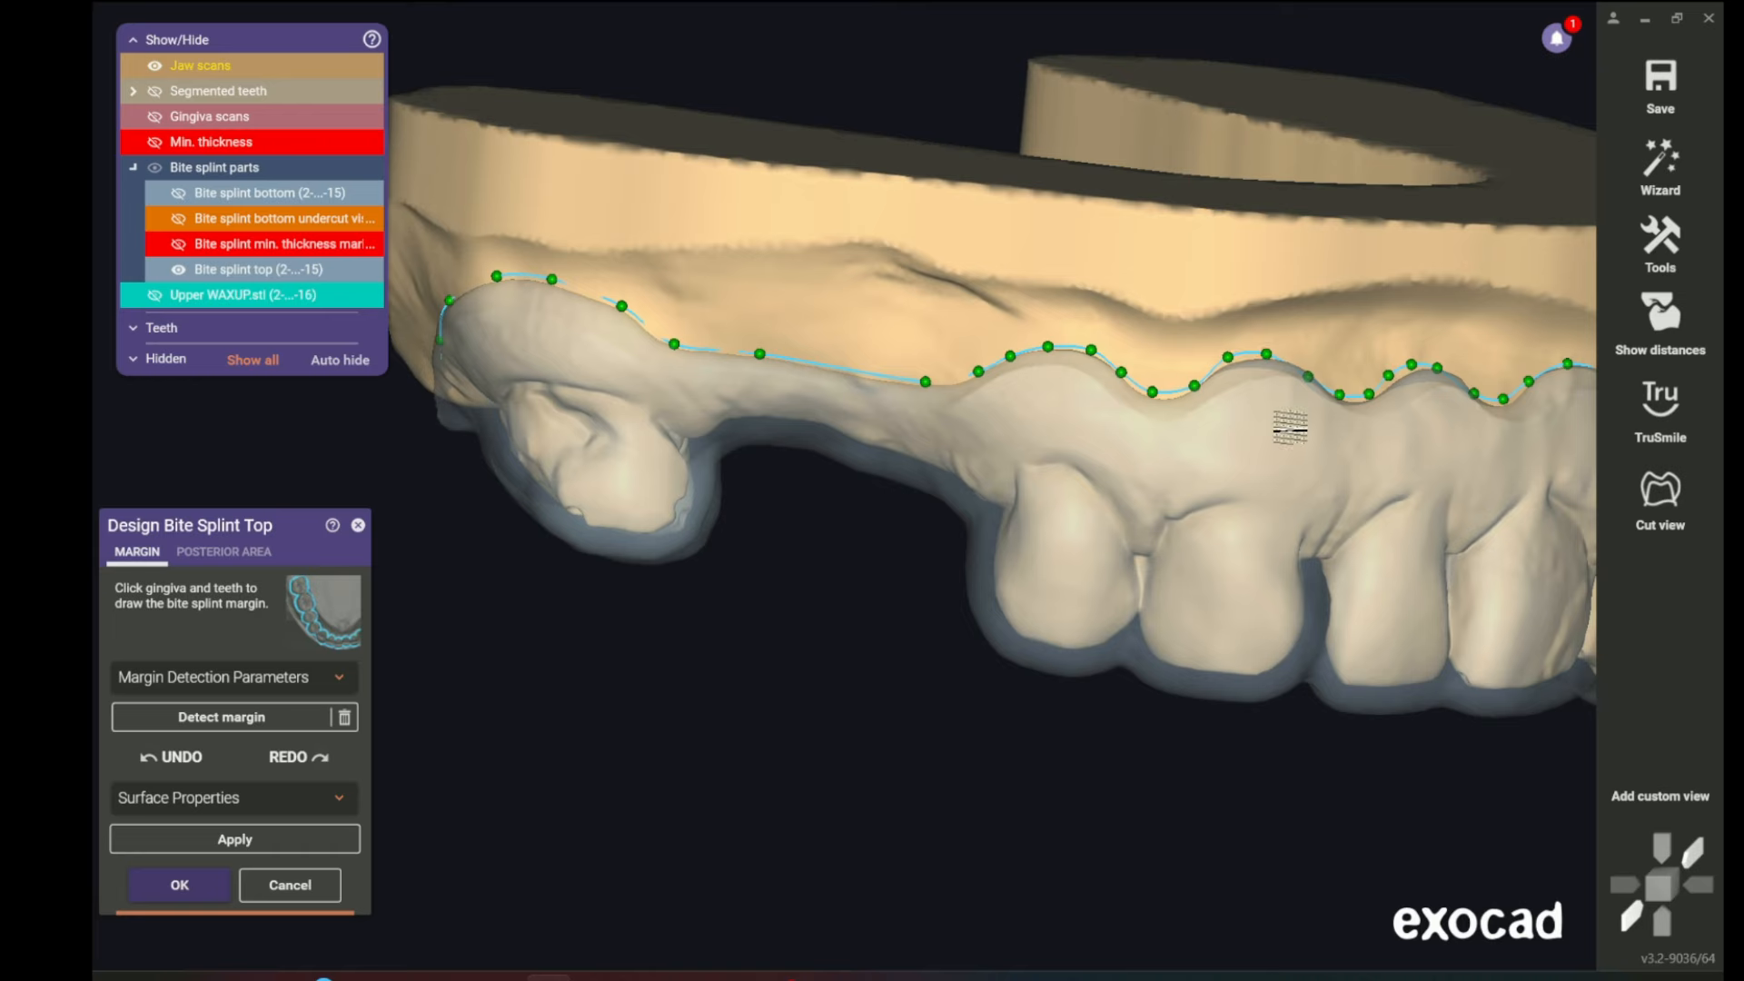
{"action": "scroll", "coordinate": [1106, 404], "scroll_direction": "down", "scroll_amount": 5}
- Check the palatal and posterior splint margin, and apply the bite splint top design to continue to free-forming
{"action": "right_click_drag", "start_coordinate": [1010, 416], "coordinate": [838, 634]}
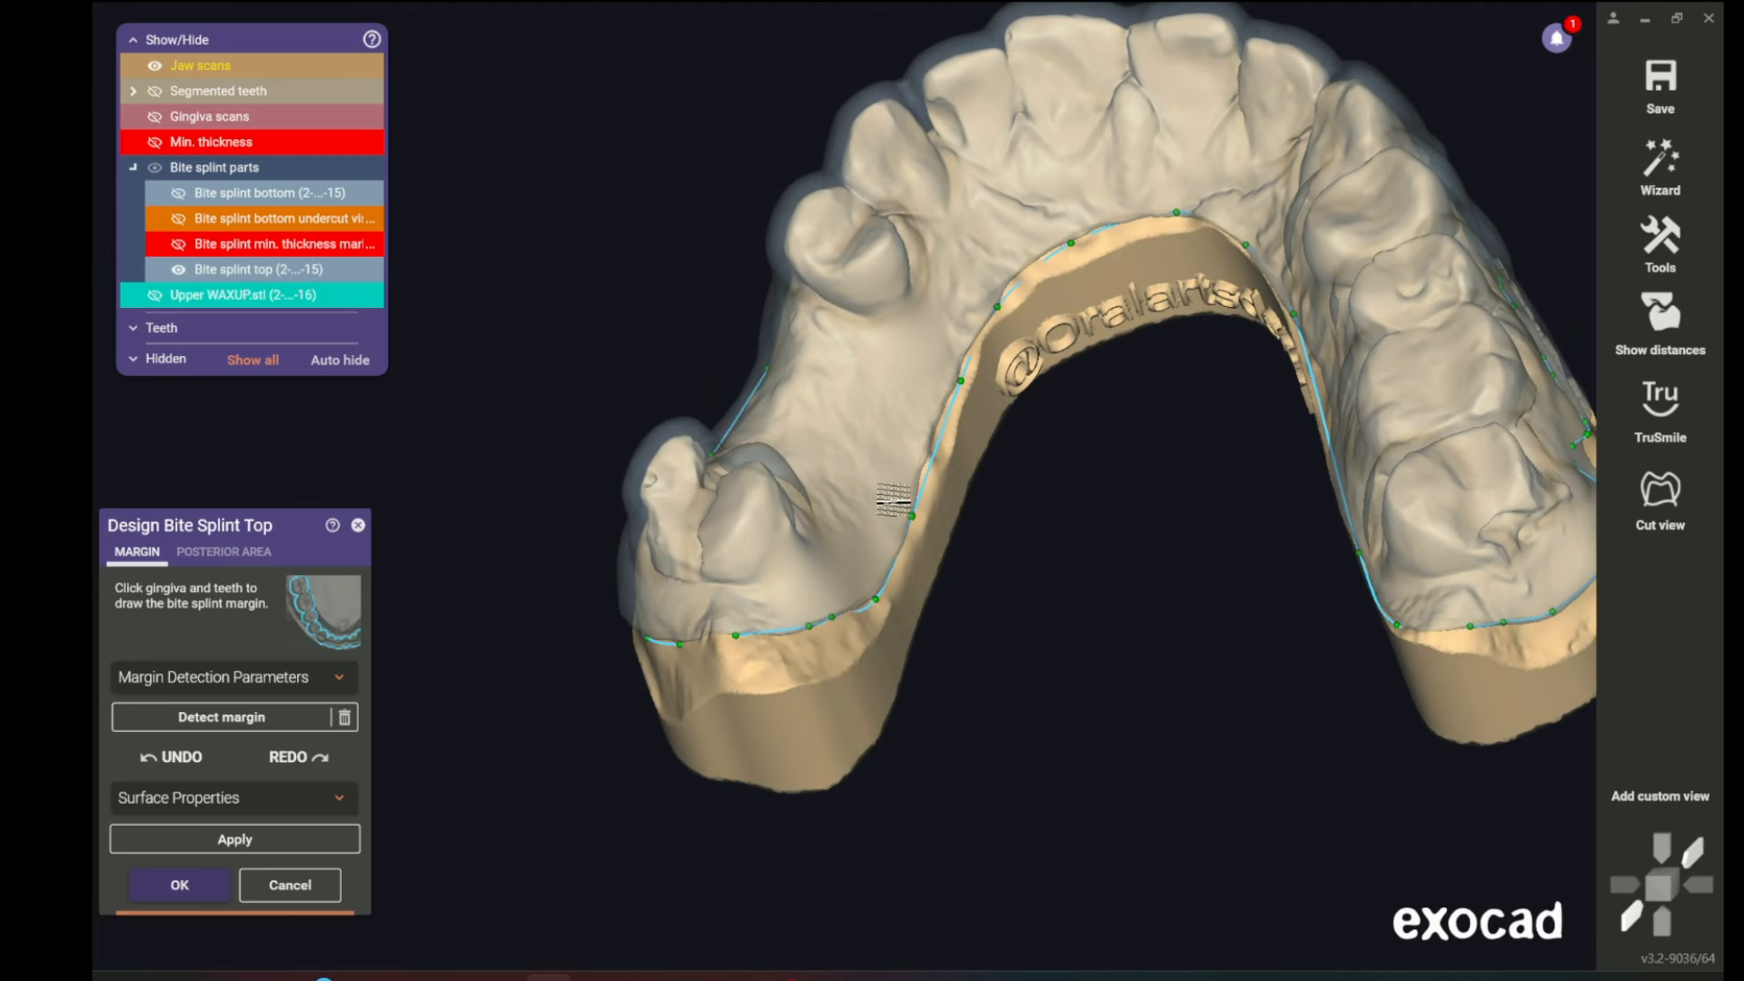
{"action": "right_click_drag", "start_coordinate": [1231, 270], "coordinate": [1247, 277]}
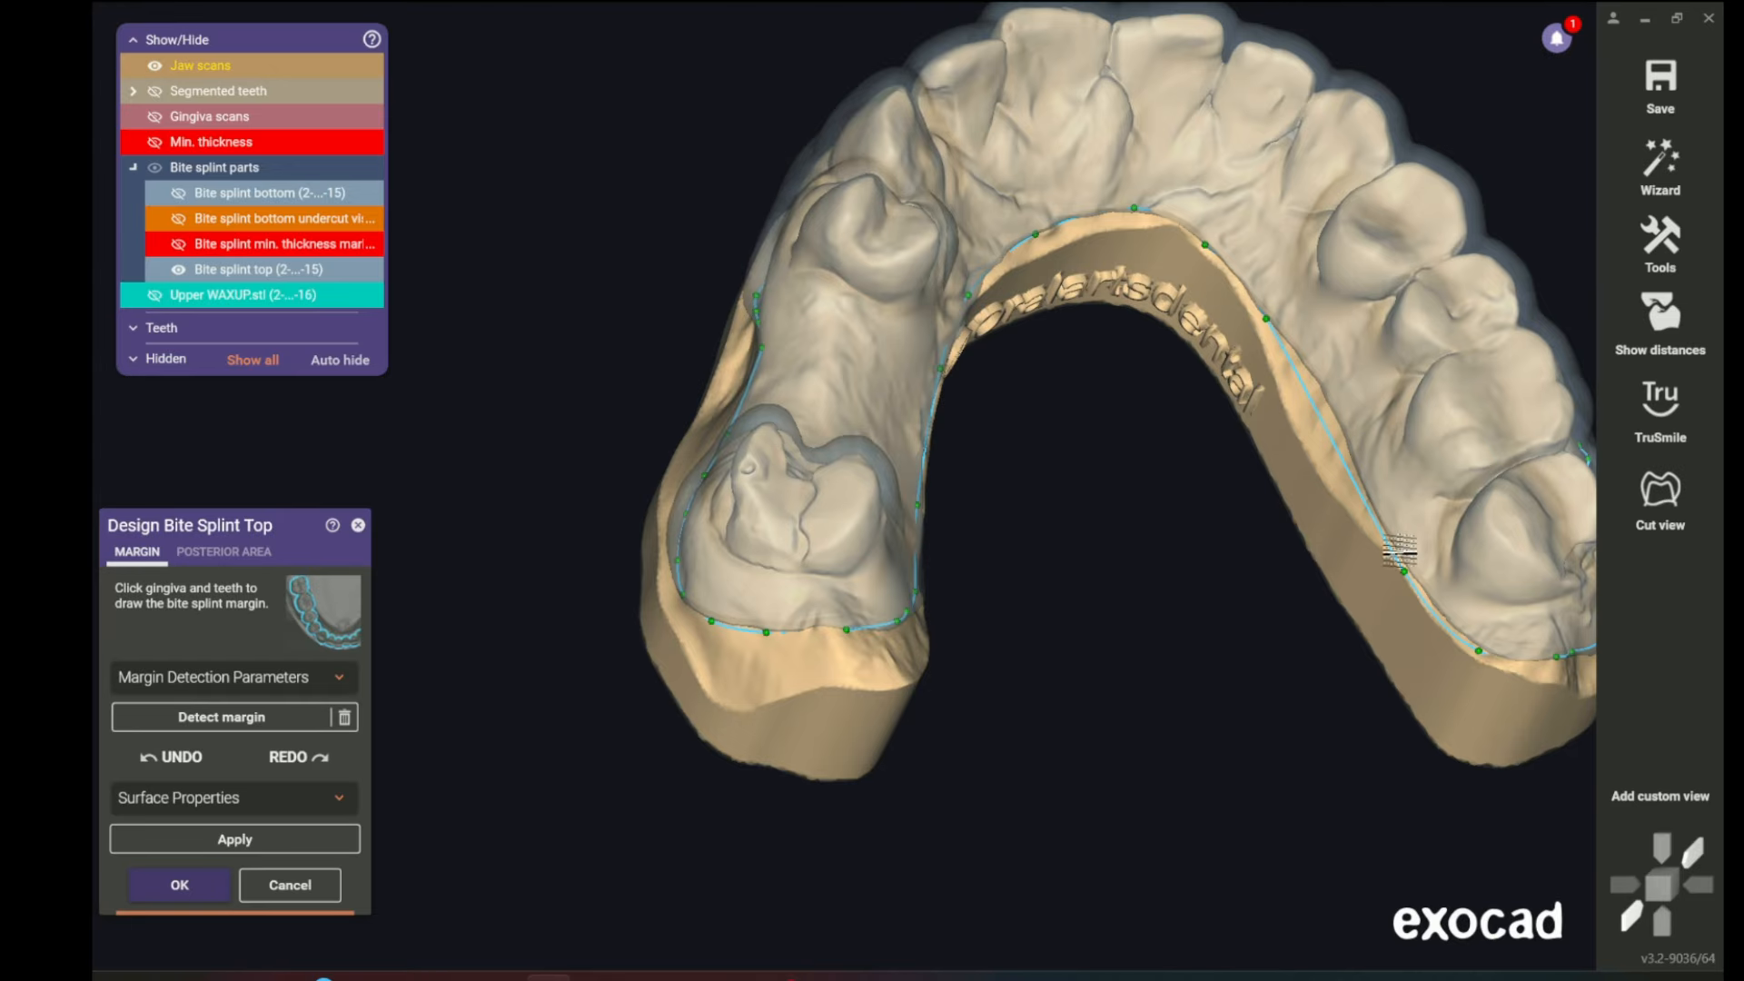
{"action": "right_click_drag", "start_coordinate": [1489, 652], "coordinate": [908, 530]}
{"action": "scroll", "coordinate": [1160, 400], "scroll_direction": "down", "scroll_amount": 3}
{"action": "right_click_drag", "start_coordinate": [945, 646], "coordinate": [951, 688]}
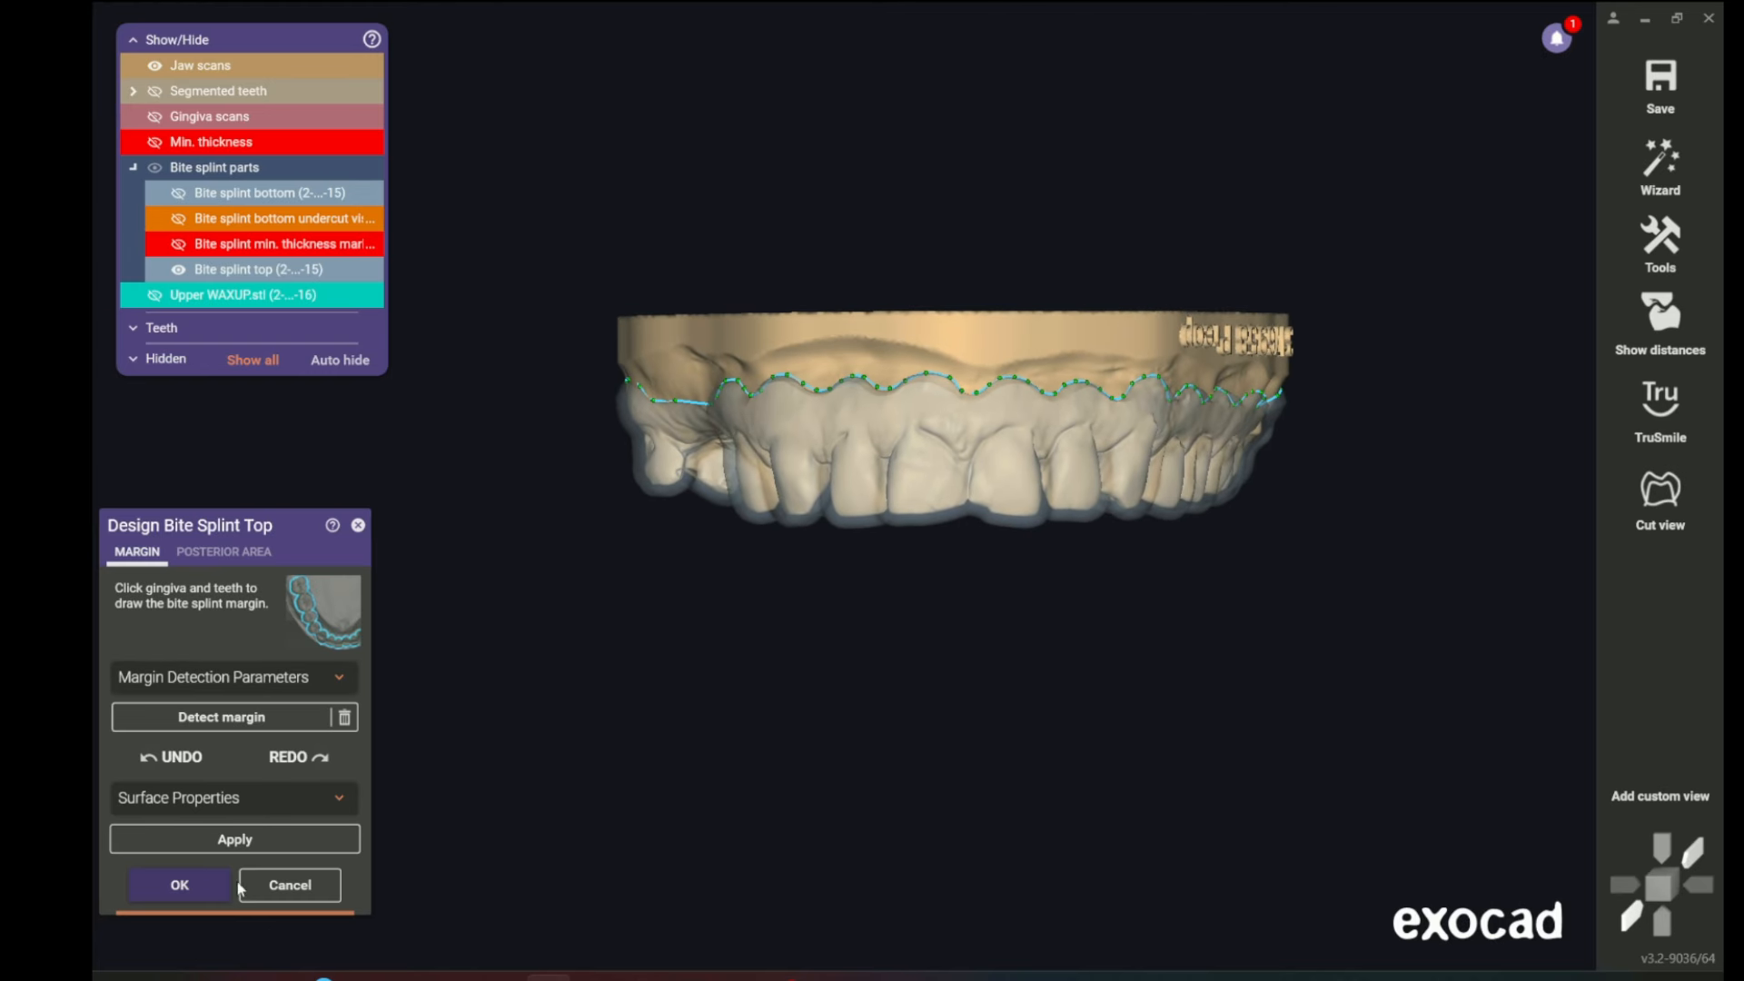
{"action": "left_click", "coordinate": [267, 845]}
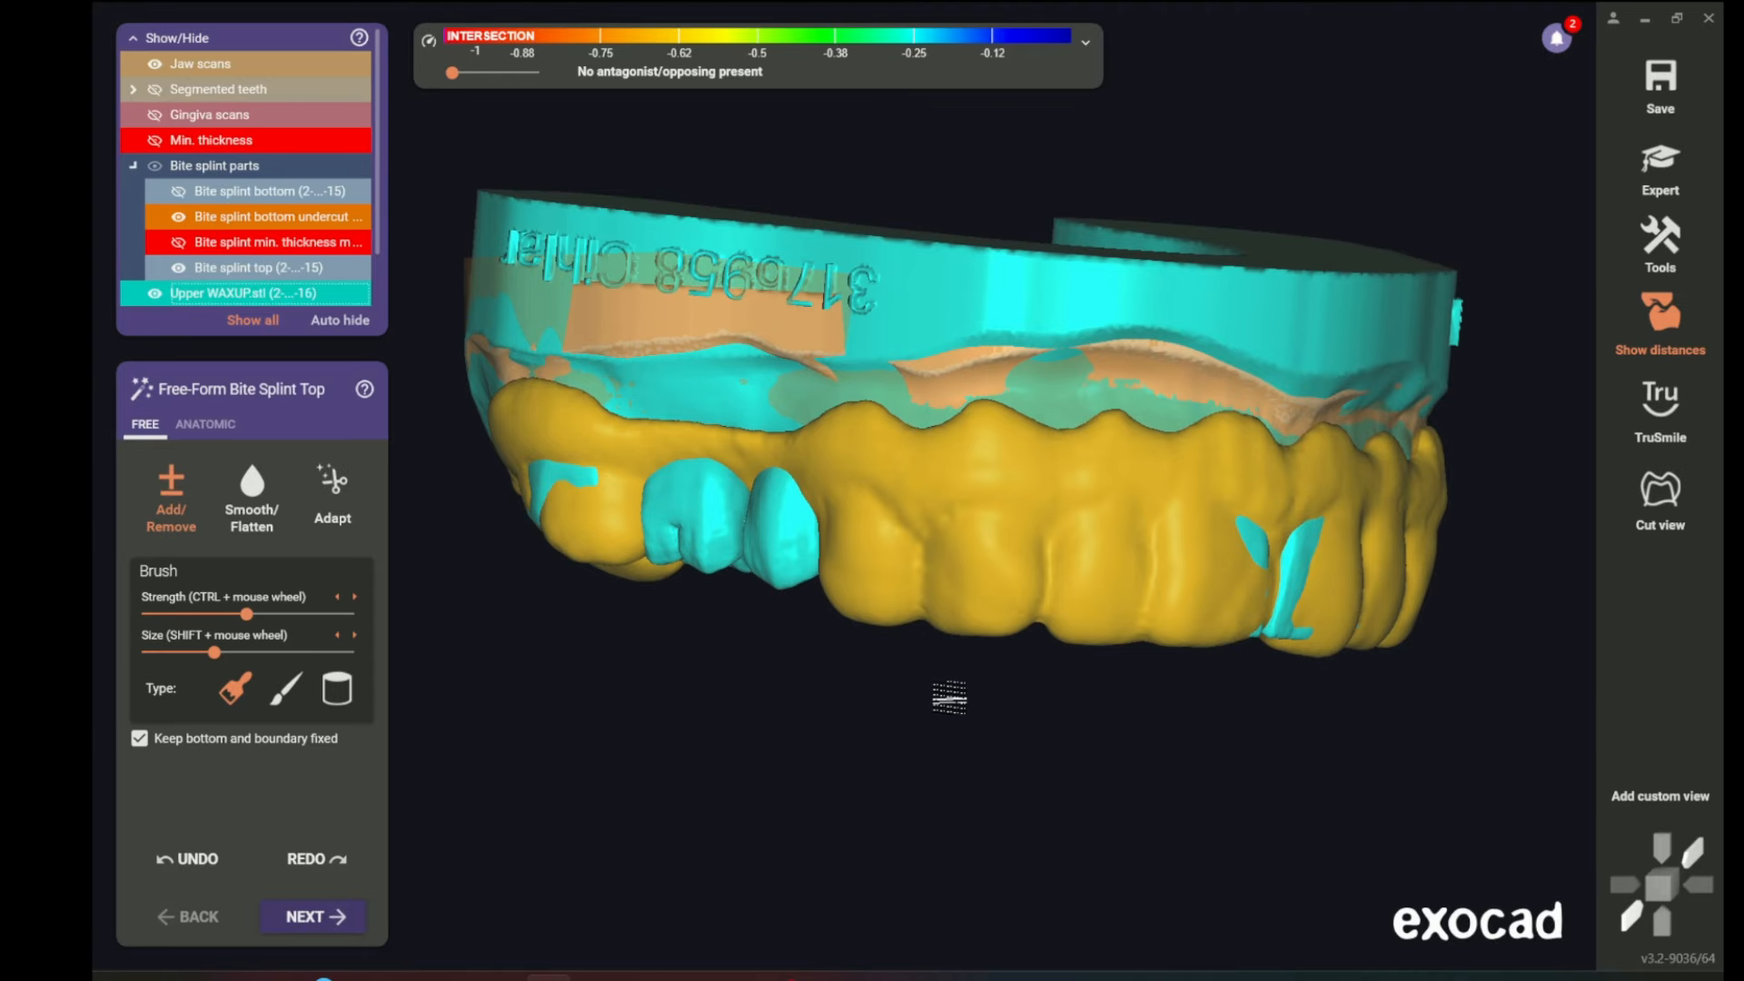
- Choose Smooth/Flatten, turn off keeping the bottom and boundary fixed, and smooth the splint's anterior margin
{"action": "mouse_move", "coordinate": [949, 698]}
{"action": "right_mouse_down"}
{"action": "mouse_move", "coordinate": [926, 700]}
{"action": "mouse_move", "coordinate": [930, 685]}
{"action": "right_mouse_up"}
{"action": "scroll", "coordinate": [944, 386], "scroll_direction": "up", "scroll_amount": 5}
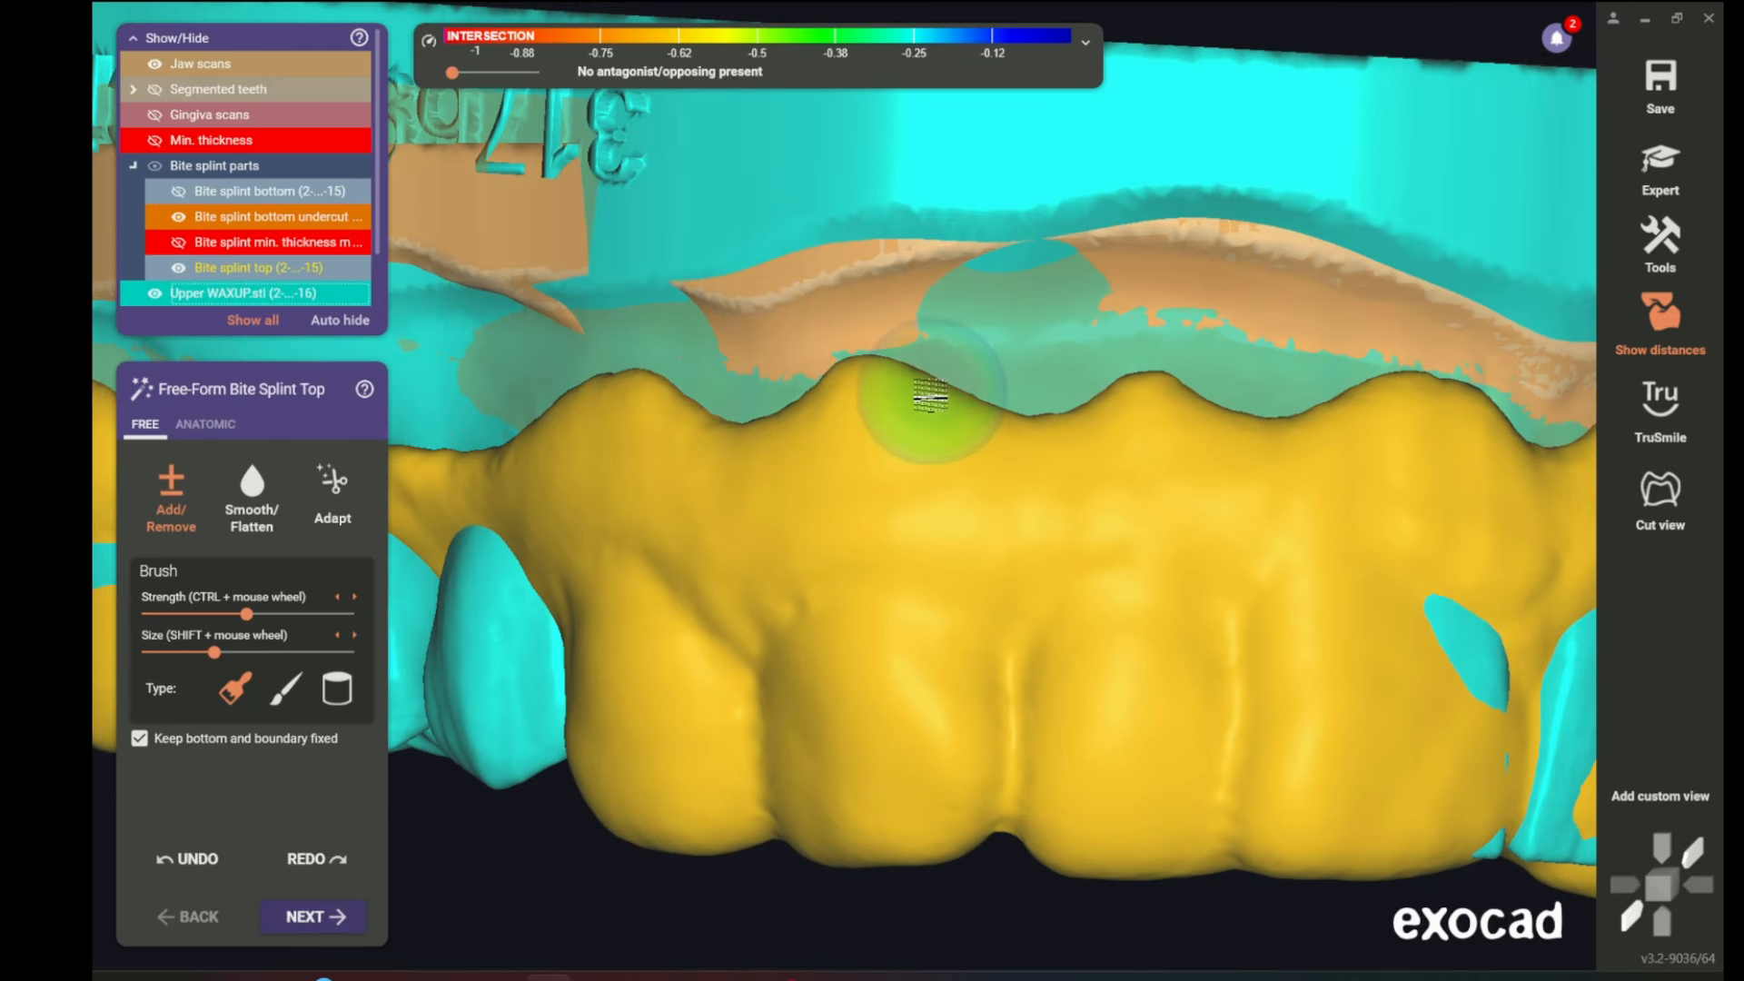
{"action": "key", "text": "shift"}
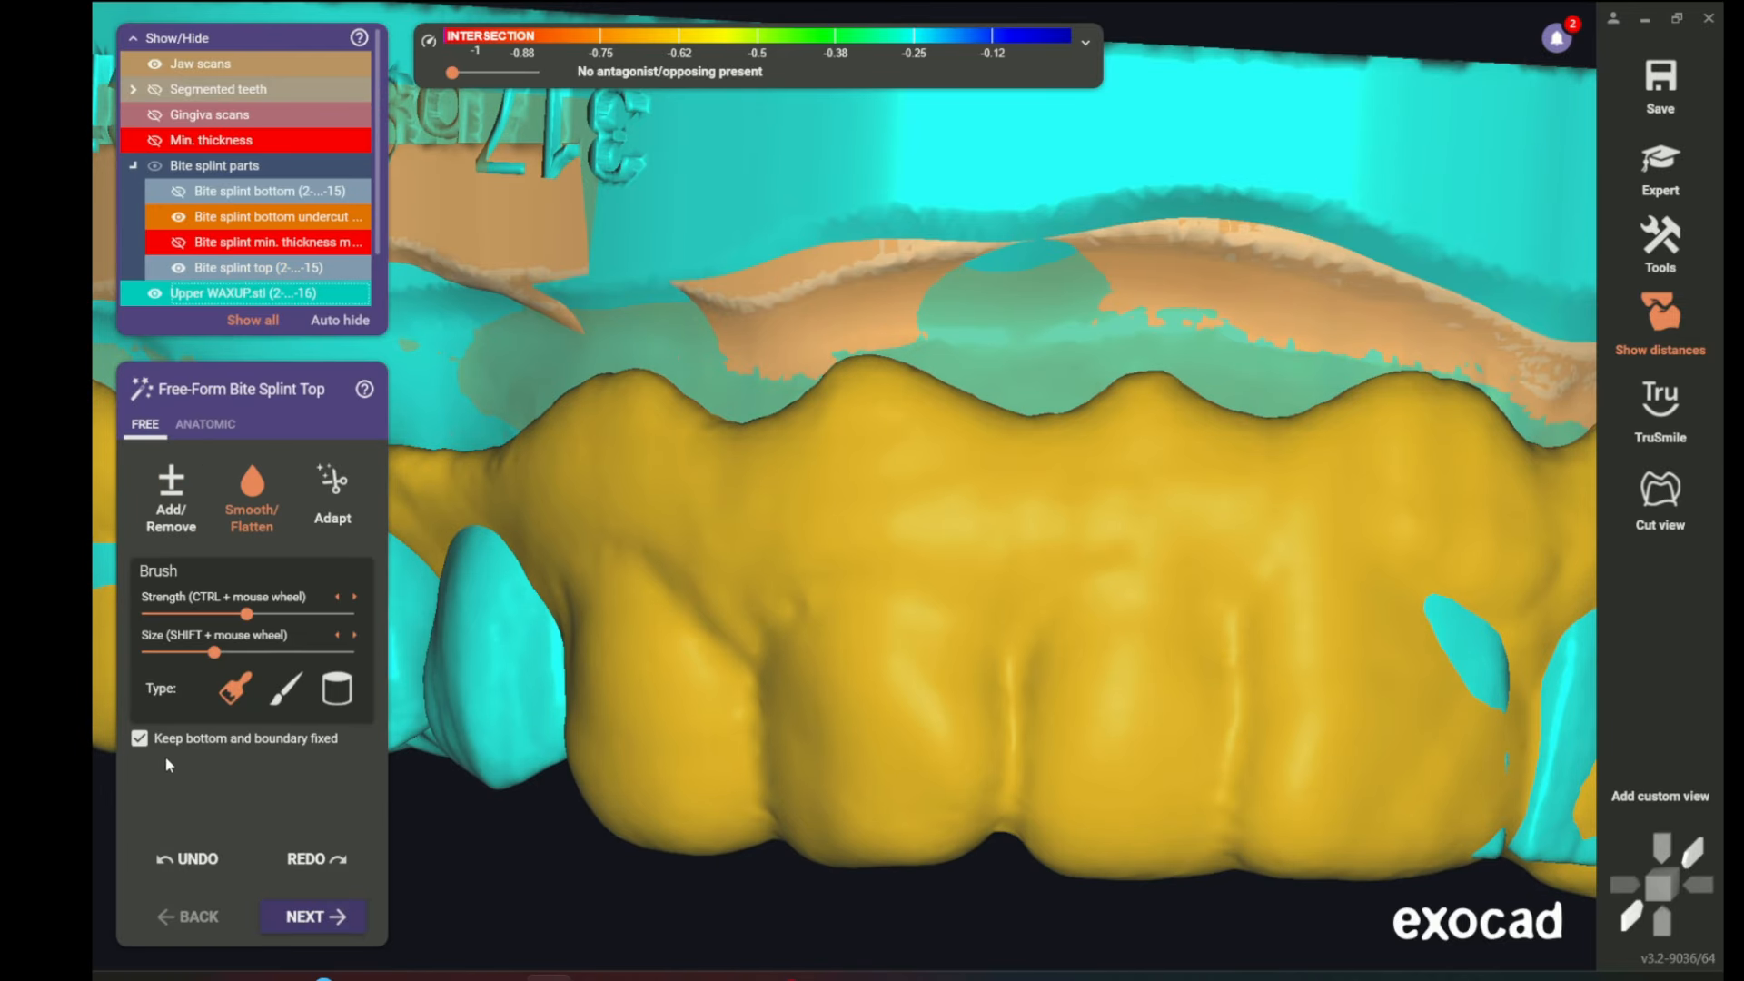
{"action": "left_click", "coordinate": [139, 738]}
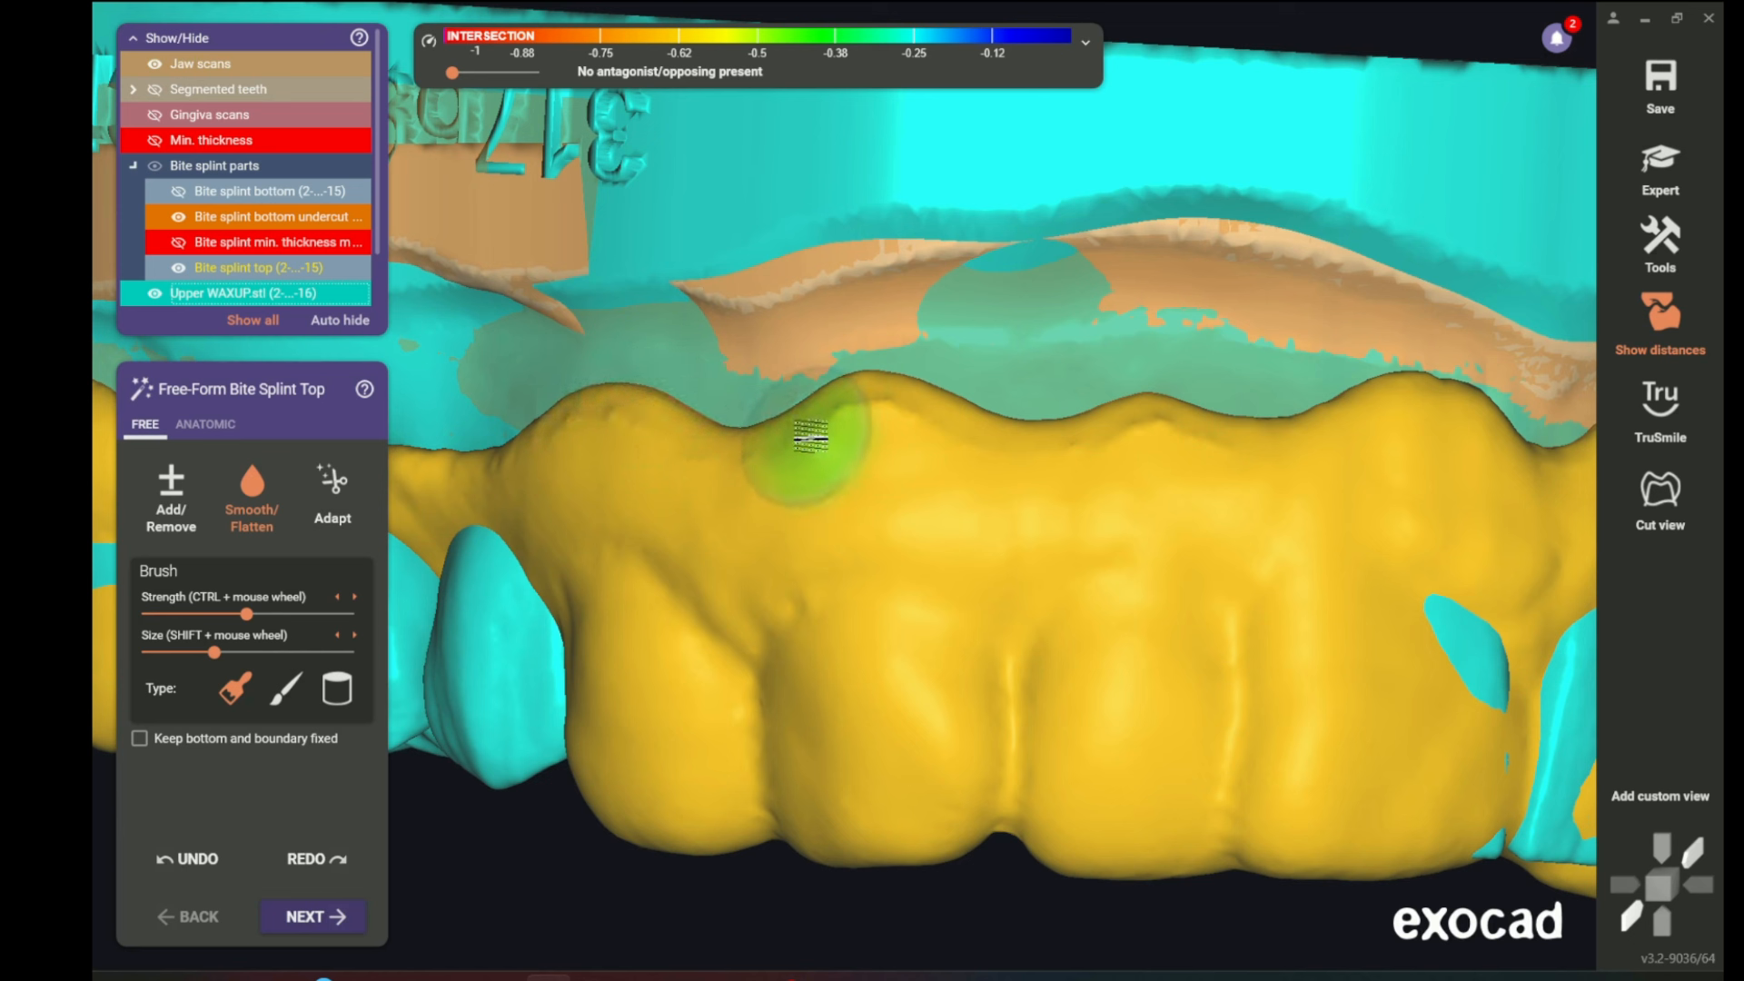
- Smooth the bite splint's buccal margin past the posterior teeth and around to the opposite quadrant
{"action": "mouse_move", "coordinate": [1245, 499]}
{"action": "right_mouse_down"}
{"action": "mouse_move", "coordinate": [987, 425]}
{"action": "mouse_move", "coordinate": [1284, 390]}
{"action": "right_mouse_up"}
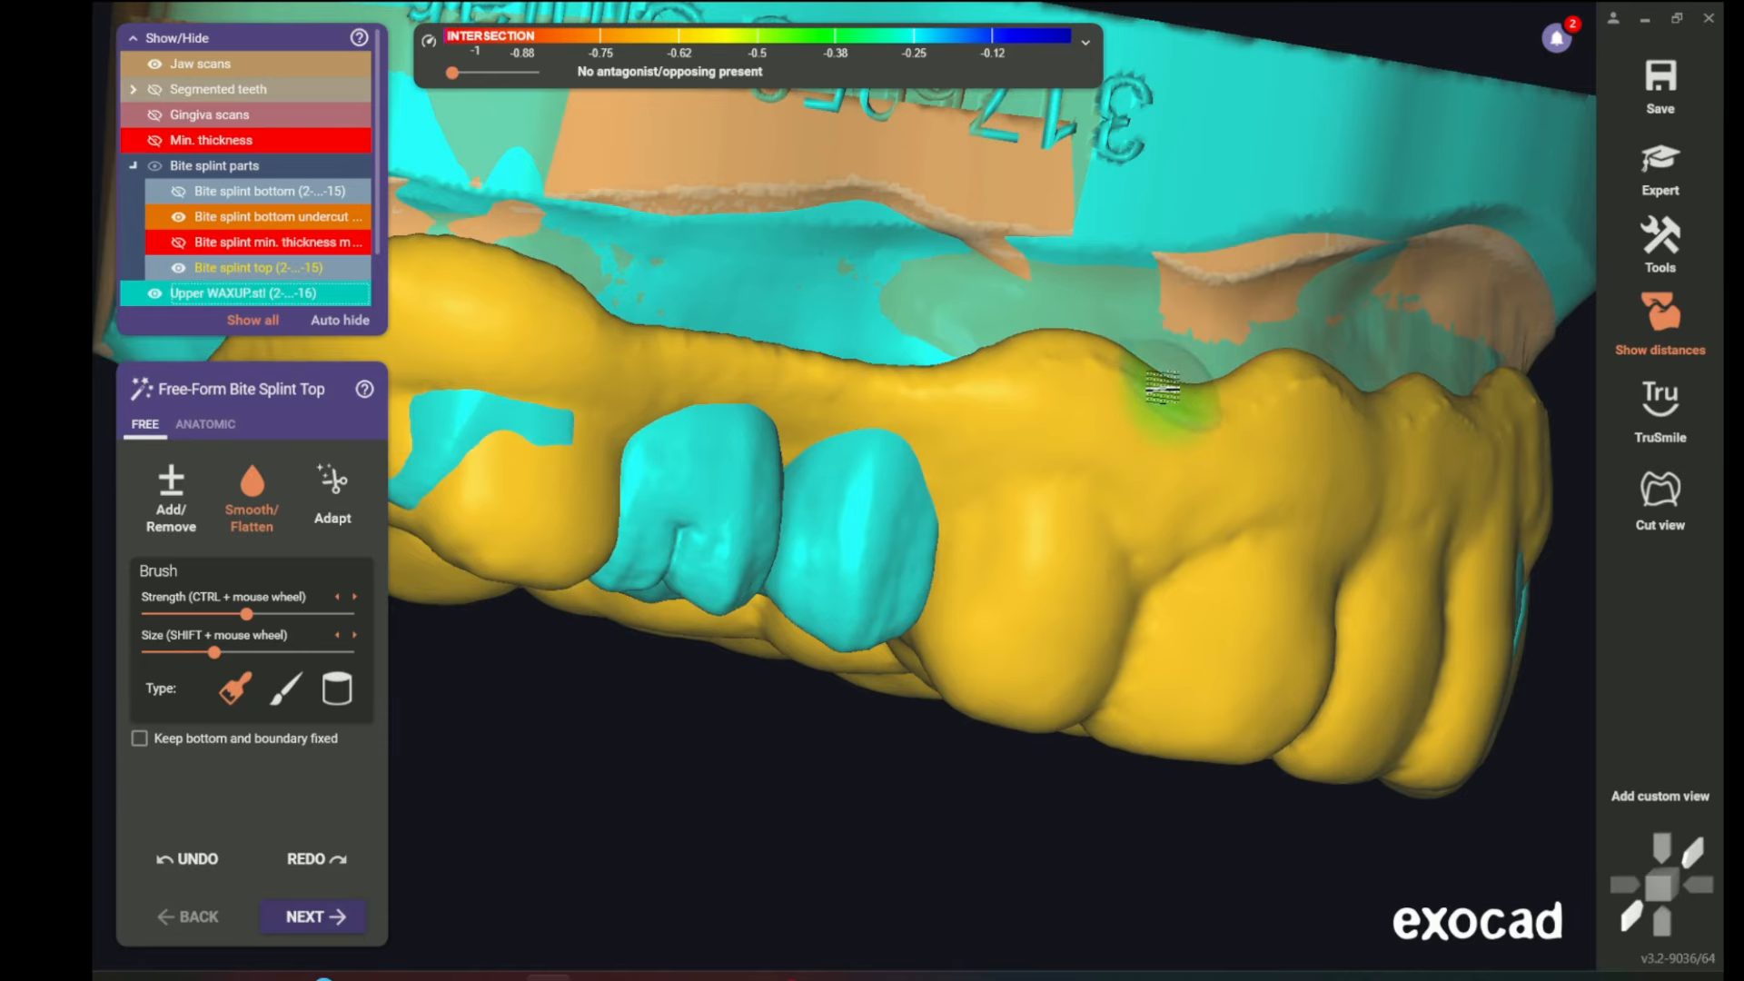
{"action": "scroll", "coordinate": [917, 360], "scroll_direction": "up", "scroll_amount": 2}
{"action": "mouse_move", "coordinate": [917, 361]}
{"action": "left_mouse_down"}
{"action": "mouse_move", "coordinate": [726, 354]}
{"action": "mouse_move", "coordinate": [495, 264]}
{"action": "left_mouse_up"}
{"action": "right_click_drag", "start_coordinate": [635, 346], "coordinate": [935, 390]}
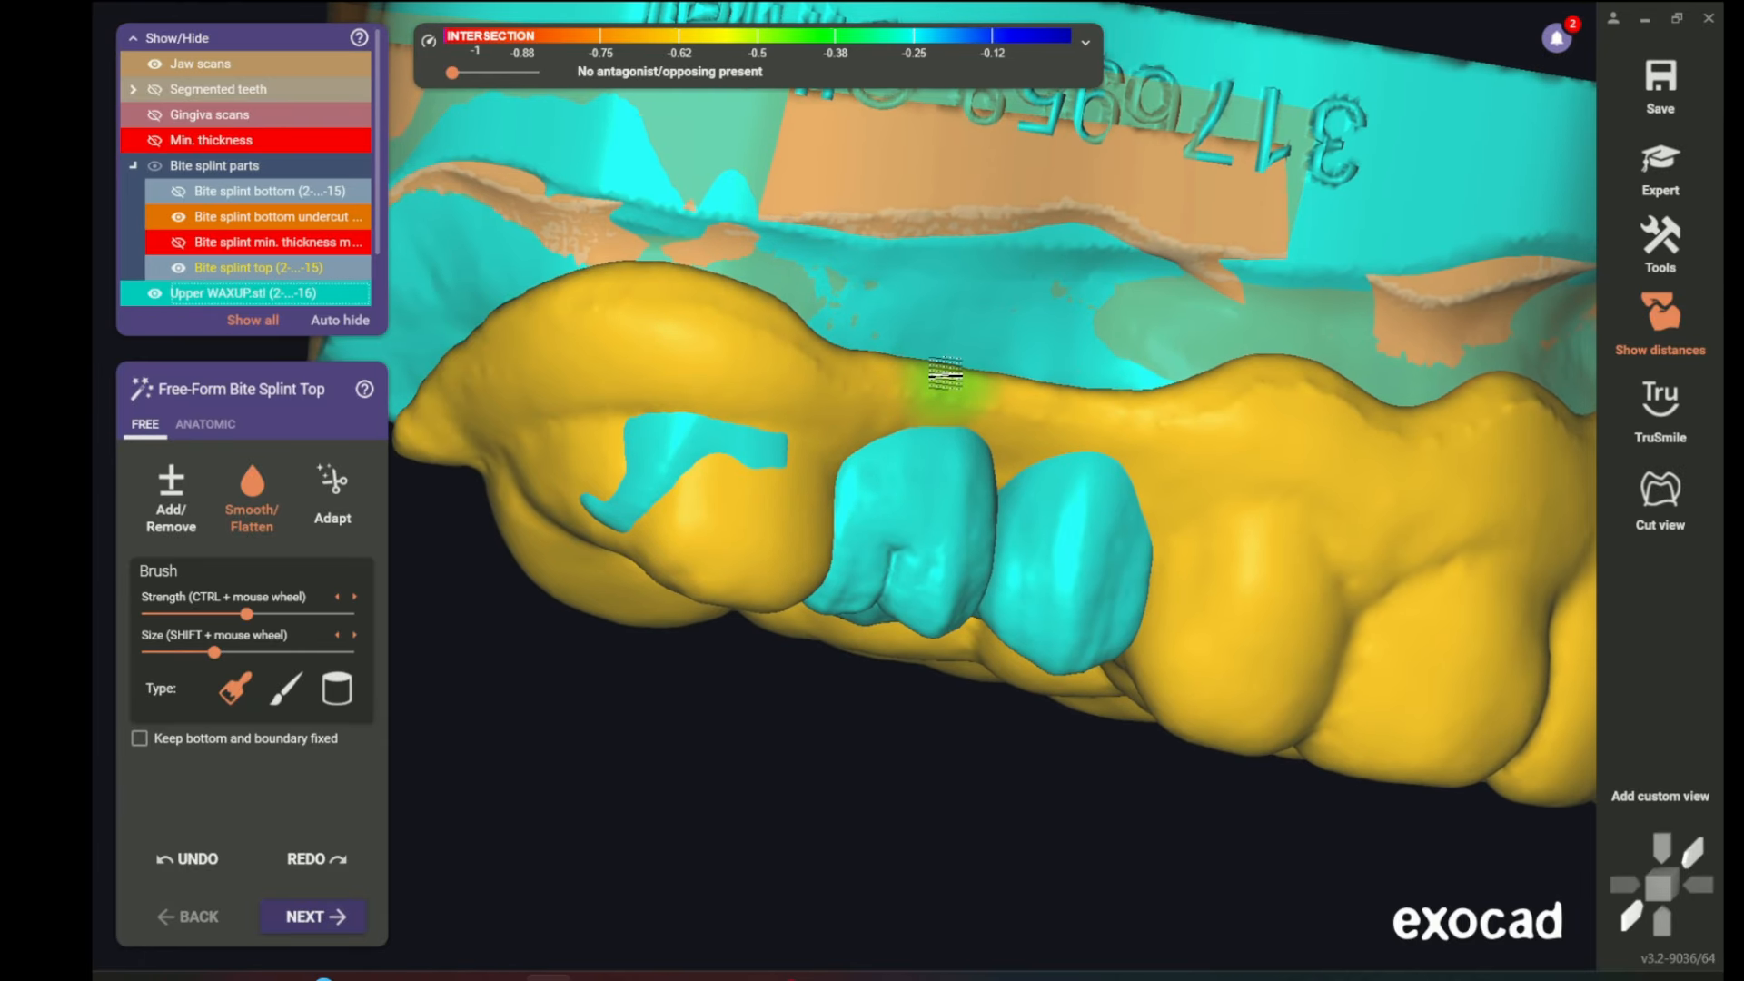
{"action": "mouse_move", "coordinate": [400, 436]}
{"action": "right_mouse_down"}
{"action": "mouse_move", "coordinate": [1198, 390]}
{"action": "mouse_move", "coordinate": [1201, 372]}
{"action": "mouse_move", "coordinate": [1156, 374]}
{"action": "right_mouse_up"}
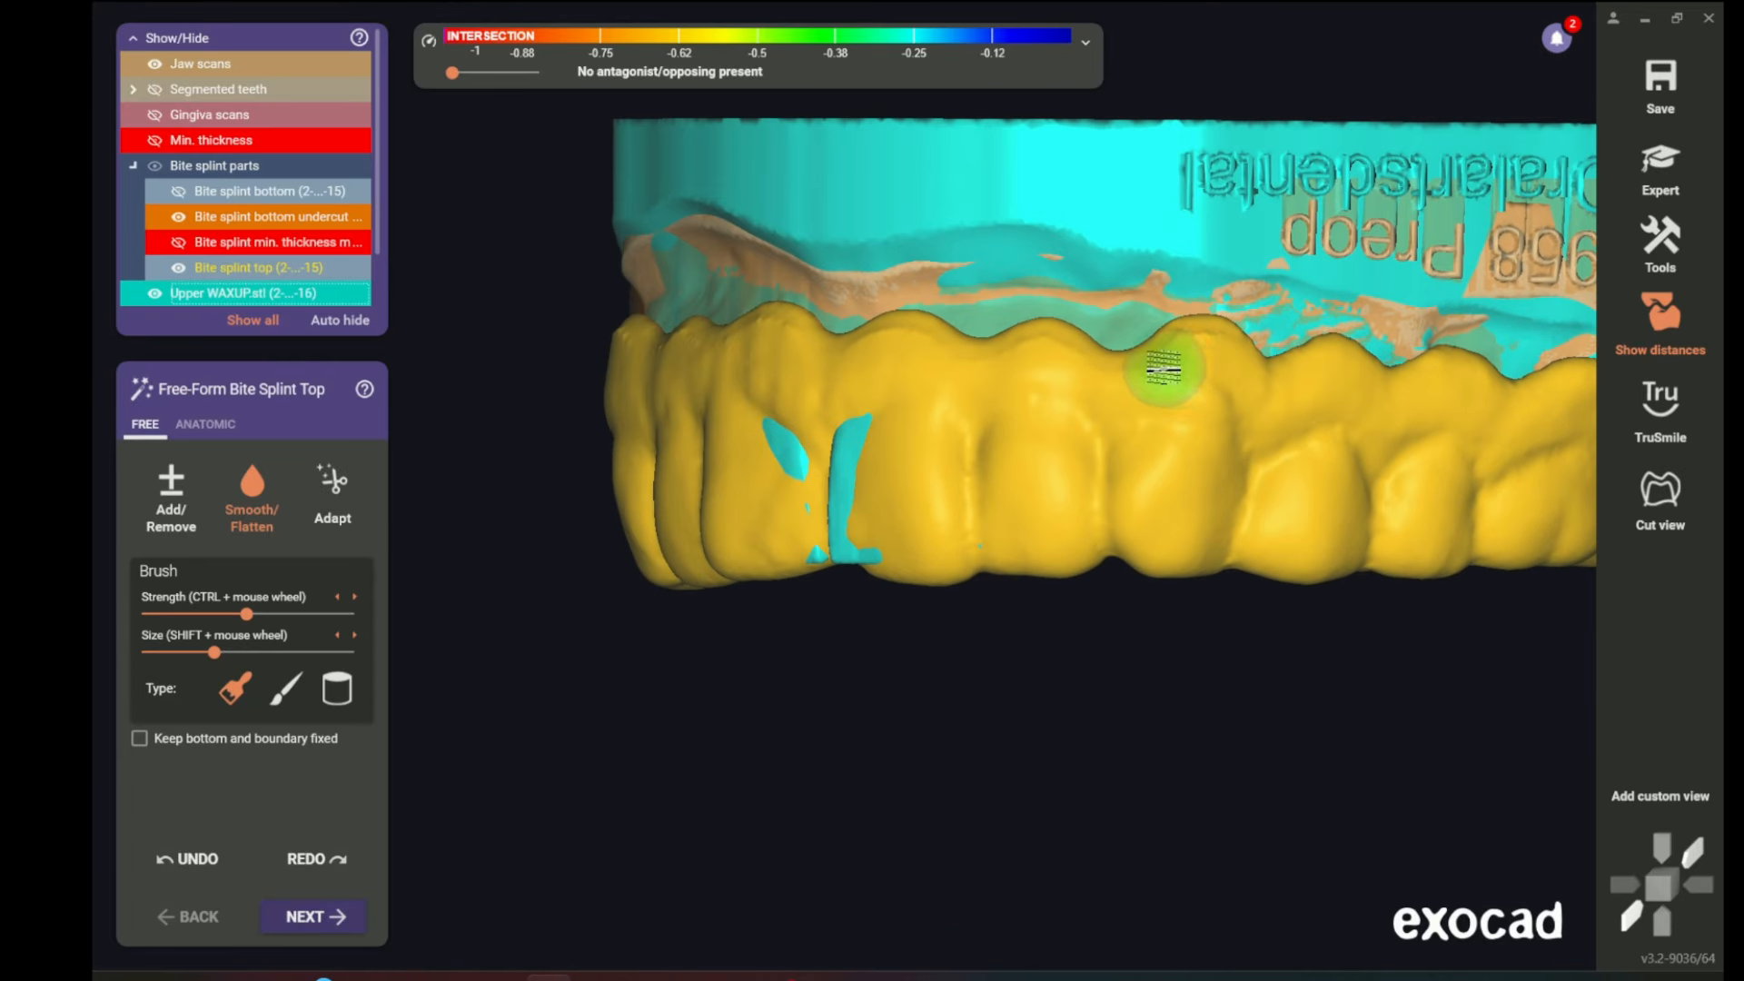
{"action": "scroll", "coordinate": [1156, 373], "scroll_direction": "up", "scroll_amount": 3}
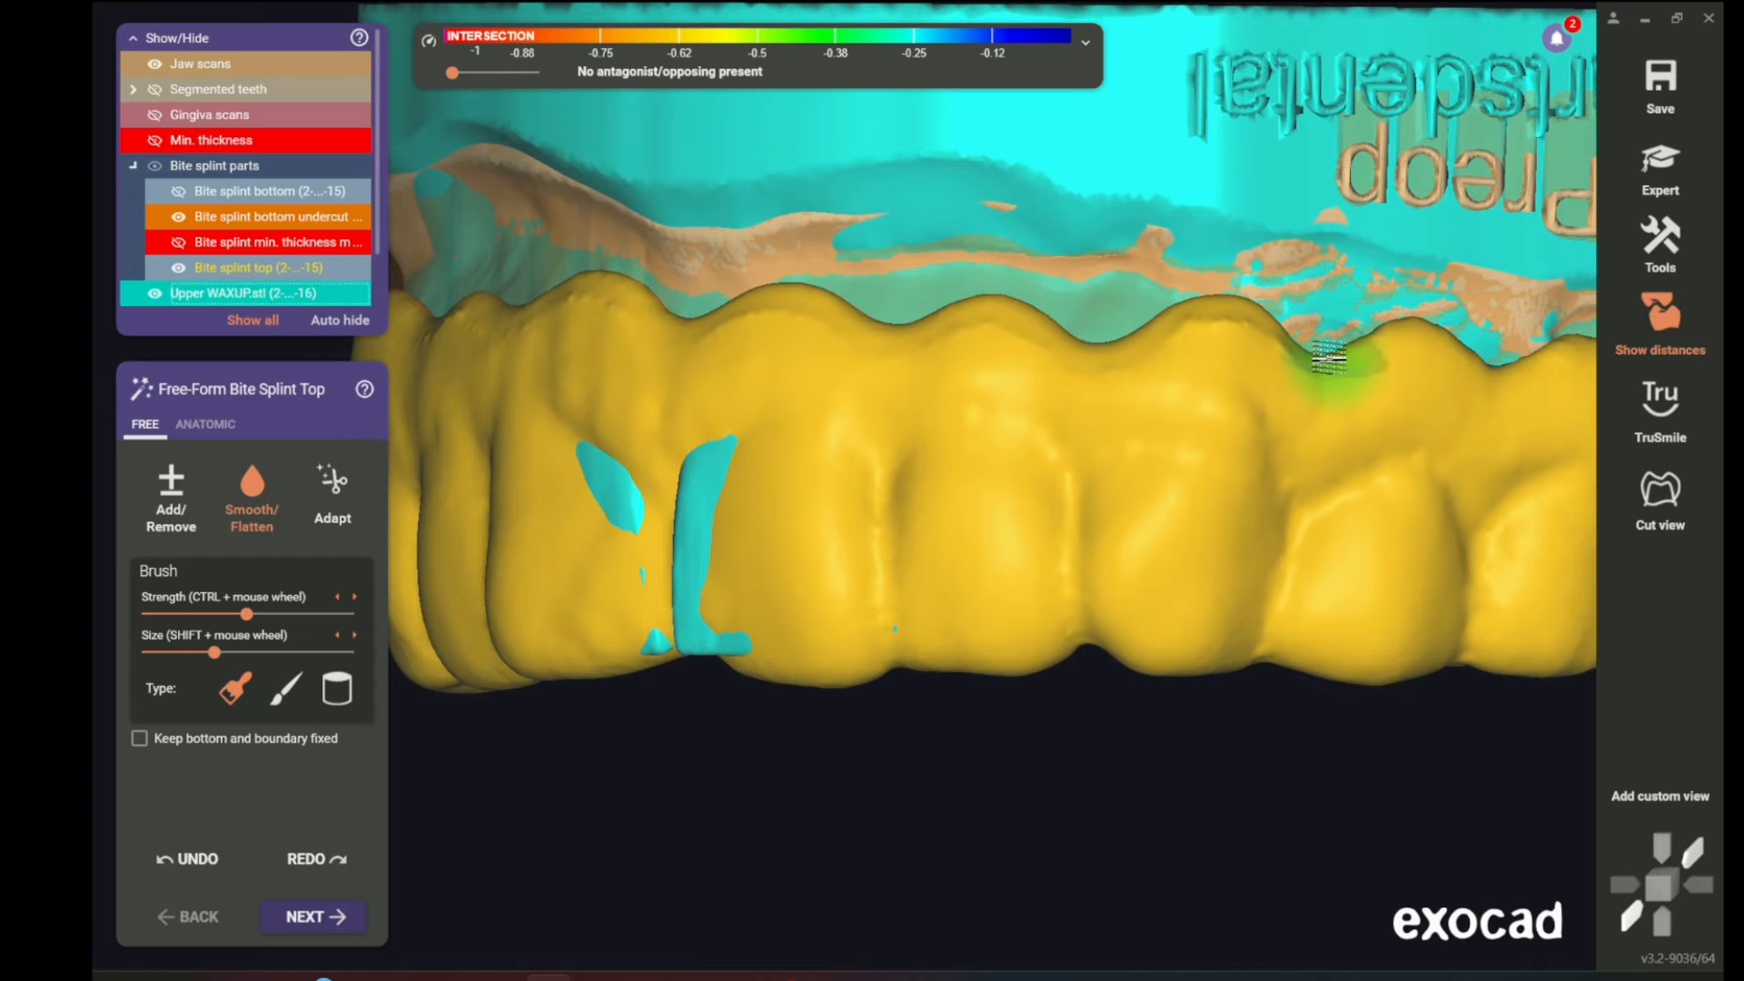
- Smooth the bite splint's palatal edge and the area around its posterior end
{"action": "right_click_drag", "start_coordinate": [1469, 359], "coordinate": [1180, 654]}
{"action": "scroll", "coordinate": [1426, 336], "scroll_direction": "up", "scroll_amount": 3}
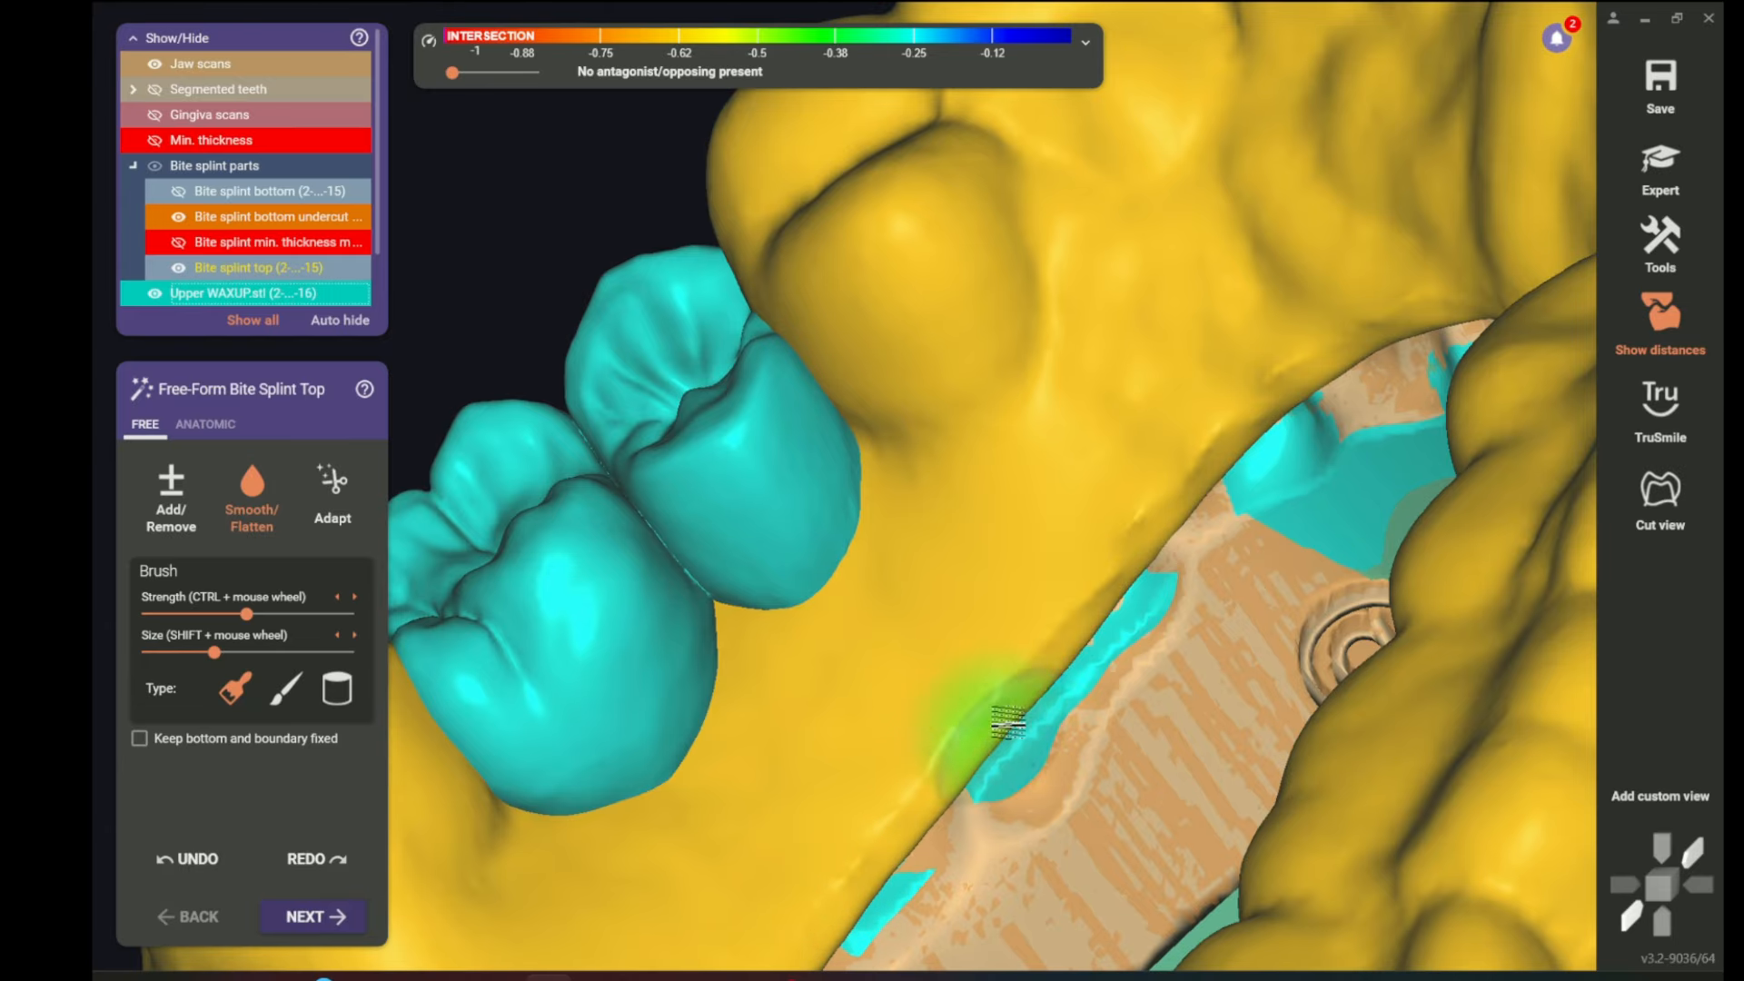
{"action": "scroll", "coordinate": [1184, 474], "scroll_direction": "down", "scroll_amount": 3}
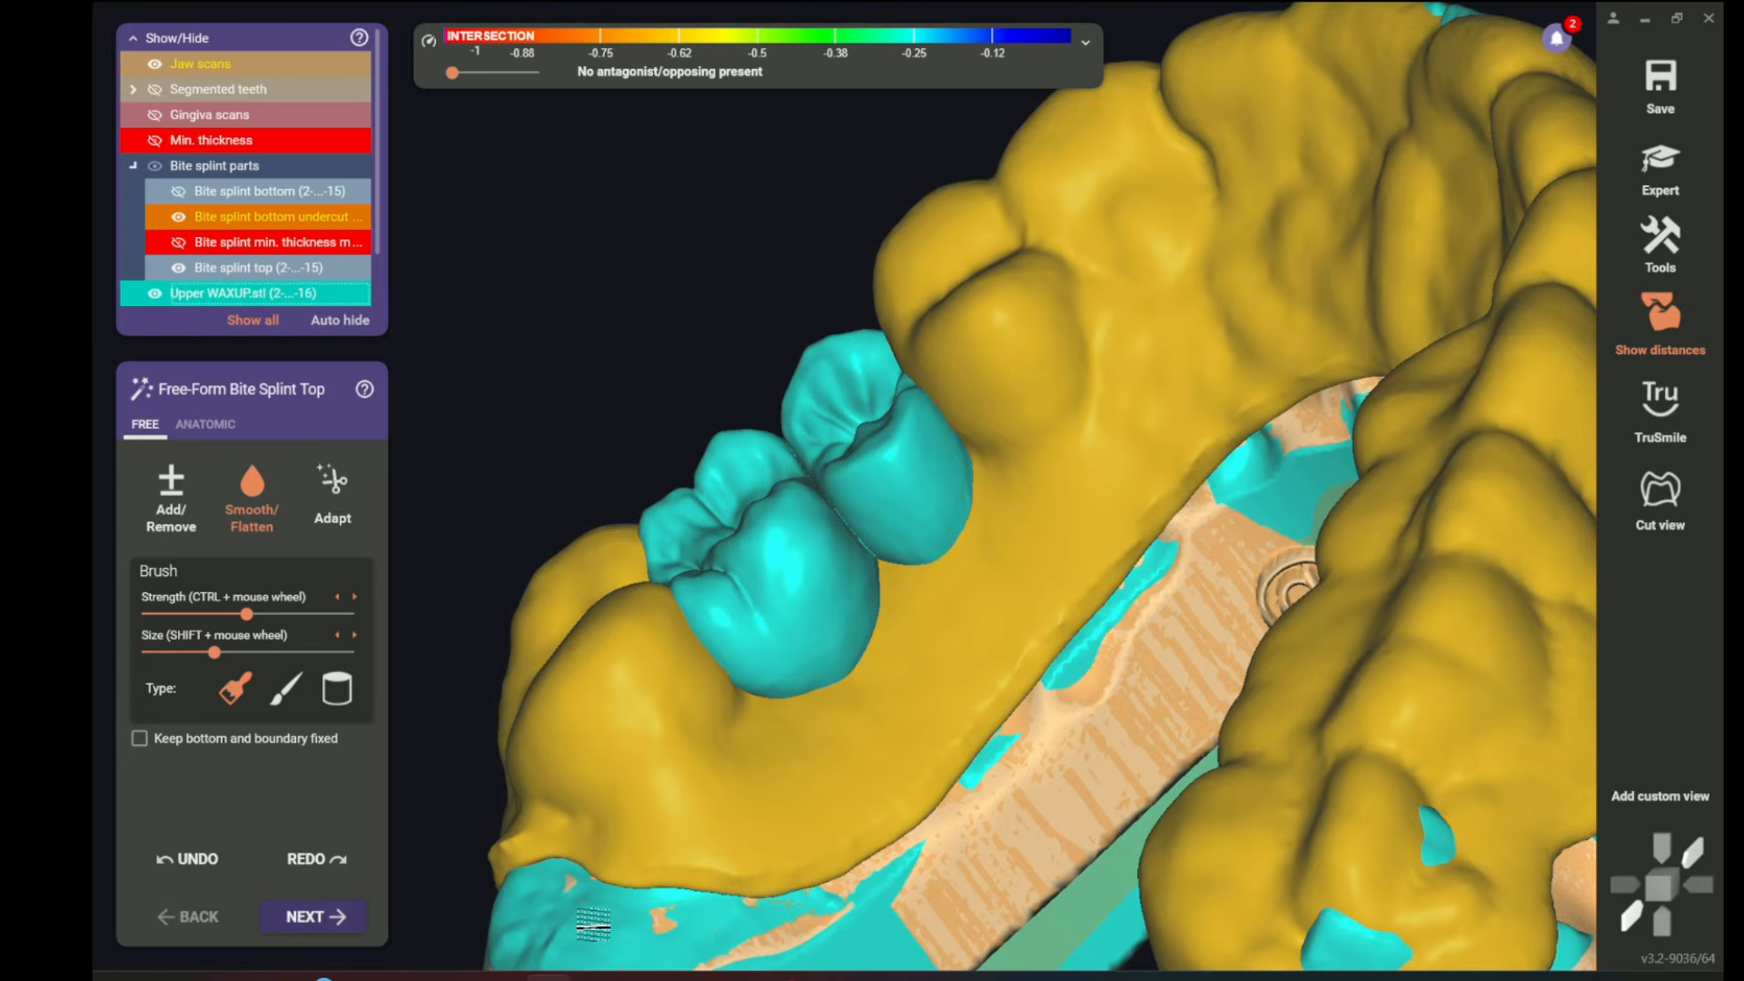
{"action": "right_click_drag", "start_coordinate": [614, 919], "coordinate": [596, 926]}
{"action": "scroll", "coordinate": [760, 728], "scroll_direction": "down", "scroll_amount": 3}
{"action": "right_click_drag", "start_coordinate": [759, 727], "coordinate": [807, 646]}
{"action": "scroll", "coordinate": [944, 545], "scroll_direction": "up", "scroll_amount": 4}
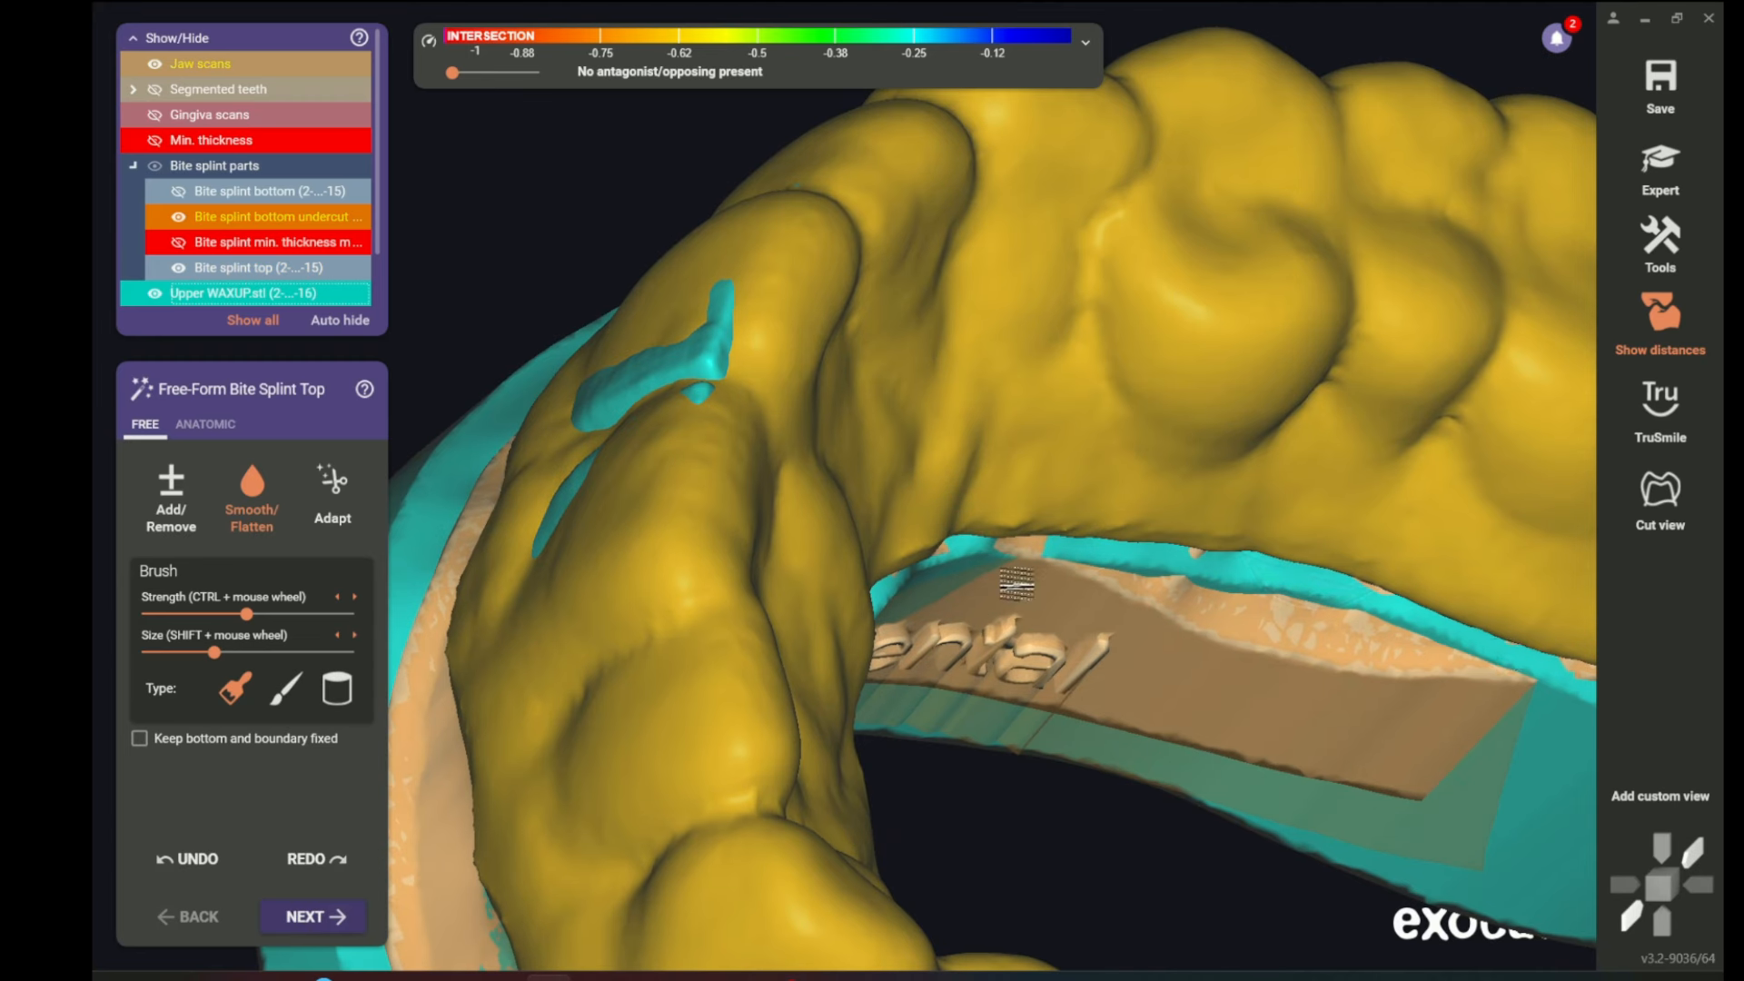
- Check the smoothed splint from several sides and finish free-forming to merge and save the restoration
{"action": "scroll", "coordinate": [1016, 584], "scroll_direction": "down", "scroll_amount": 5}
{"action": "right_click_drag", "start_coordinate": [871, 381], "coordinate": [870, 383]}
{"action": "scroll", "coordinate": [1117, 445], "scroll_direction": "up", "scroll_amount": 4}
{"action": "scroll", "coordinate": [930, 478], "scroll_direction": "down", "scroll_amount": 2}
{"action": "right_click_drag", "start_coordinate": [930, 479], "coordinate": [911, 499]}
{"action": "right_click_drag", "start_coordinate": [805, 502], "coordinate": [918, 490]}
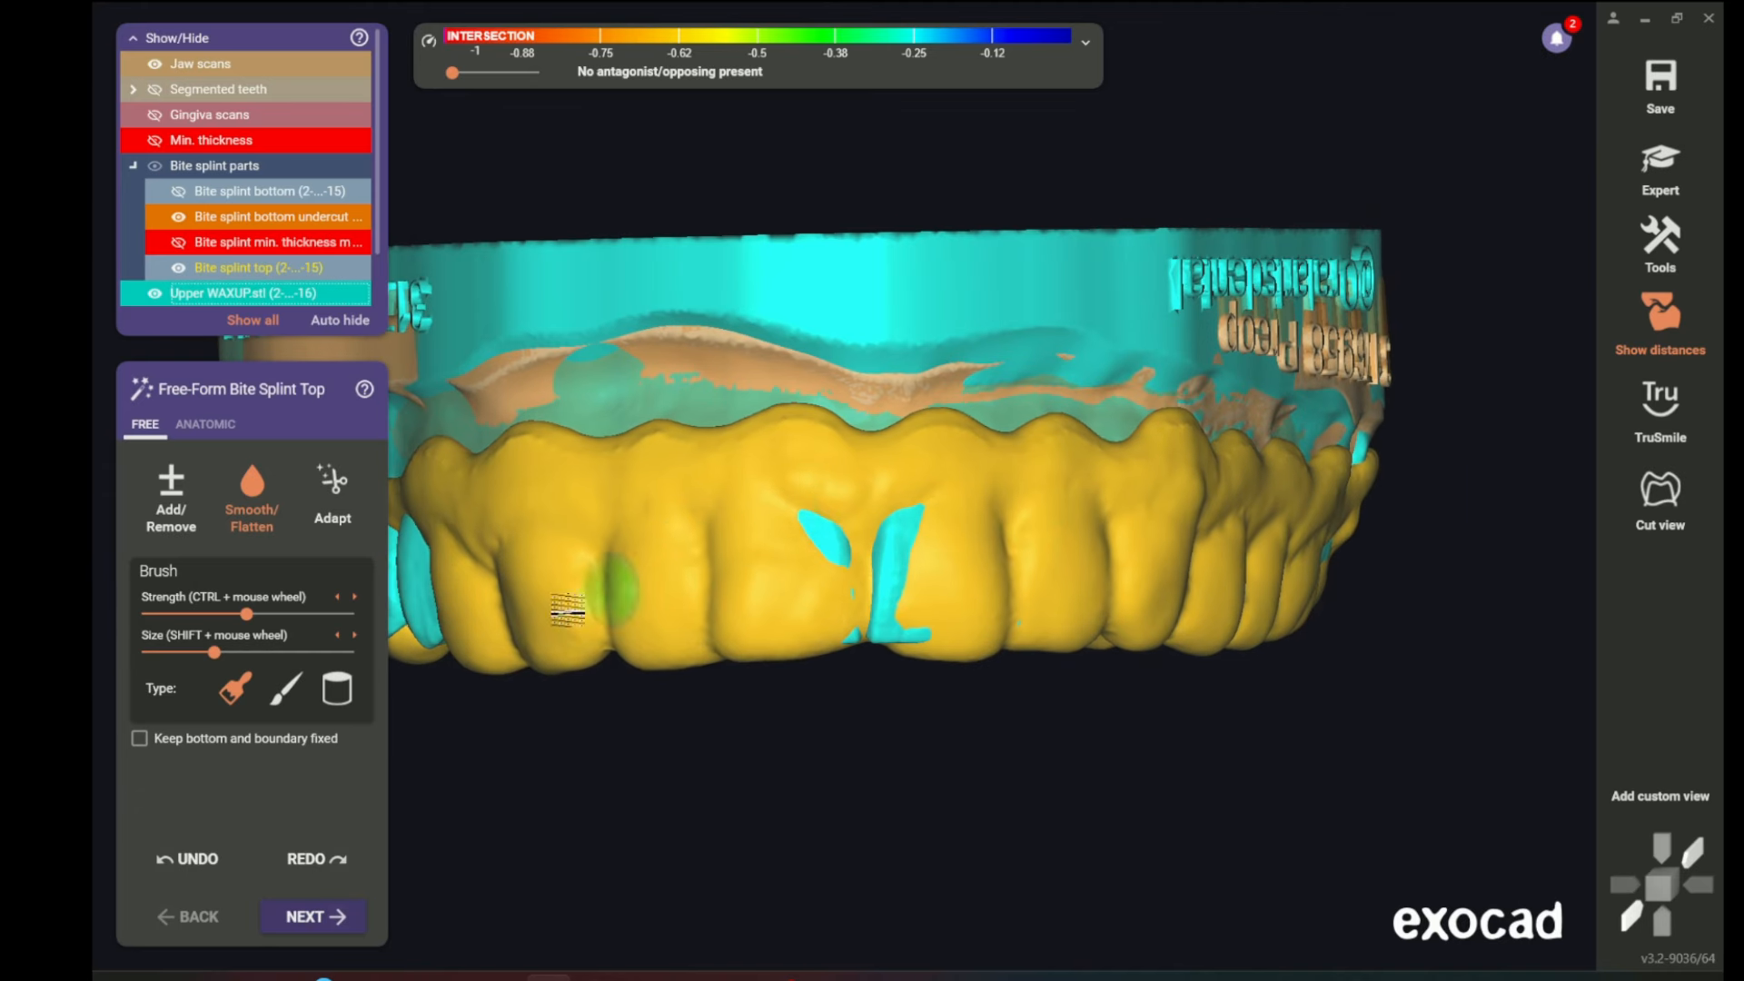
{"action": "left_click", "coordinate": [332, 917]}
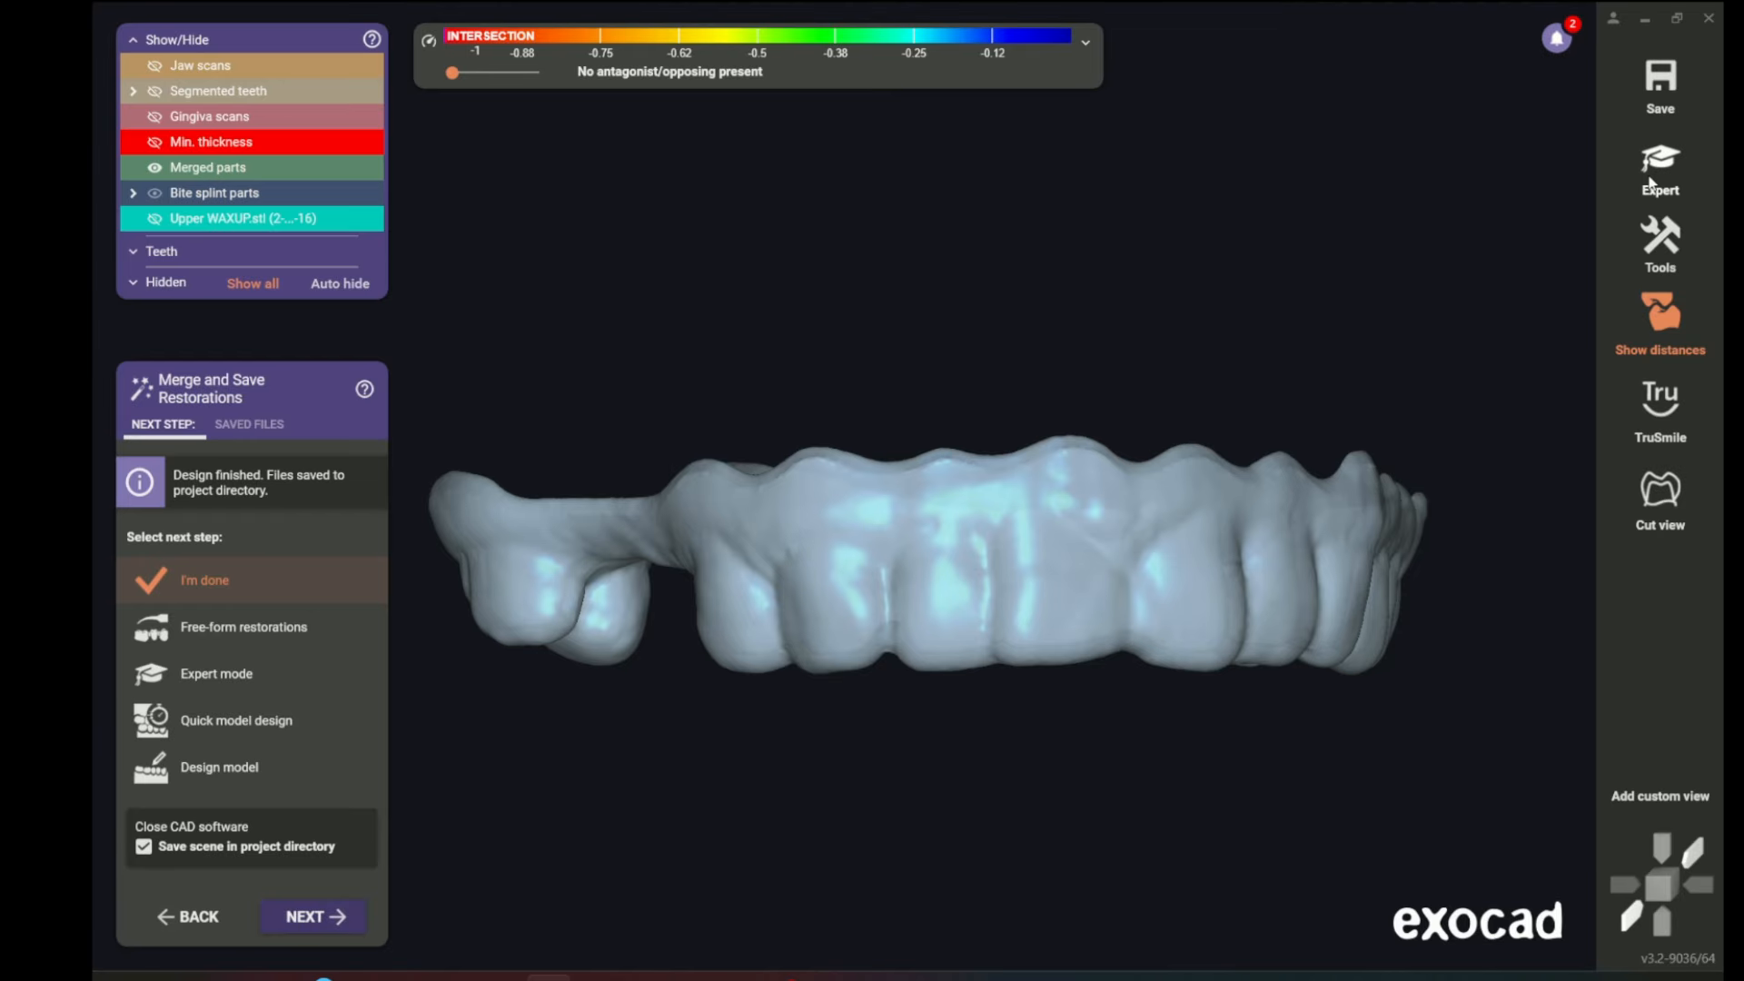
- Switch to expert mode, reopen Merge and Save Restorations for the bite splint, and accept the merged part
{"action": "left_click", "coordinate": [1676, 168]}
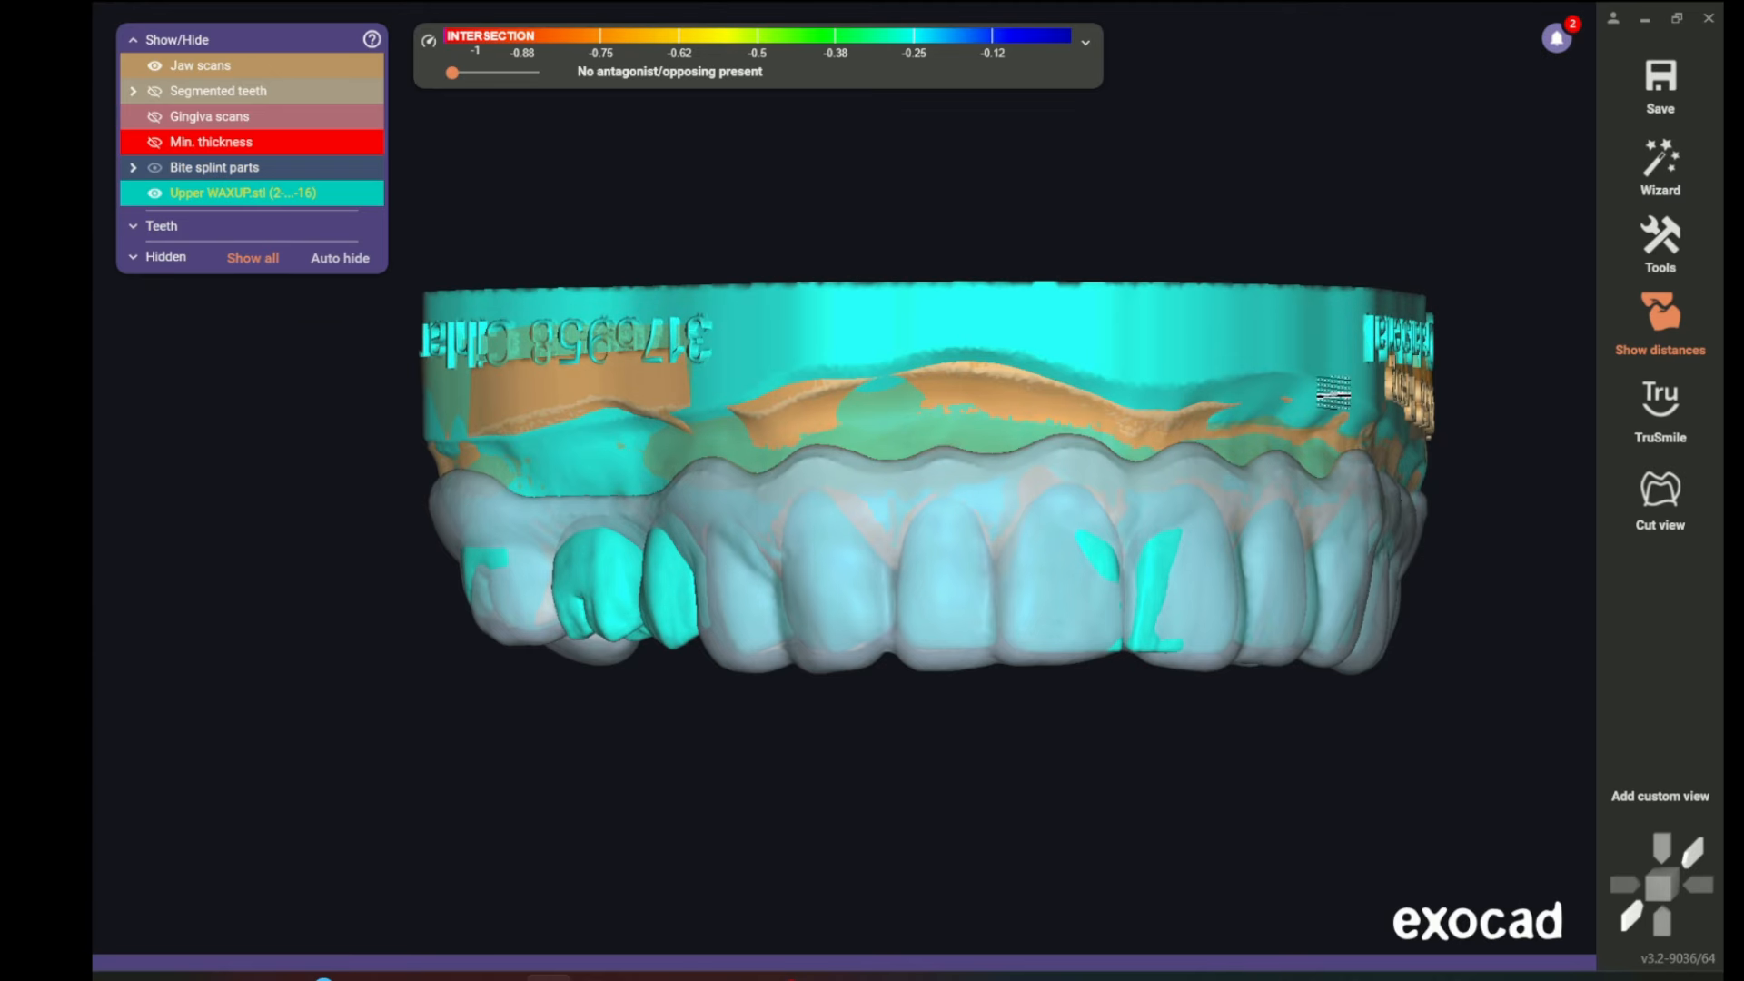
{"action": "left_click", "coordinate": [237, 193]}
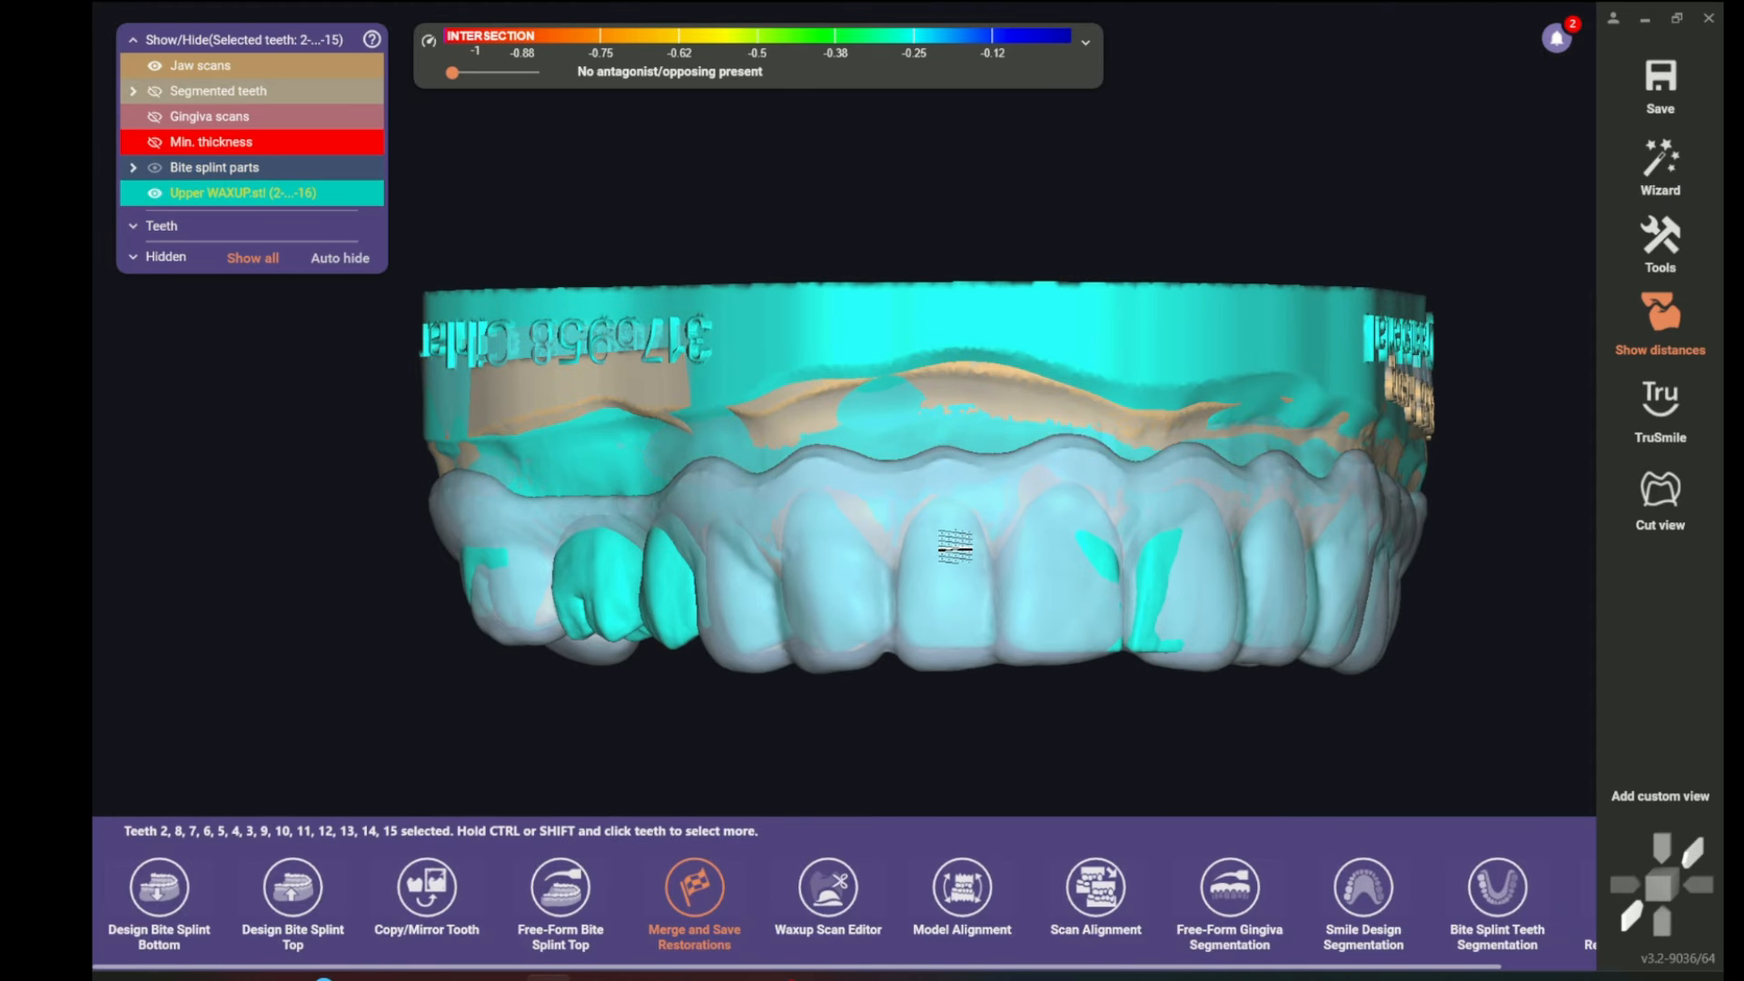
{"action": "left_click", "coordinate": [708, 897]}
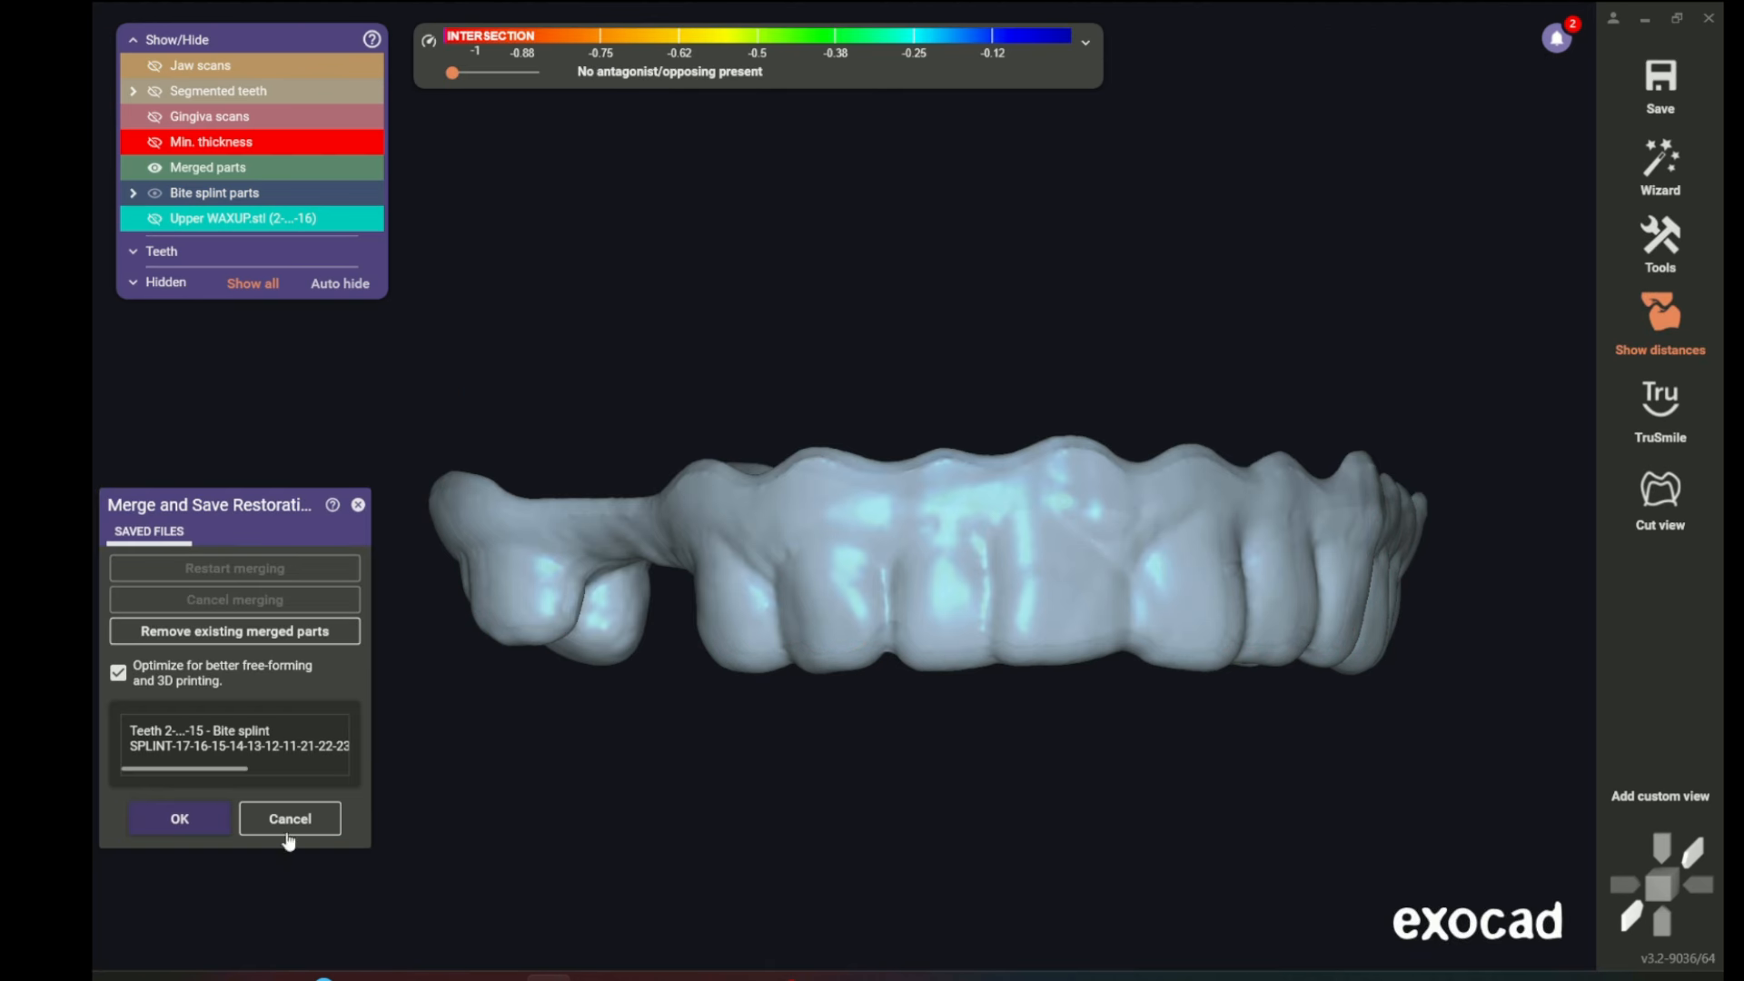
{"action": "left_click", "coordinate": [206, 831]}
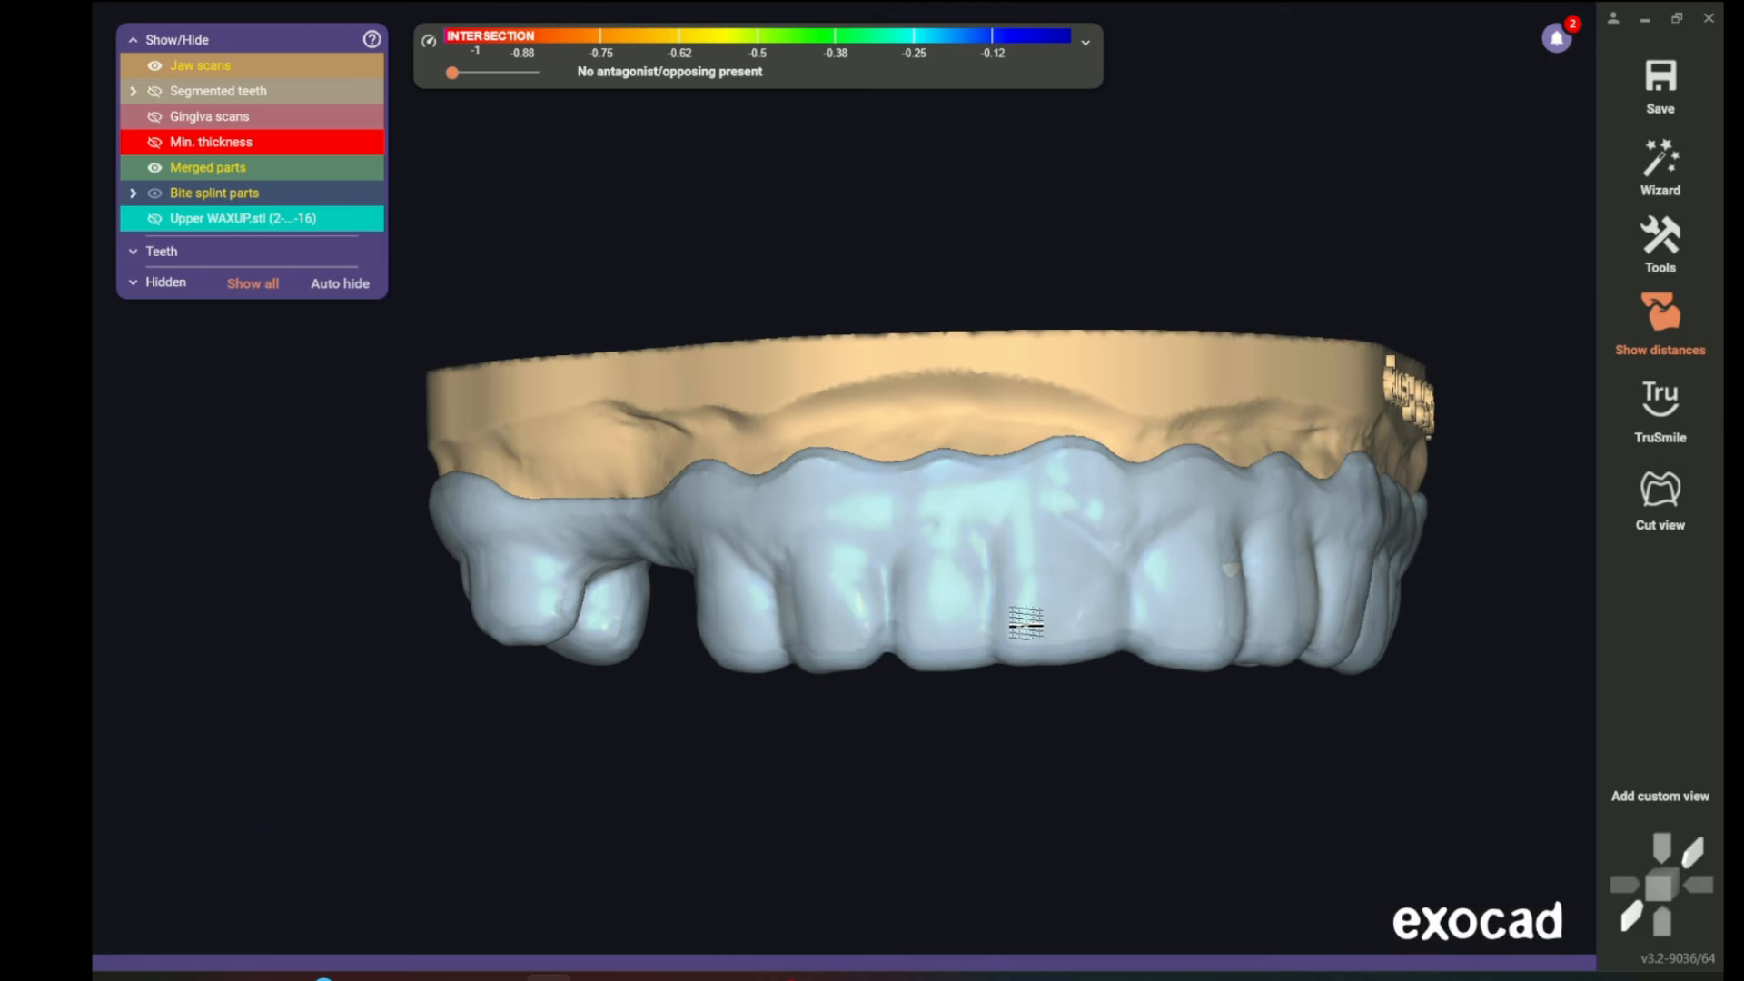
- Start free-forming the merged bite splint and set its attachment mode to Subtract
{"action": "right_click", "coordinate": [1031, 623]}
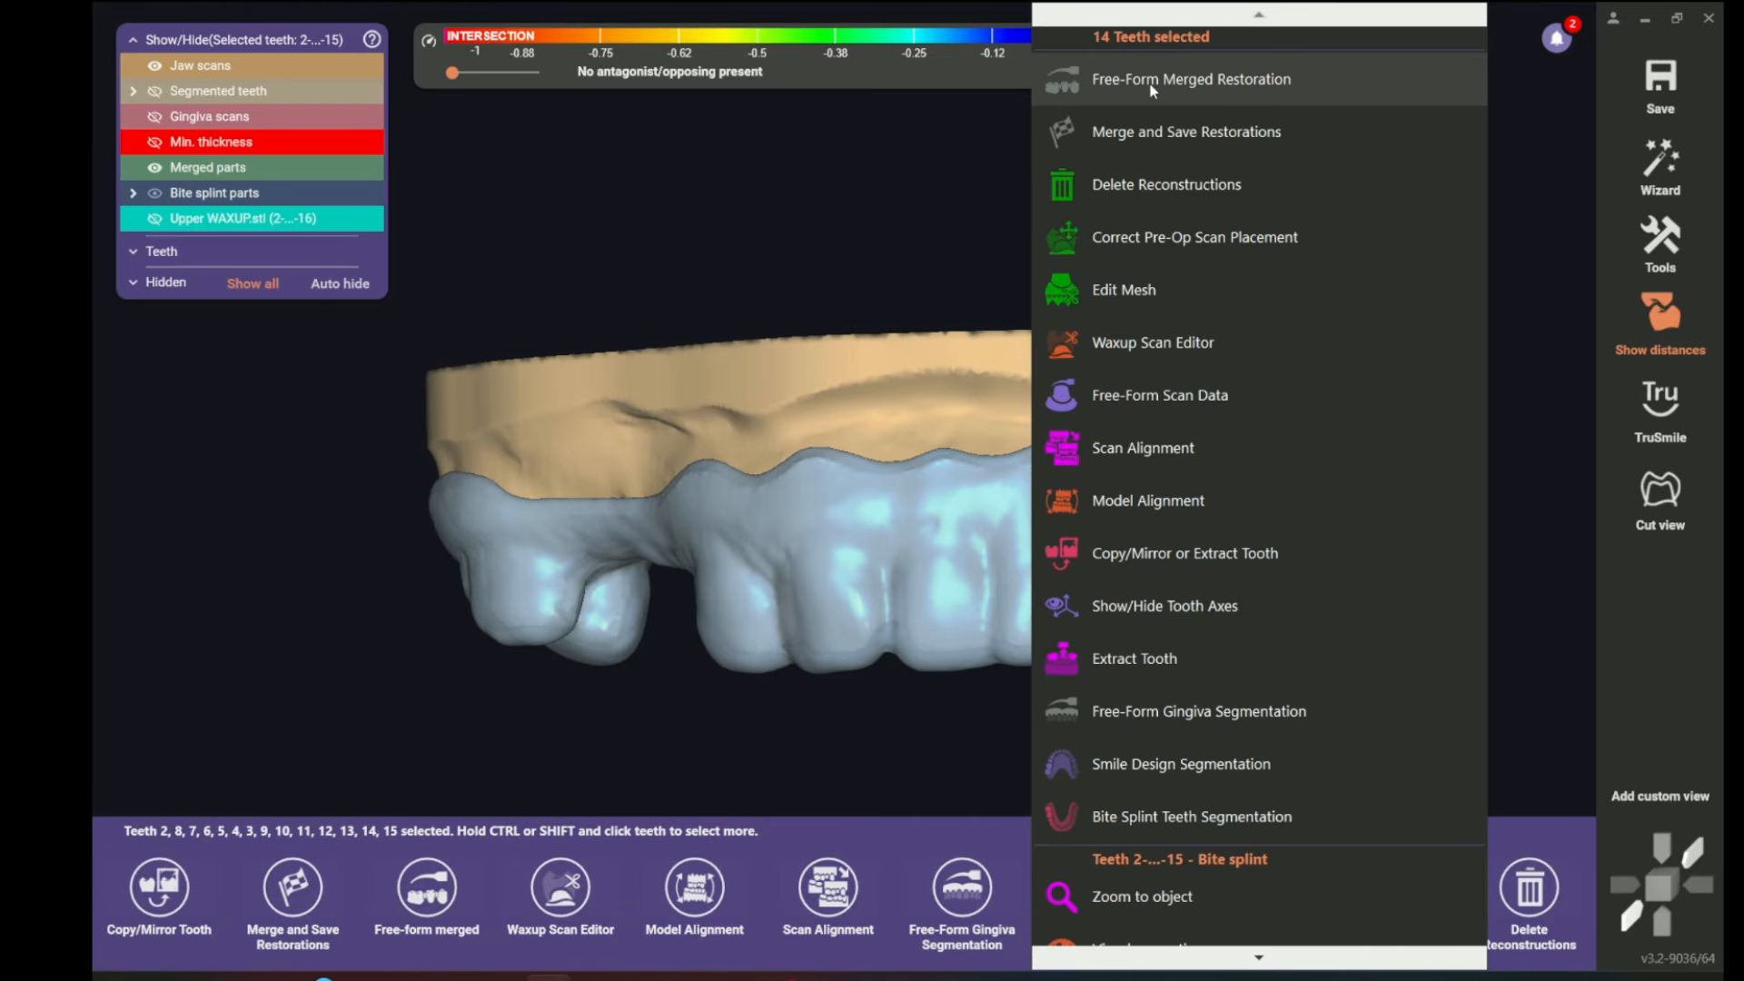
{"action": "left_click", "coordinate": [1242, 90]}
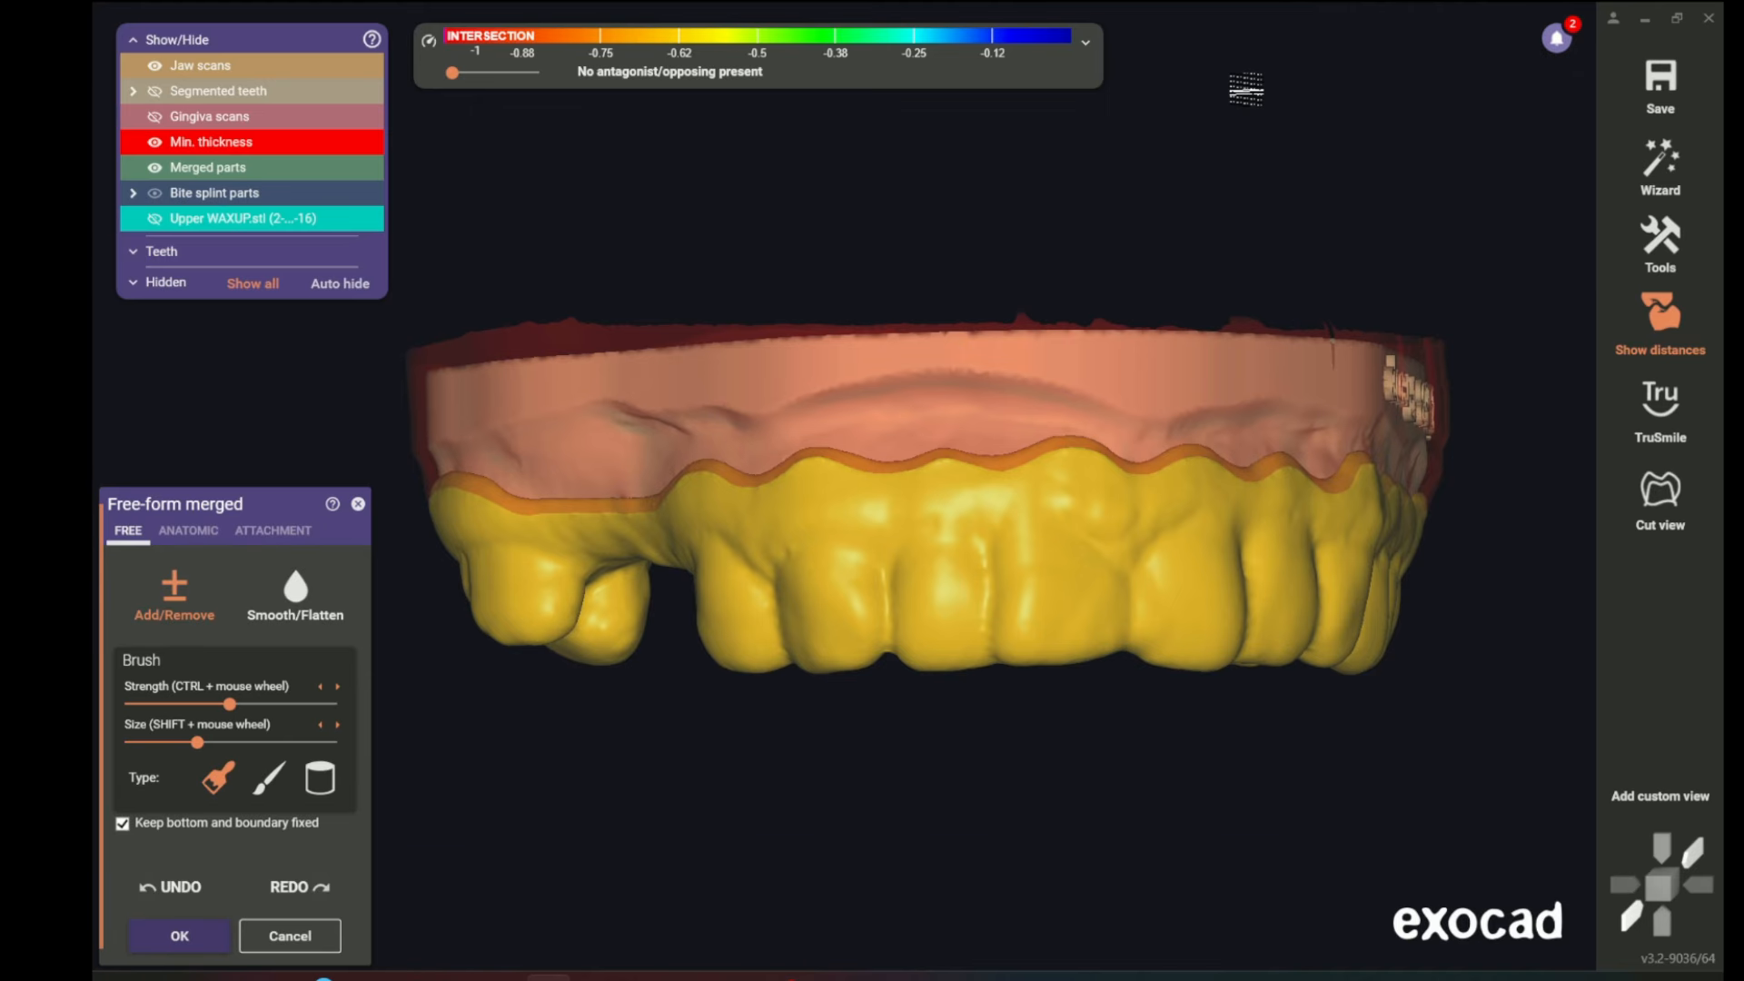
{"action": "left_click", "coordinate": [273, 530]}
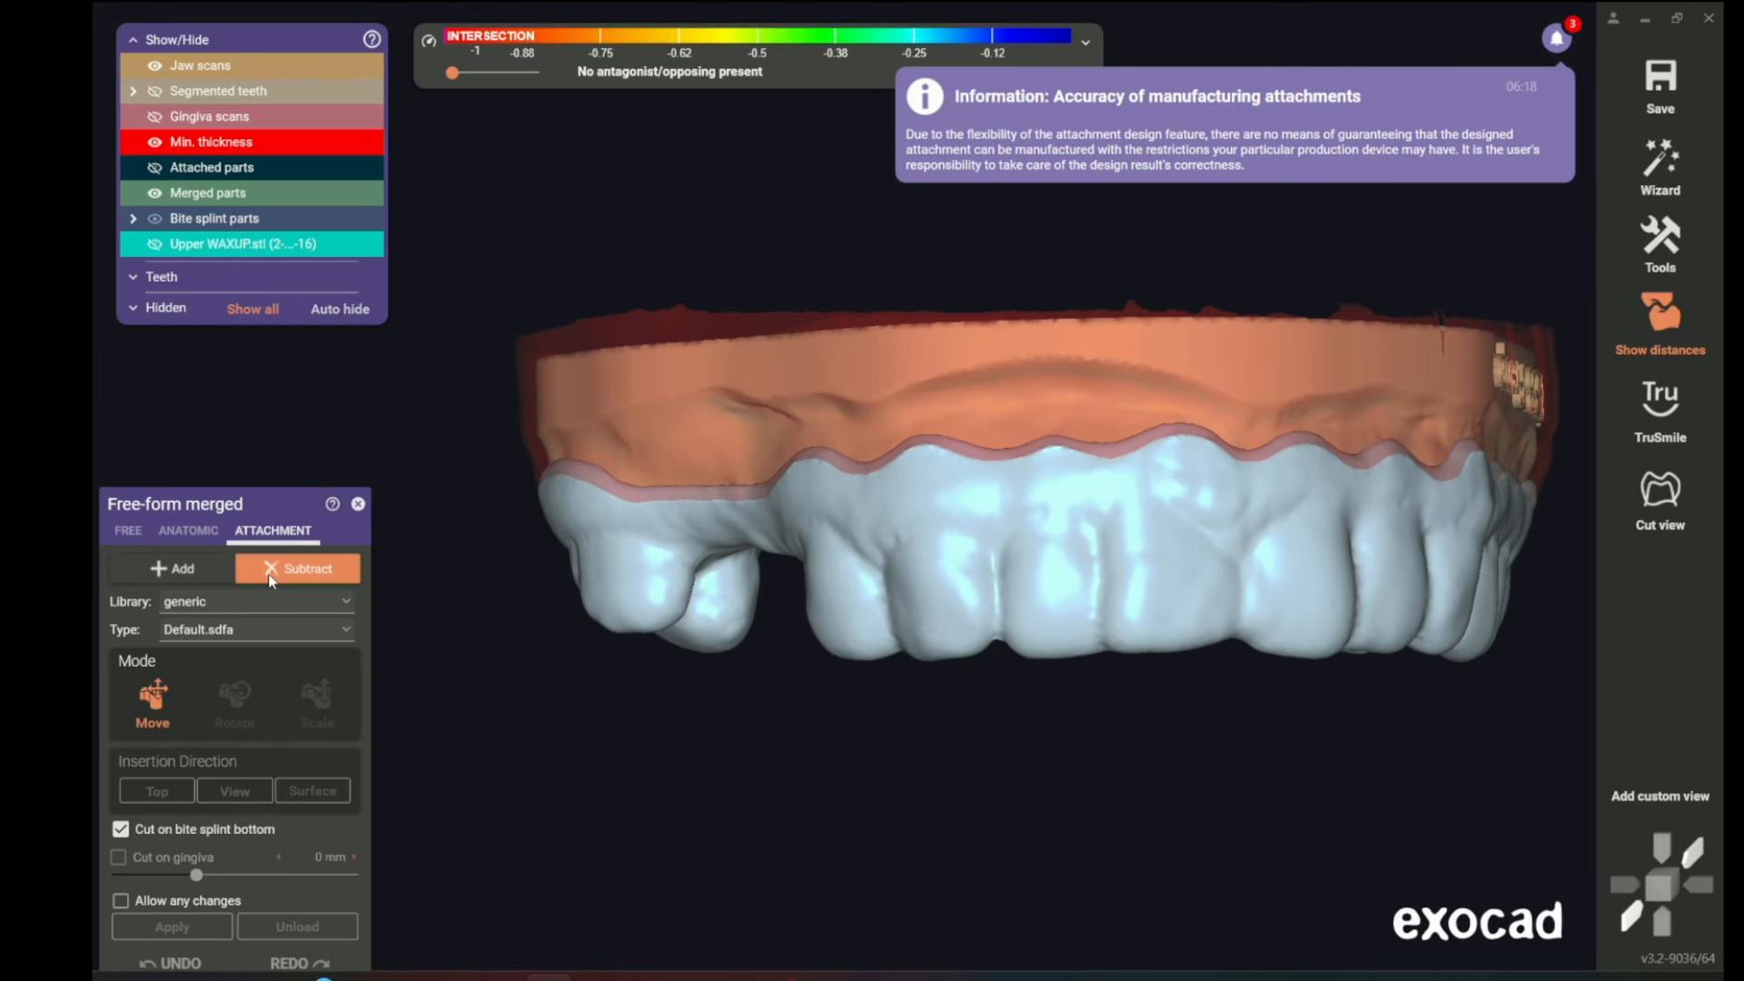
{"action": "left_click", "coordinate": [269, 574]}
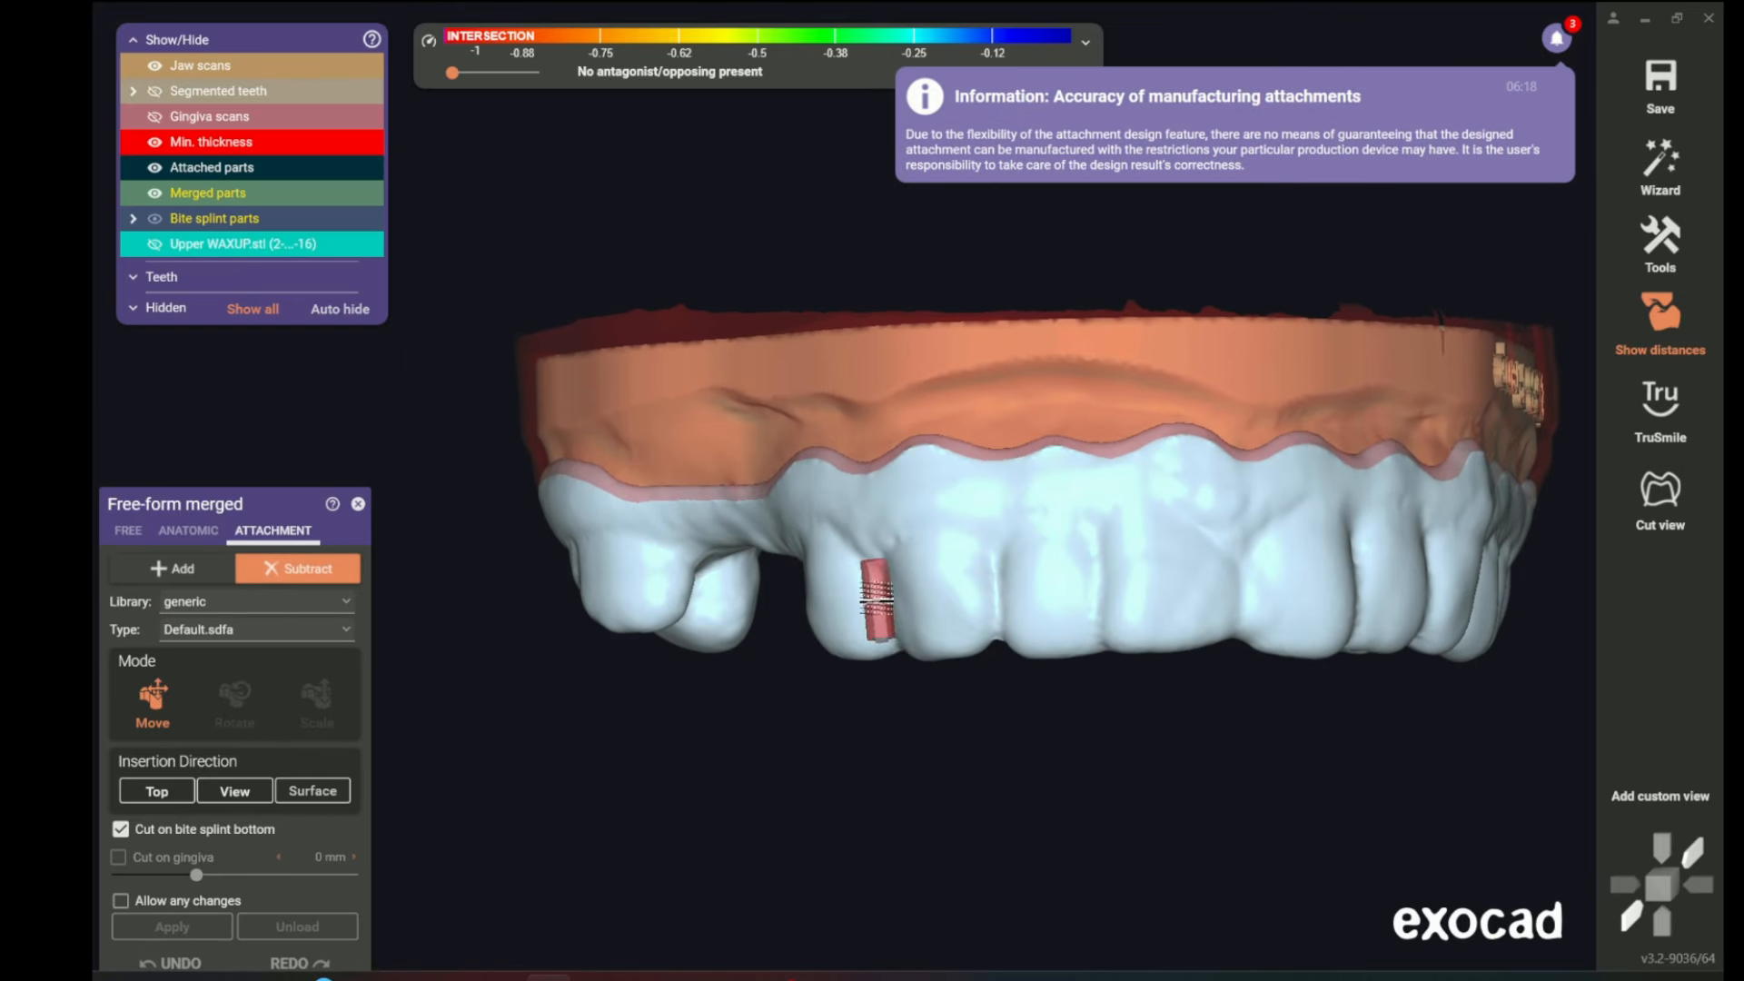
- Load 2.stl as the attachment to subtract, rotating it to align with the scan data orientation
{"action": "left_click", "coordinate": [346, 602]}
{"action": "scroll", "coordinate": [272, 781], "scroll_direction": "down", "scroll_amount": 5}
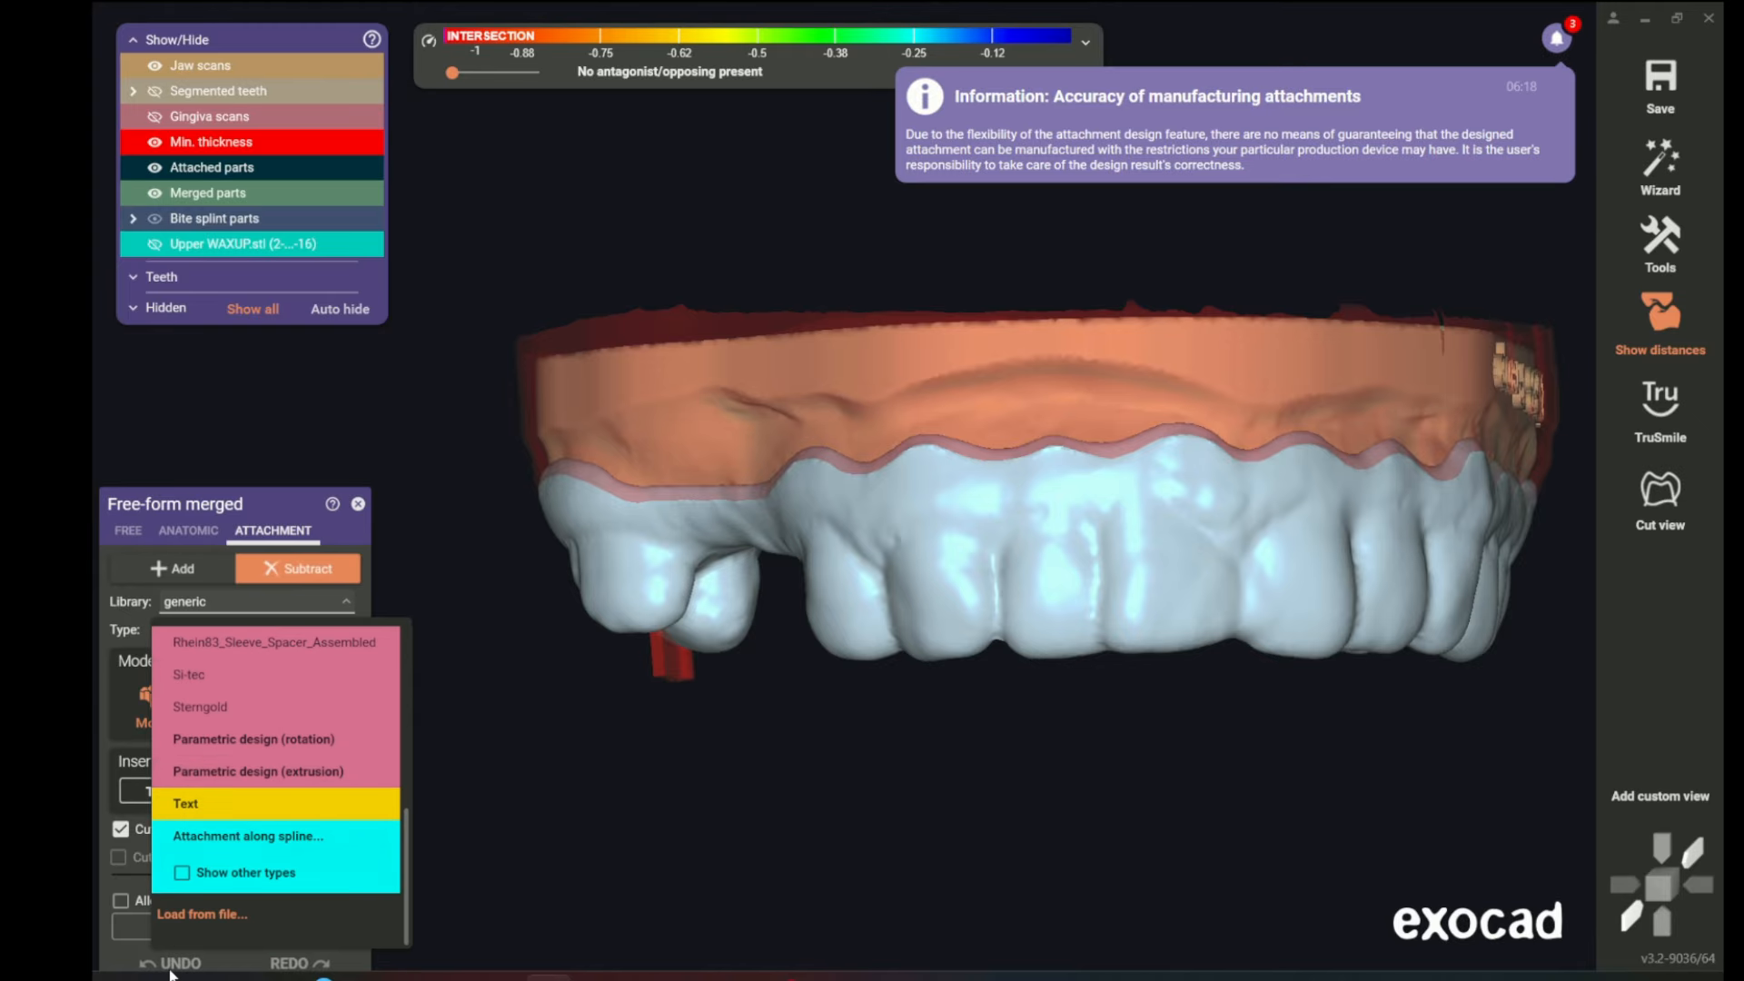
{"action": "left_click", "coordinate": [196, 918]}
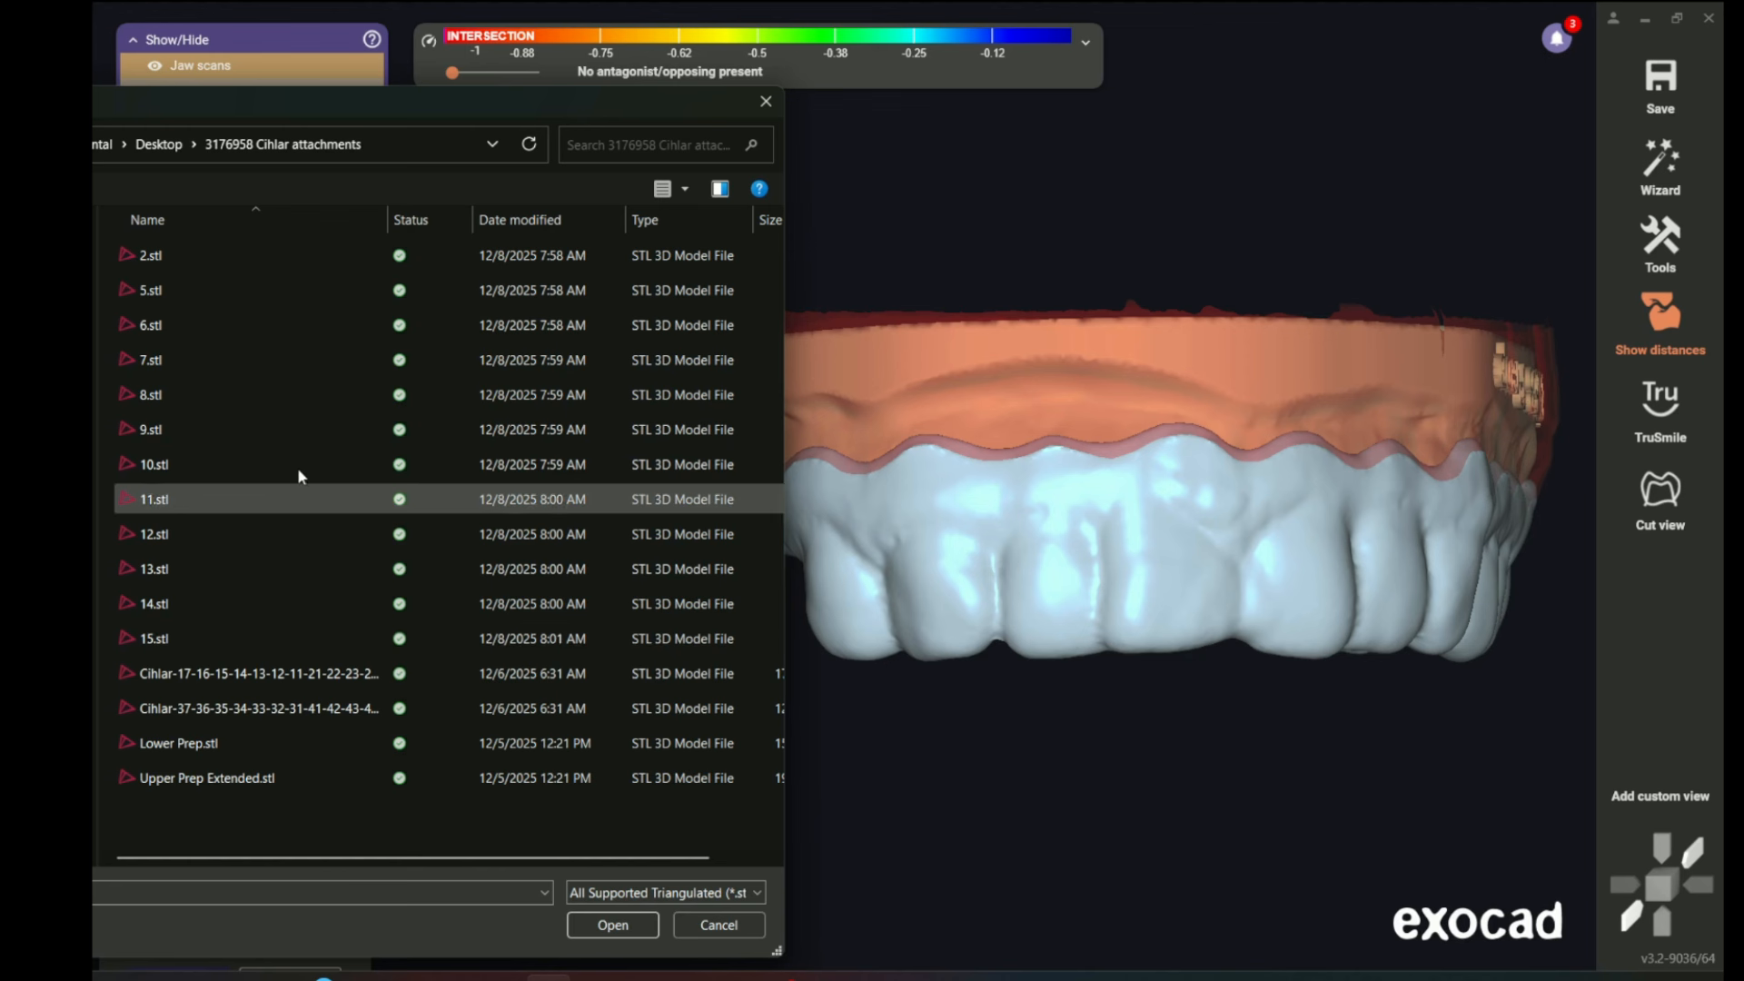
{"action": "left_click", "coordinate": [156, 263]}
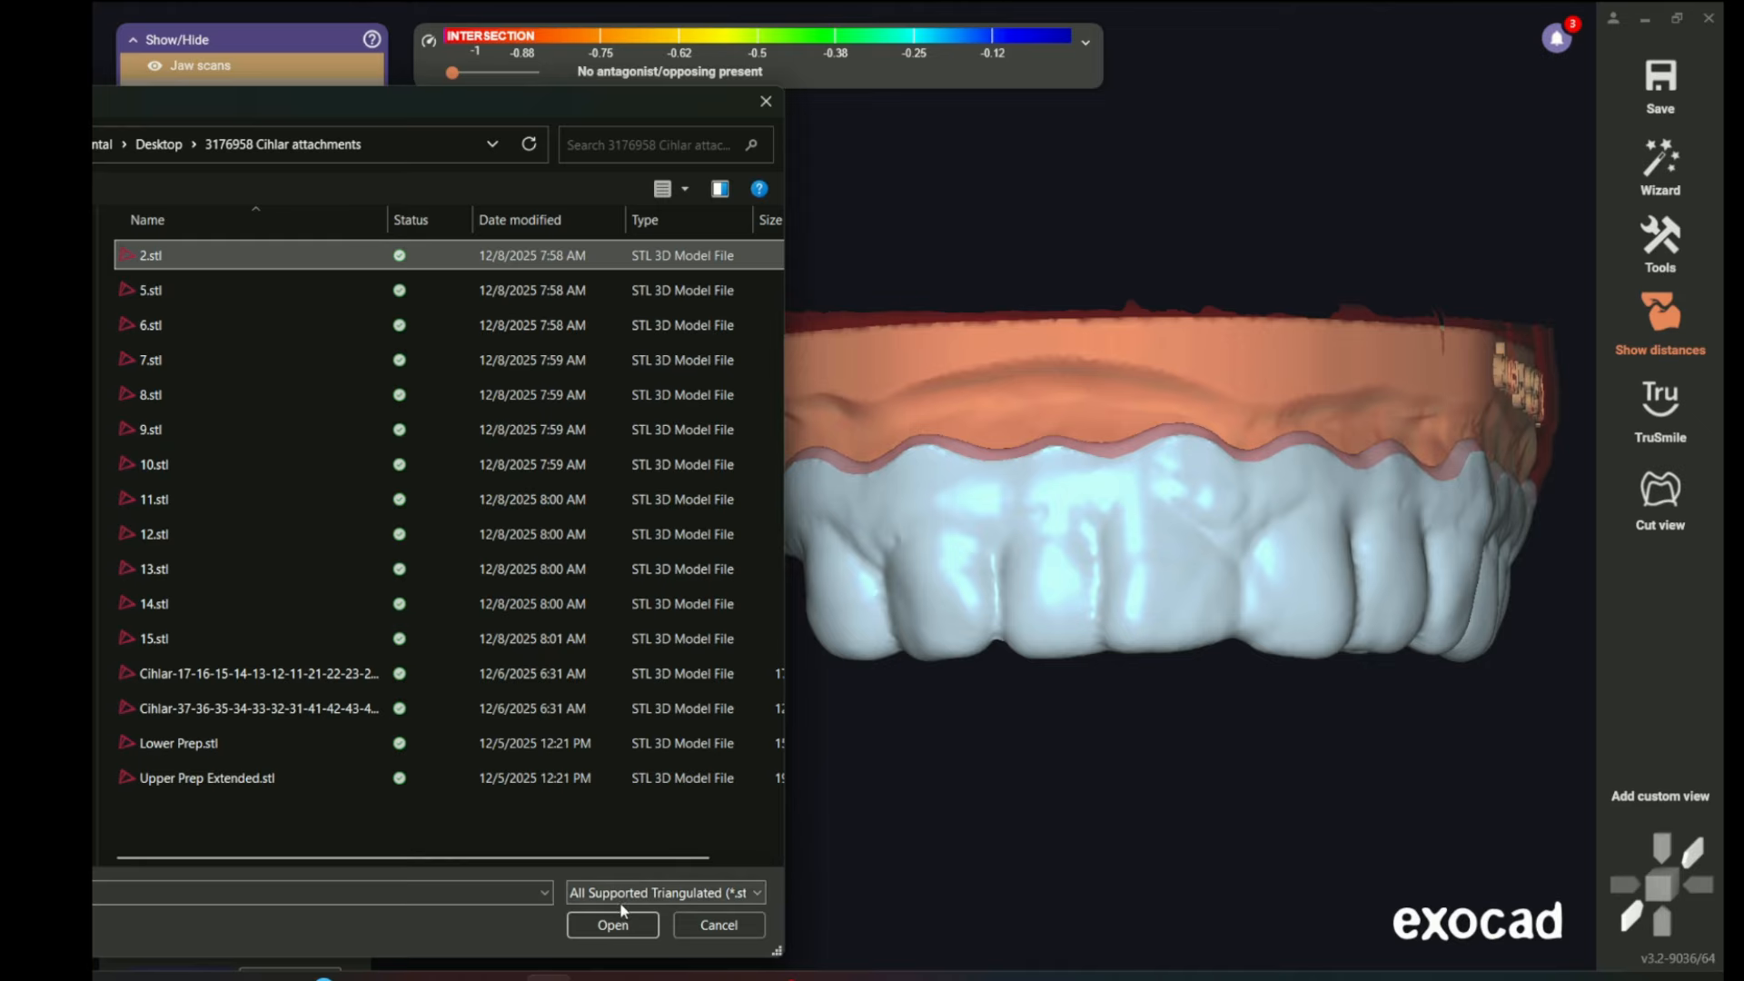
{"action": "left_click", "coordinate": [613, 925]}
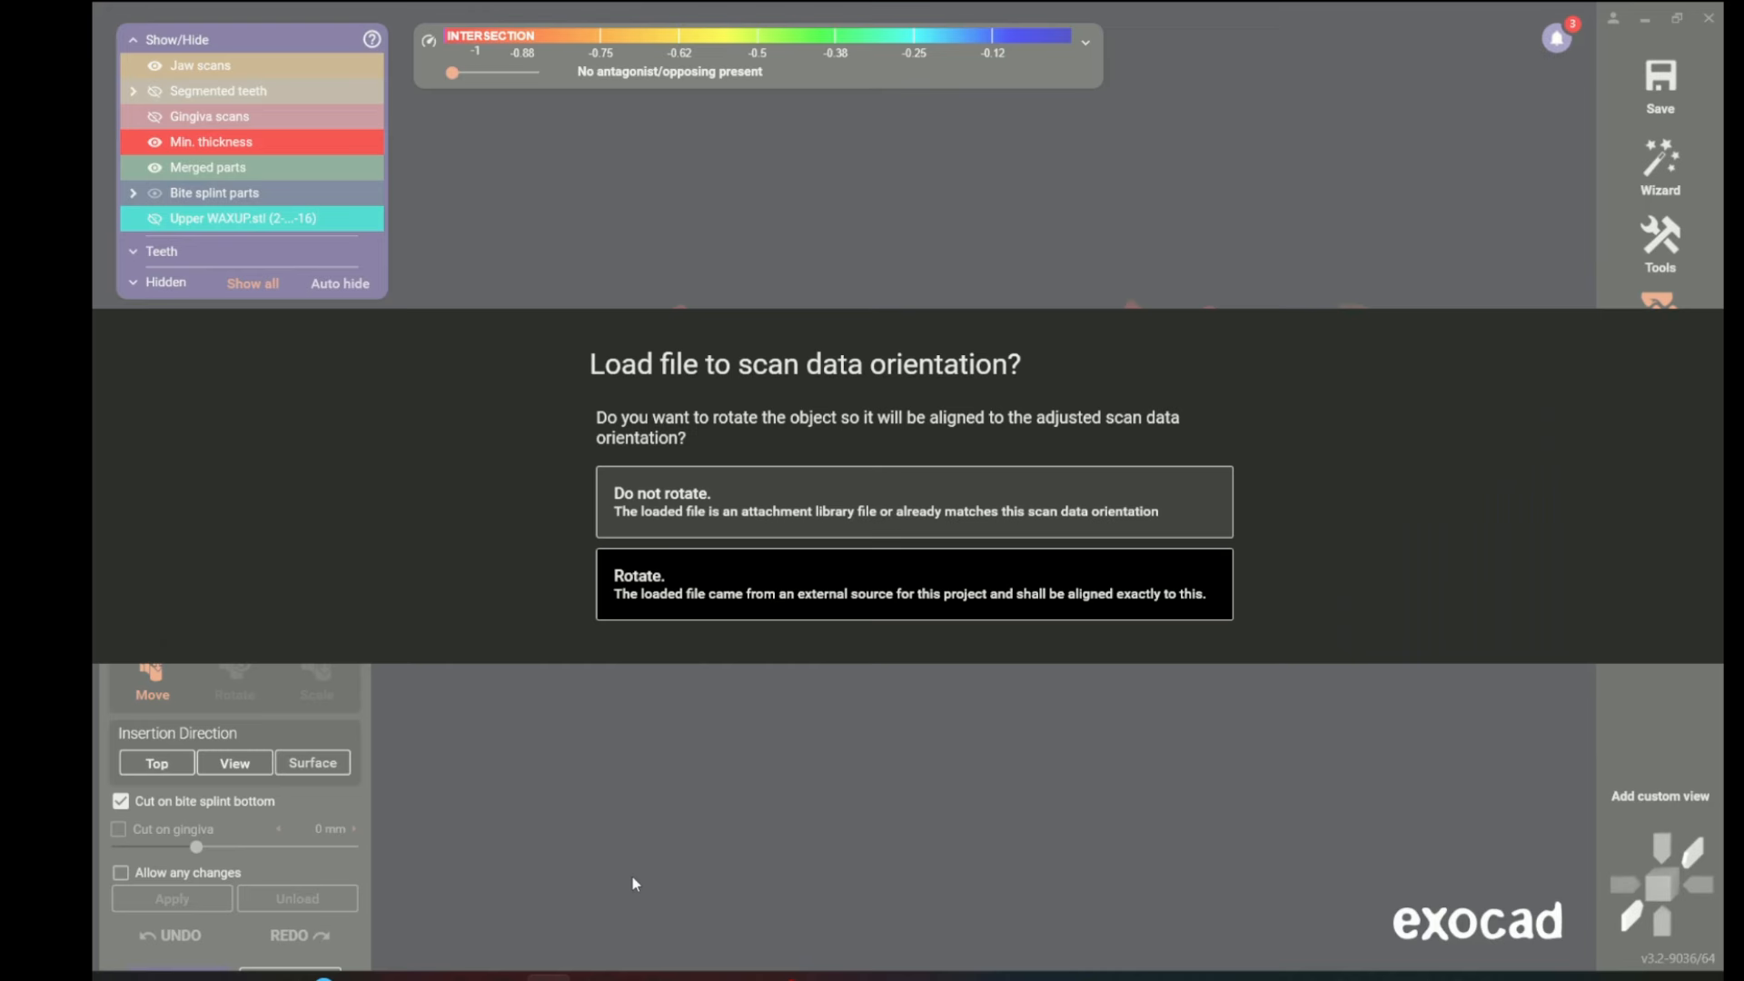
{"action": "left_click", "coordinate": [1100, 610]}
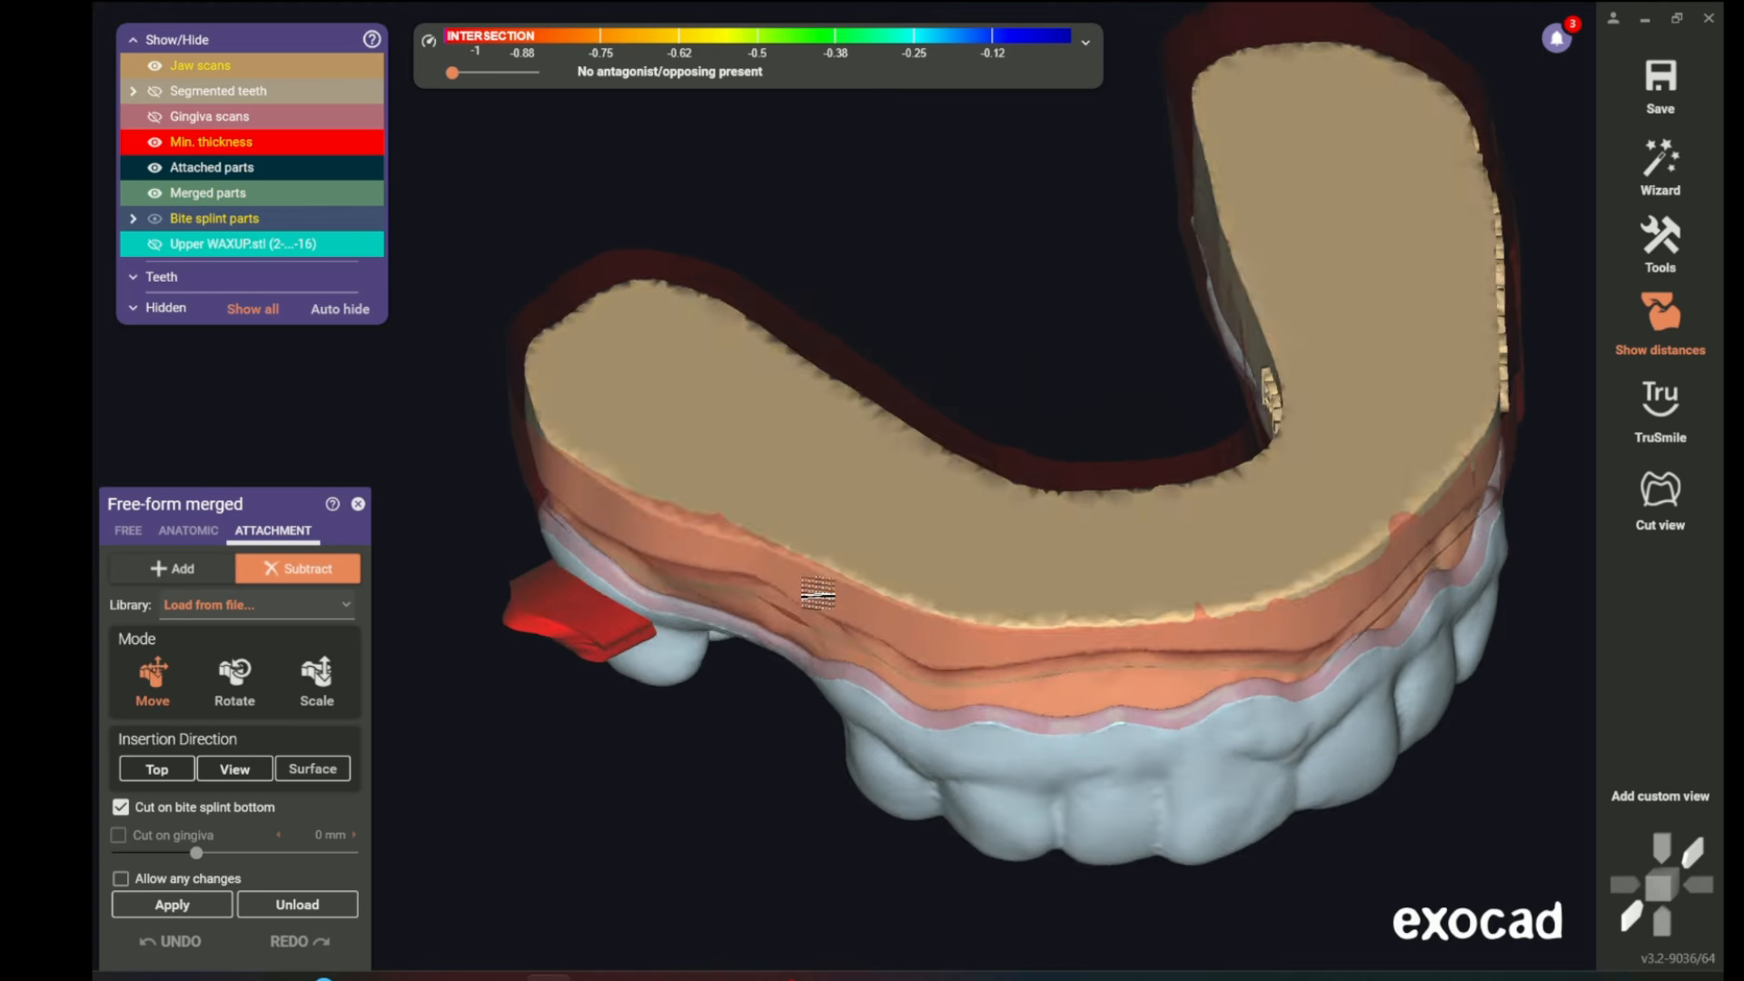
- Allow any changes for the loaded attachment and subtract it from the facial side of the splint's rear molar
{"action": "right_click_drag", "start_coordinate": [816, 597], "coordinate": [813, 592]}
{"action": "scroll", "coordinate": [685, 565], "scroll_direction": "up", "scroll_amount": 4}
{"action": "right_click_drag", "start_coordinate": [744, 521], "coordinate": [747, 535]}
{"action": "middle_click_drag", "start_coordinate": [791, 683], "coordinate": [836, 588]}
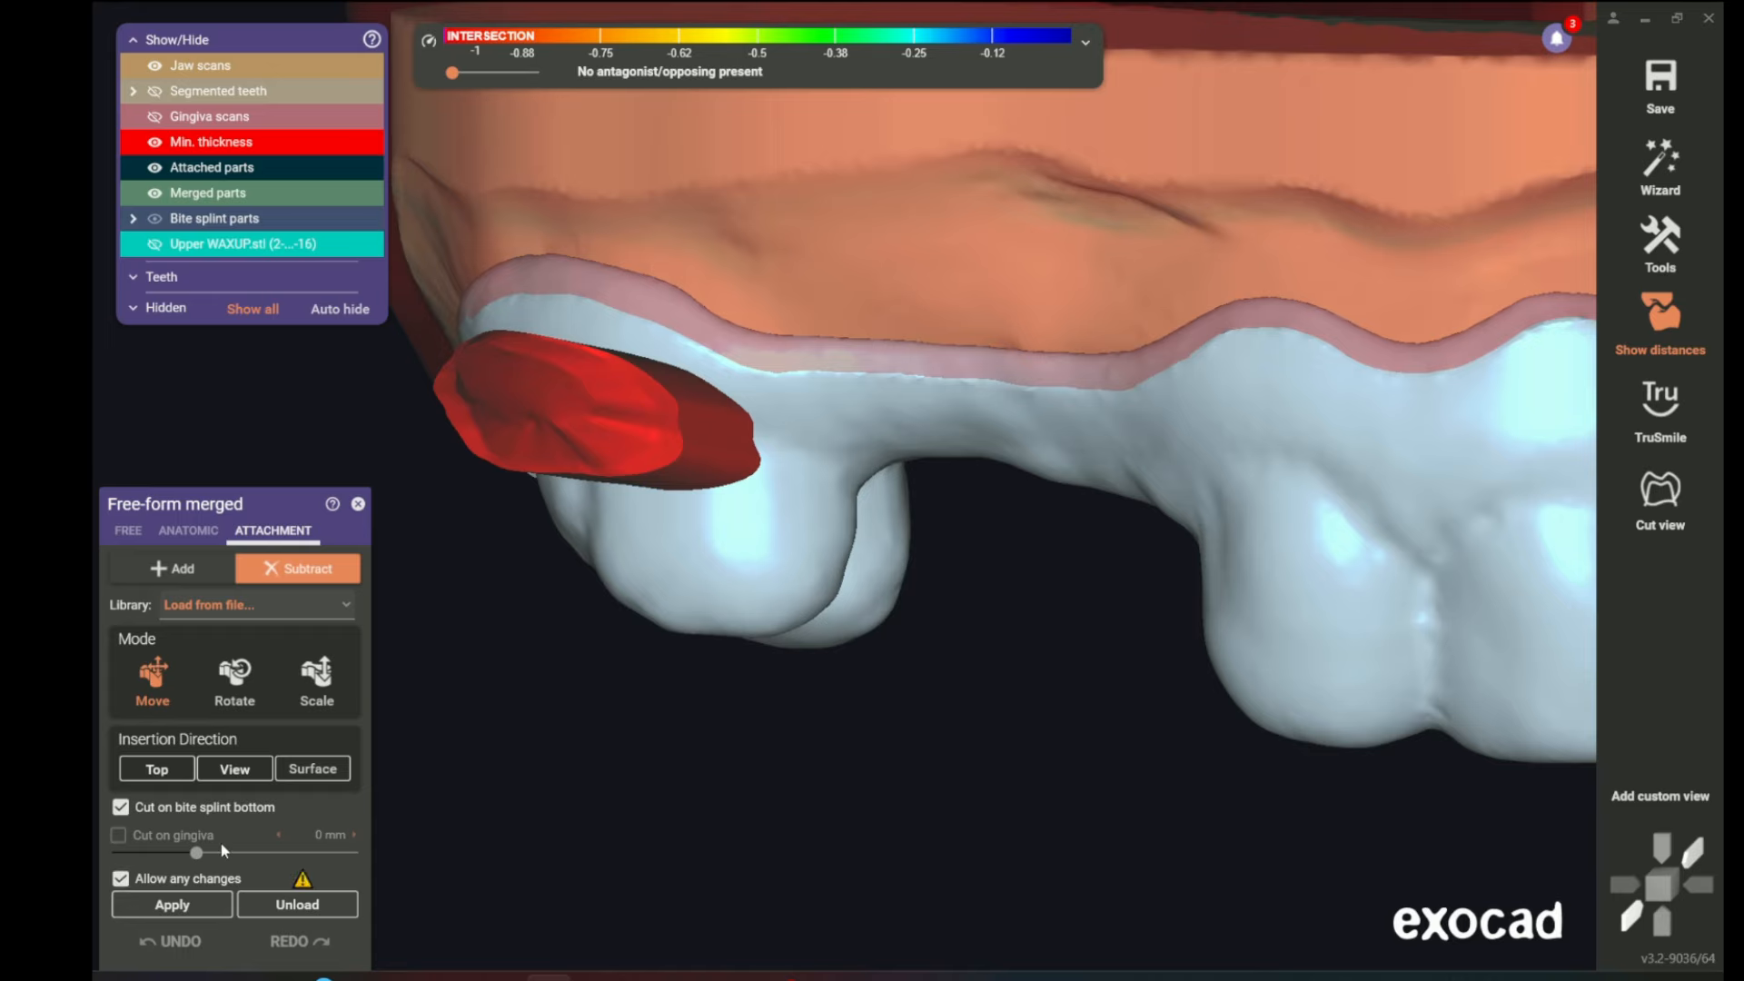
{"action": "left_click", "coordinate": [181, 908]}
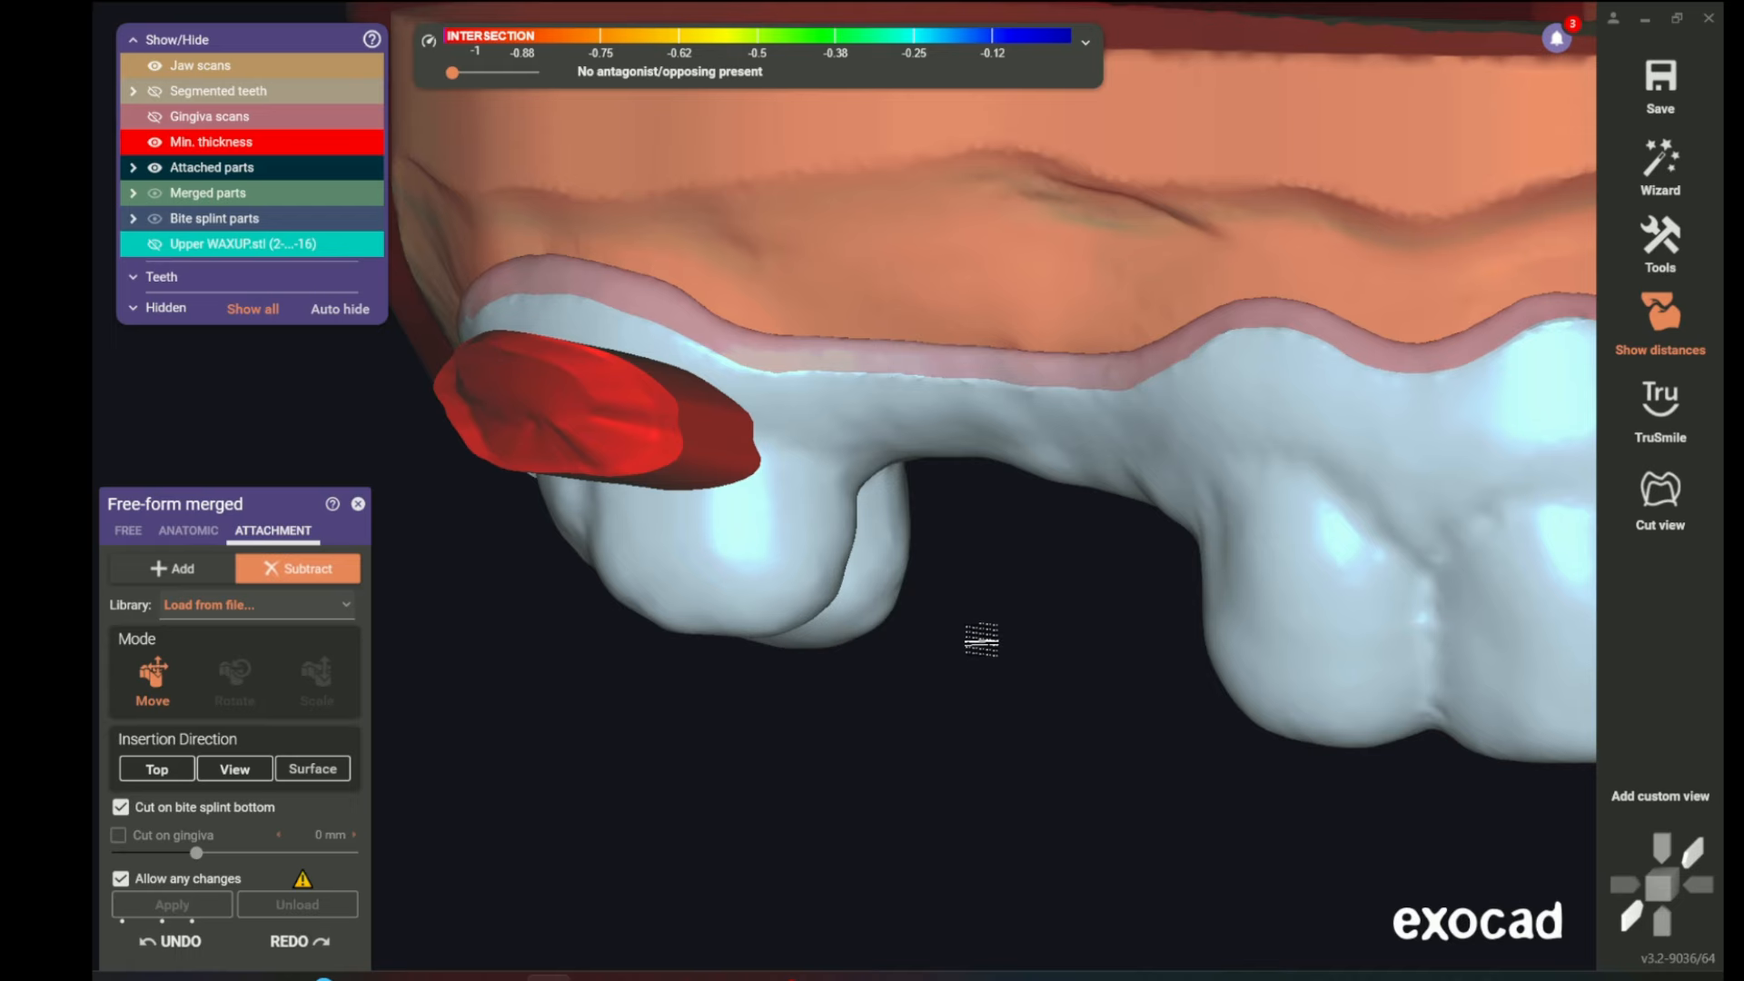
- Hide the minimum thickness display and inspect the opening cut in the rear molar
{"action": "left_click", "coordinate": [159, 143]}
{"action": "right_click_drag", "start_coordinate": [799, 400], "coordinate": [816, 319]}
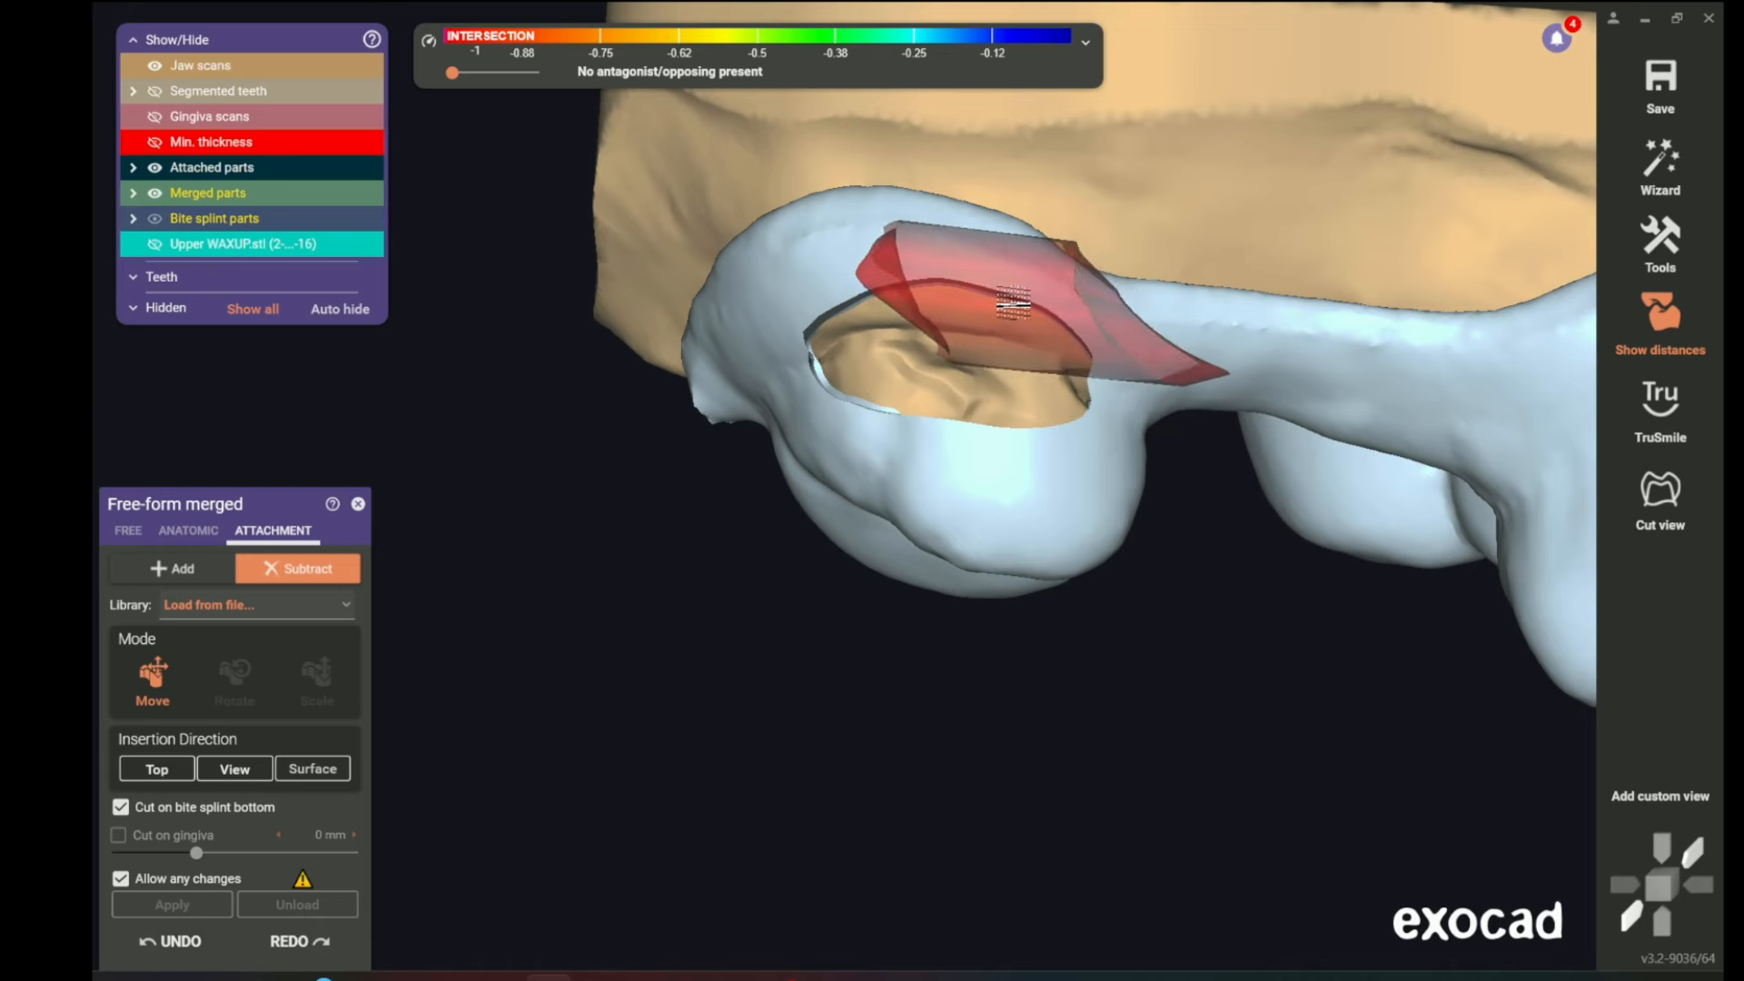
{"action": "left_click_drag", "start_coordinate": [303, 243], "coordinate": [385, 248]}
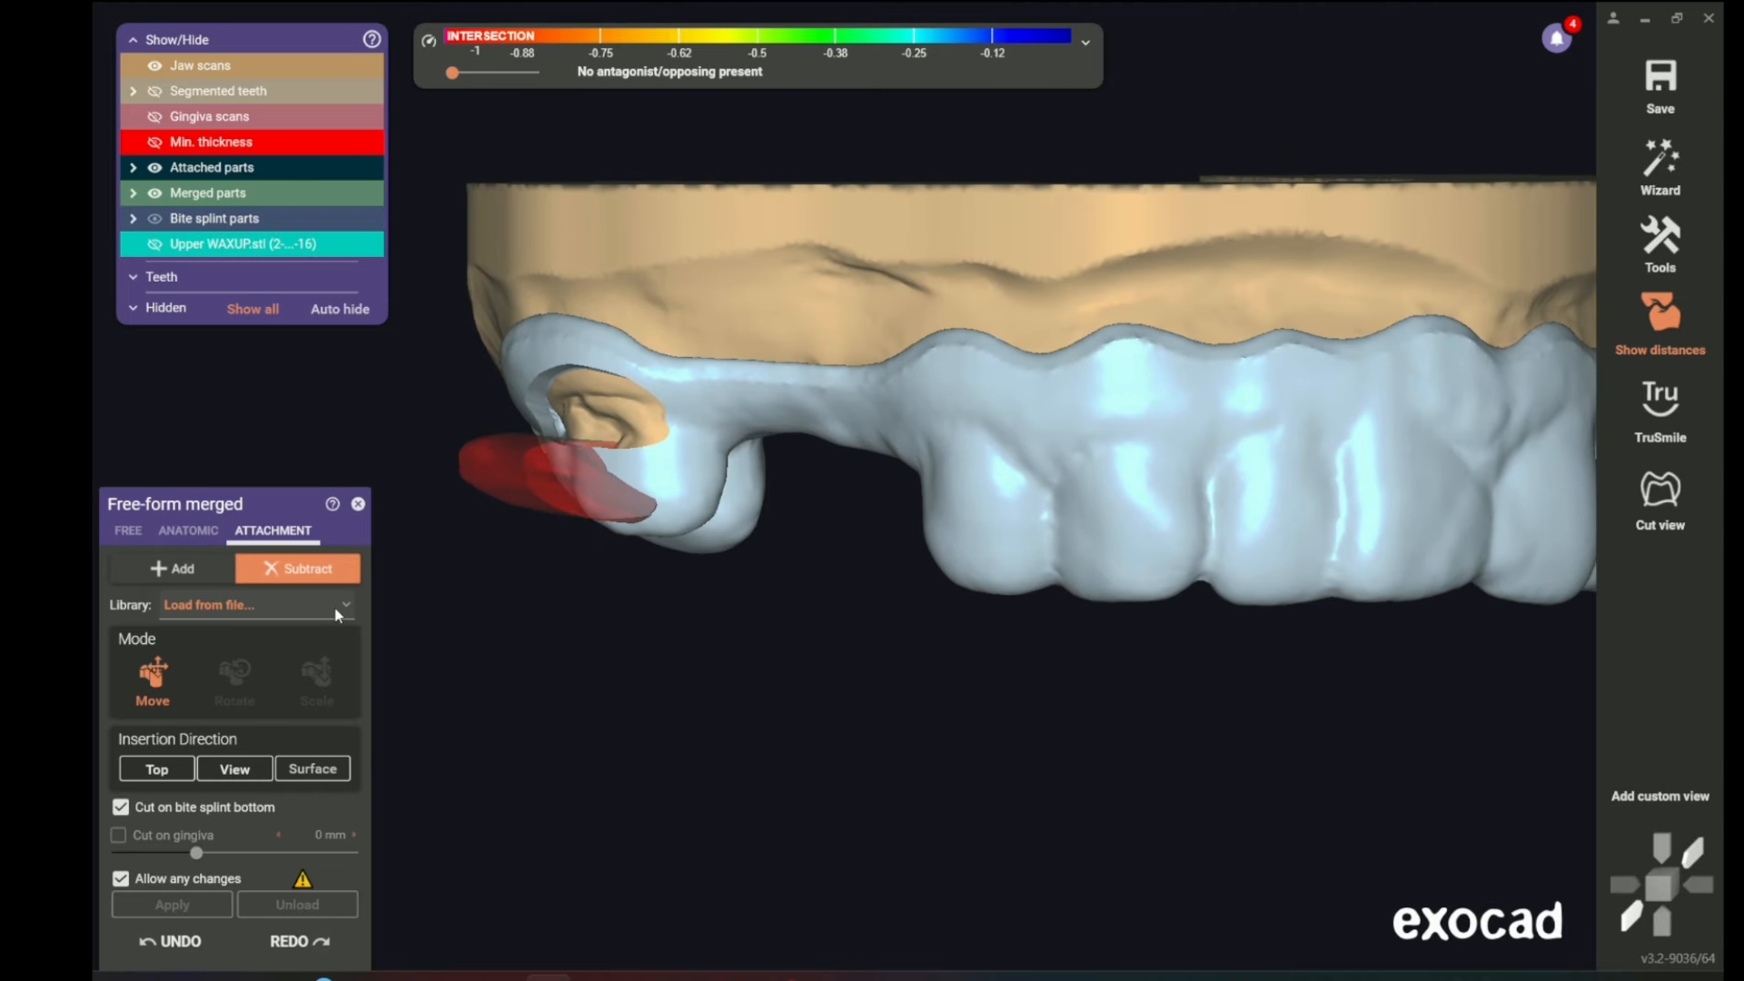
- Load 5.stl rotated to the scan data orientation and subtract it from the splint tooth in front of the gap
{"action": "left_click", "coordinate": [338, 608]}
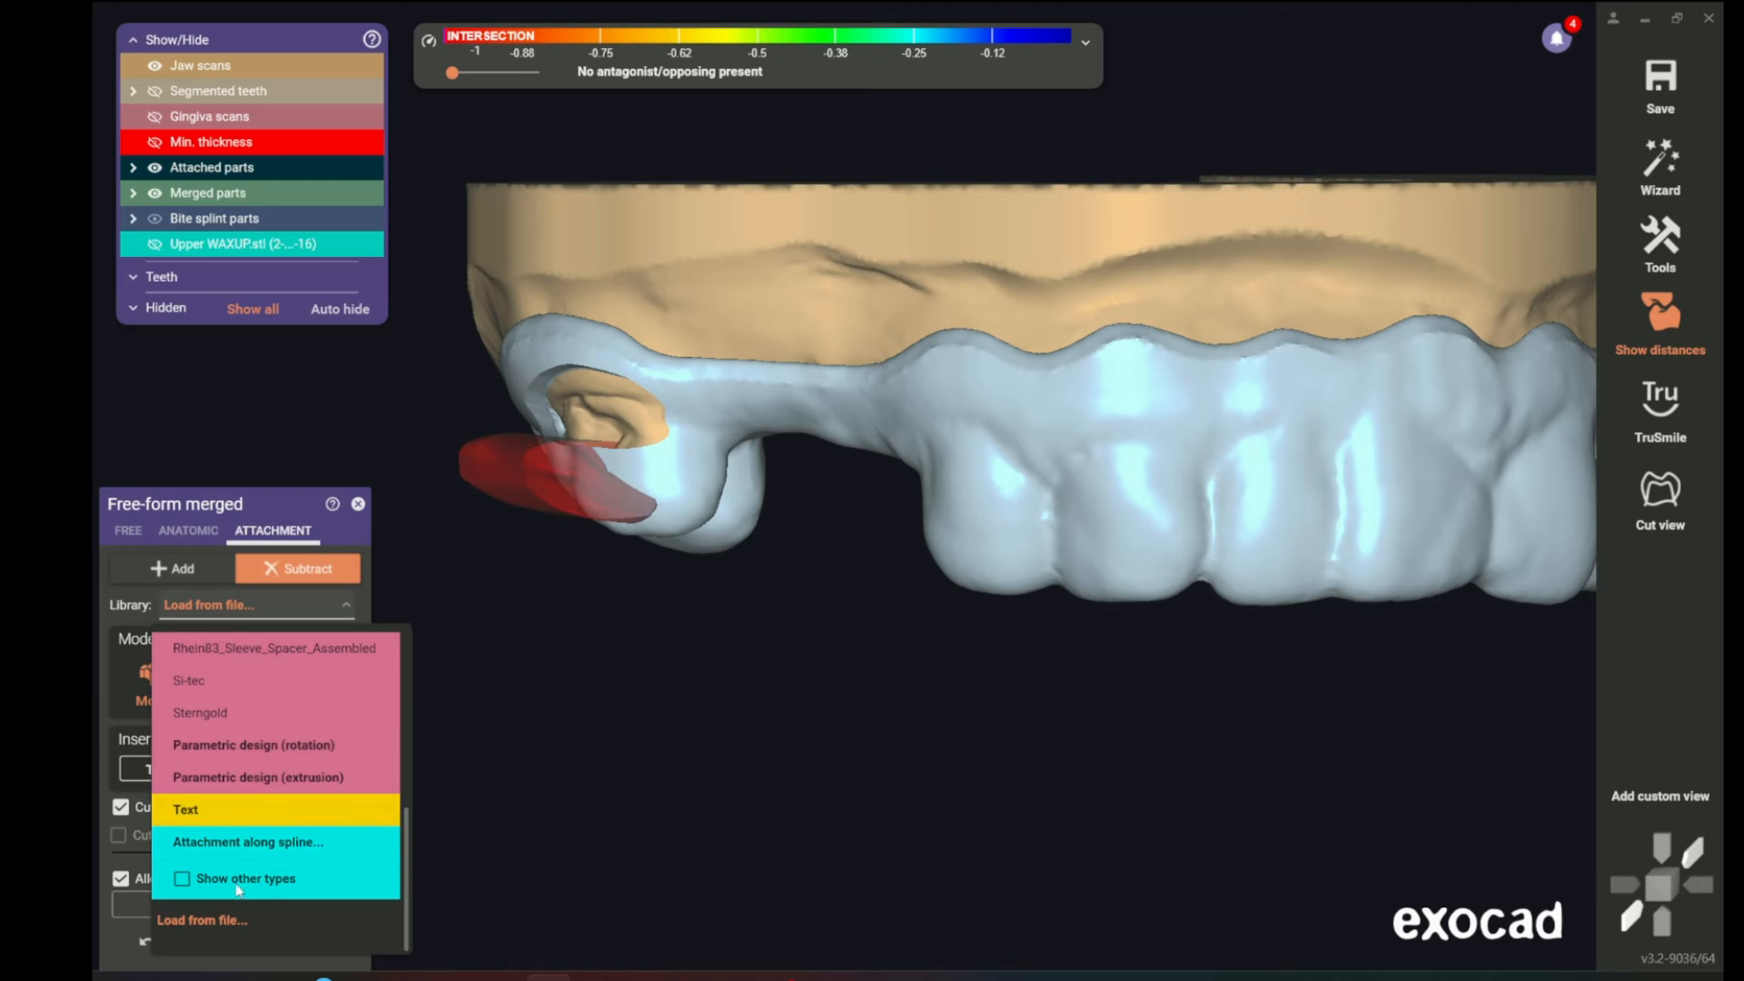
{"action": "left_click", "coordinate": [207, 922]}
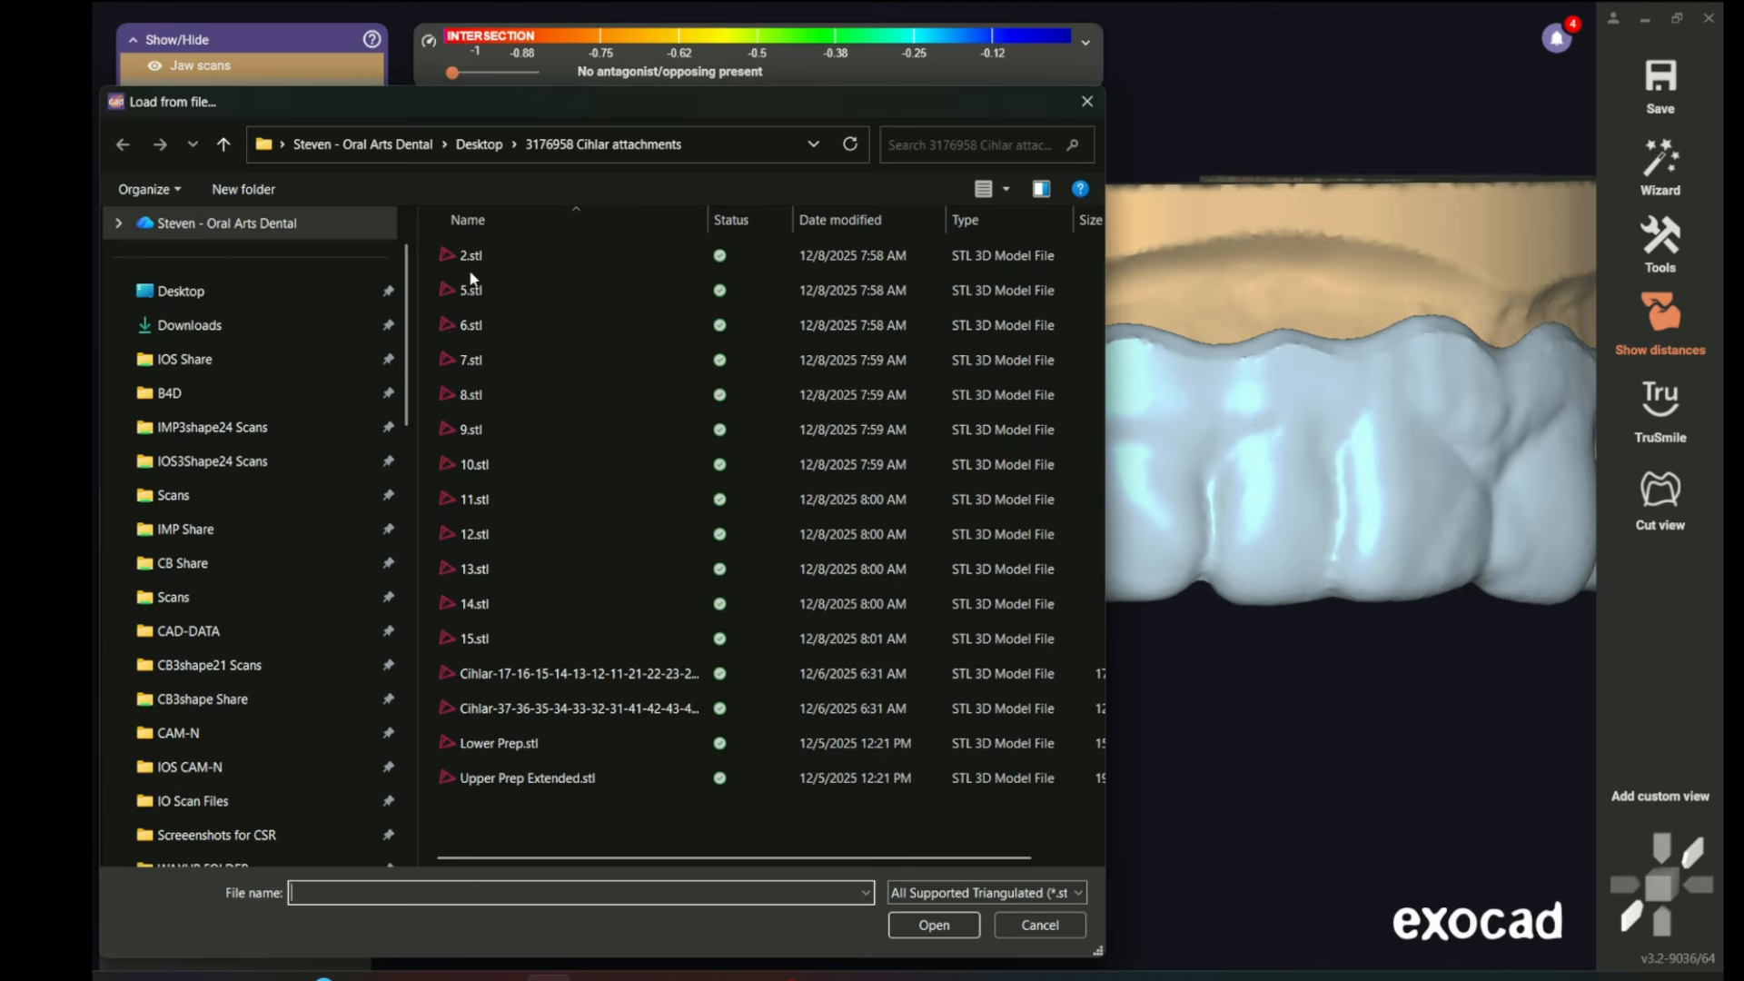
{"action": "left_click", "coordinate": [466, 293]}
{"action": "left_click", "coordinate": [949, 926]}
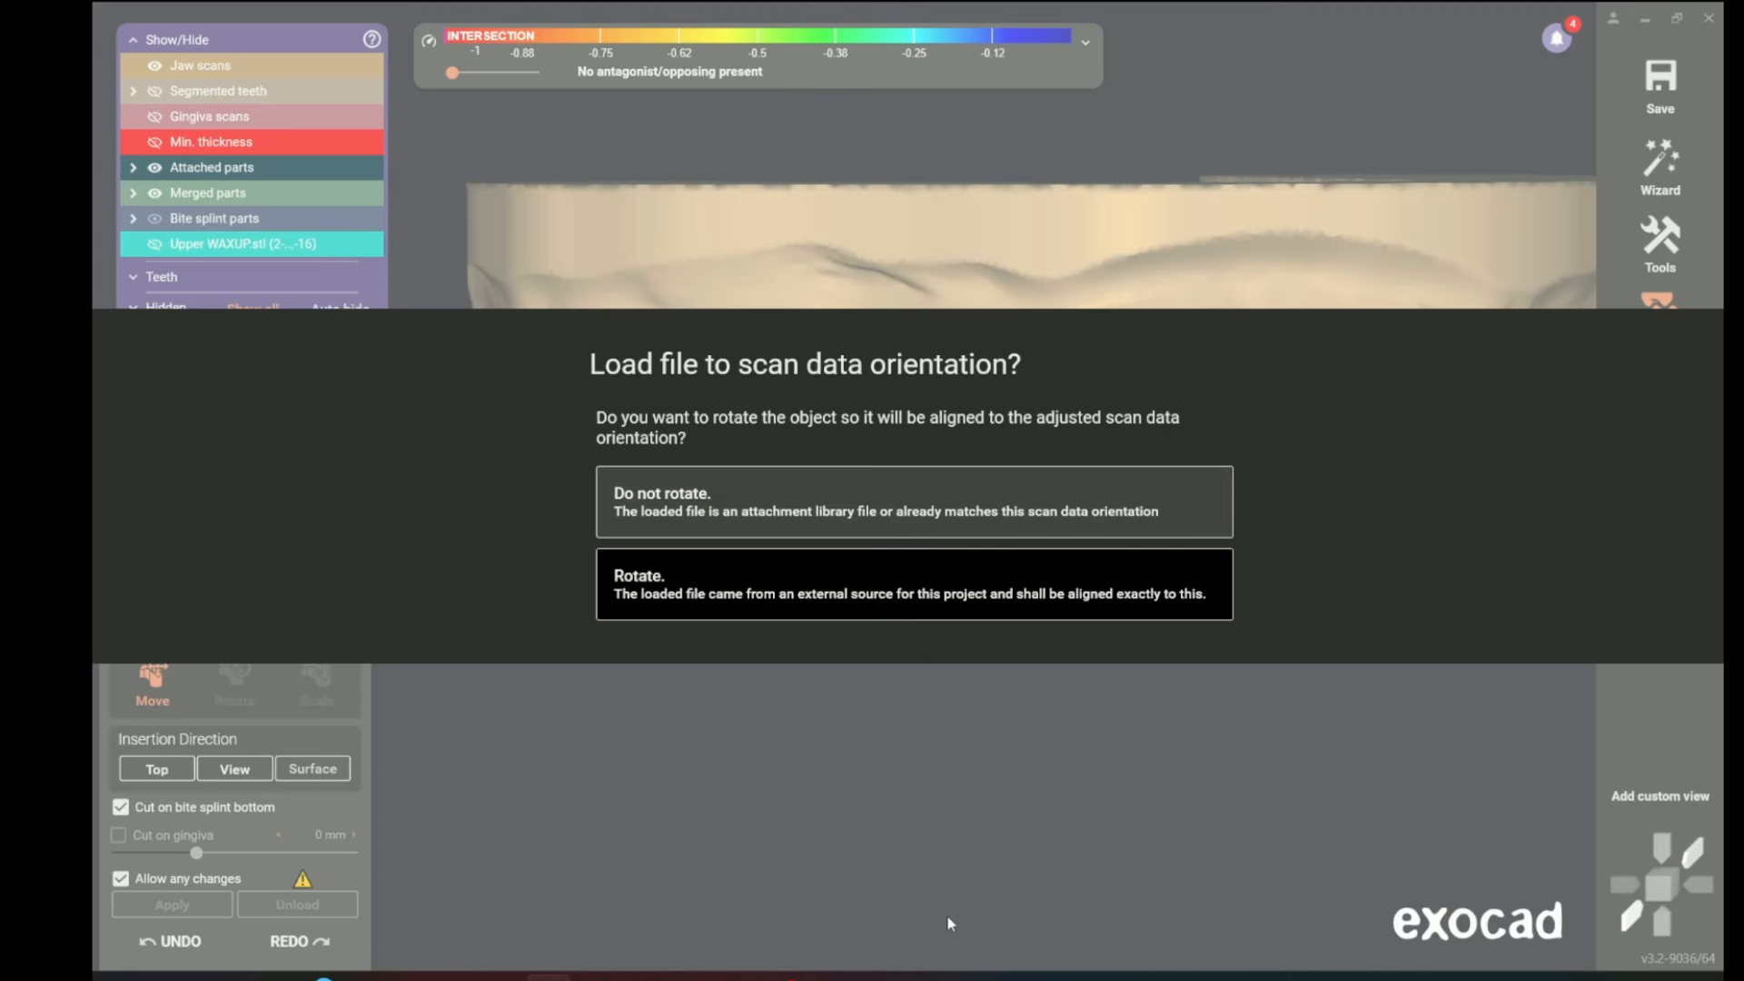
{"action": "left_click", "coordinate": [704, 590]}
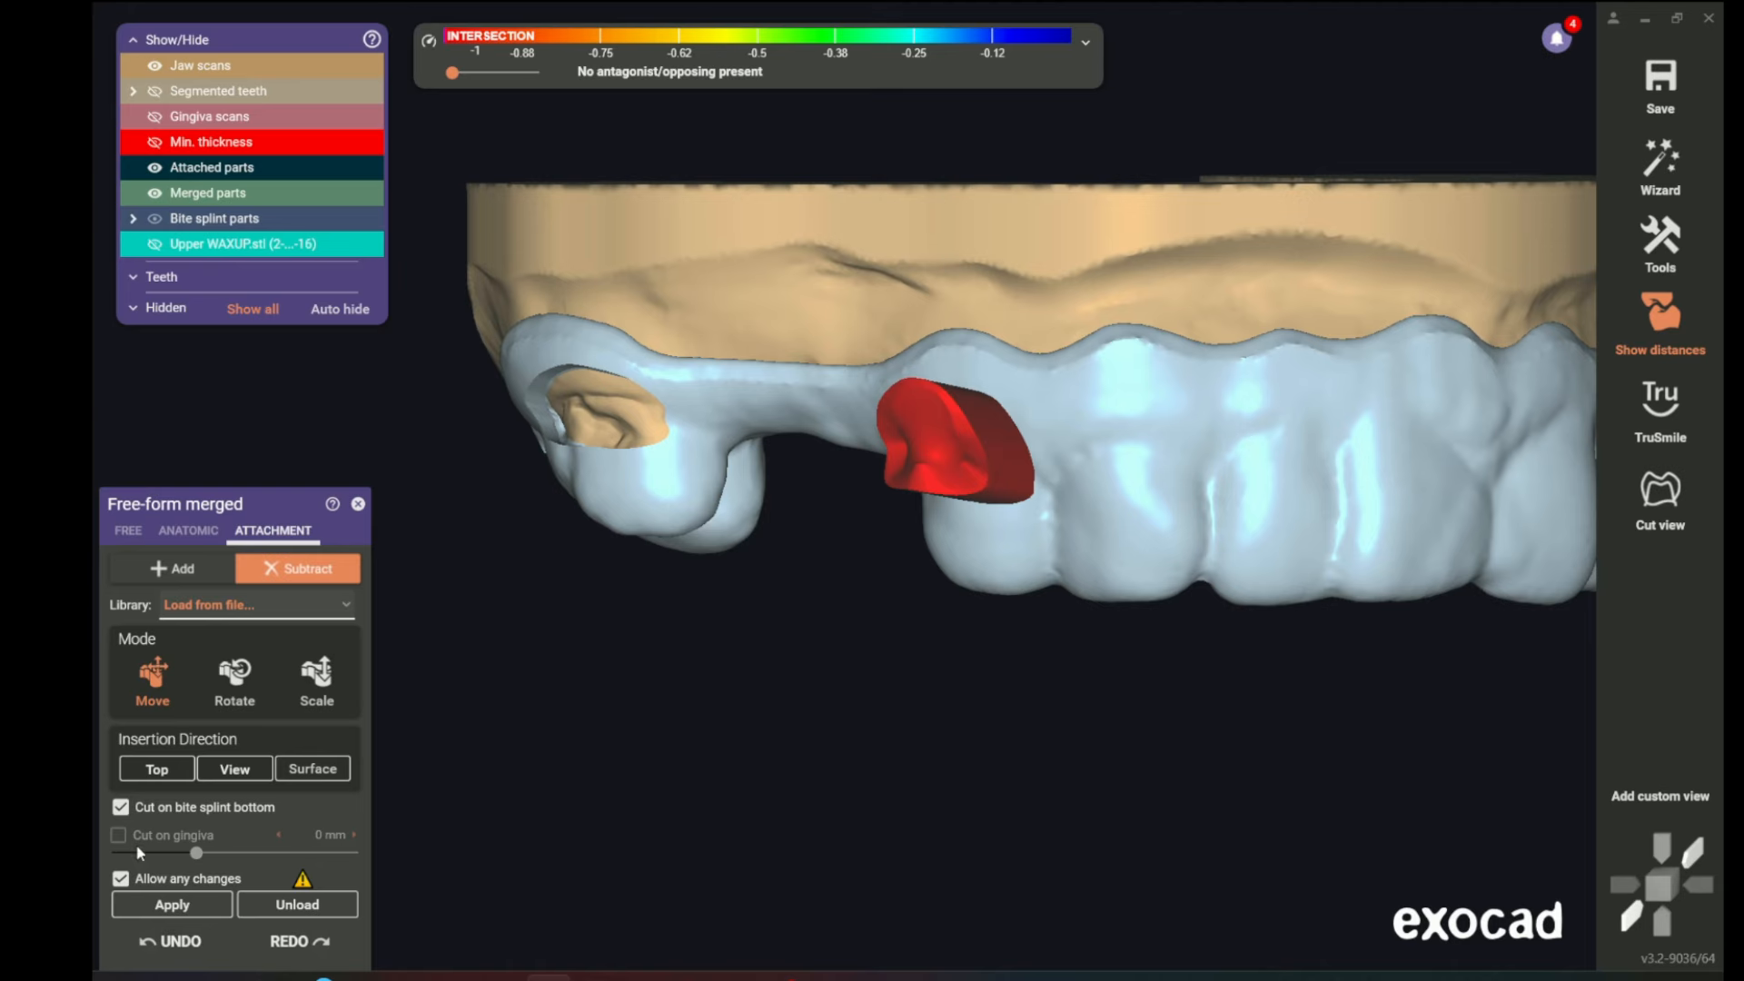
{"action": "left_click", "coordinate": [172, 905]}
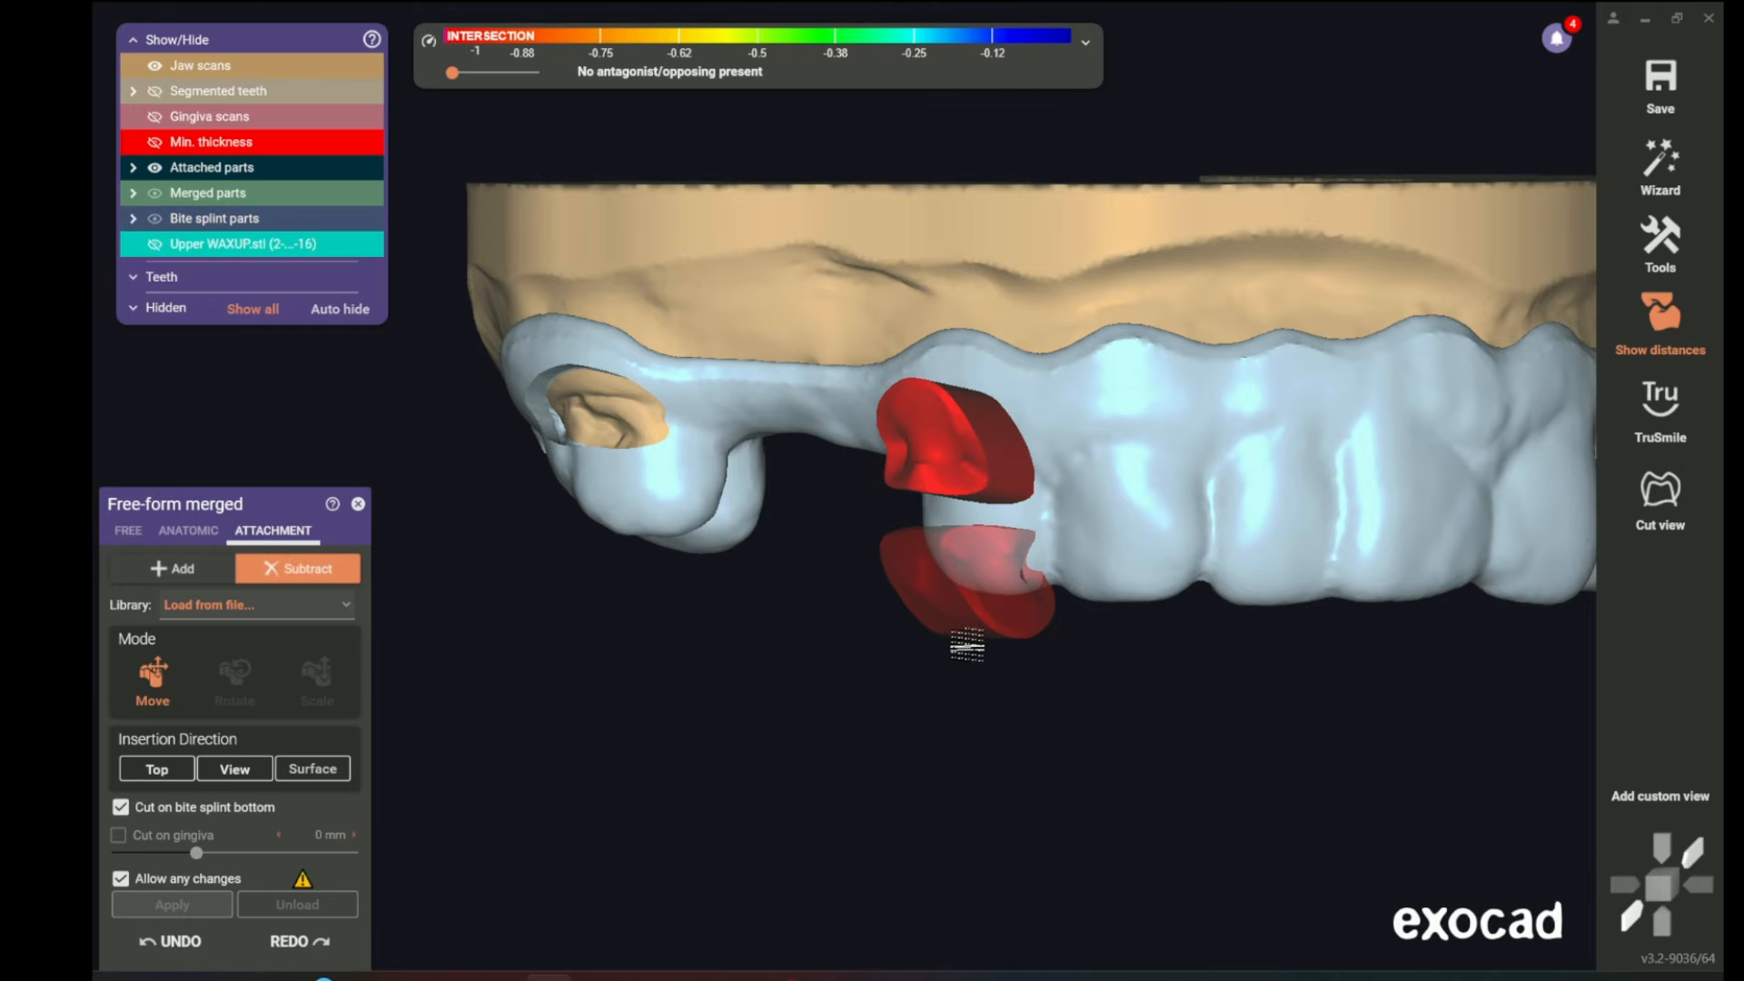
{"action": "left_click_drag", "start_coordinate": [991, 613], "coordinate": [989, 745]}
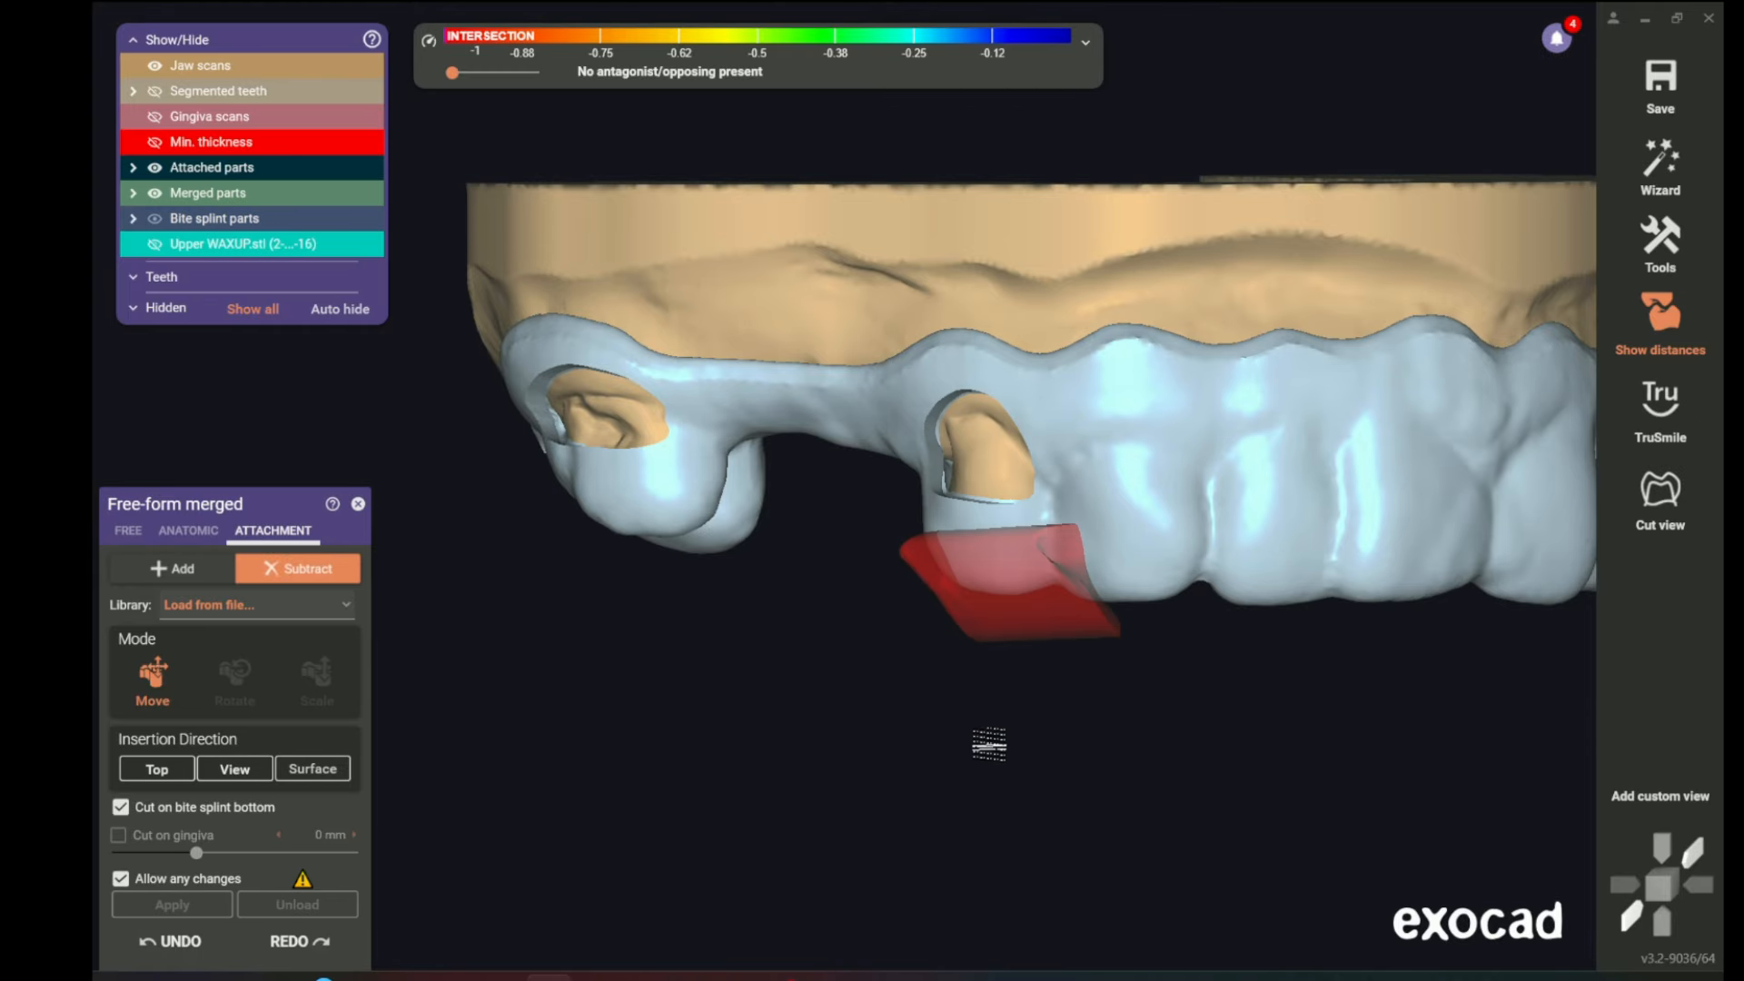
{"action": "middle_click_drag", "start_coordinate": [987, 797], "coordinate": [908, 783]}
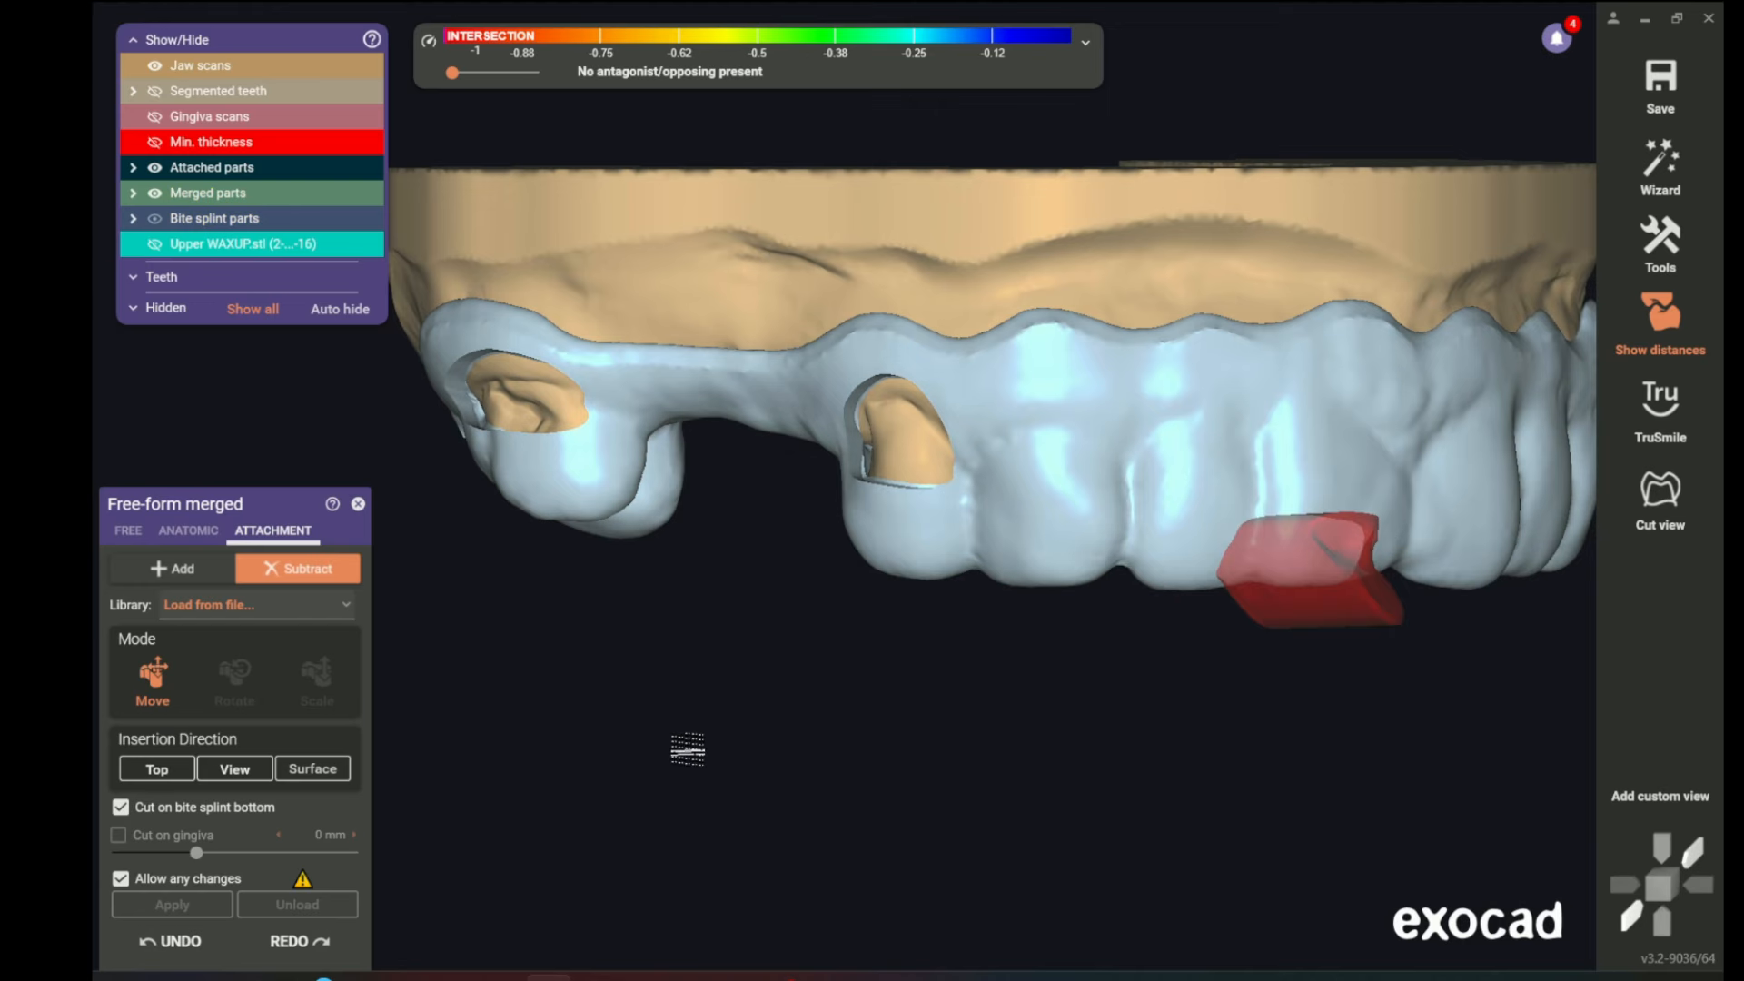
- Load 6.stl rotated to the scan data orientation and subtract it from the neighbouring splint tooth
{"action": "left_click", "coordinate": [269, 615]}
{"action": "left_click", "coordinate": [270, 614]}
{"action": "left_click", "coordinate": [270, 615]}
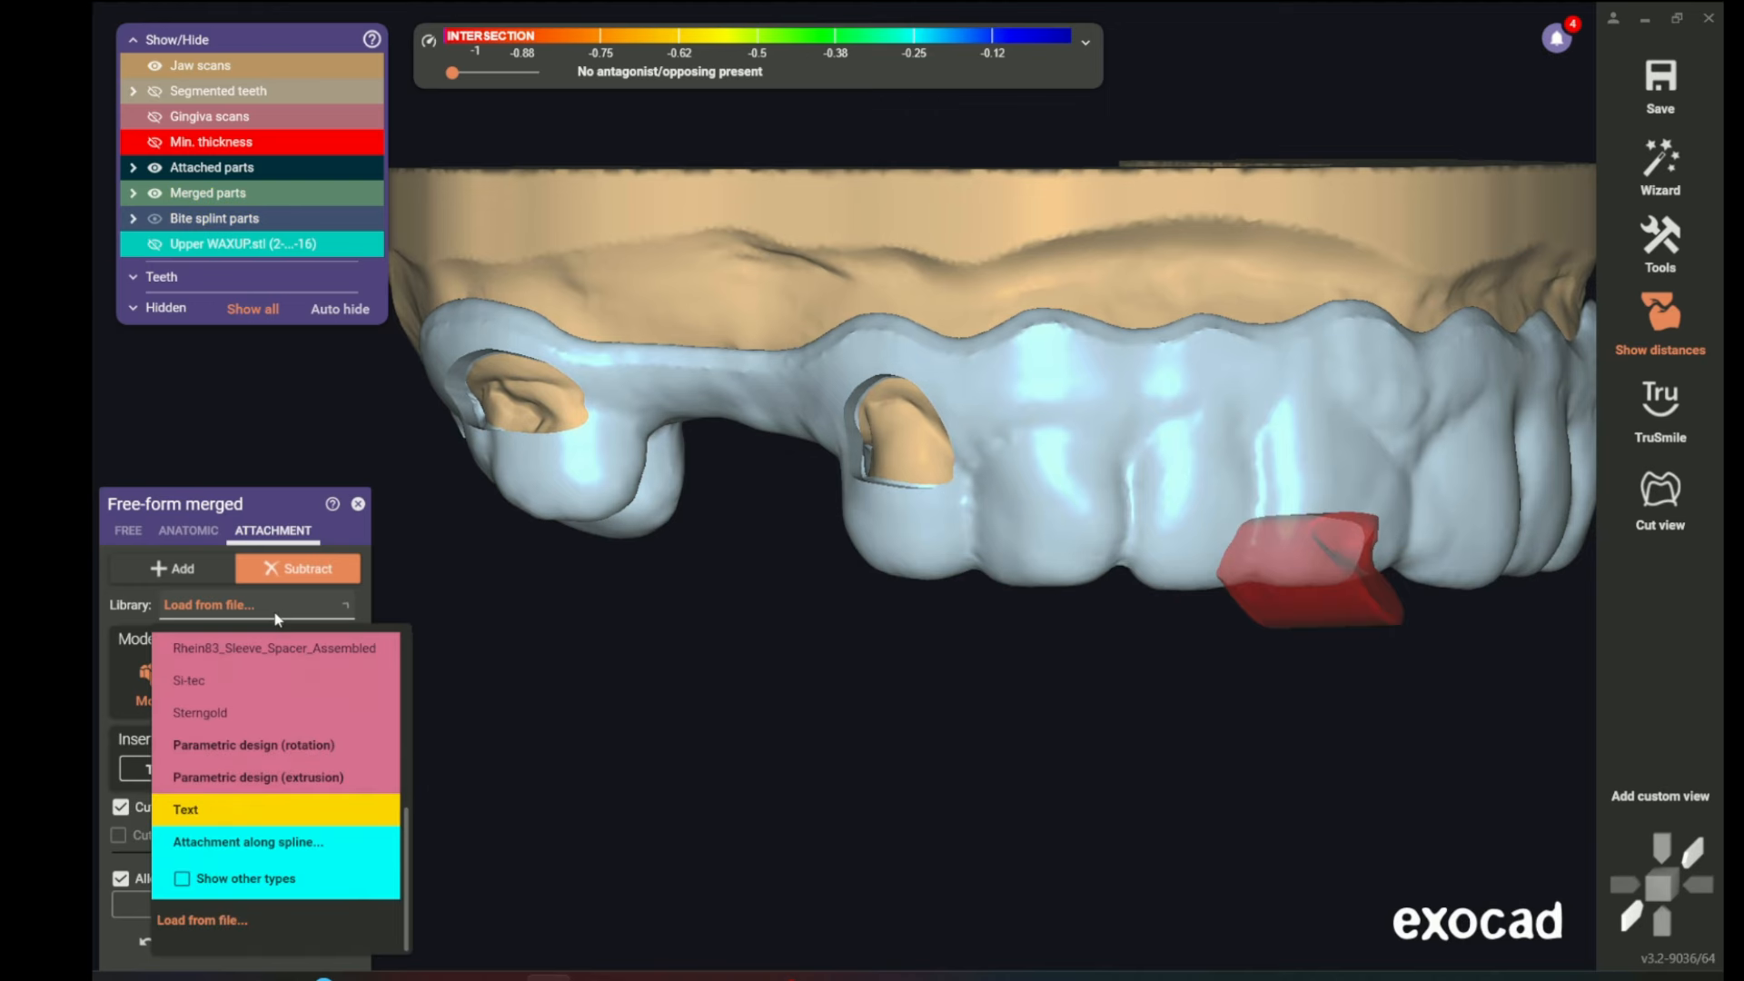
{"action": "left_click", "coordinate": [203, 924]}
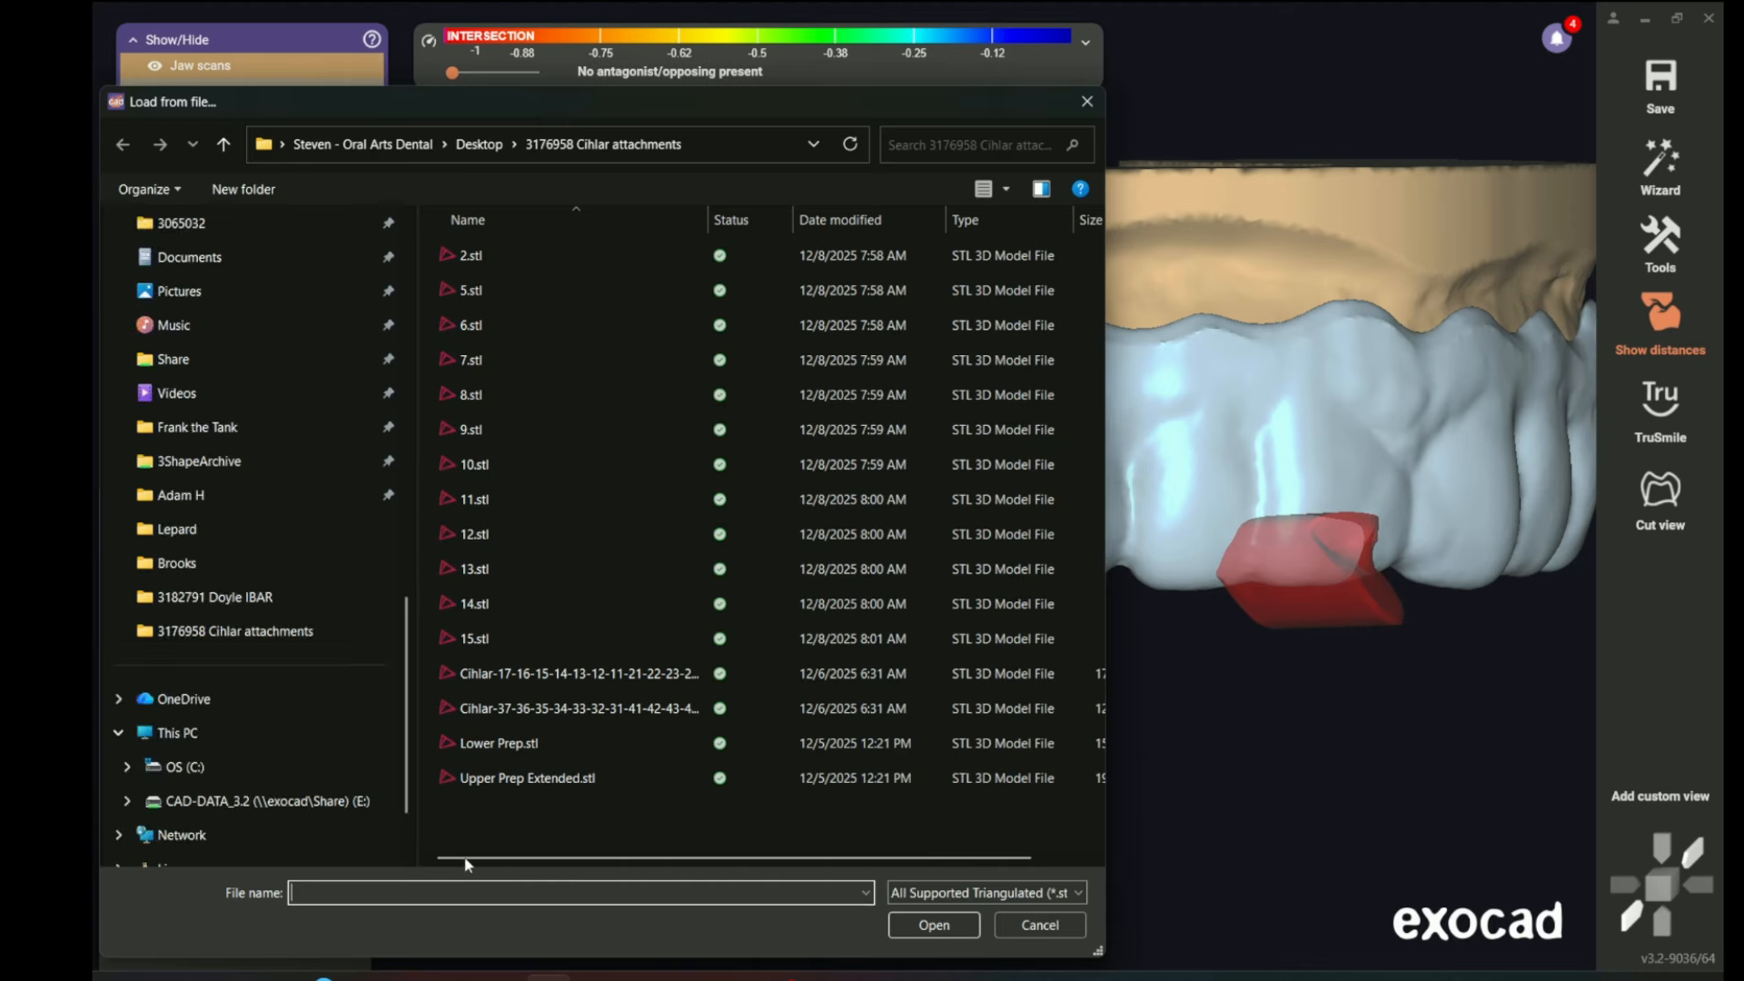
{"action": "left_click", "coordinate": [488, 327]}
{"action": "left_click", "coordinate": [932, 923]}
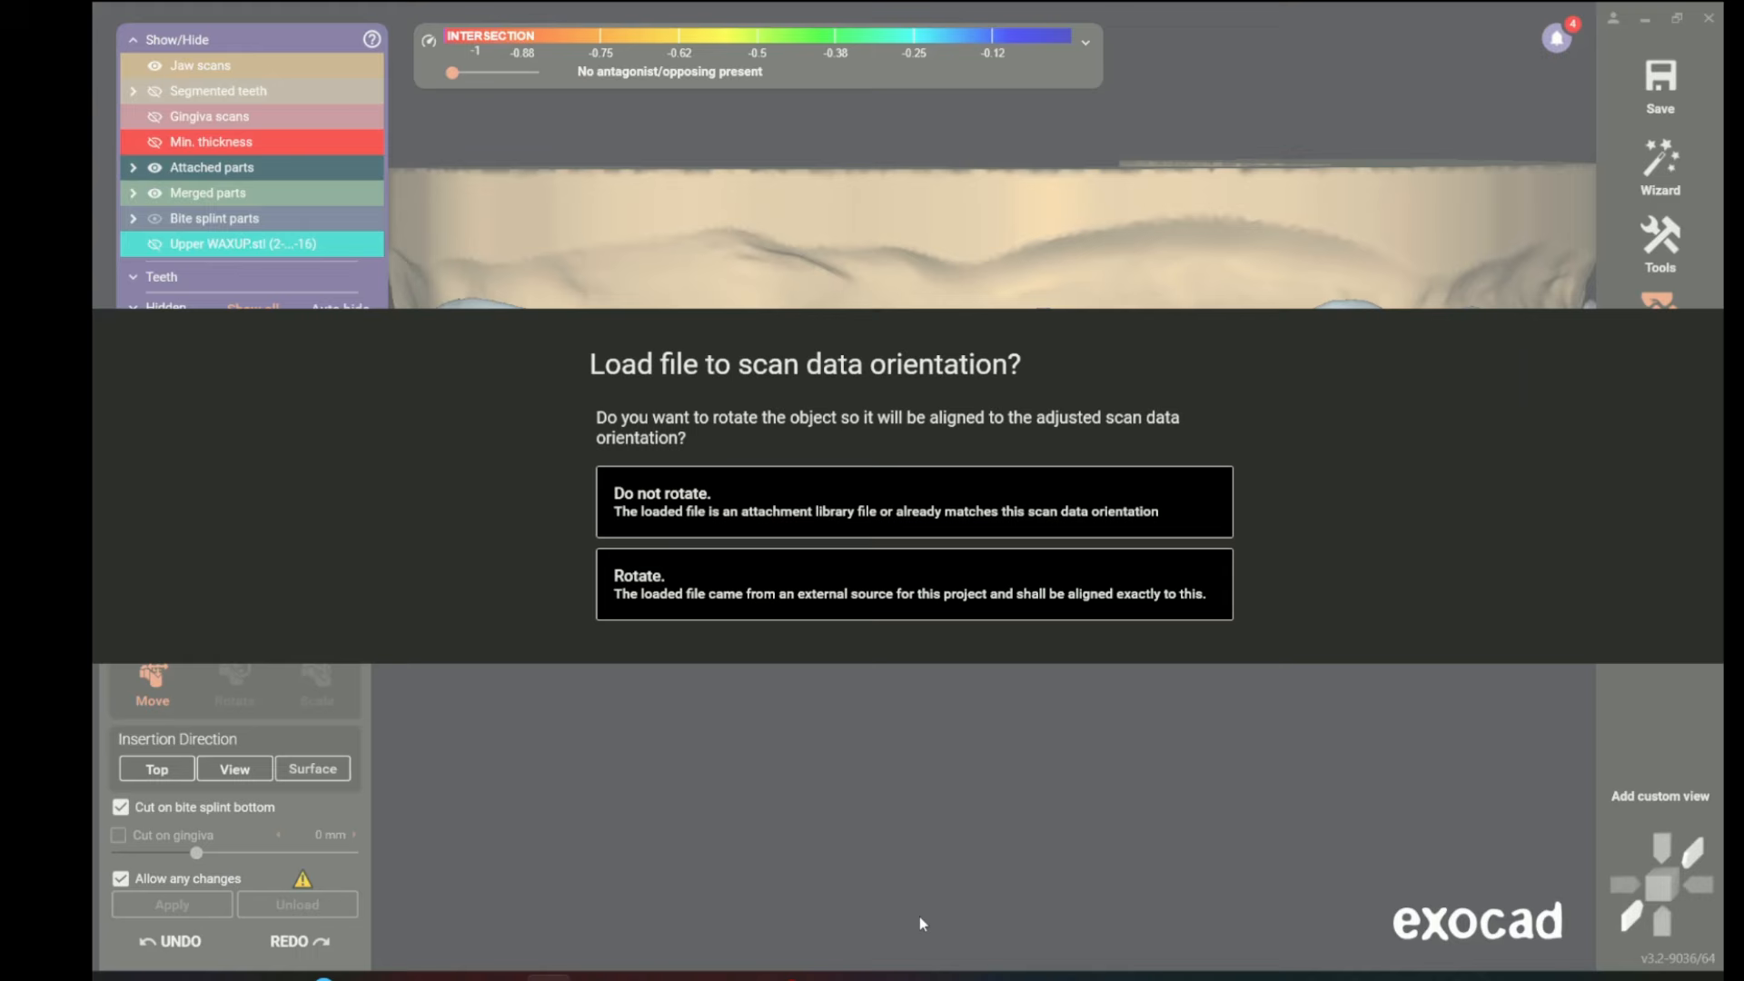
{"action": "left_click", "coordinate": [681, 589]}
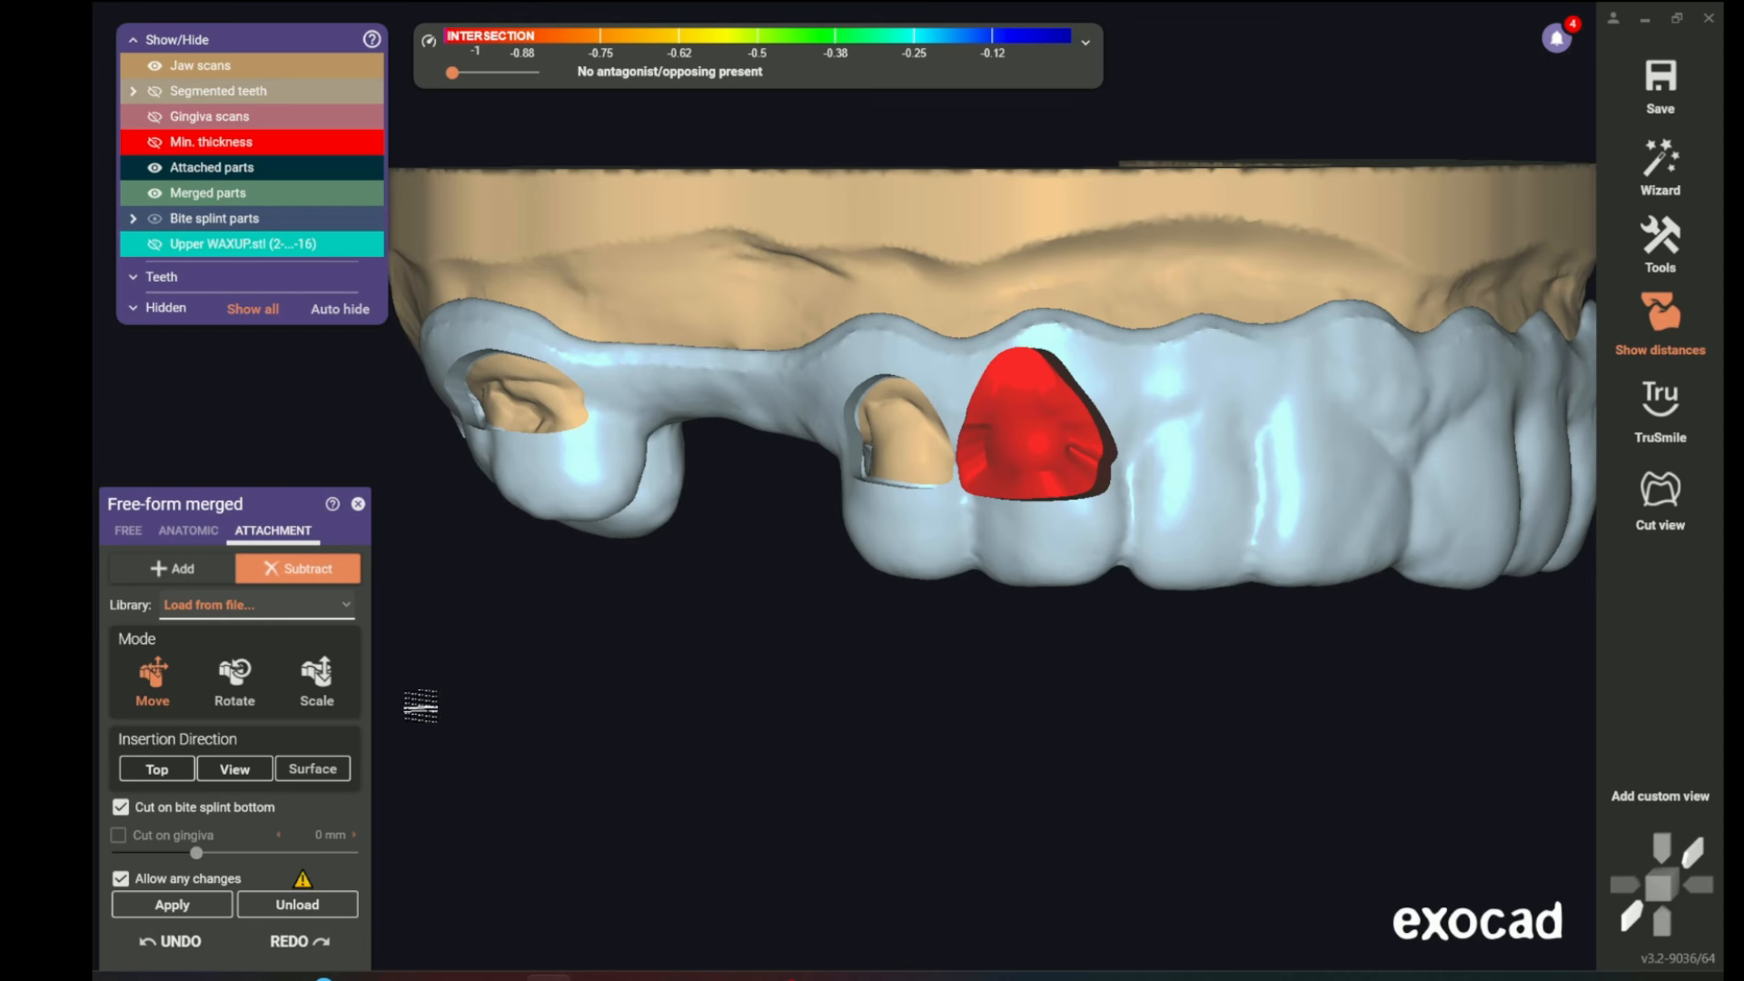
{"action": "left_click", "coordinate": [190, 898]}
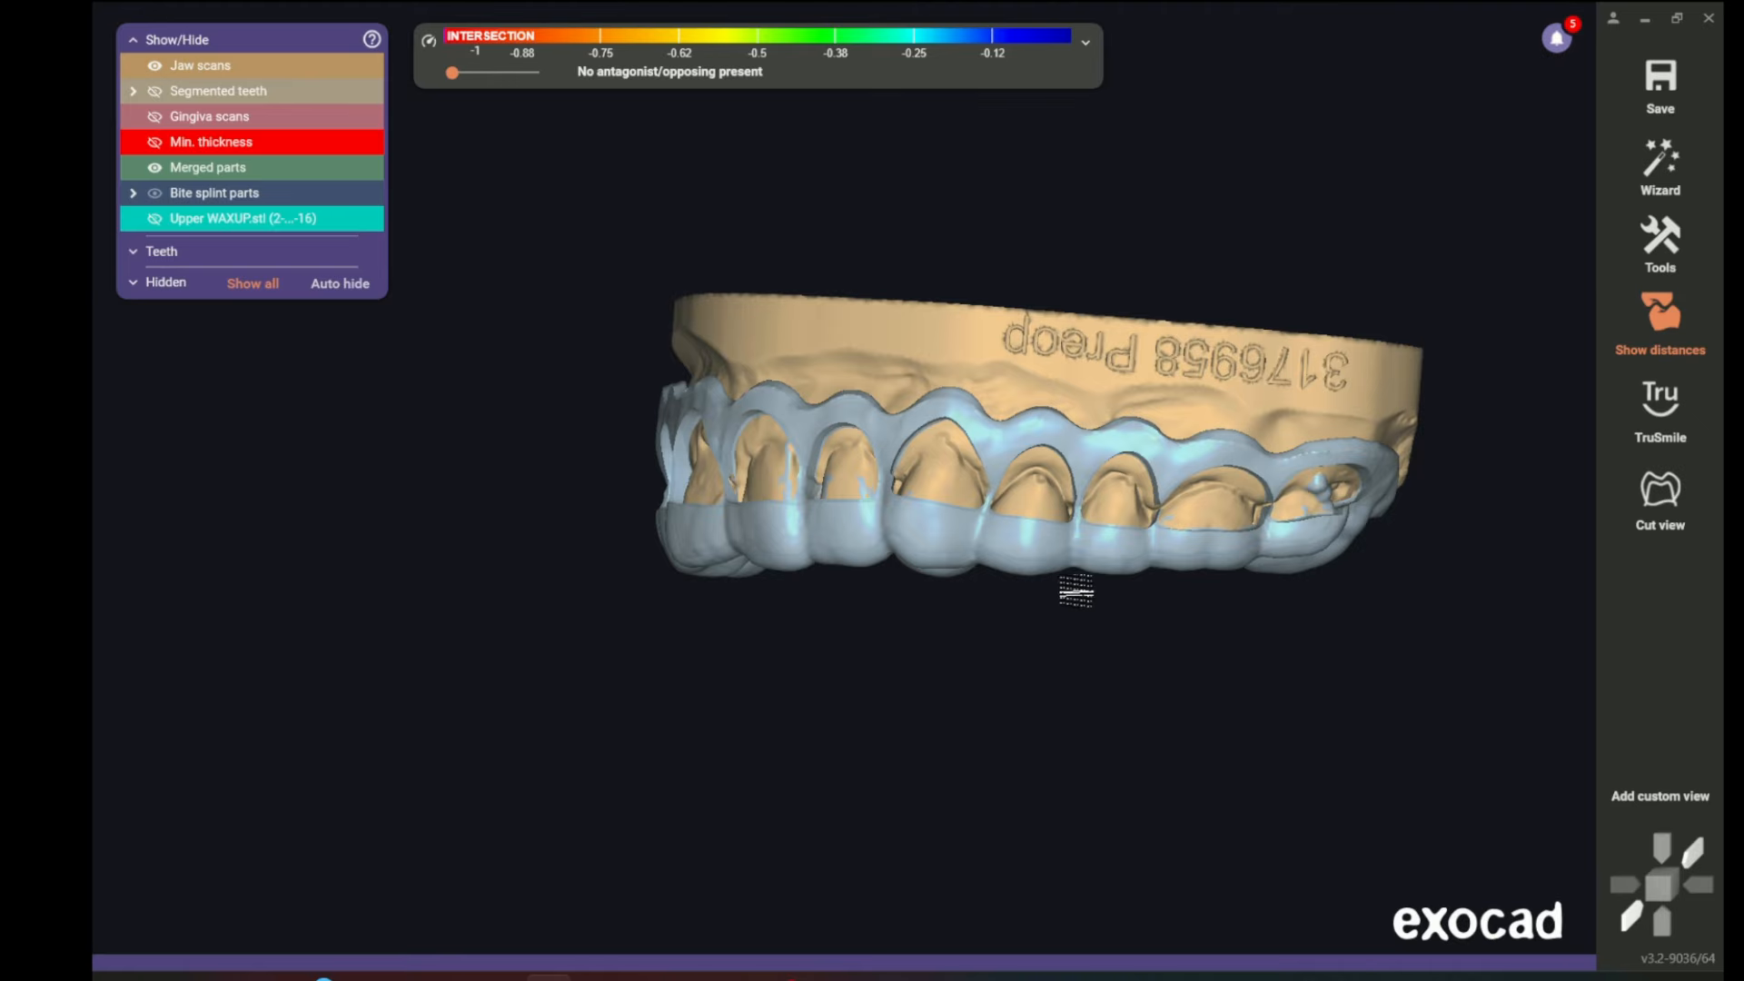
- Inspect the facial windows cut in the splint and hide the jaw scans to isolate the merged part
{"action": "scroll", "coordinate": [1146, 543], "scroll_direction": "up", "scroll_amount": 3}
{"action": "scroll", "coordinate": [1226, 538], "scroll_direction": "up", "scroll_amount": 5}
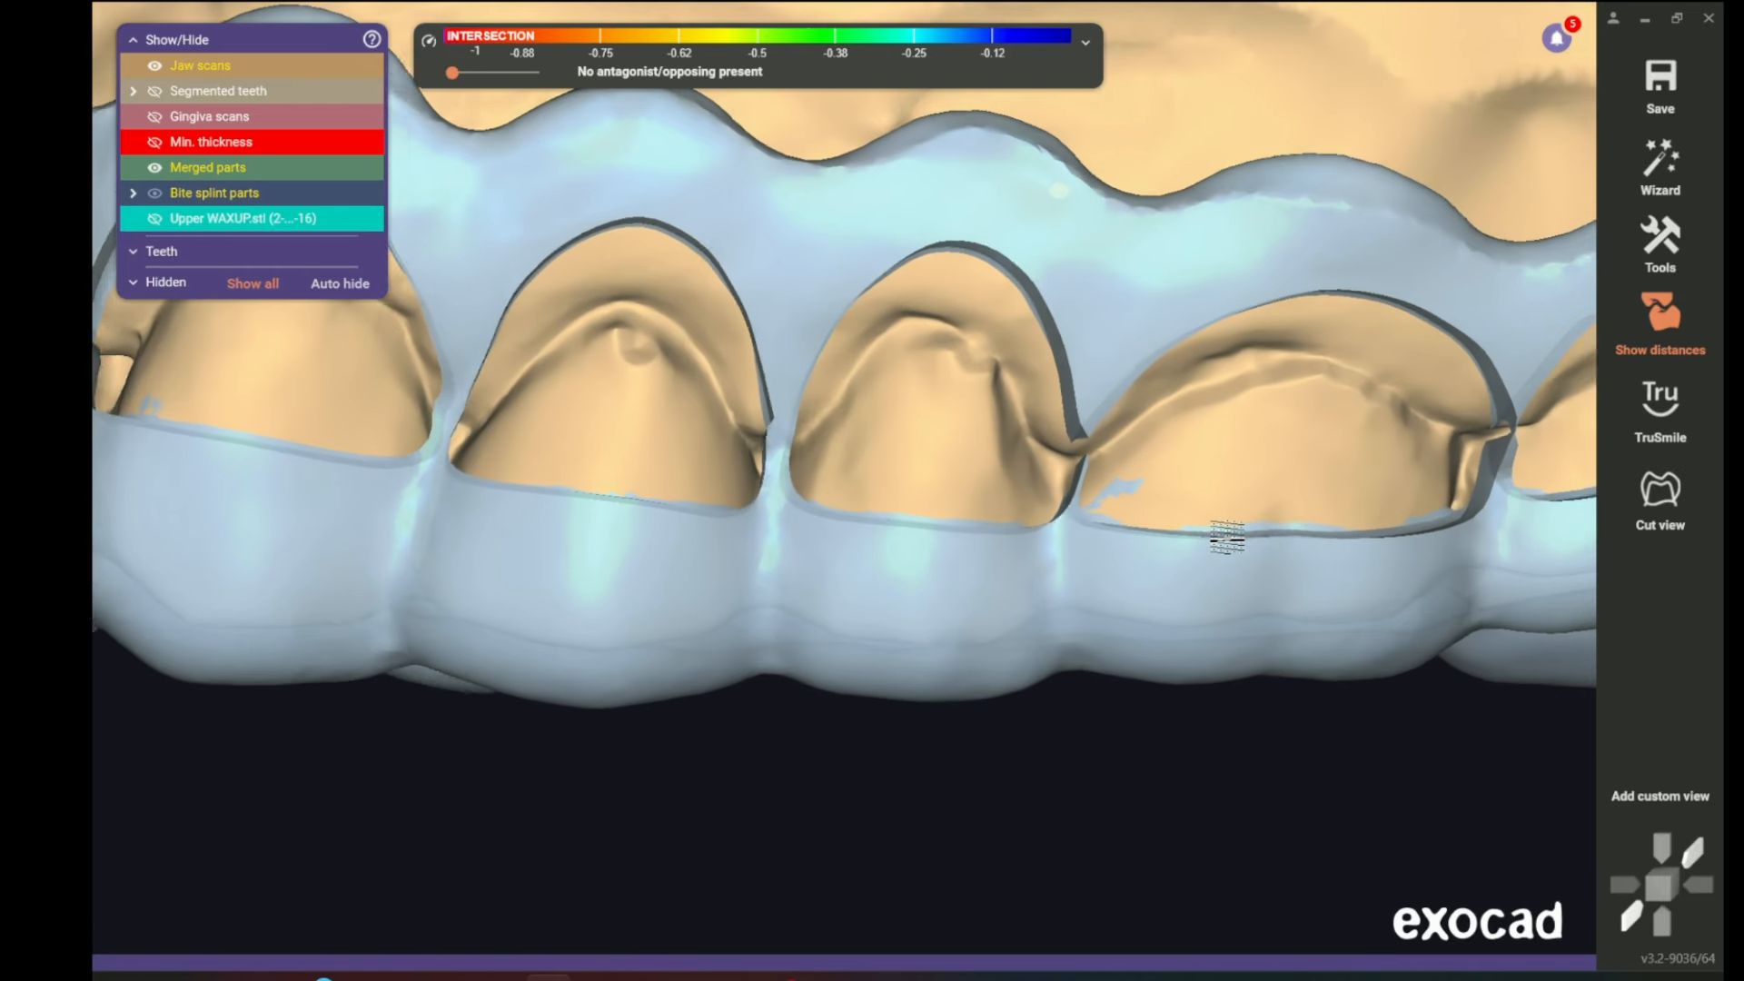
{"action": "scroll", "coordinate": [1226, 537], "scroll_direction": "up", "scroll_amount": 5}
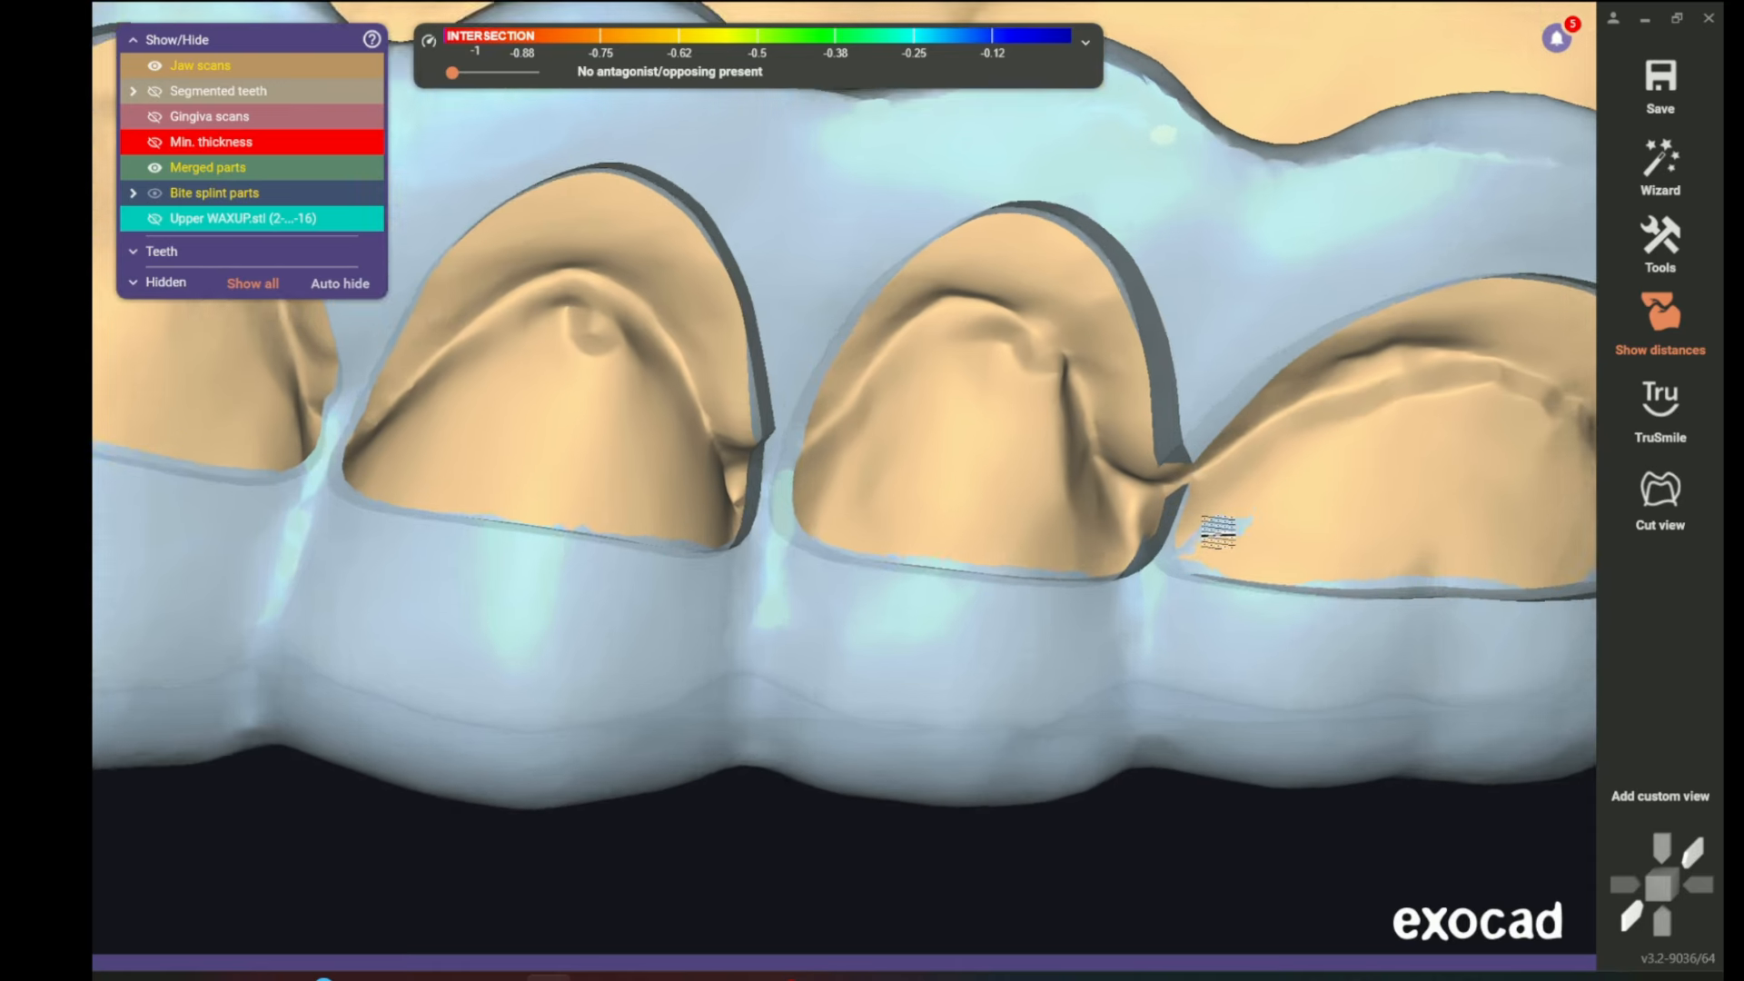
{"action": "scroll", "coordinate": [1354, 562], "scroll_direction": "down", "scroll_amount": 5}
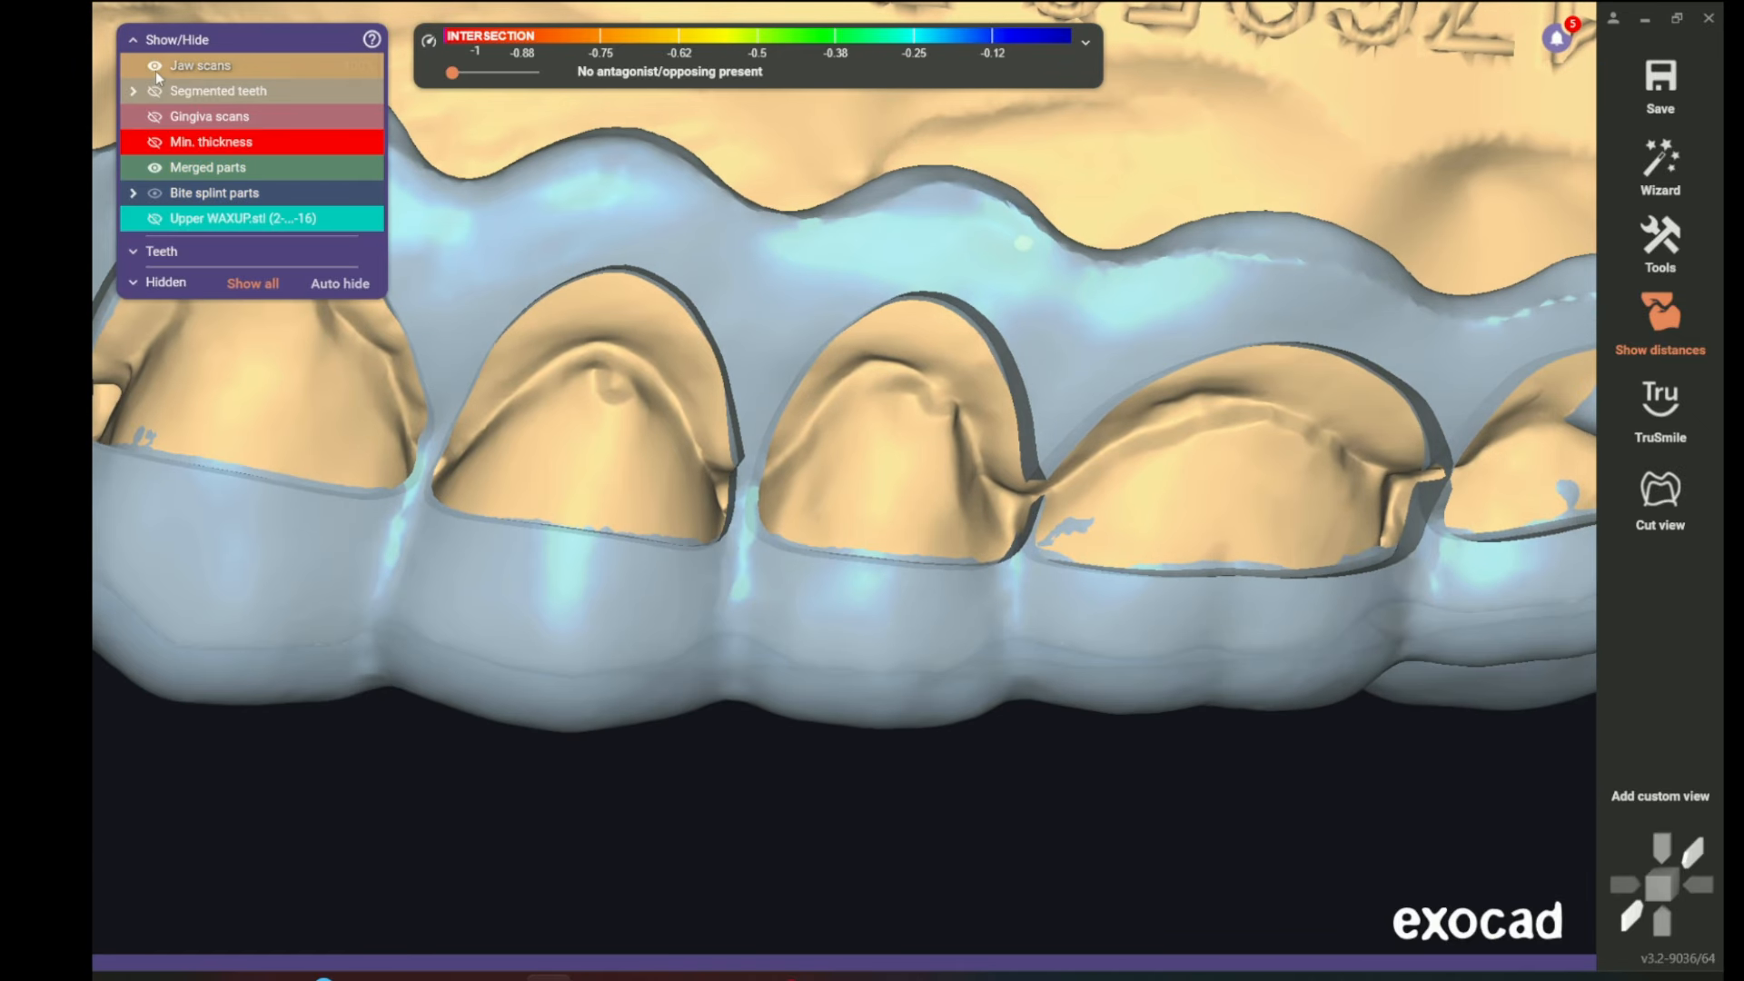
{"action": "left_click", "coordinate": [156, 66]}
{"action": "right_click_drag", "start_coordinate": [790, 460], "coordinate": [859, 494]}
{"action": "right_click_drag", "start_coordinate": [1218, 627], "coordinate": [942, 325]}
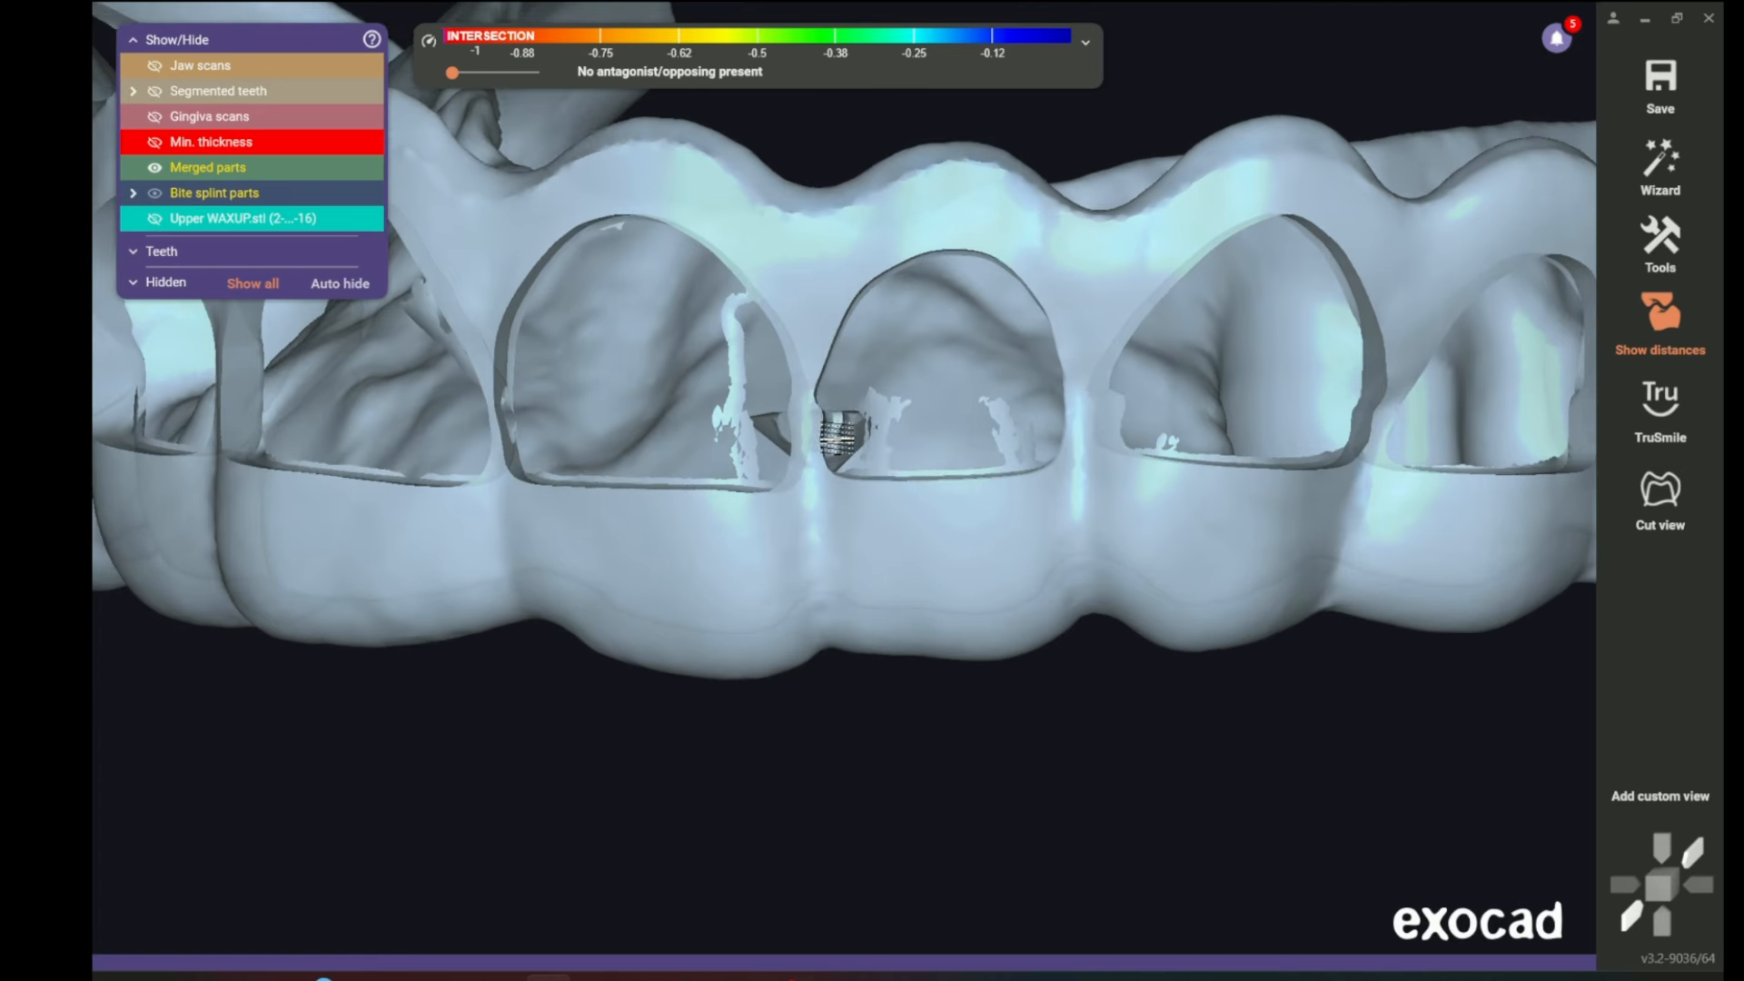
- Examine the inner edges of the windows and the areas between neighbouring teeth along the splint's facial side
{"action": "scroll", "coordinate": [852, 454], "scroll_direction": "up", "scroll_amount": 5}
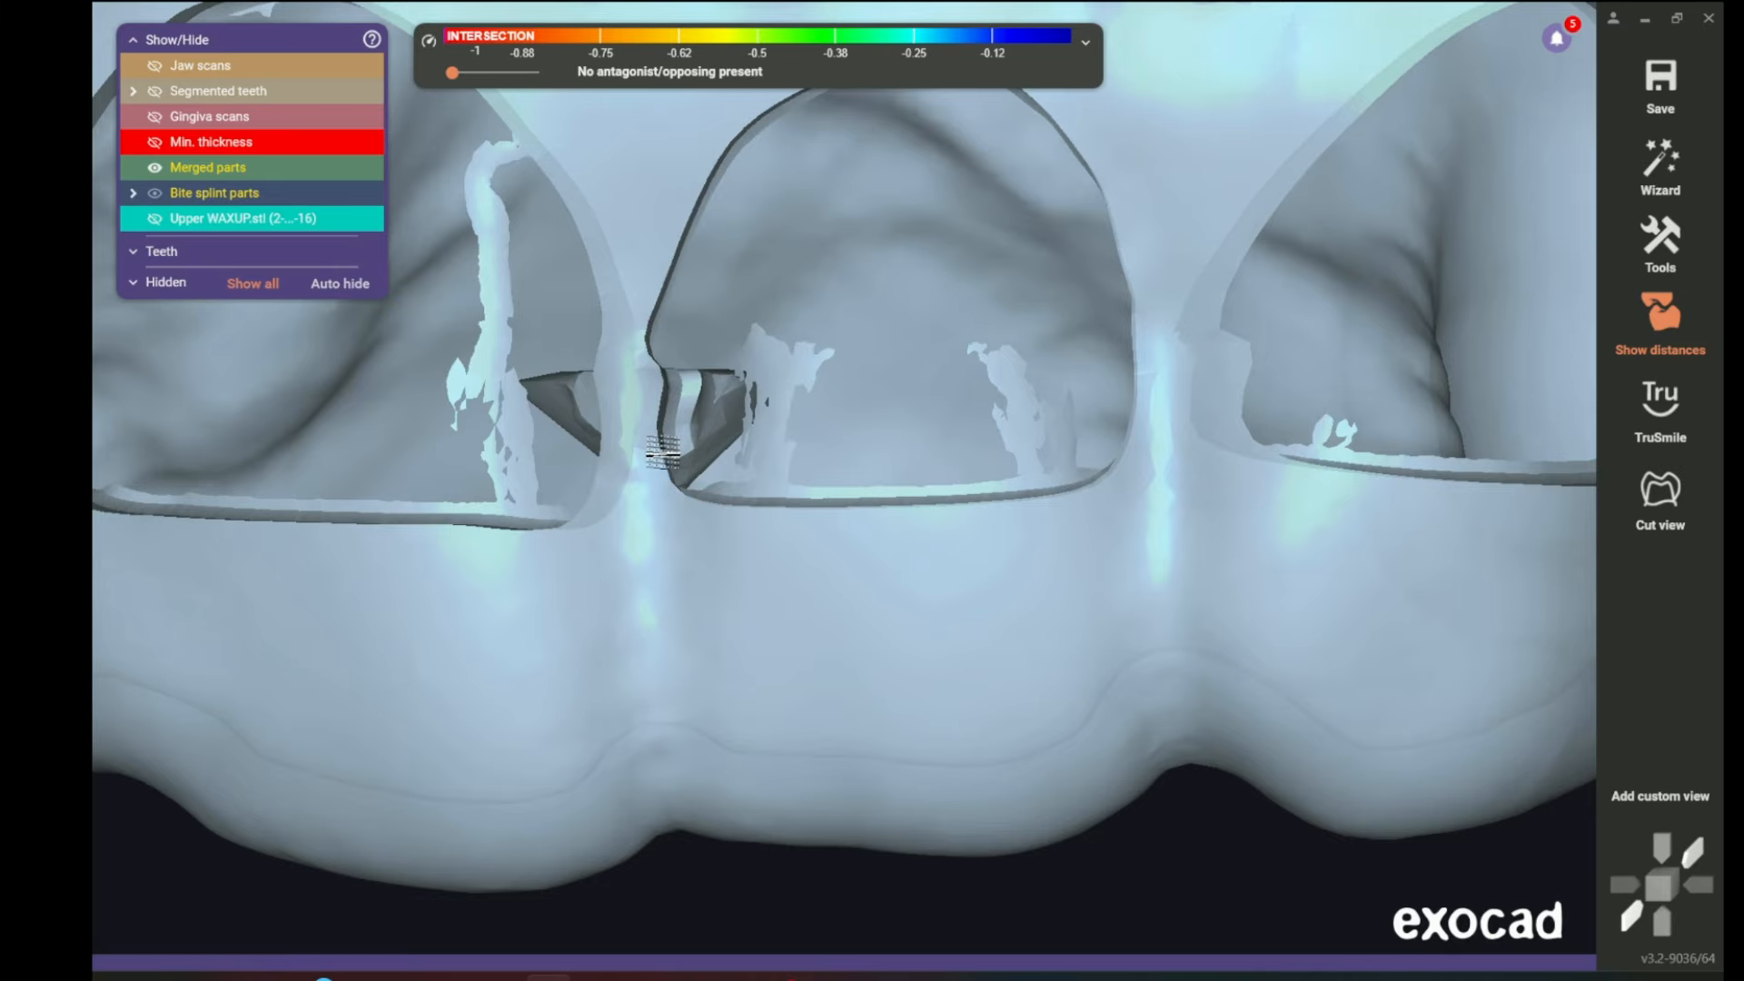
{"action": "scroll", "coordinate": [815, 461], "scroll_direction": "down", "scroll_amount": 3}
{"action": "right_click_drag", "start_coordinate": [814, 461], "coordinate": [908, 527]}
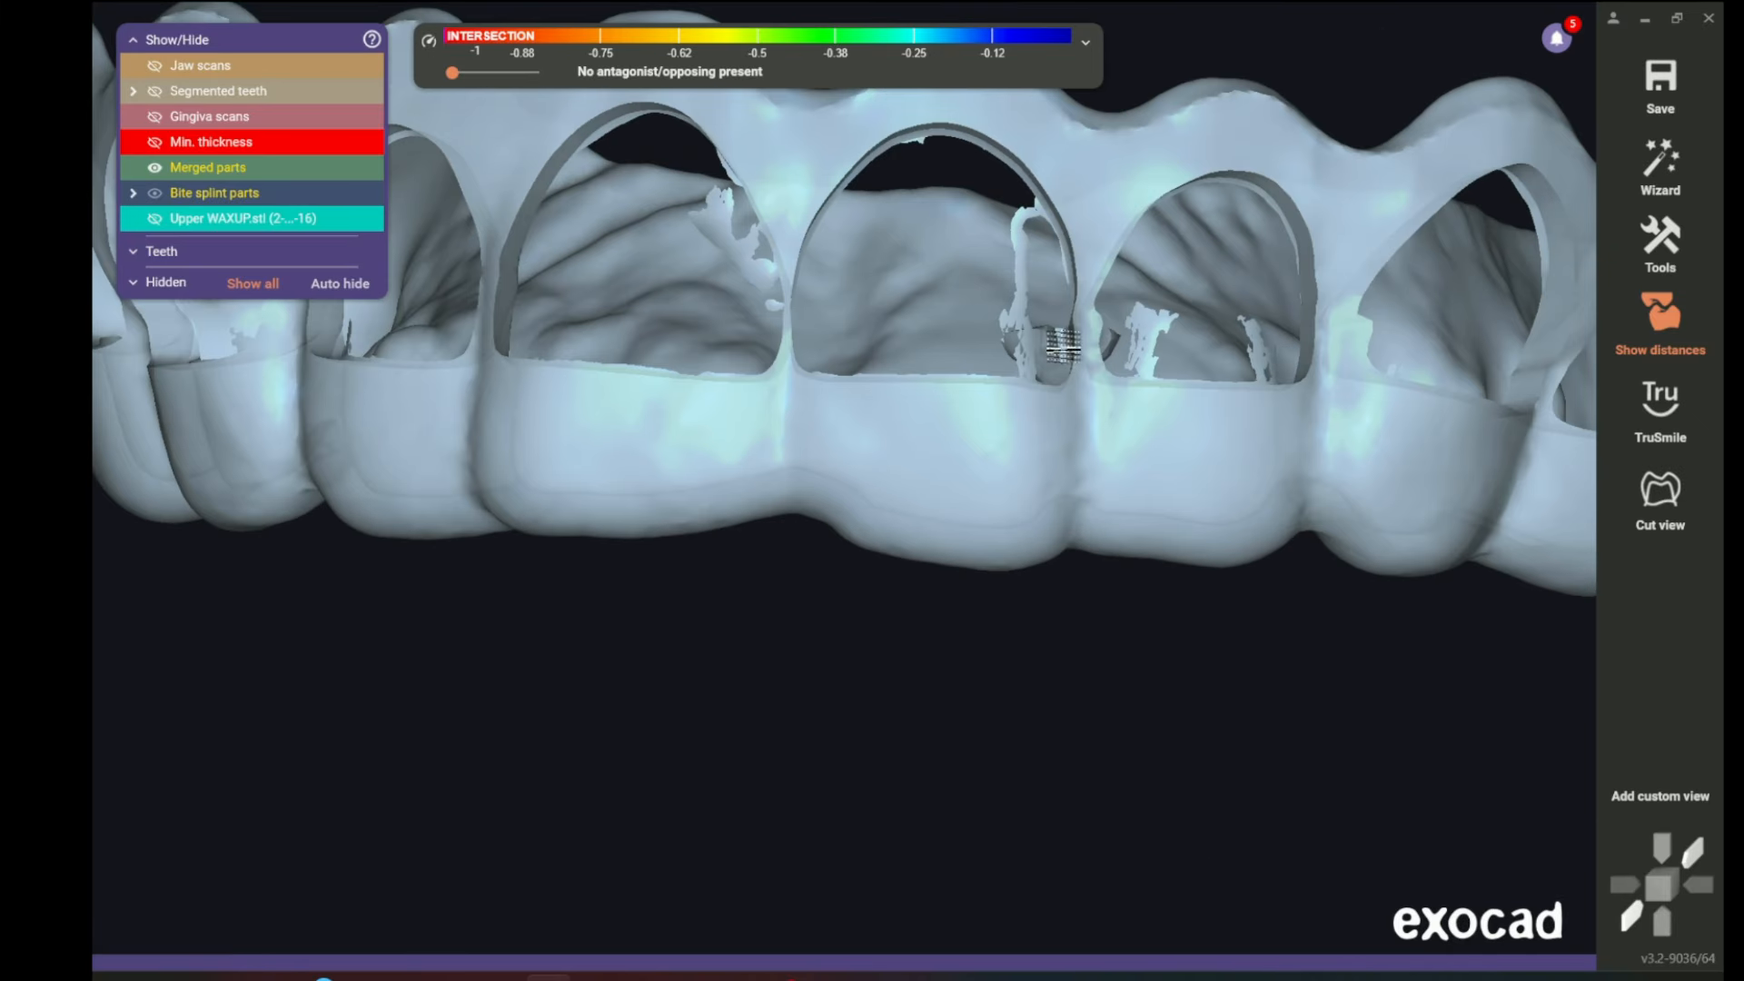
{"action": "scroll", "coordinate": [1022, 379], "scroll_direction": "up", "scroll_amount": 2}
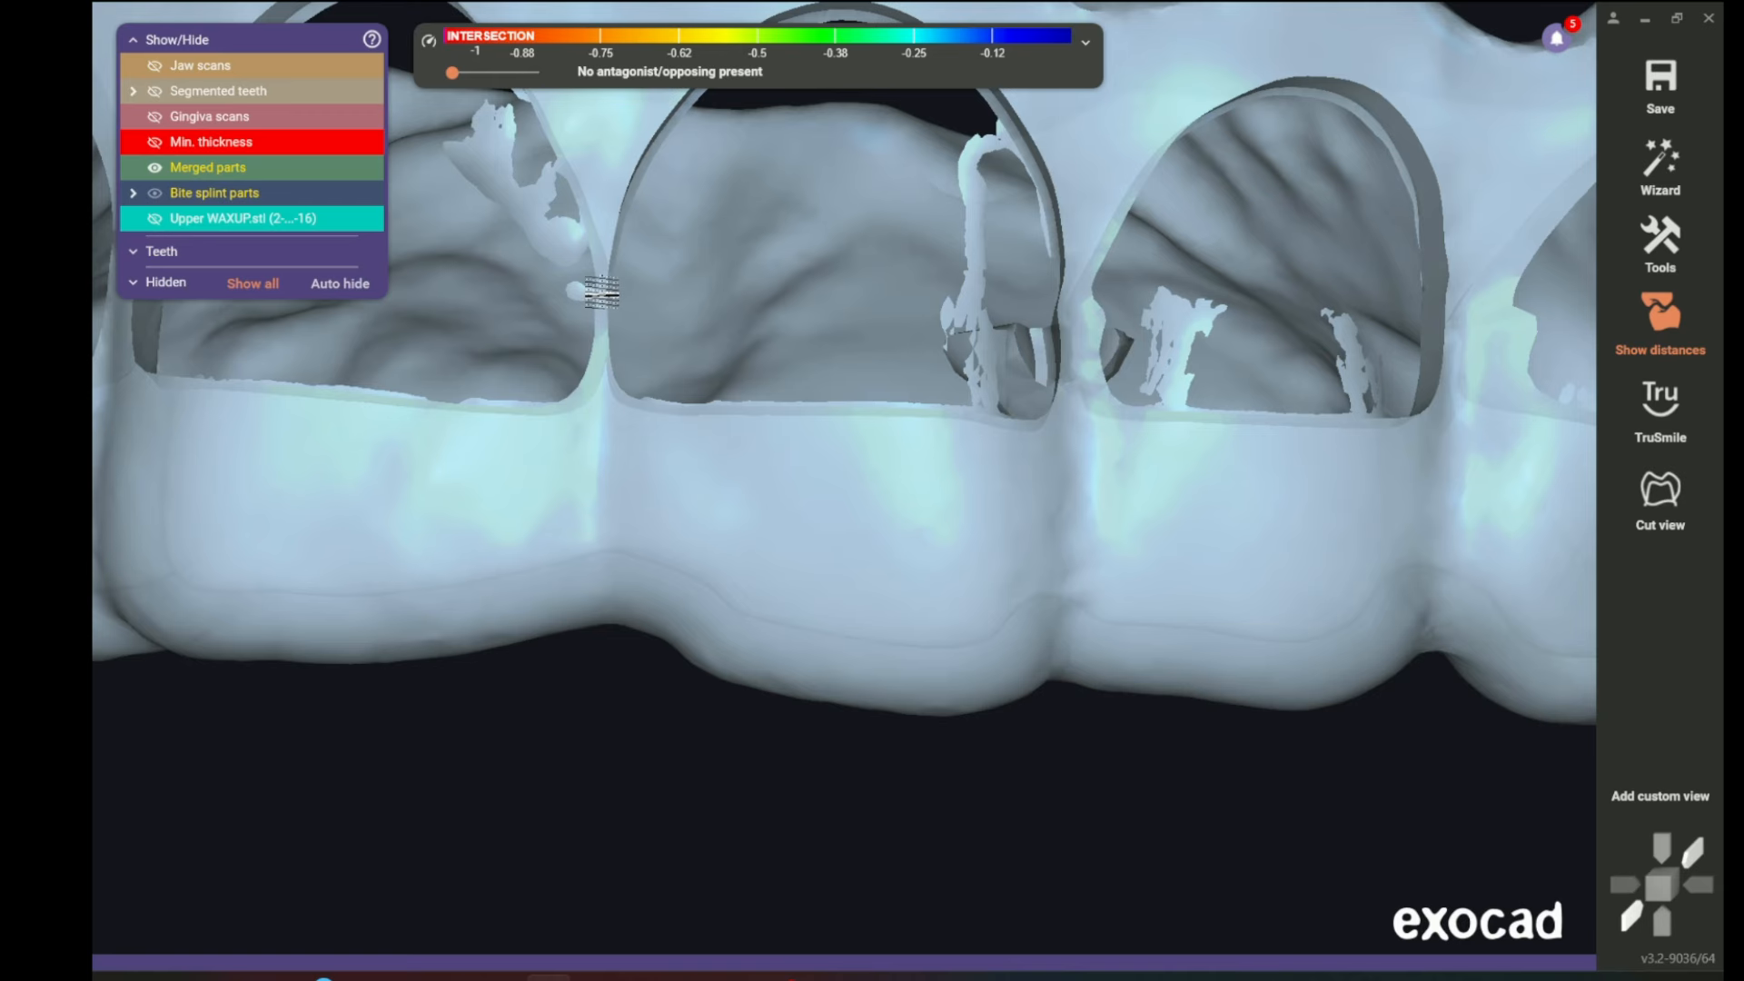
{"action": "right_click_drag", "start_coordinate": [1307, 454], "coordinate": [953, 409]}
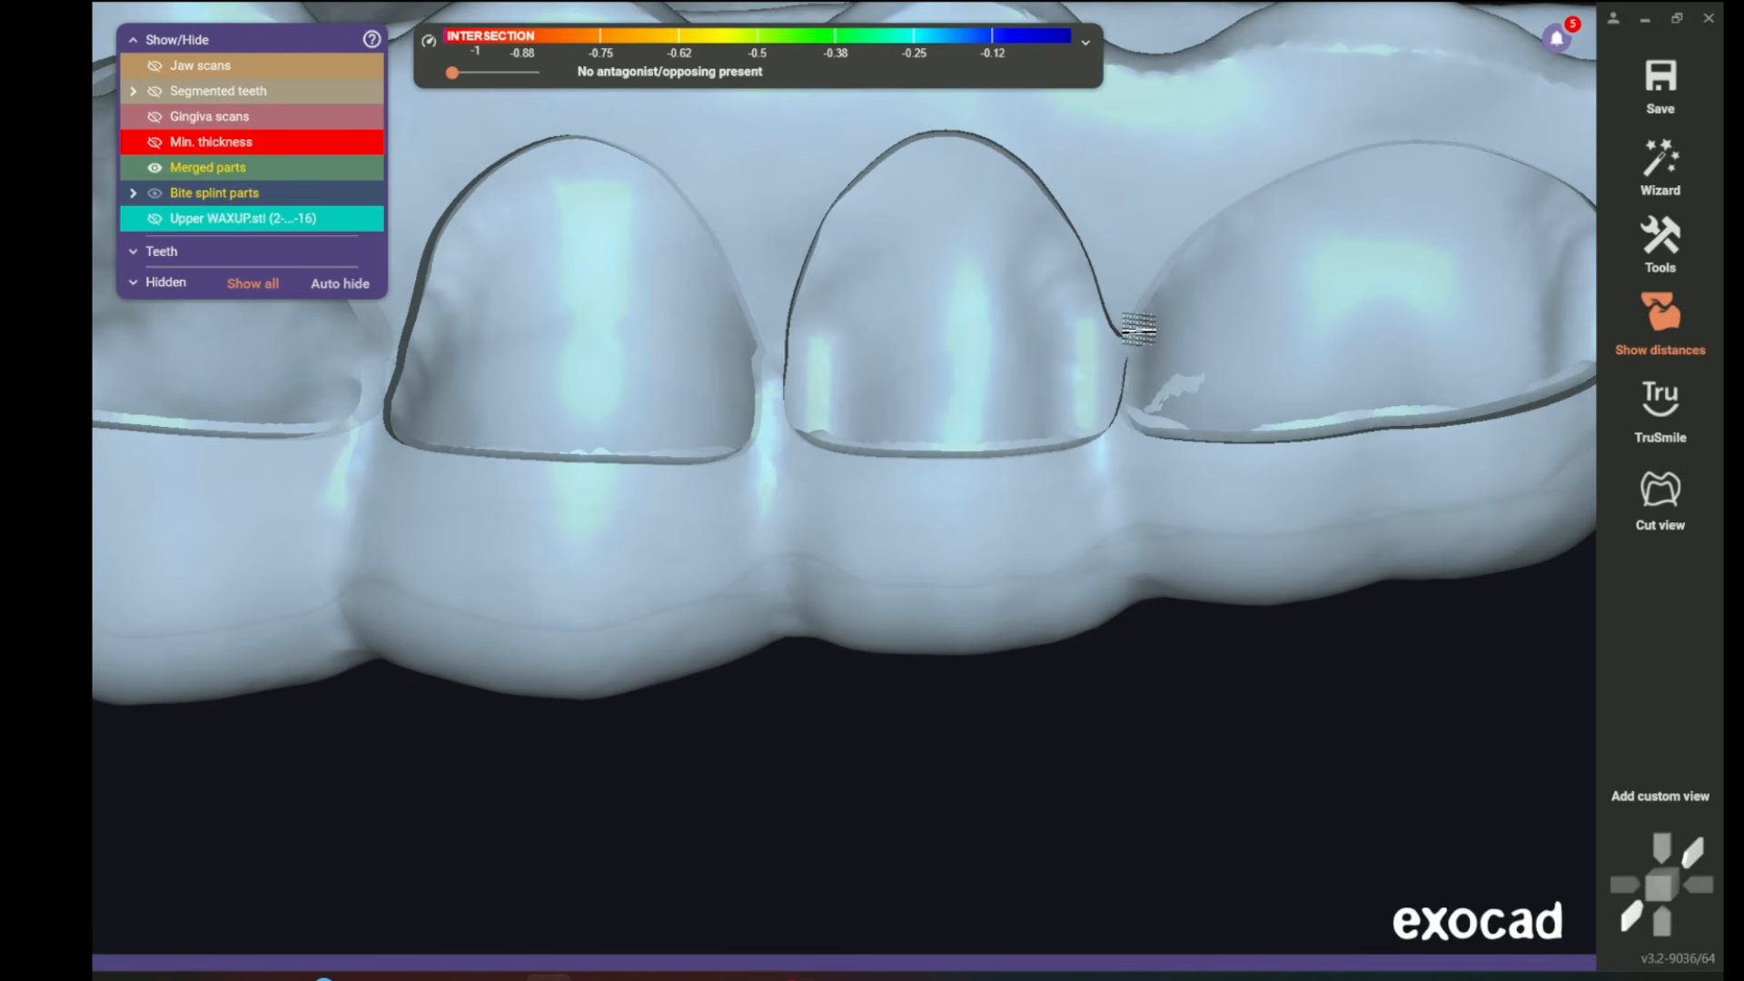
{"action": "scroll", "coordinate": [1119, 372], "scroll_direction": "down", "scroll_amount": 3}
{"action": "right_click_drag", "start_coordinate": [1115, 372], "coordinate": [1051, 489]}
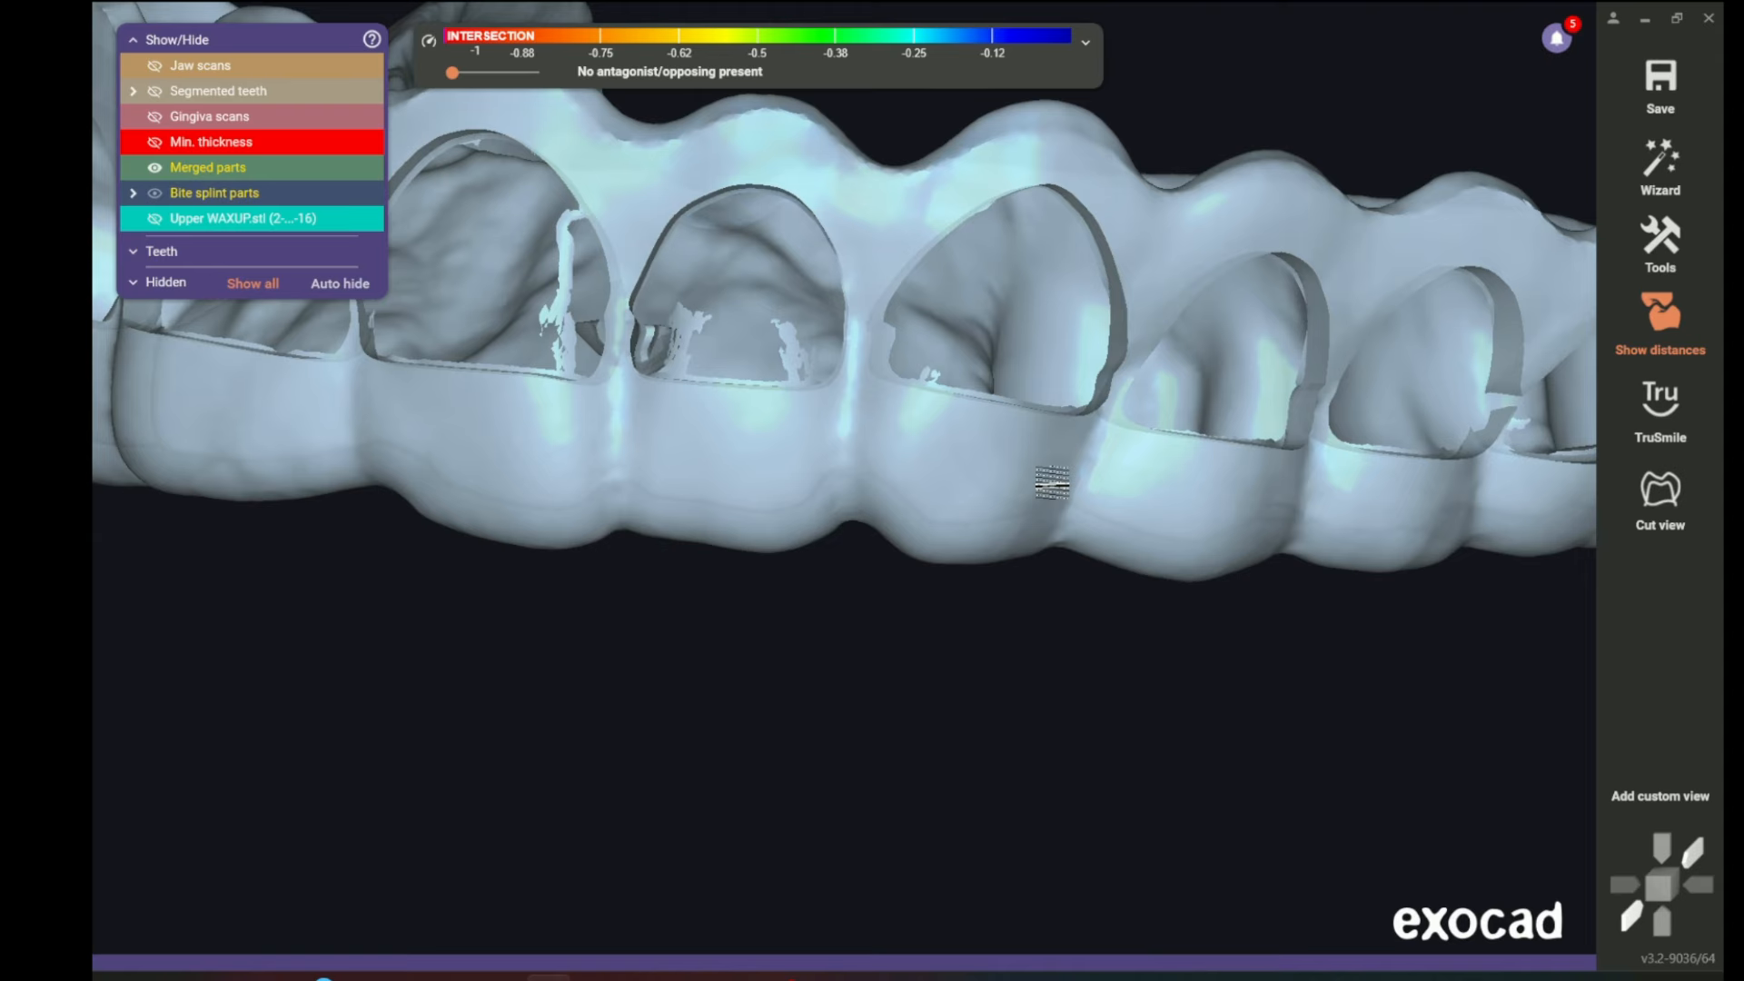
- Open free-forming for the merged splint and hide the minimum thickness display
{"action": "right_click", "coordinate": [1051, 481]}
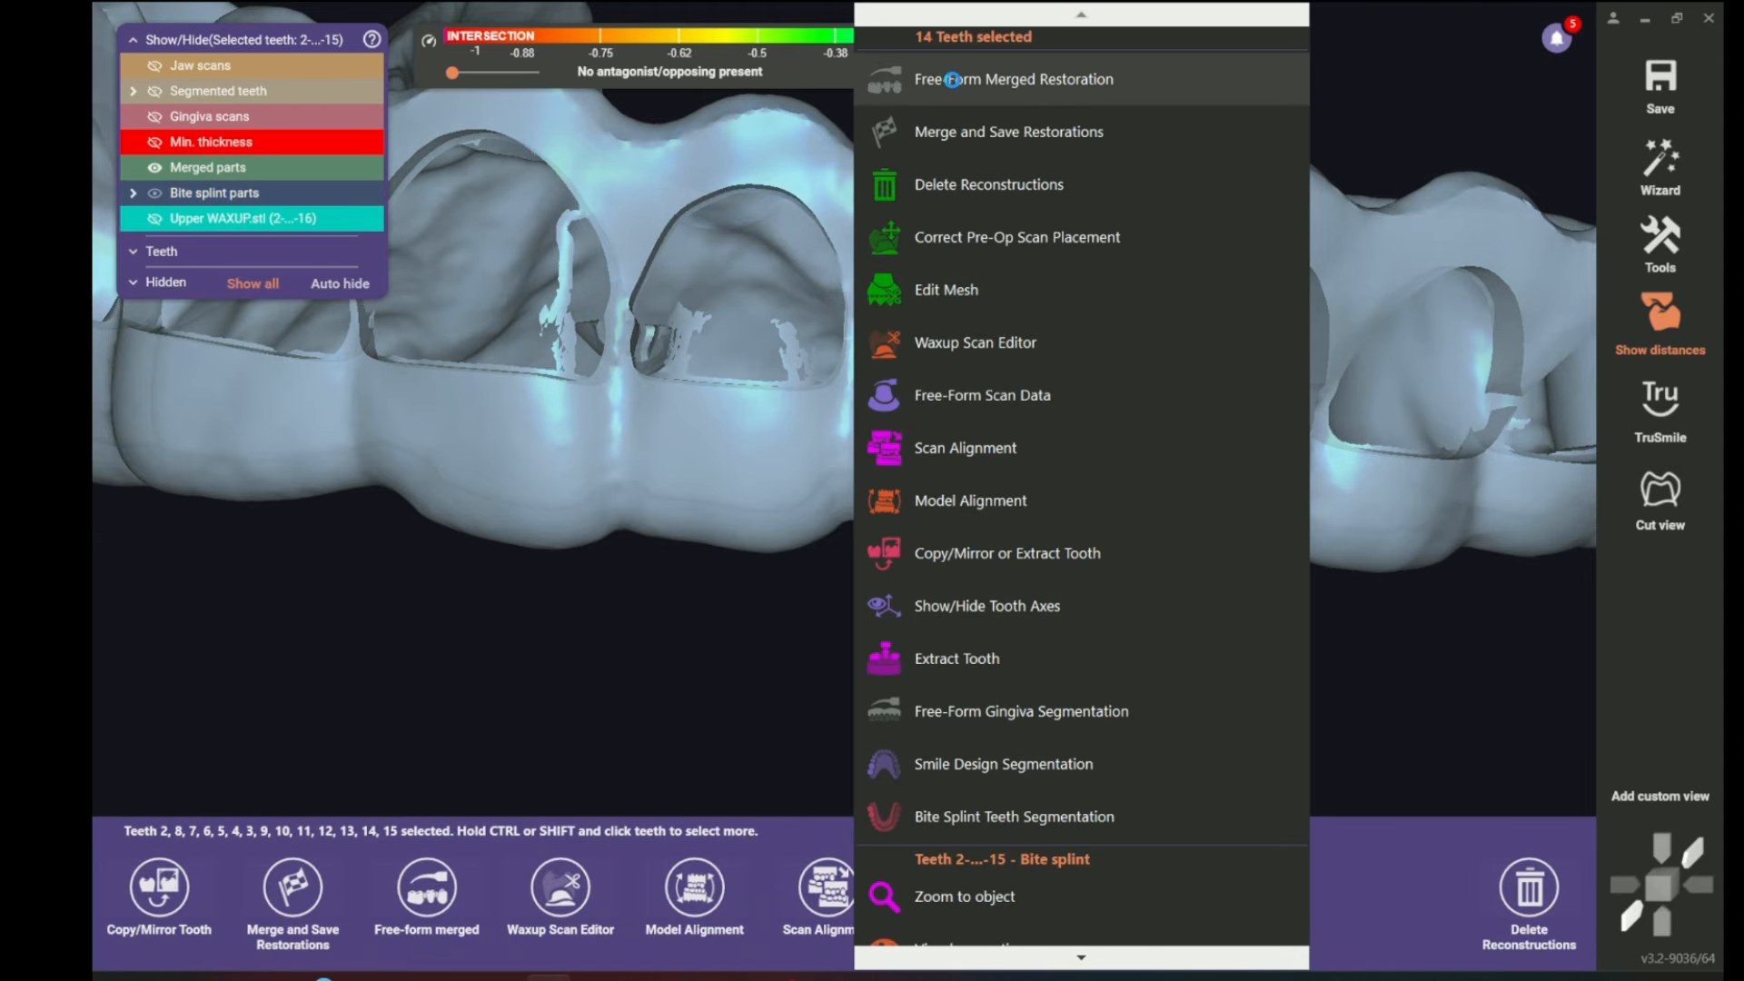
{"action": "left_click", "coordinate": [959, 79]}
{"action": "right_click_drag", "start_coordinate": [992, 439], "coordinate": [915, 533]}
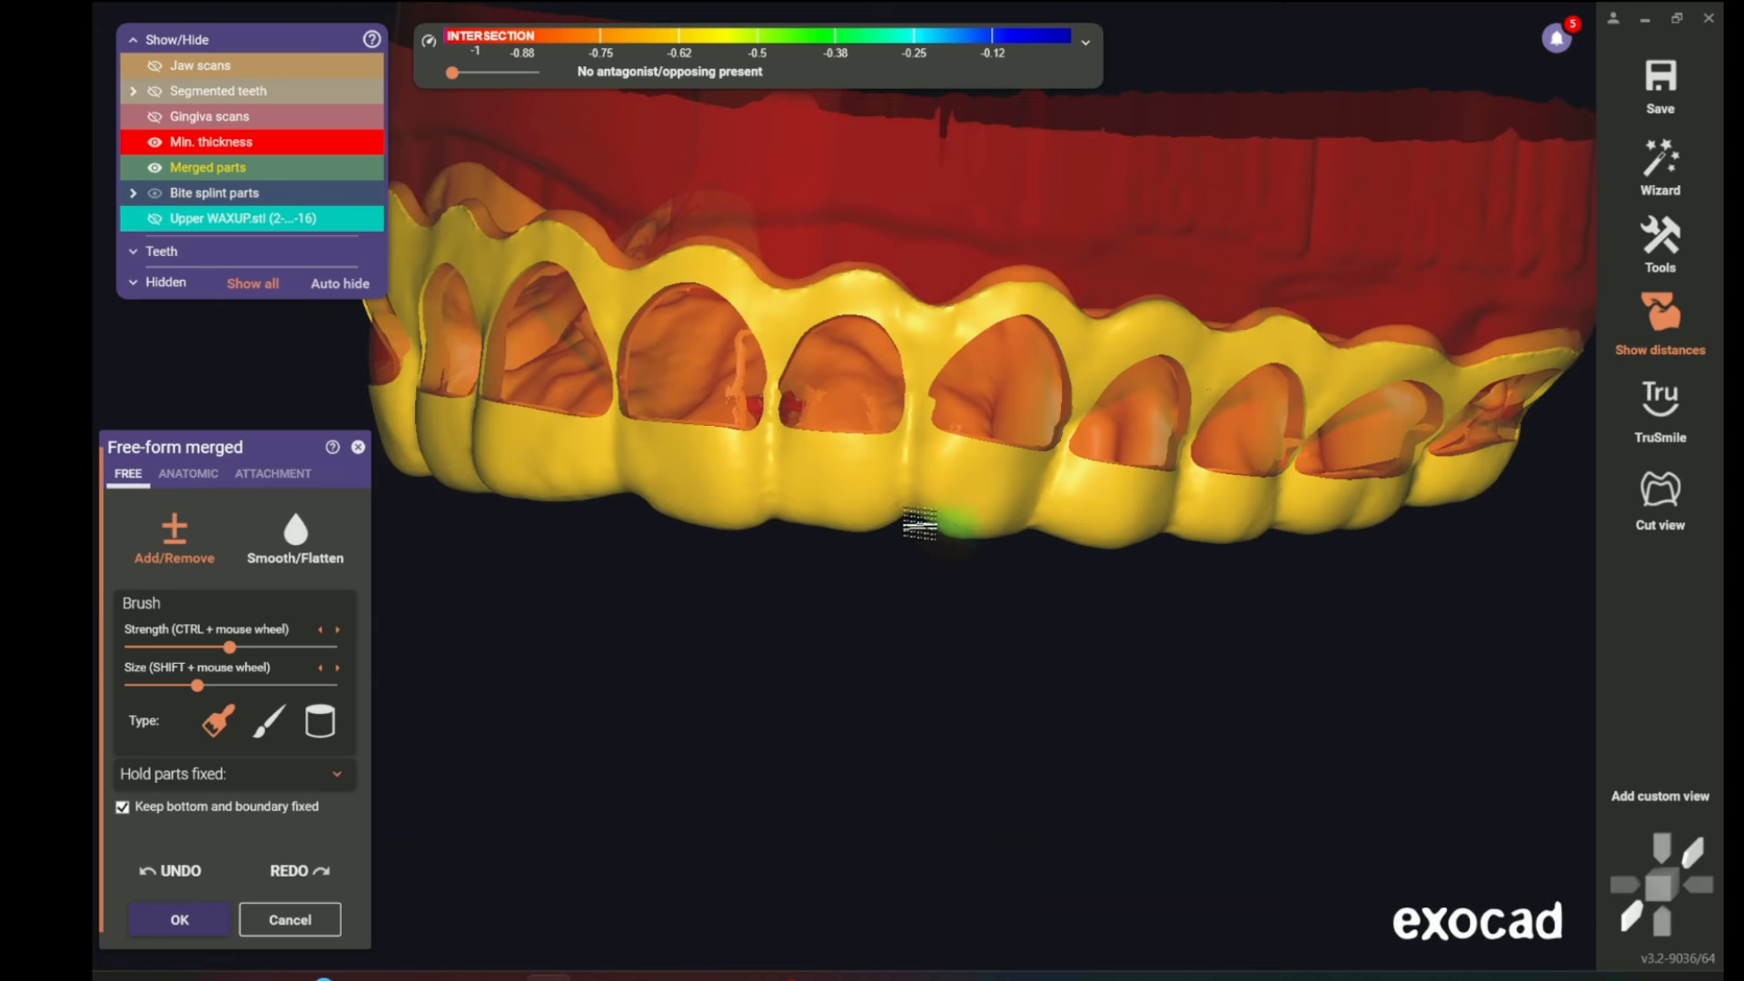
{"action": "left_click", "coordinate": [154, 142]}
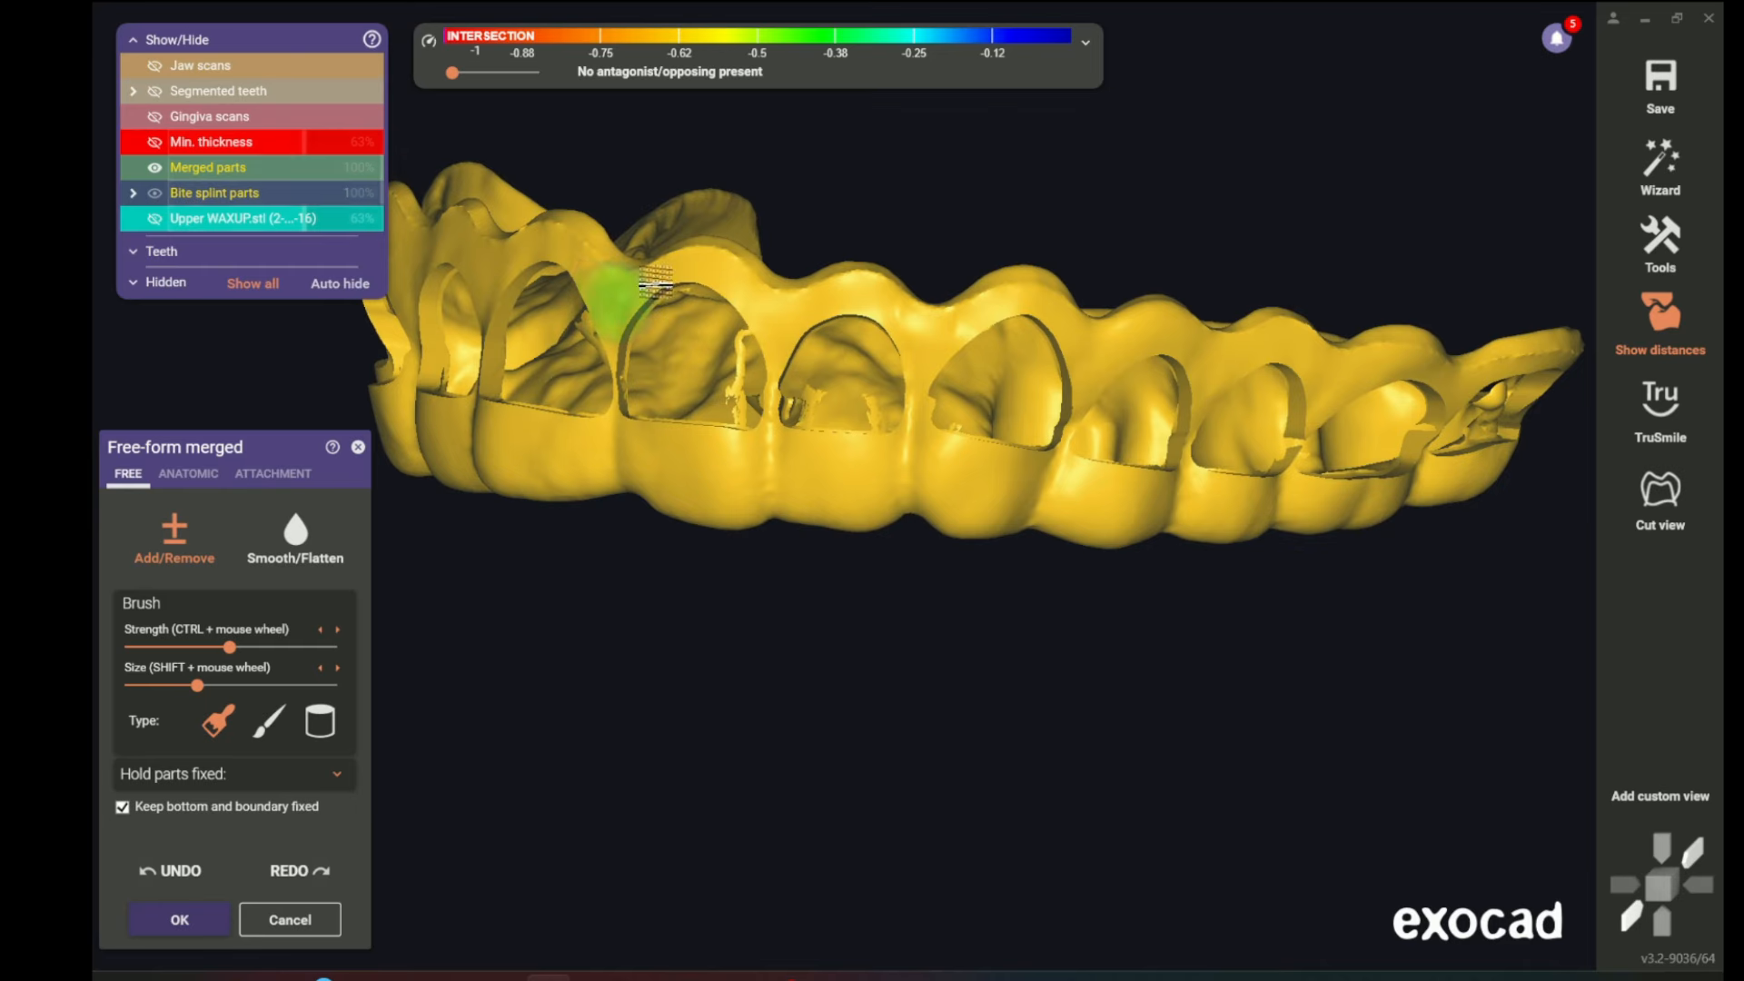
- Set up an additive attachment from the Parametric design (rotation) library with the Archway Micro profile
{"action": "left_click", "coordinate": [270, 474]}
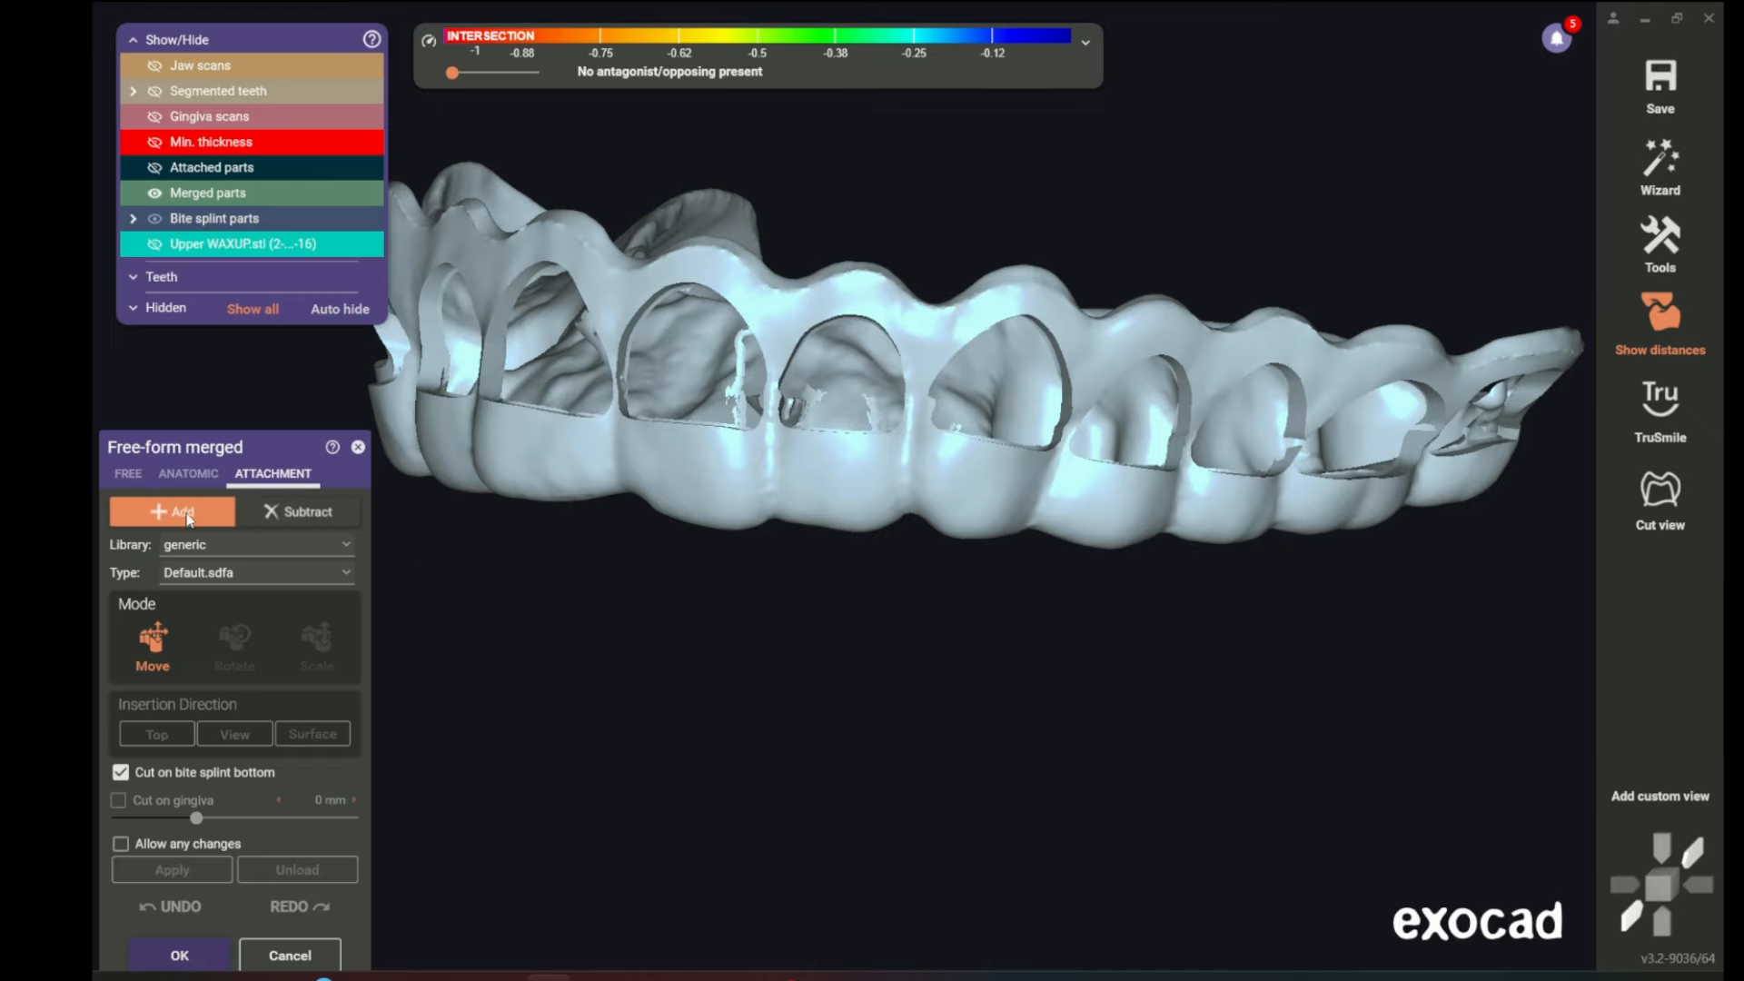
{"action": "left_click", "coordinate": [231, 547]}
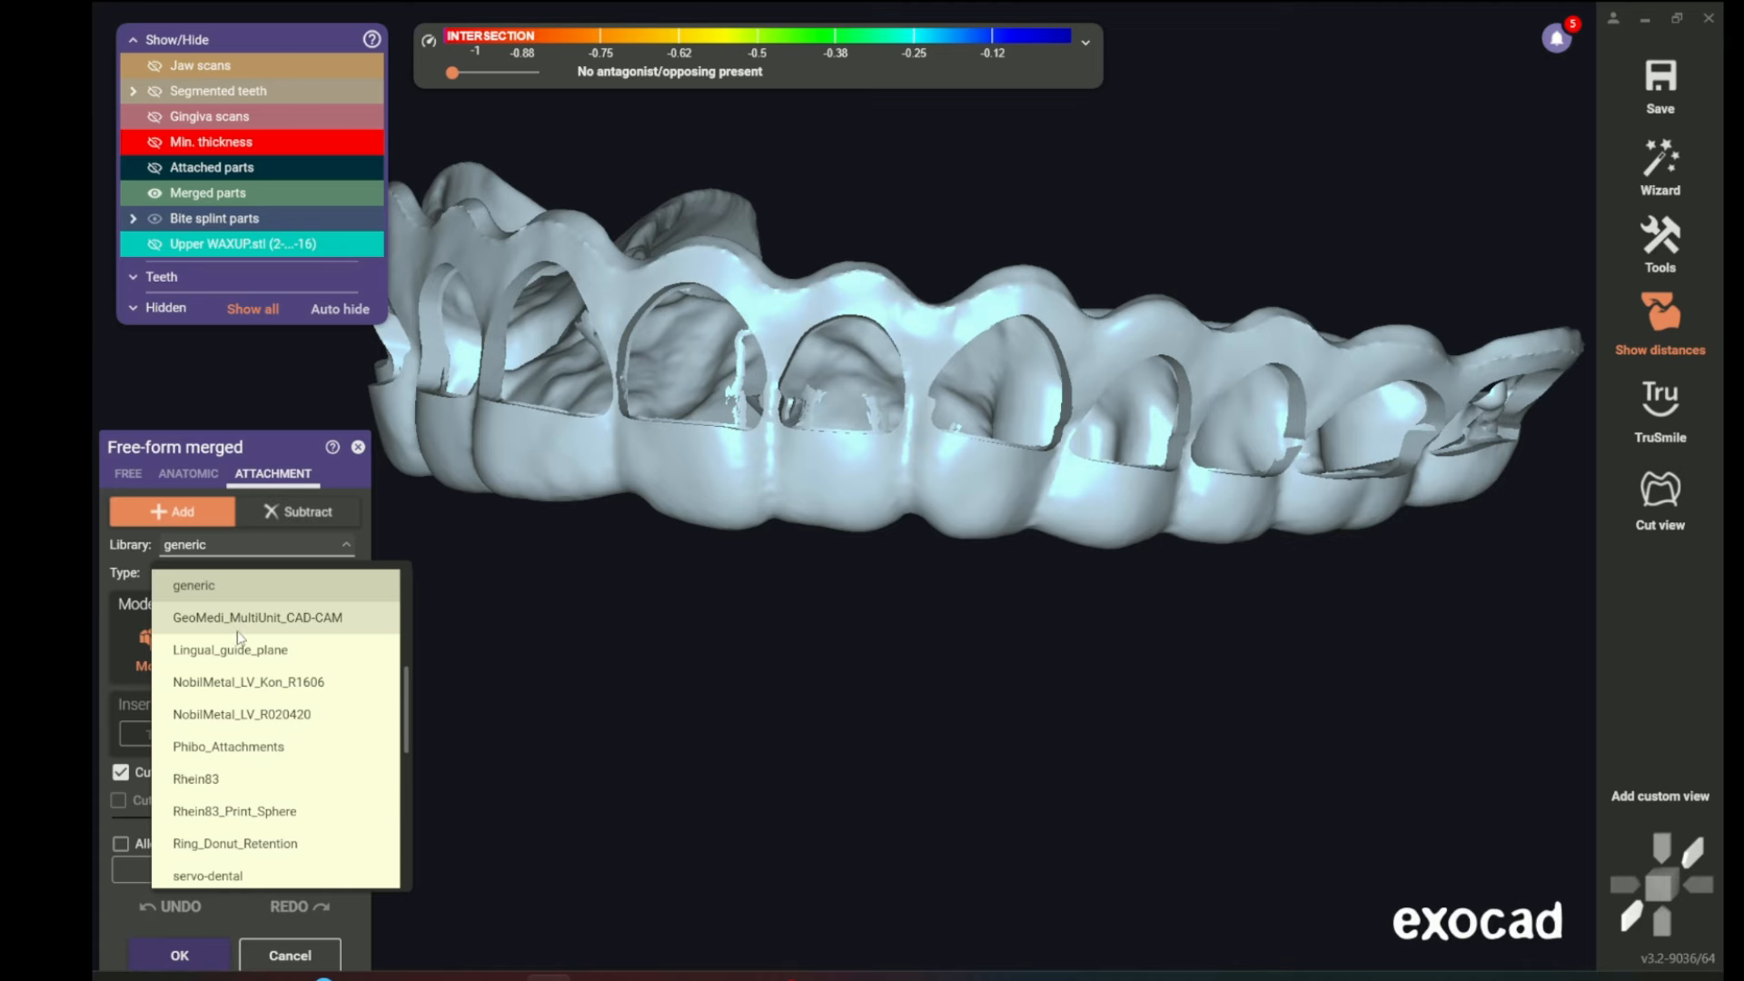
{"action": "scroll", "coordinate": [241, 636], "scroll_direction": "down", "scroll_amount": 4}
{"action": "scroll", "coordinate": [243, 646], "scroll_direction": "down", "scroll_amount": 1}
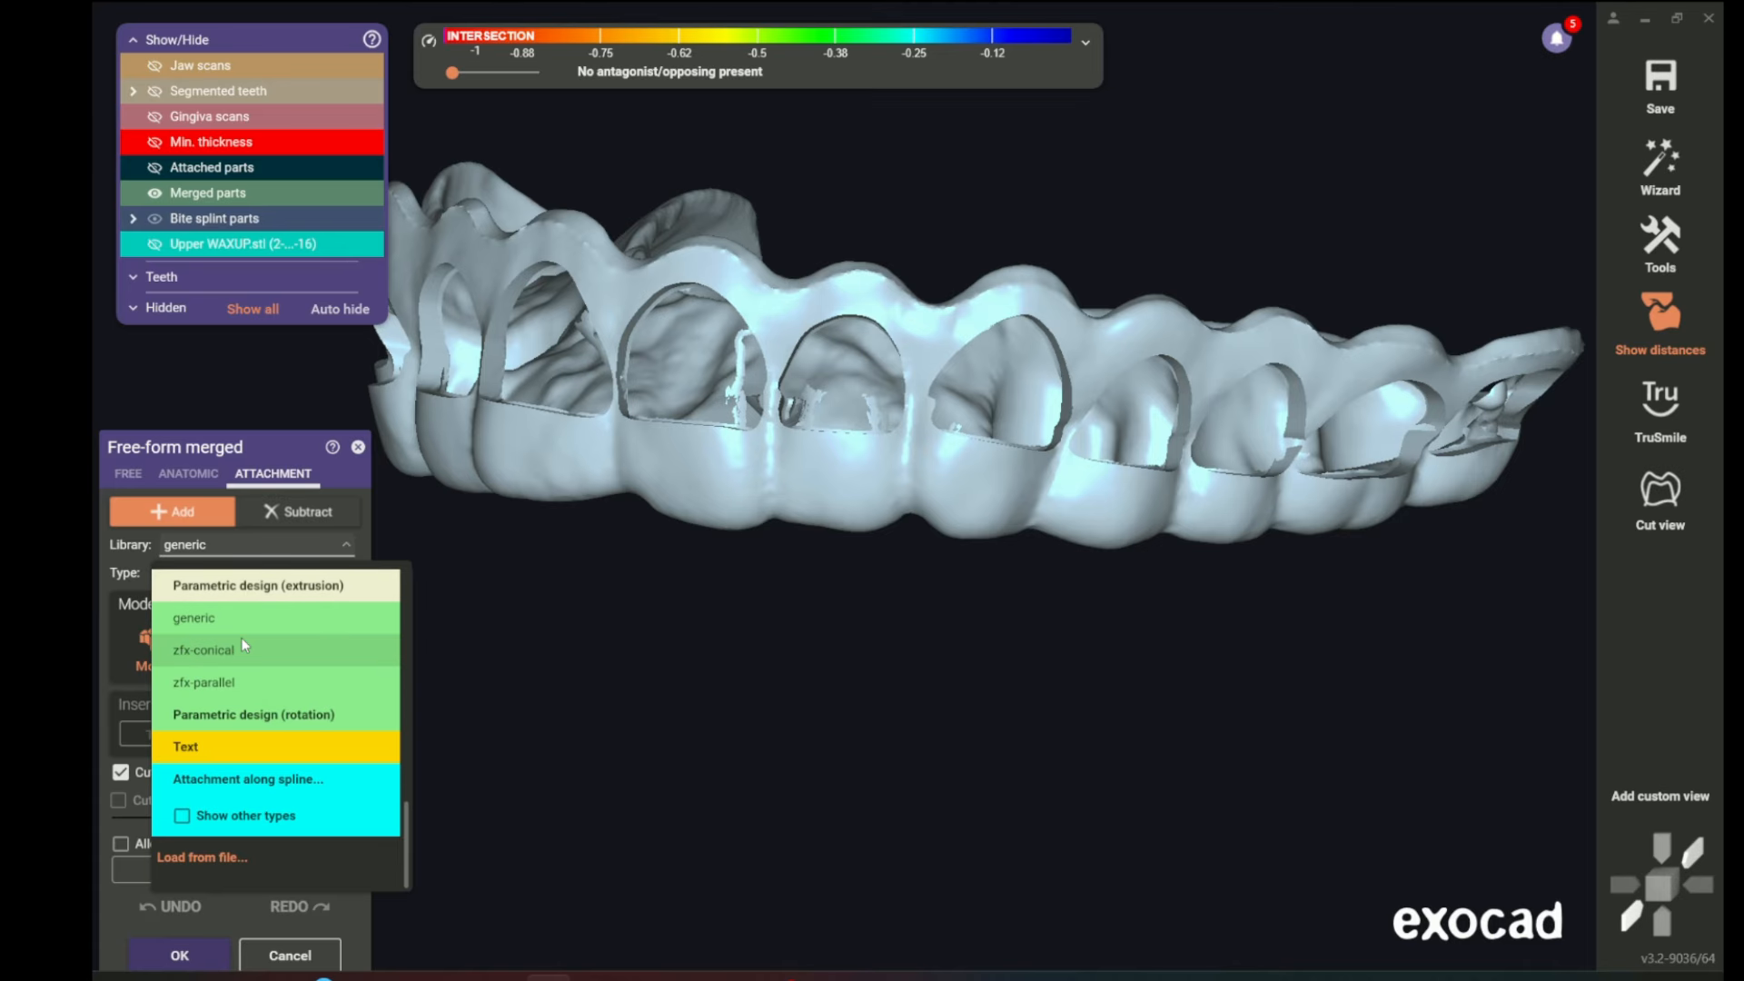
{"action": "left_click", "coordinate": [240, 716]}
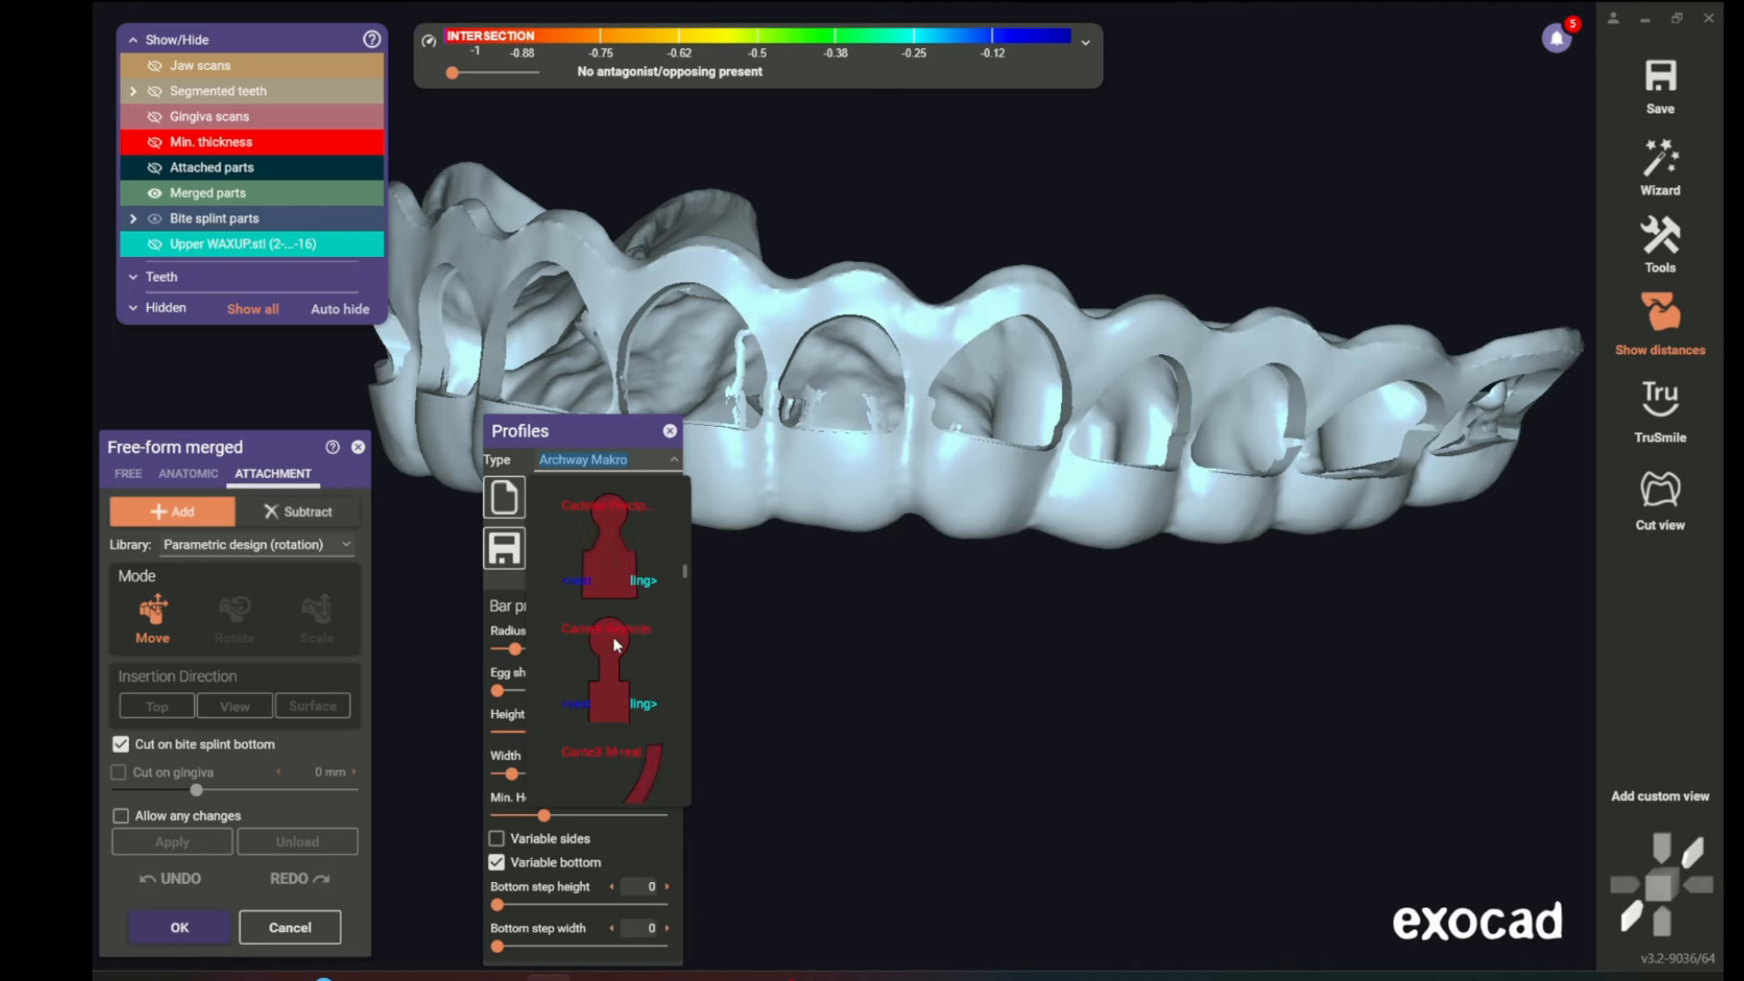
{"action": "scroll", "coordinate": [614, 639], "scroll_direction": "up", "scroll_amount": 2}
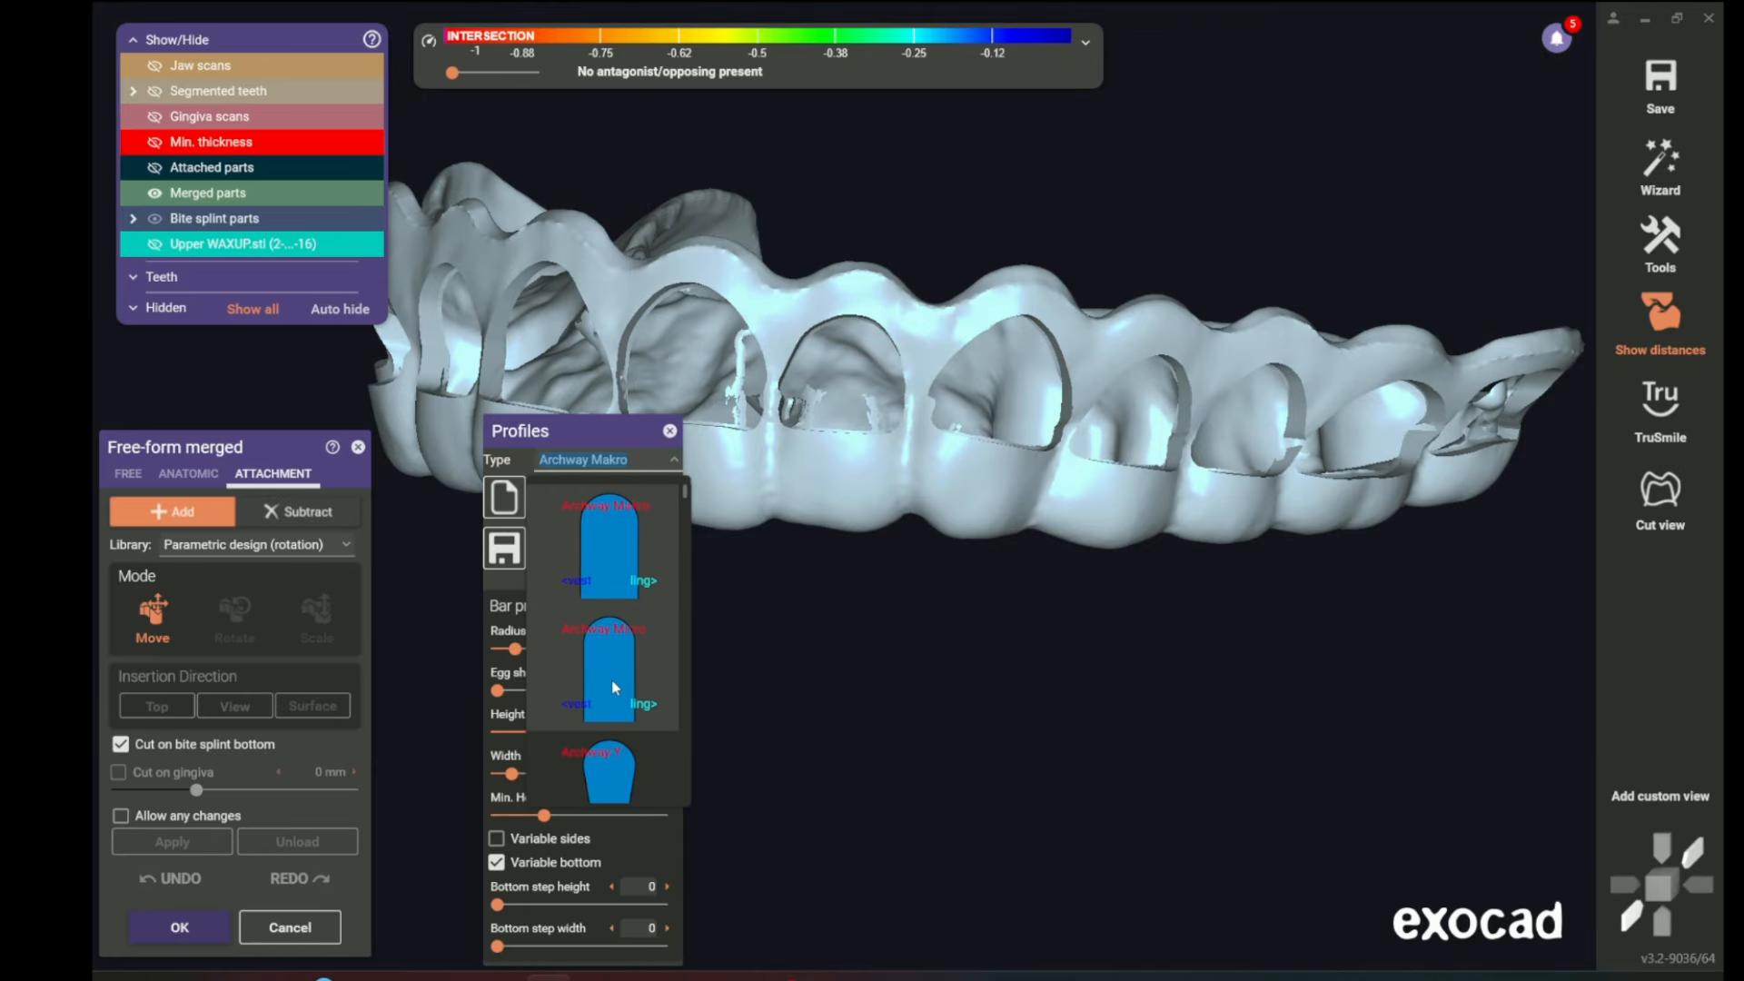
{"action": "left_click", "coordinate": [600, 646]}
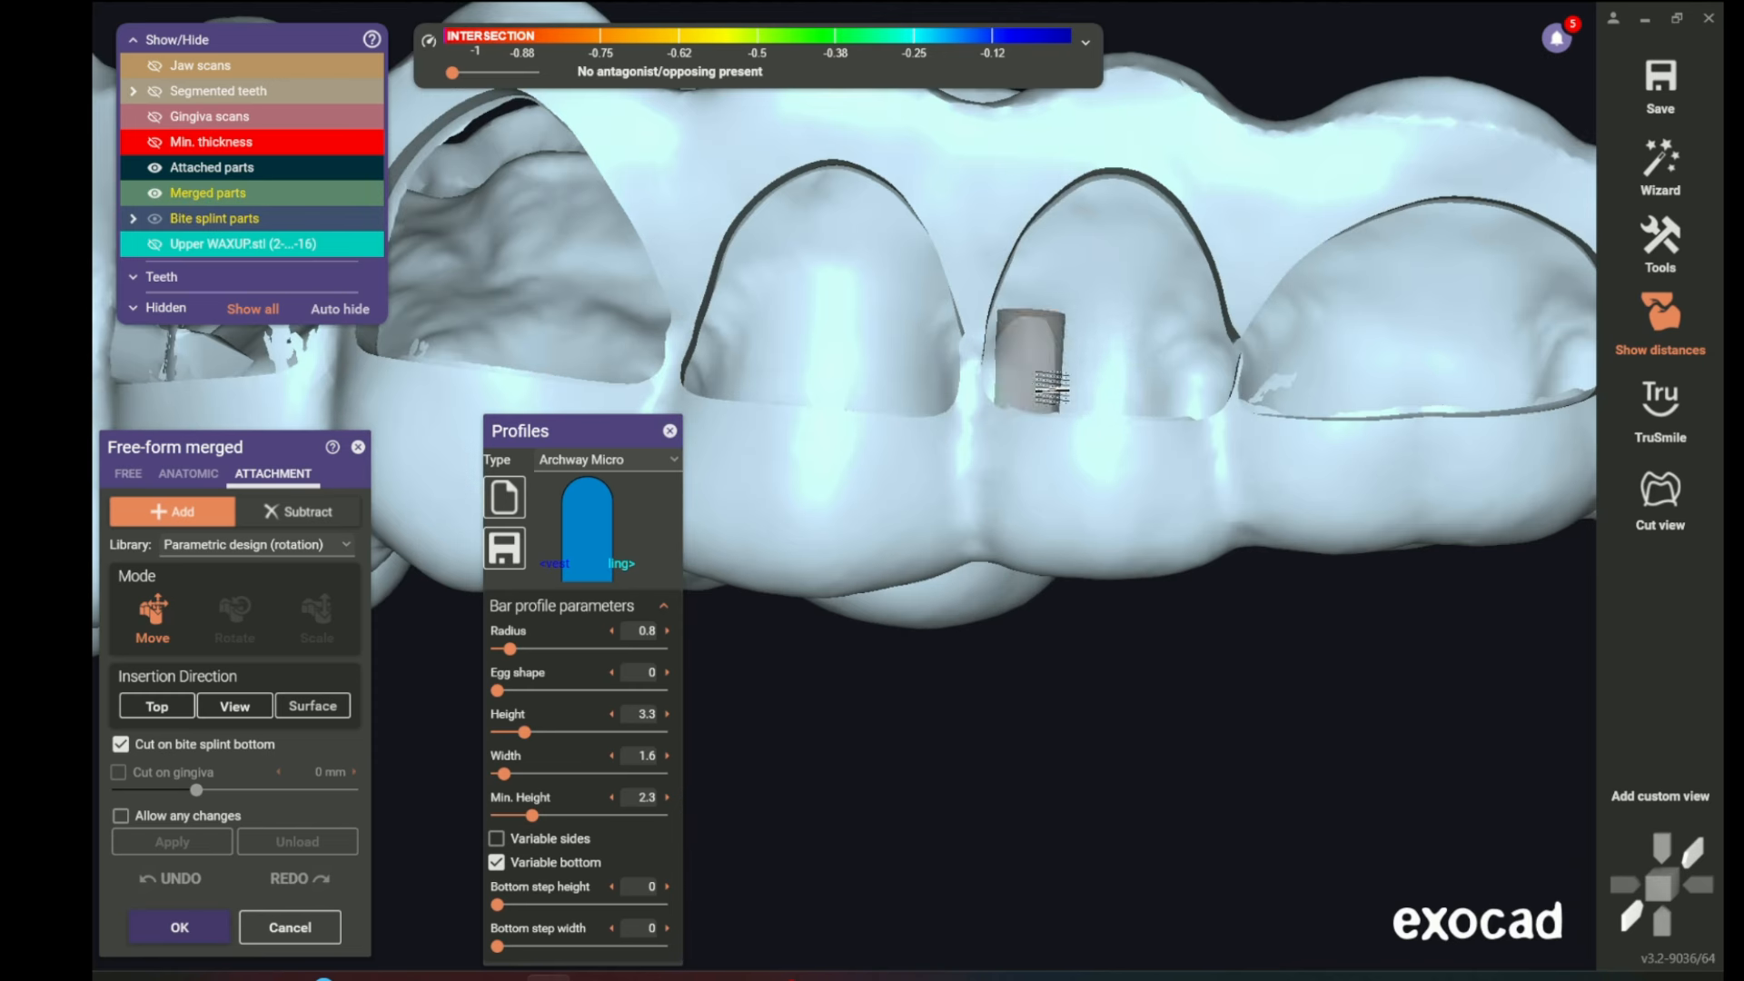
- Place the attachment on the narrow strut between two posterior facial windows and set its height to 4.74
{"action": "right_click_drag", "start_coordinate": [1269, 363], "coordinate": [1231, 382]}
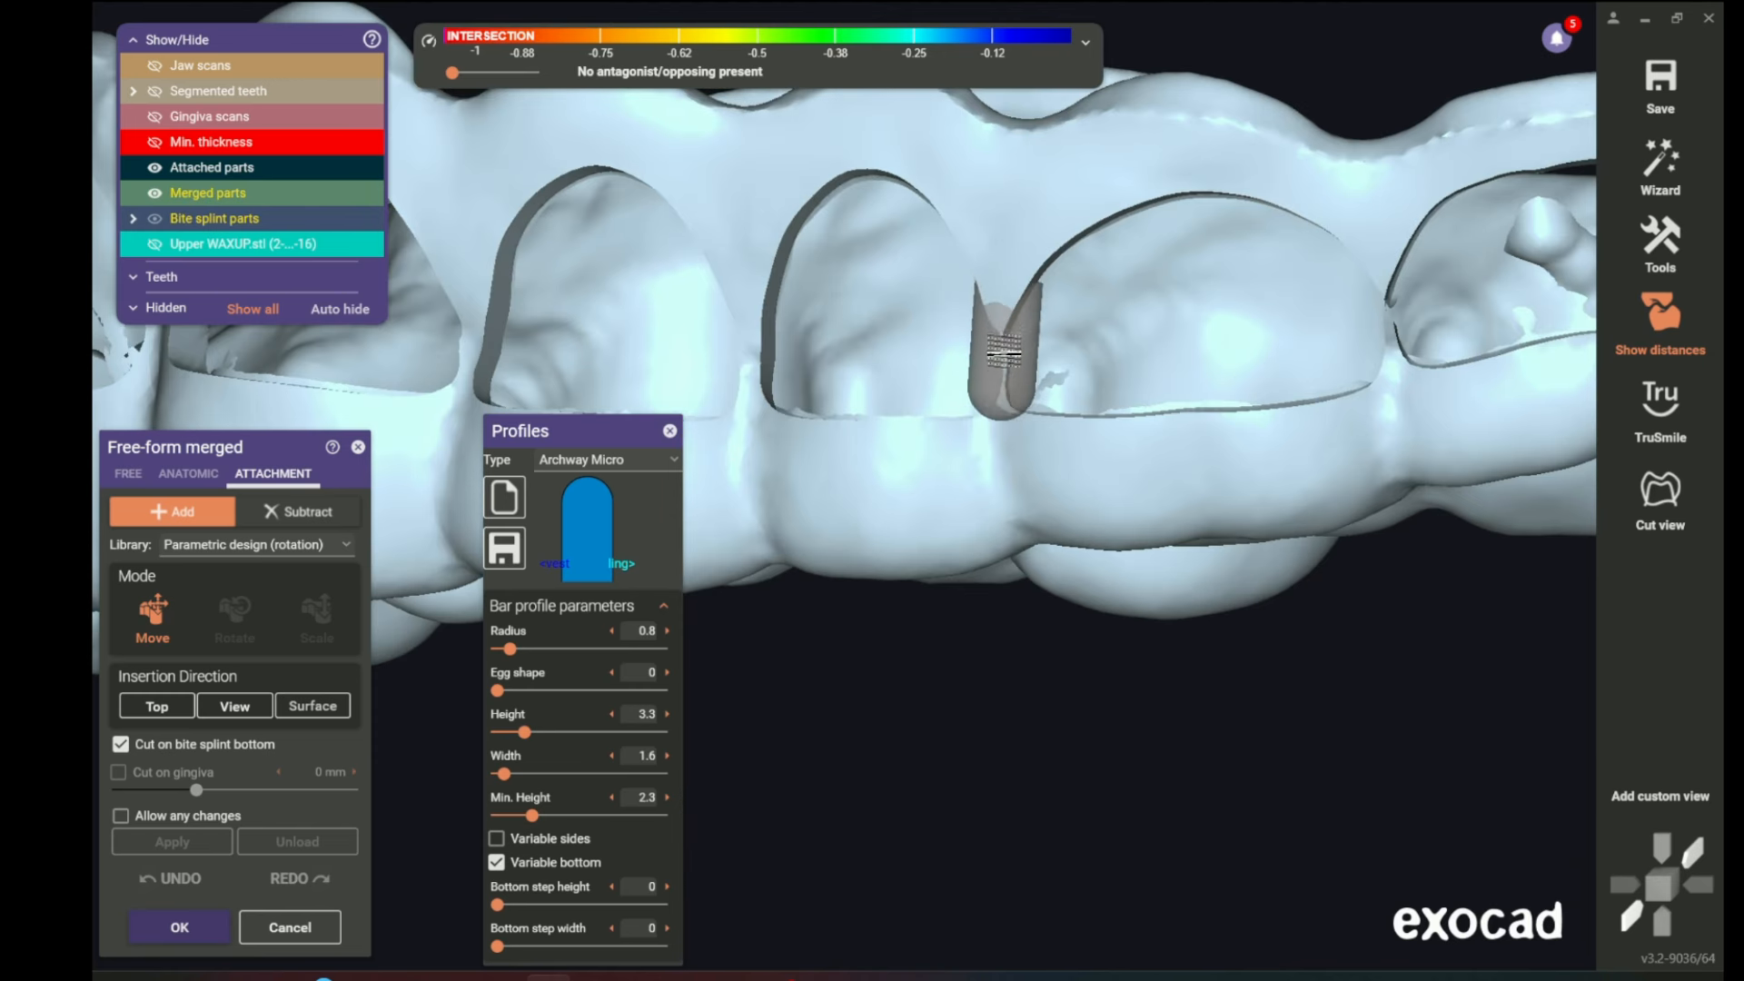
{"action": "left_click", "coordinate": [1004, 365]}
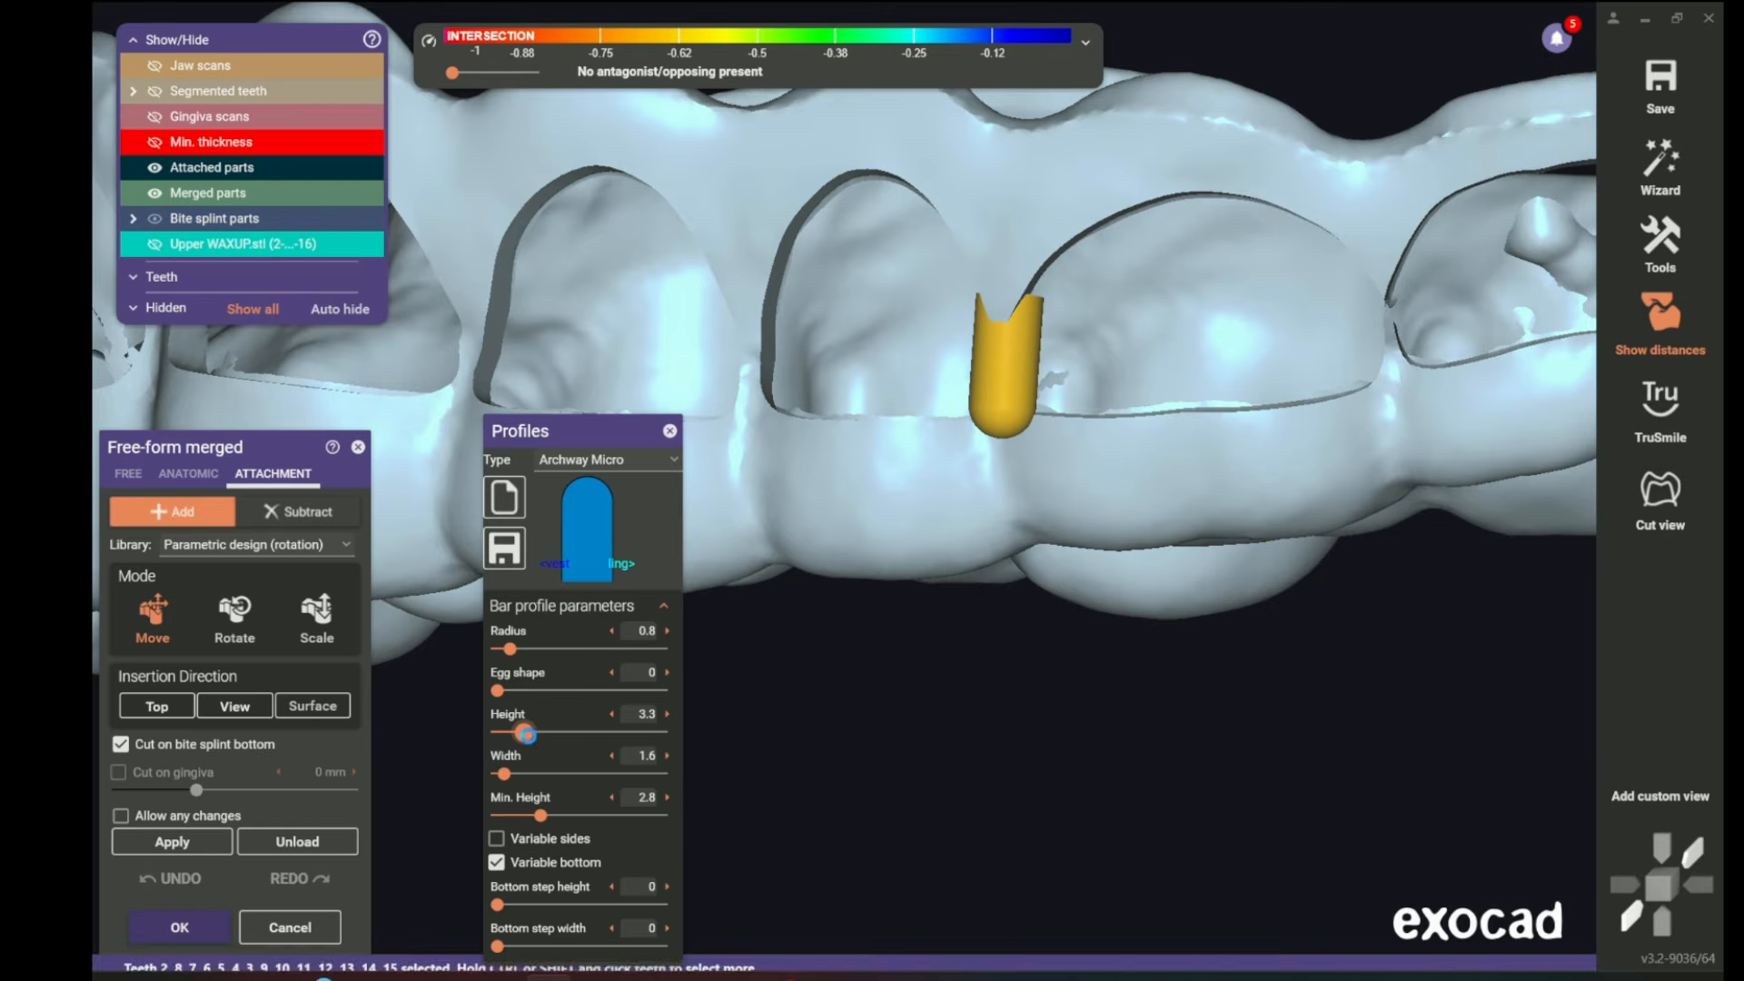
{"action": "left_click_drag", "start_coordinate": [525, 734], "coordinate": [540, 742]}
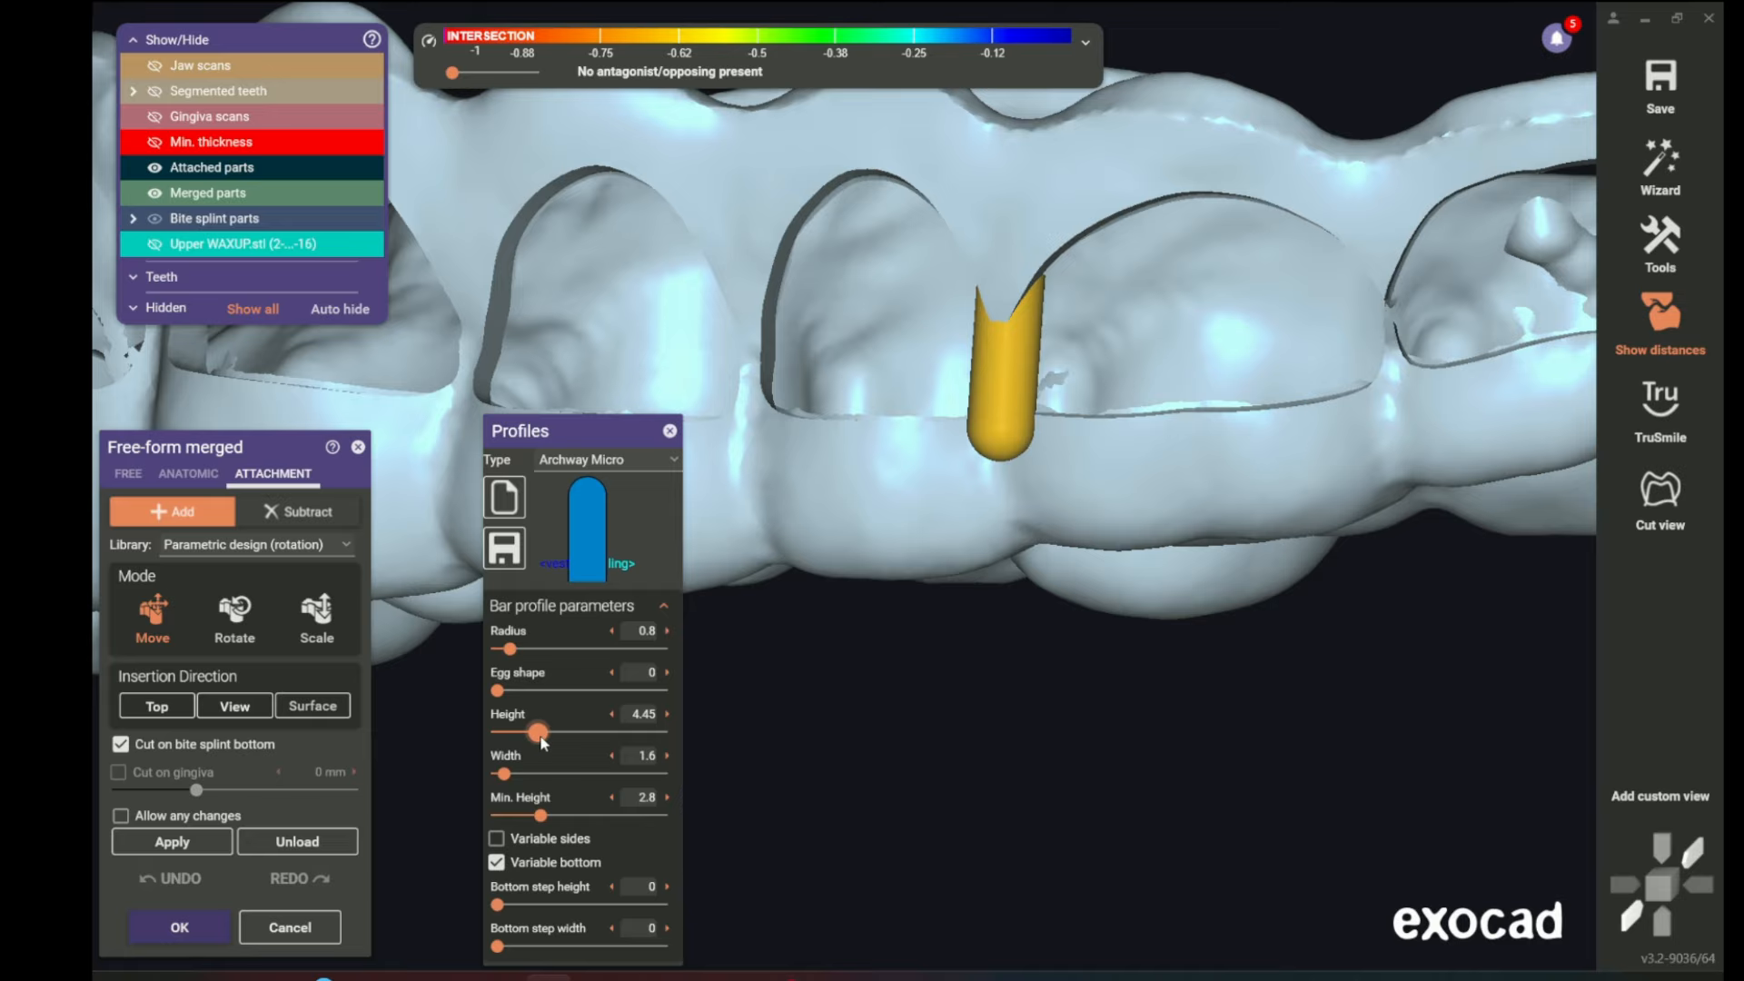
{"action": "scroll", "coordinate": [888, 752], "scroll_direction": "down", "scroll_amount": 3}
{"action": "right_click_drag", "start_coordinate": [888, 752], "coordinate": [1090, 607]}
{"action": "middle_click_drag", "start_coordinate": [1089, 608], "coordinate": [1012, 817]}
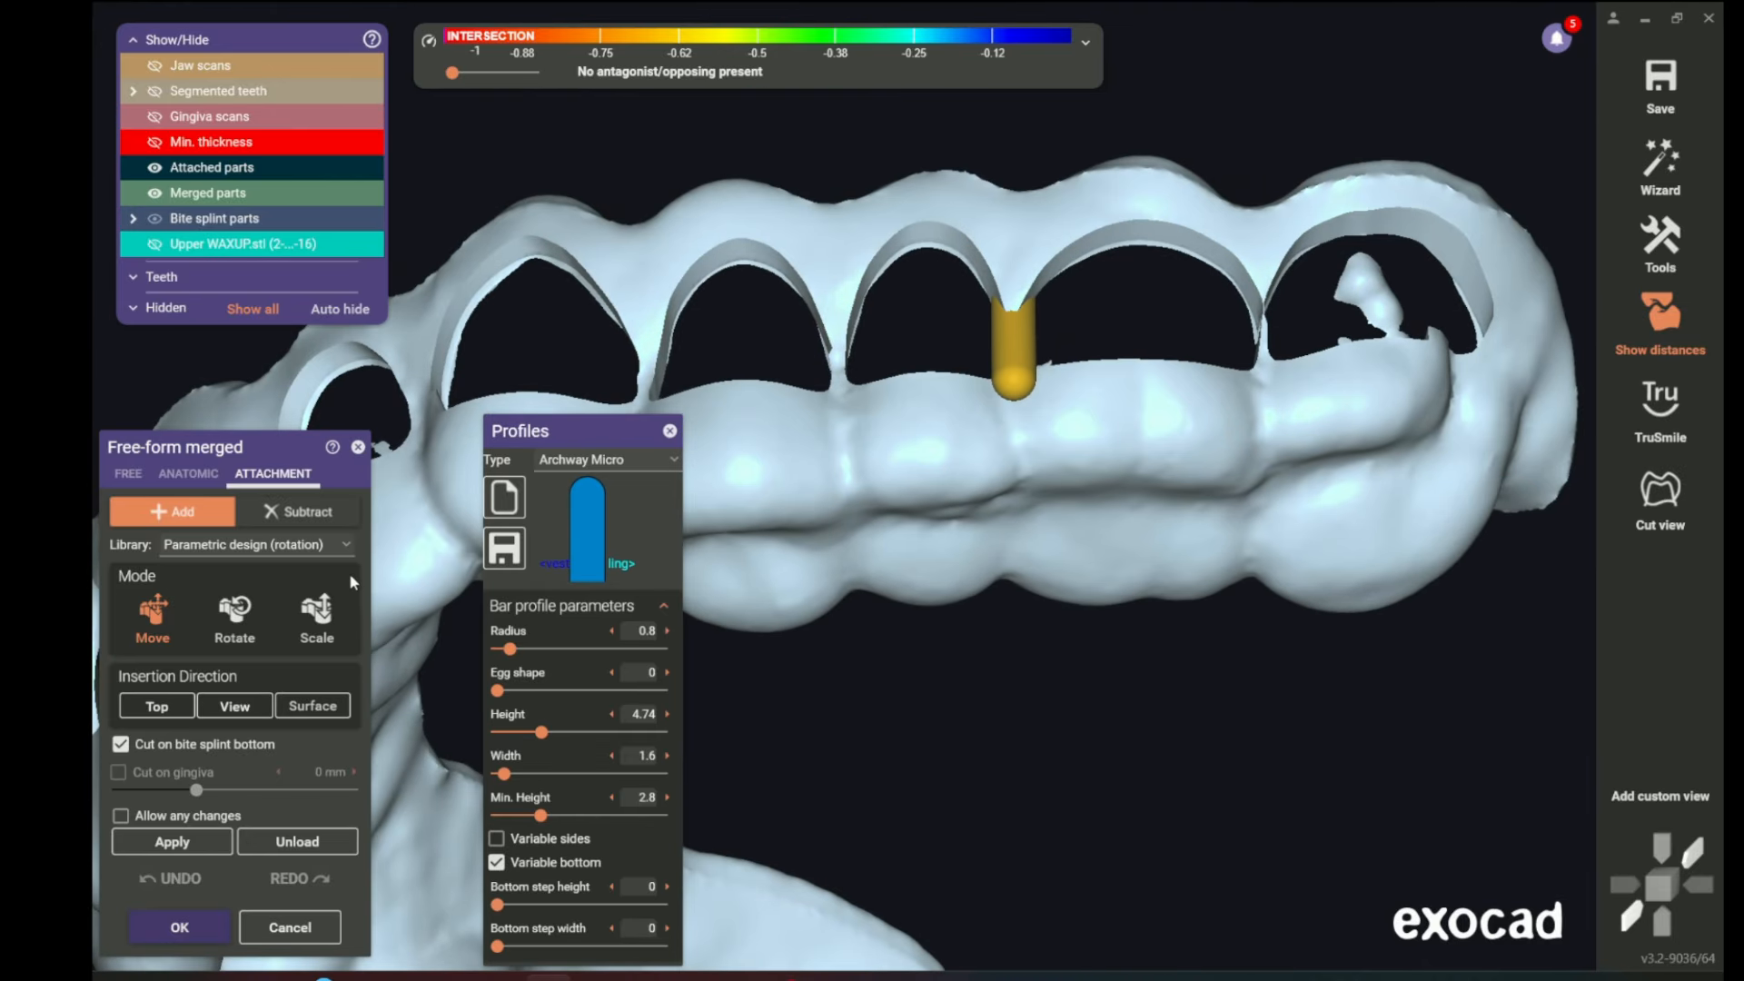
- Rotate the attachment to line up with the strut between the two windows
{"action": "left_click", "coordinate": [234, 622]}
{"action": "right_click_drag", "start_coordinate": [949, 616], "coordinate": [983, 507]}
{"action": "scroll", "coordinate": [978, 260], "scroll_direction": "up", "scroll_amount": 3}
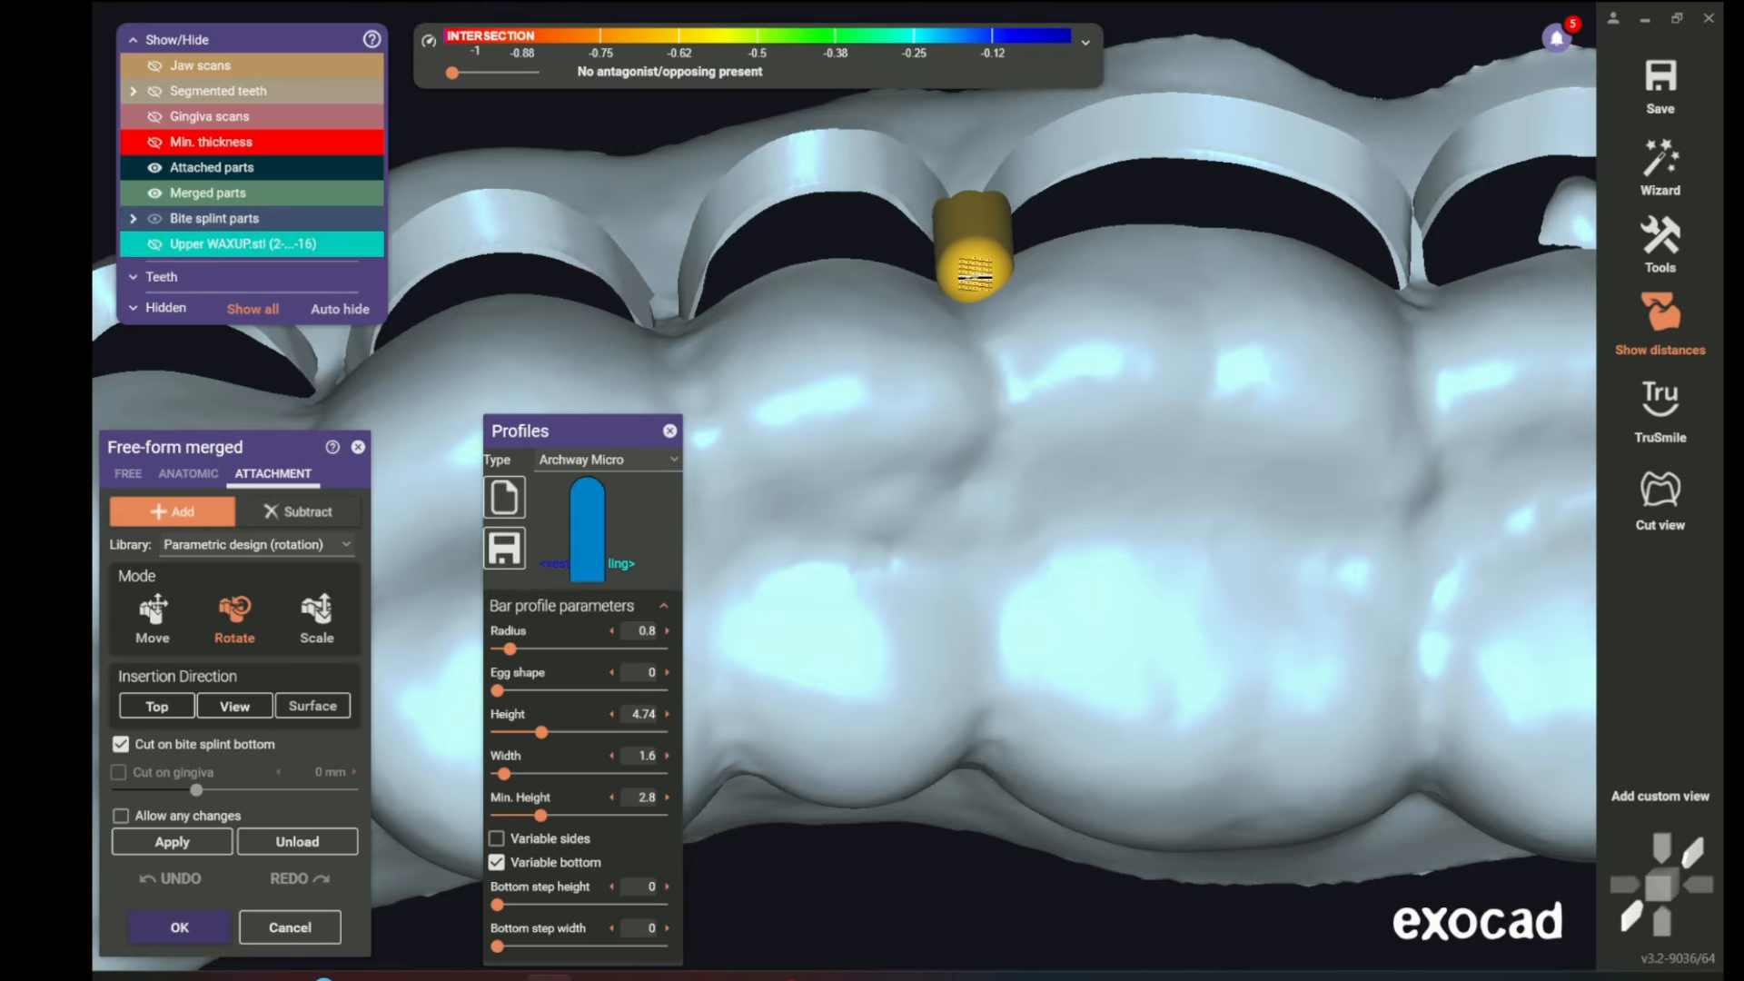
{"action": "scroll", "coordinate": [977, 290], "scroll_direction": "down", "scroll_amount": 3}
{"action": "right_click_drag", "start_coordinate": [981, 300], "coordinate": [1012, 408]}
{"action": "scroll", "coordinate": [1015, 409], "scroll_direction": "up", "scroll_amount": 3}
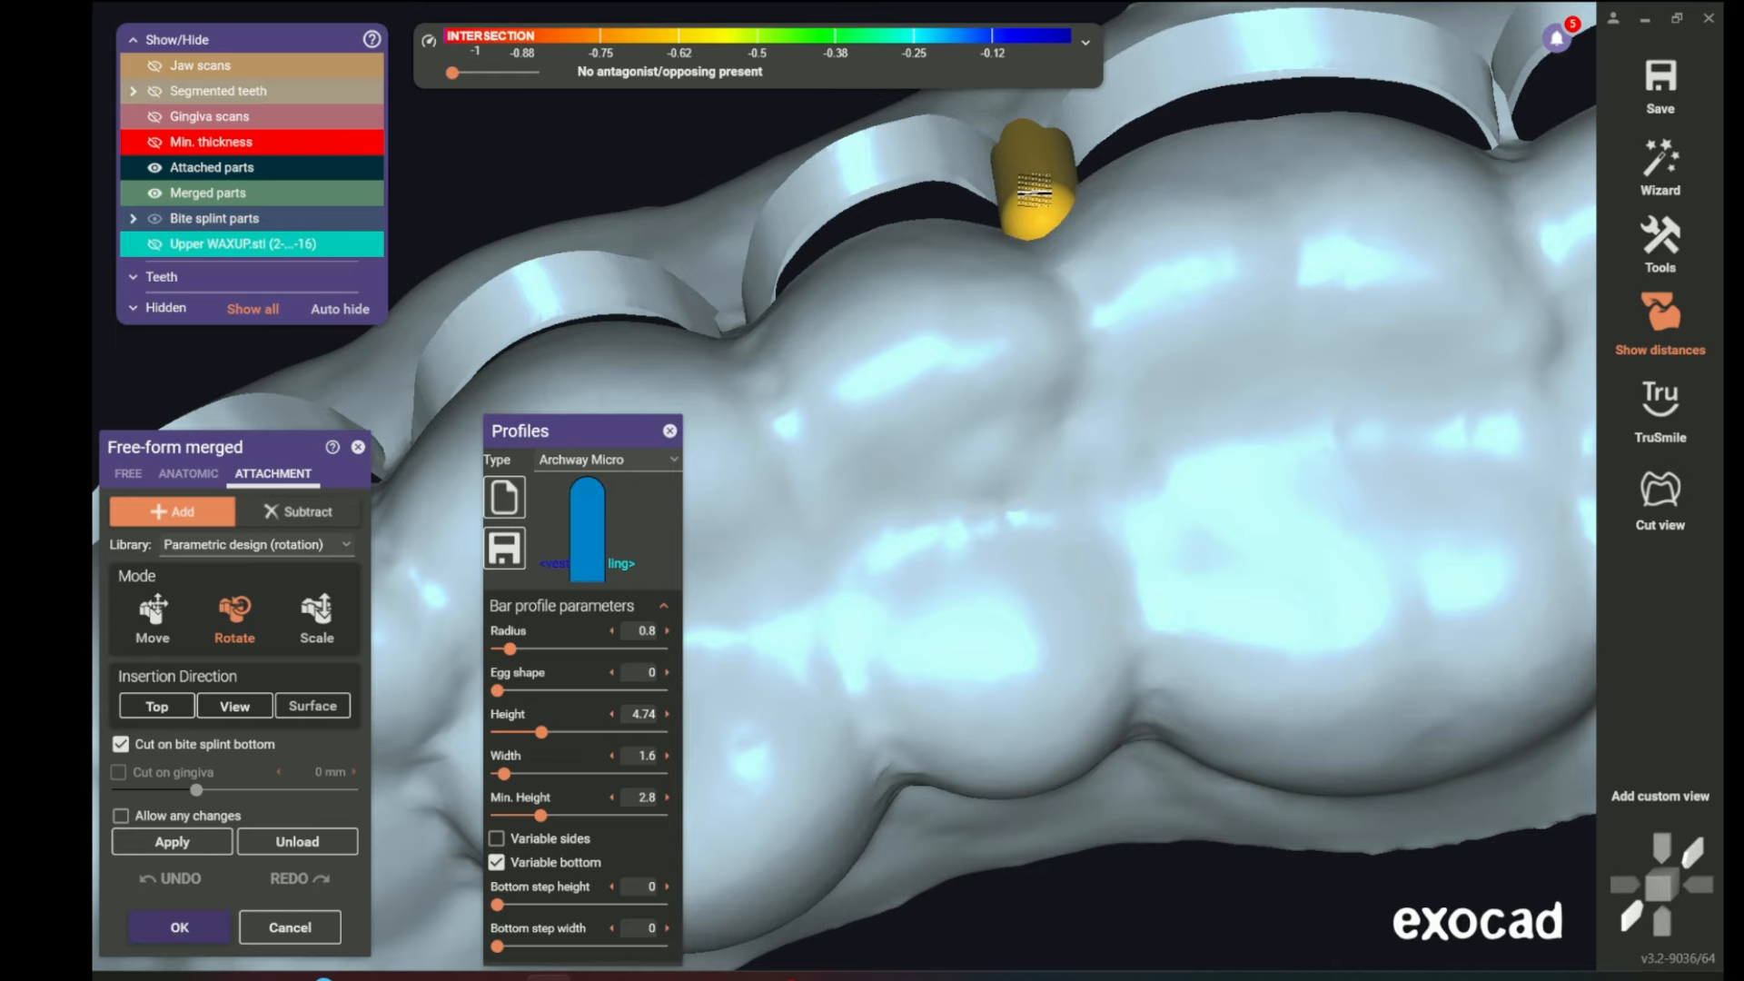
{"action": "scroll", "coordinate": [1051, 208], "scroll_direction": "down", "scroll_amount": 3}
{"action": "right_click_drag", "start_coordinate": [1078, 233], "coordinate": [398, 548]}
- Move the attachment onto the strut so it bridges to the splint's lower edge, and apply it to the merged part
{"action": "left_click", "coordinate": [155, 610]}
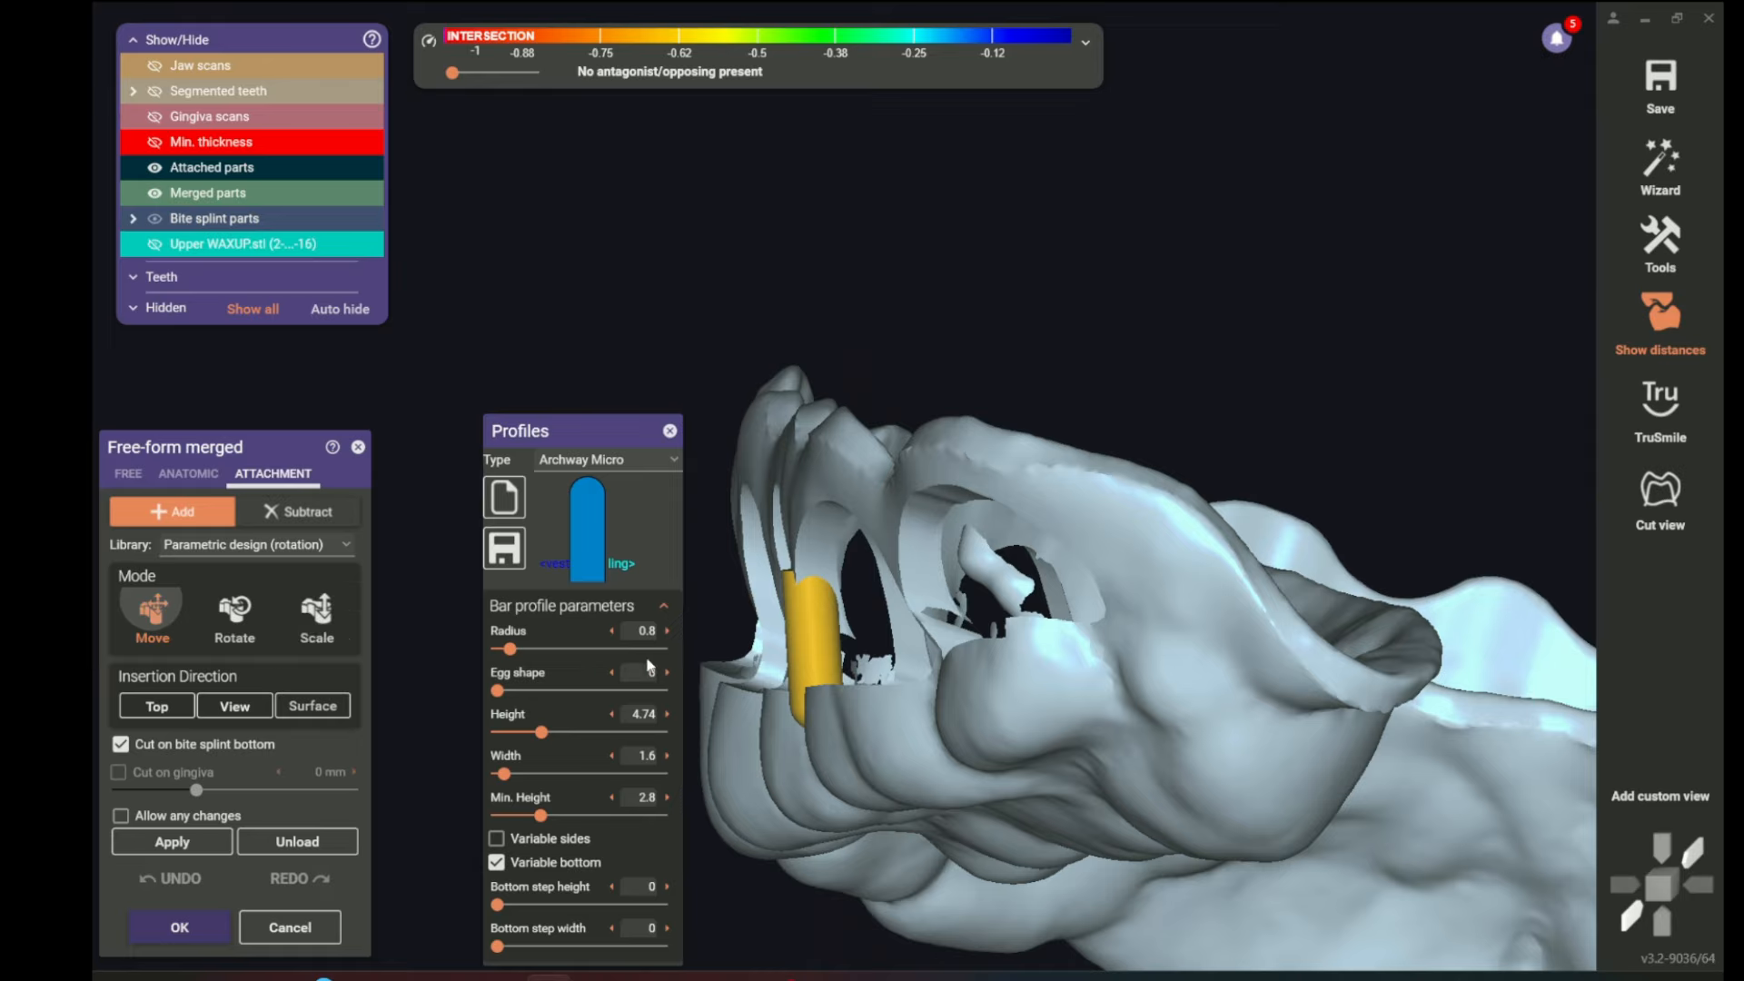
{"action": "scroll", "coordinate": [804, 632], "scroll_direction": "up", "scroll_amount": 2}
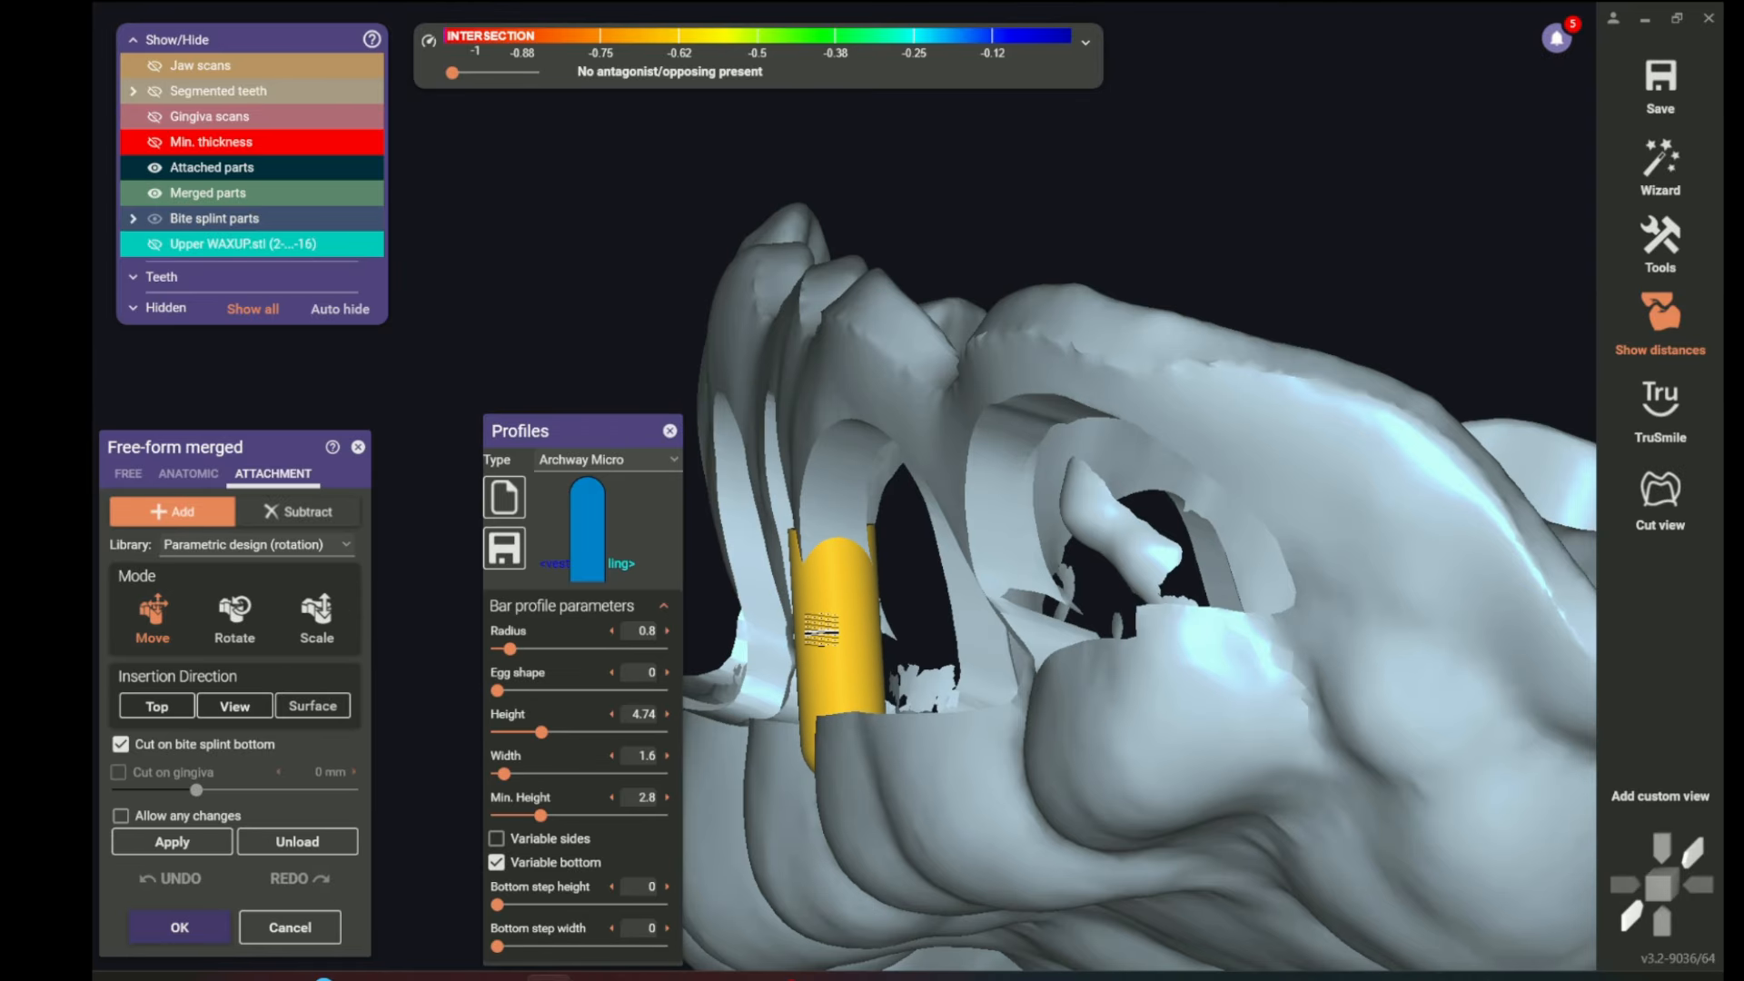
{"action": "right_click_drag", "start_coordinate": [815, 629], "coordinate": [984, 670]}
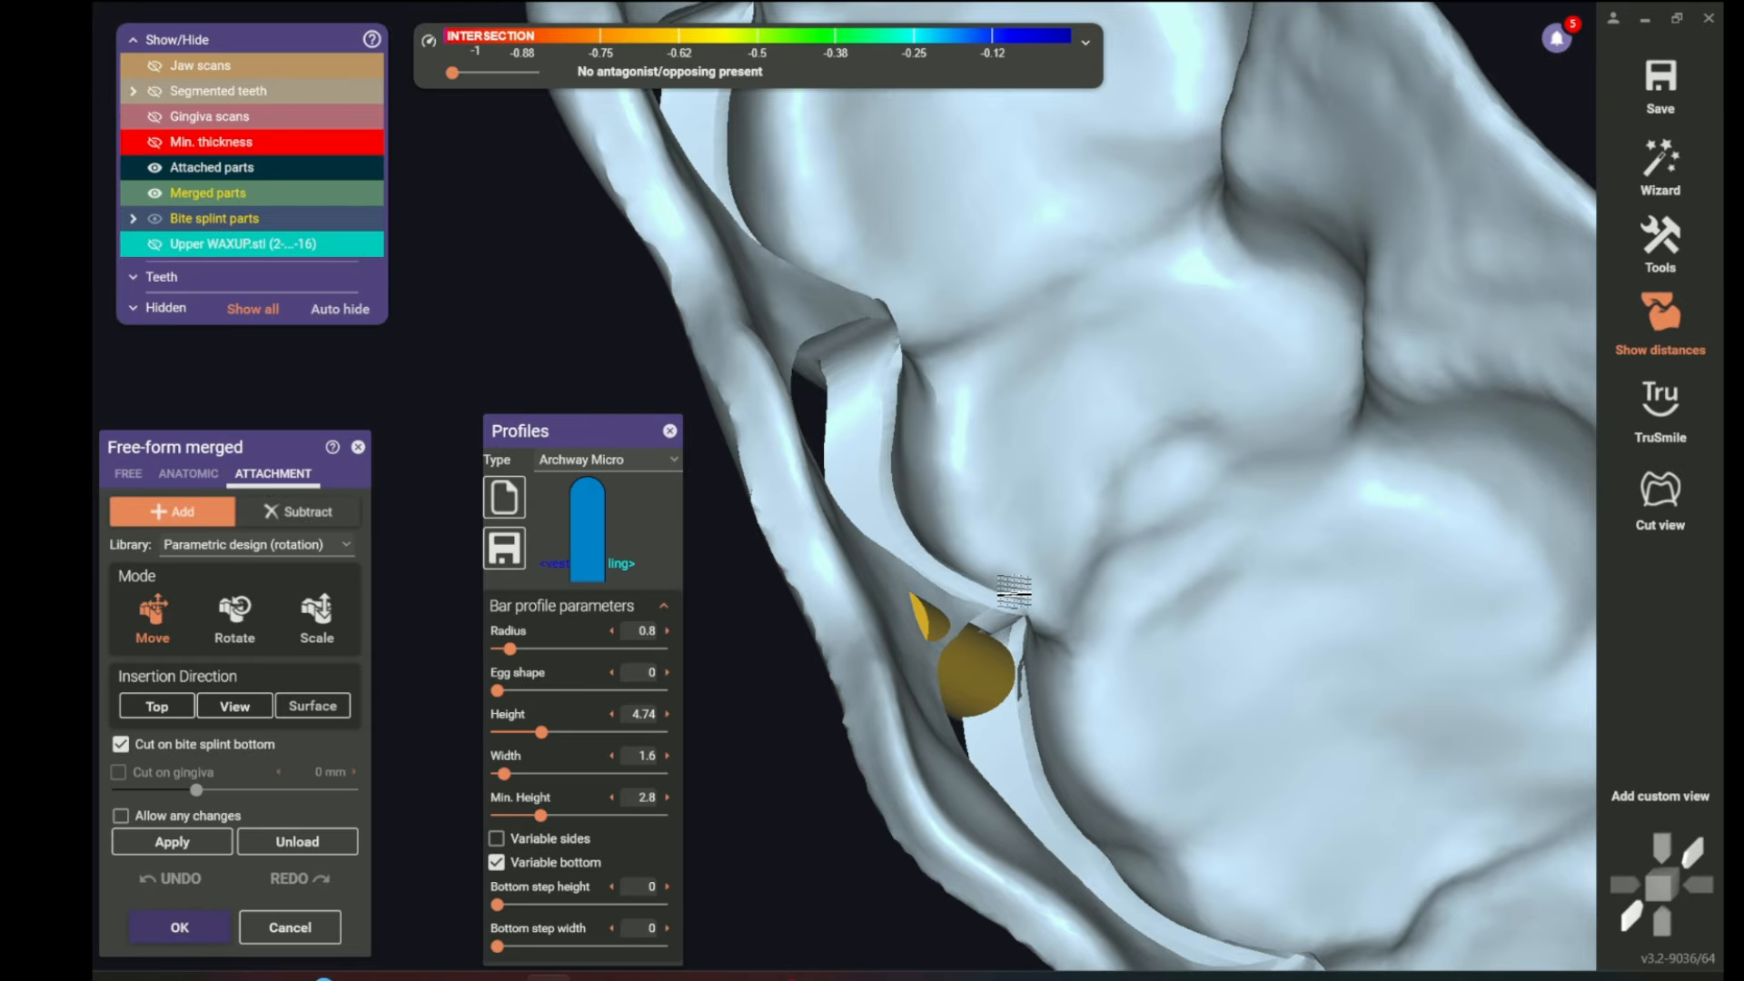
{"action": "scroll", "coordinate": [1032, 670], "scroll_direction": "down", "scroll_amount": 3}
{"action": "right_click_drag", "start_coordinate": [1031, 670], "coordinate": [985, 672]}
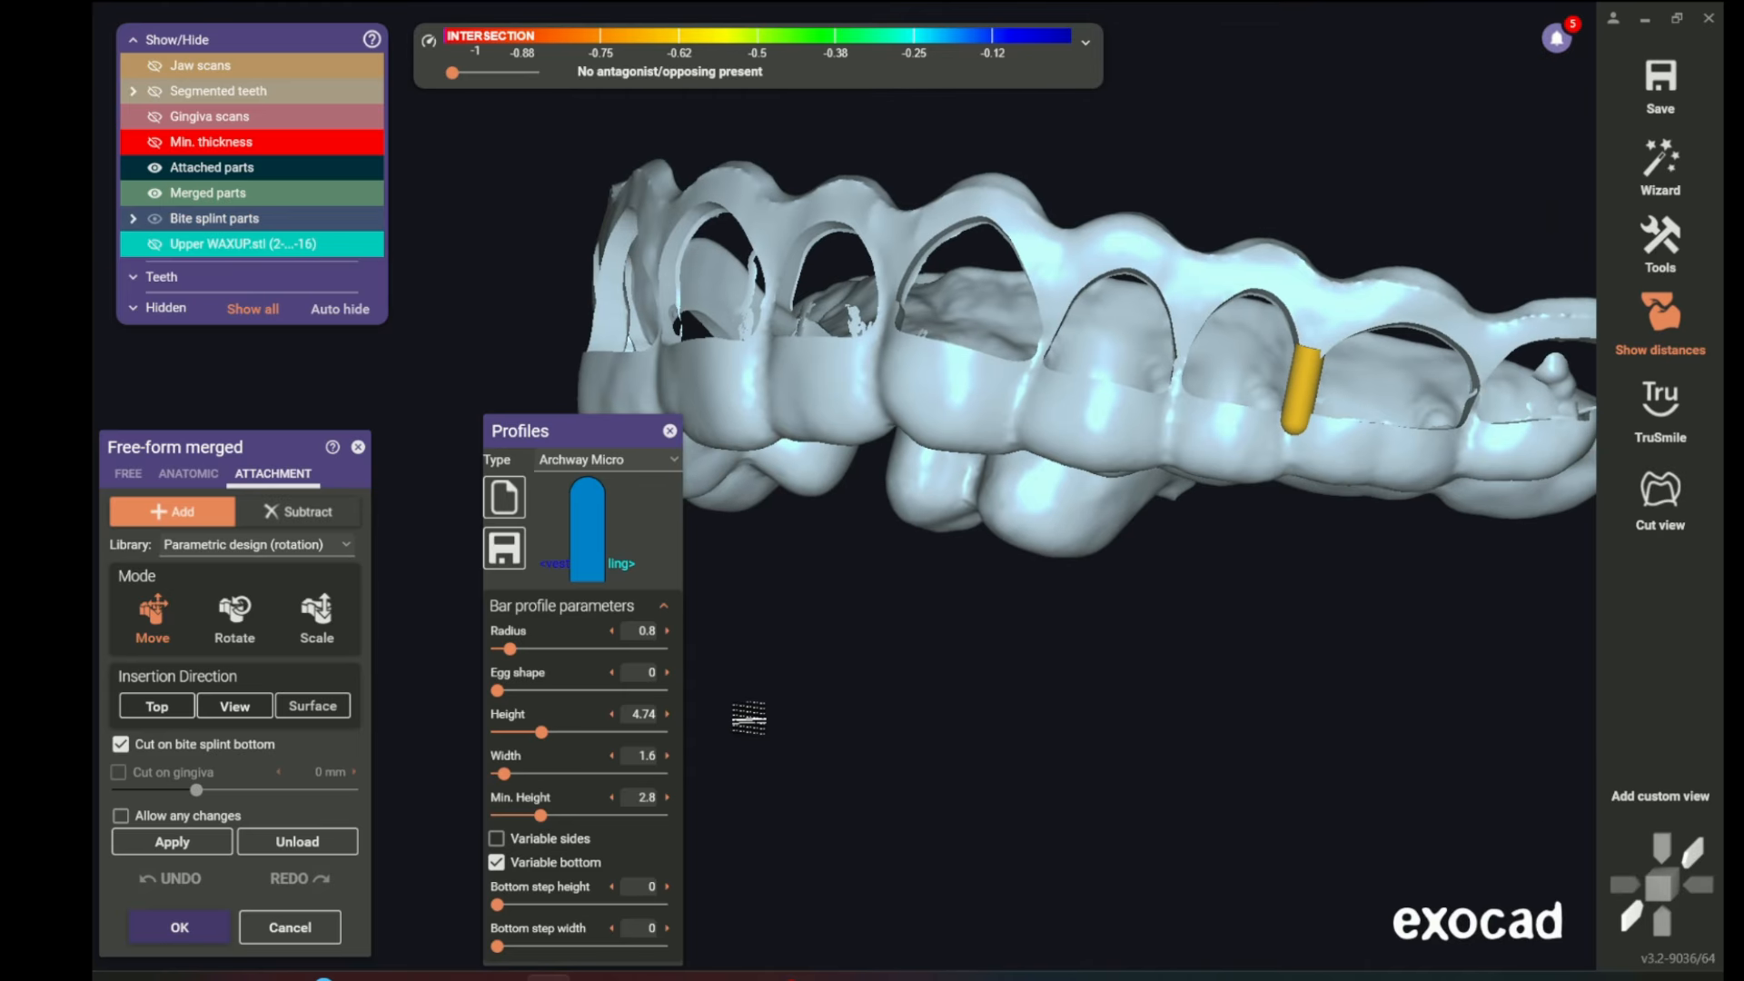
{"action": "left_click", "coordinate": [173, 842]}
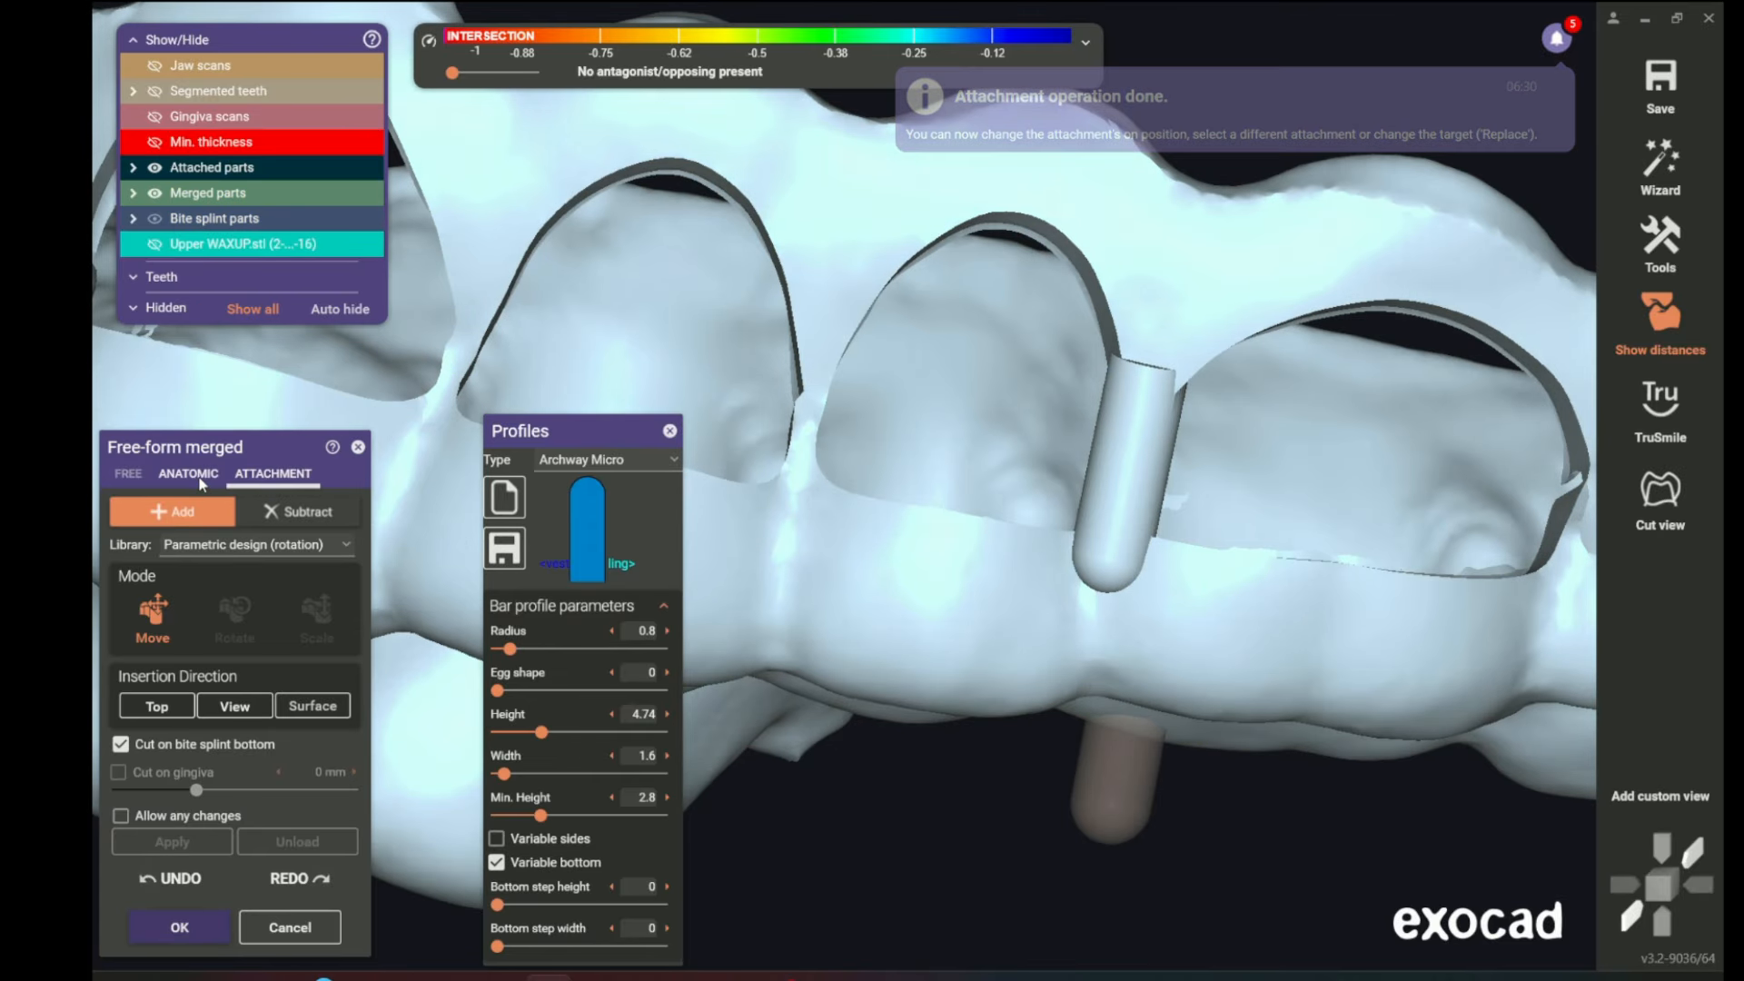
- Smooth the added bar into the splint using a lower brush strength and the maximum brush size
{"action": "left_click", "coordinate": [188, 473]}
{"action": "left_click", "coordinate": [128, 473]}
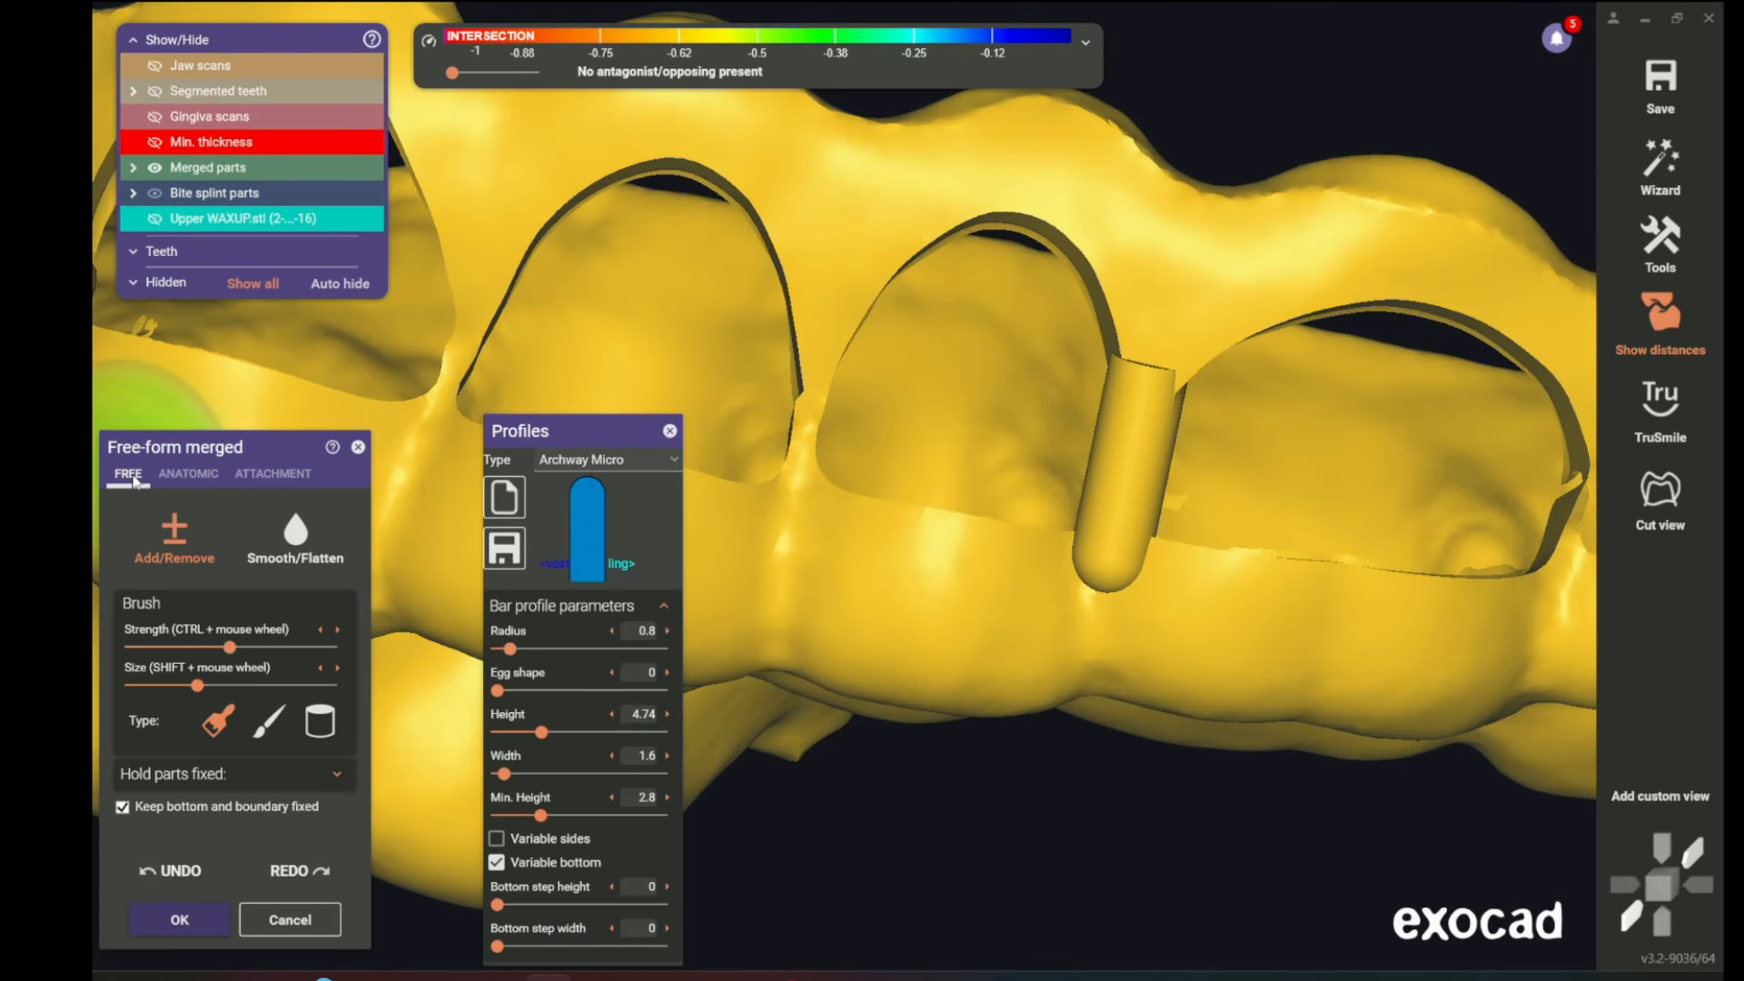
{"action": "left_click", "coordinate": [303, 554]}
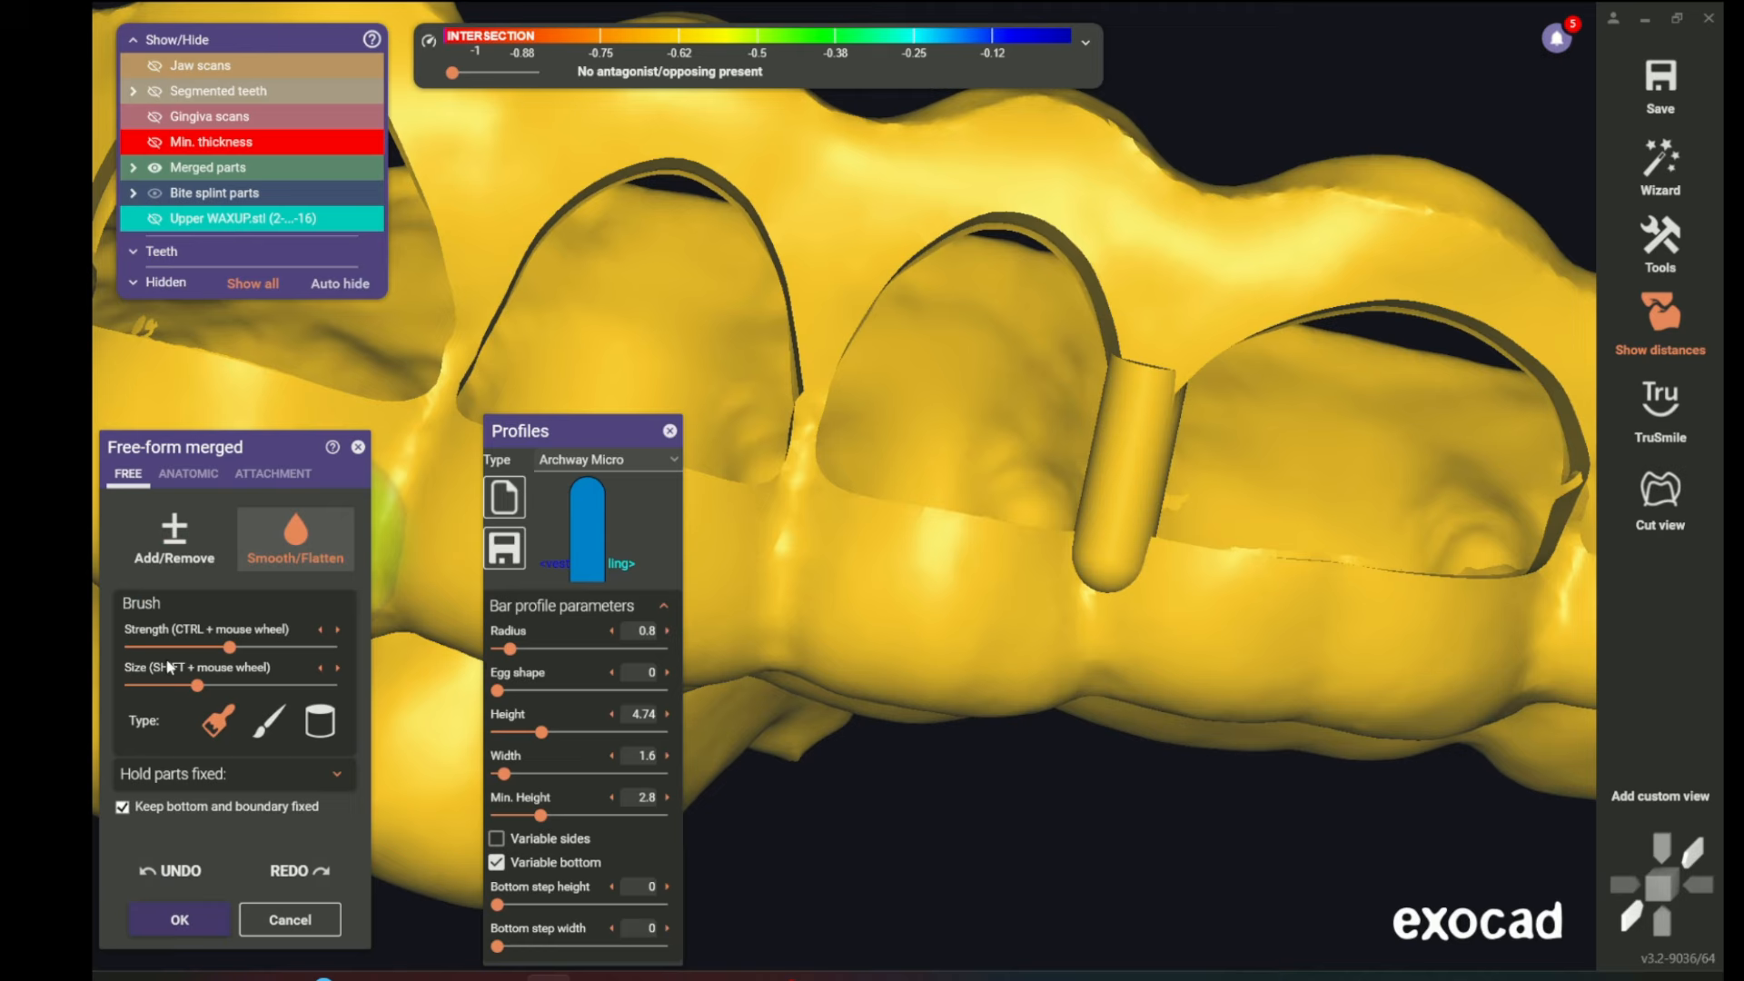
{"action": "left_click_drag", "start_coordinate": [230, 646], "coordinate": [164, 646]}
{"action": "left_click_drag", "start_coordinate": [276, 684], "coordinate": [349, 681]}
{"action": "mouse_move", "coordinate": [1150, 372]}
{"action": "left_mouse_down"}
{"action": "mouse_move", "coordinate": [1101, 579]}
{"action": "mouse_move", "coordinate": [1153, 362]}
{"action": "mouse_move", "coordinate": [1129, 483]}
{"action": "mouse_move", "coordinate": [1141, 580]}
{"action": "left_mouse_up"}
{"action": "mouse_move", "coordinate": [1090, 557]}
{"action": "right_mouse_down"}
{"action": "mouse_move", "coordinate": [1238, 603]}
{"action": "mouse_move", "coordinate": [1239, 545]}
{"action": "mouse_move", "coordinate": [903, 398]}
{"action": "right_mouse_up"}
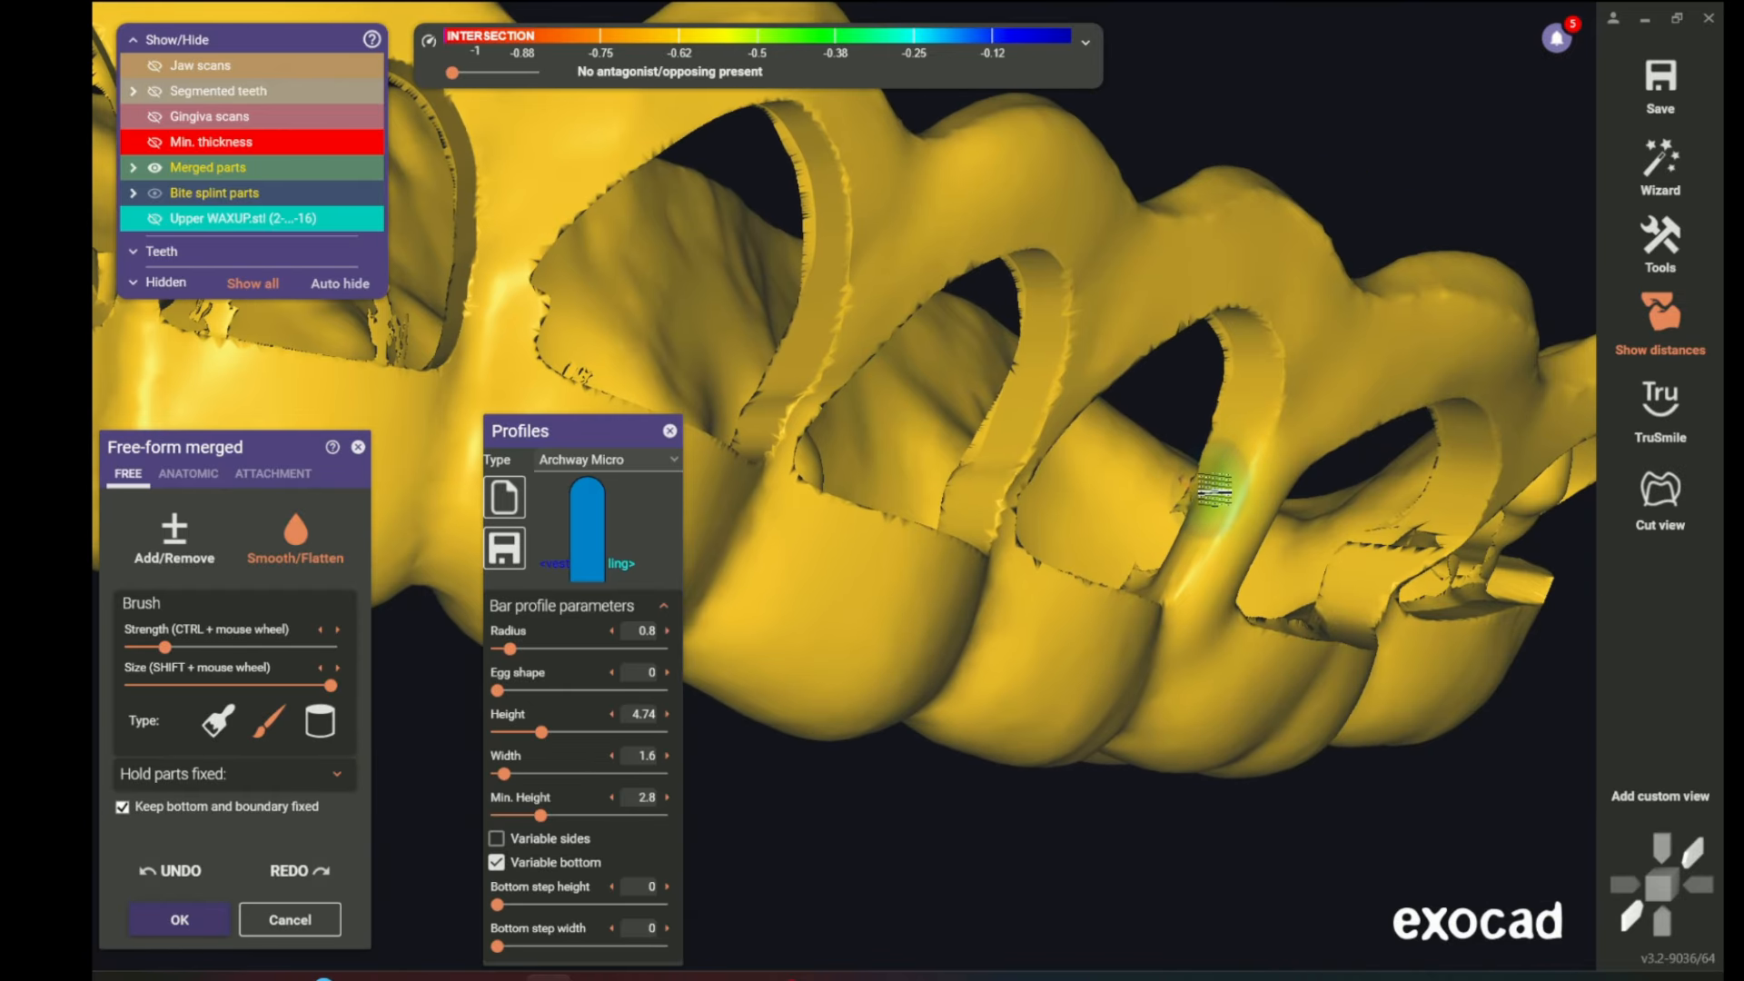
- Blend the bar's sides and ends into the adjoining window edges, working around it from several angles
{"action": "mouse_move", "coordinate": [1187, 584]}
{"action": "right_mouse_down"}
{"action": "mouse_move", "coordinate": [1199, 603]}
{"action": "mouse_move", "coordinate": [1090, 595]}
{"action": "mouse_move", "coordinate": [1371, 704]}
{"action": "mouse_move", "coordinate": [829, 591]}
{"action": "mouse_move", "coordinate": [1051, 581]}
{"action": "mouse_move", "coordinate": [1723, 761]}
{"action": "right_mouse_up"}
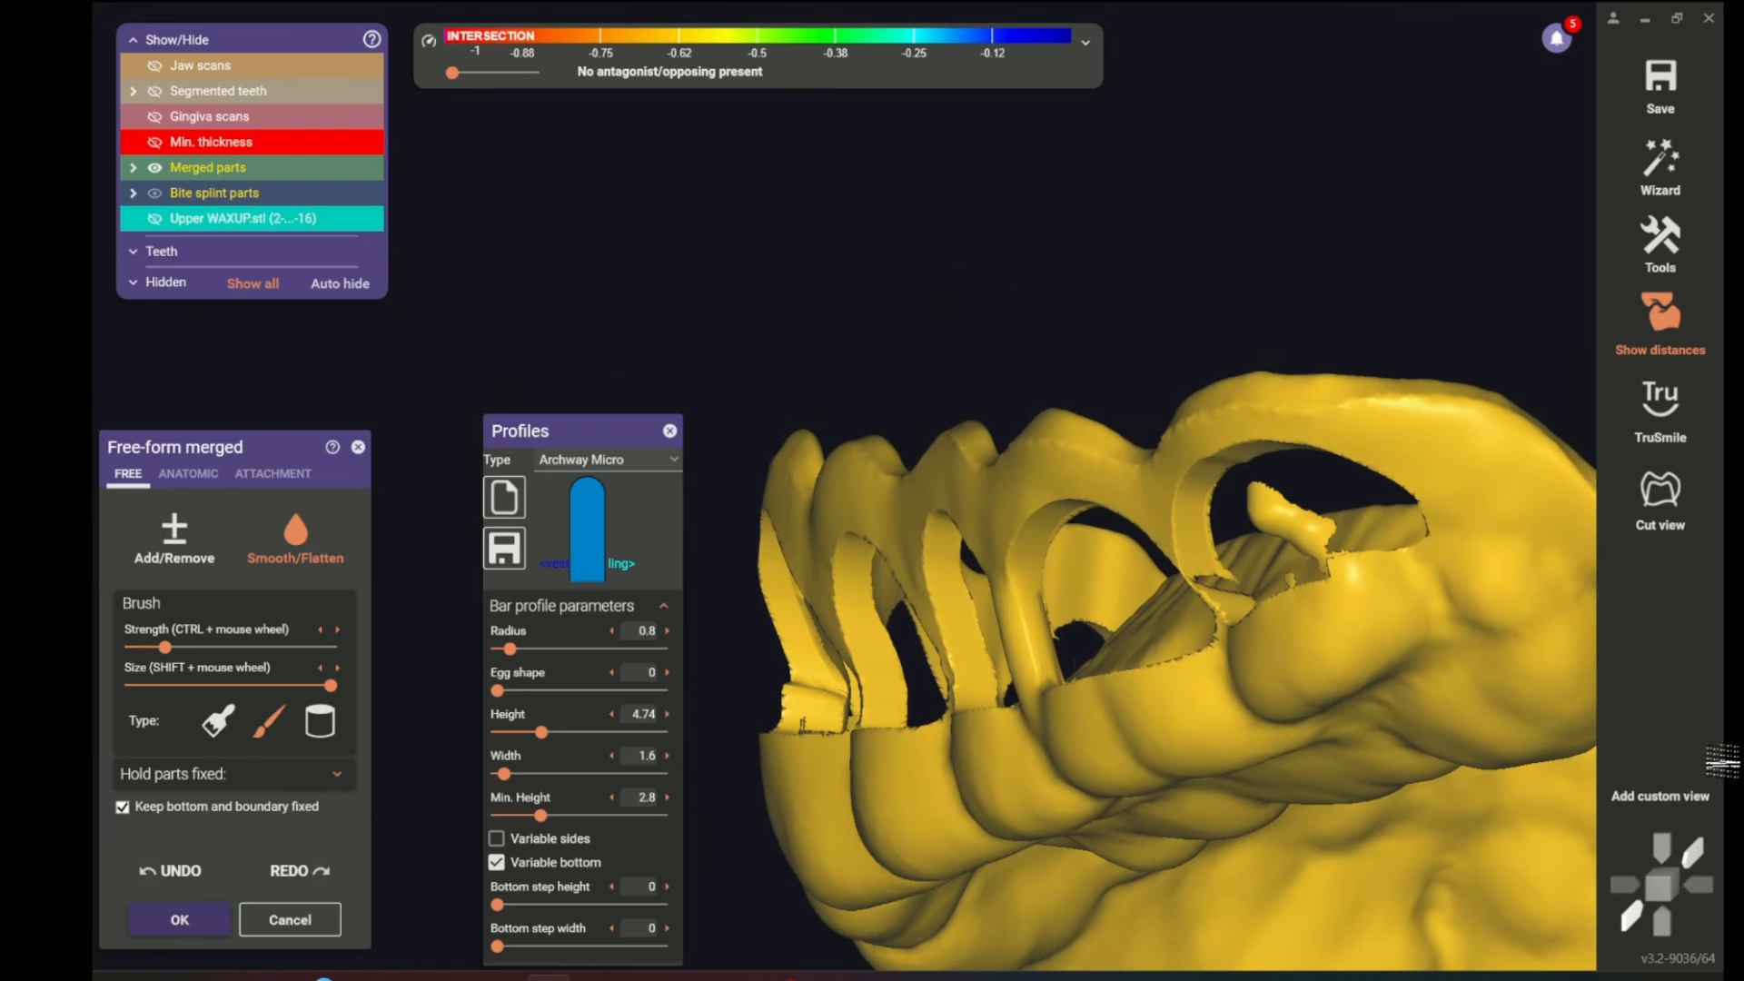
{"action": "right_click_drag", "start_coordinate": [1032, 693], "coordinate": [1042, 754]}
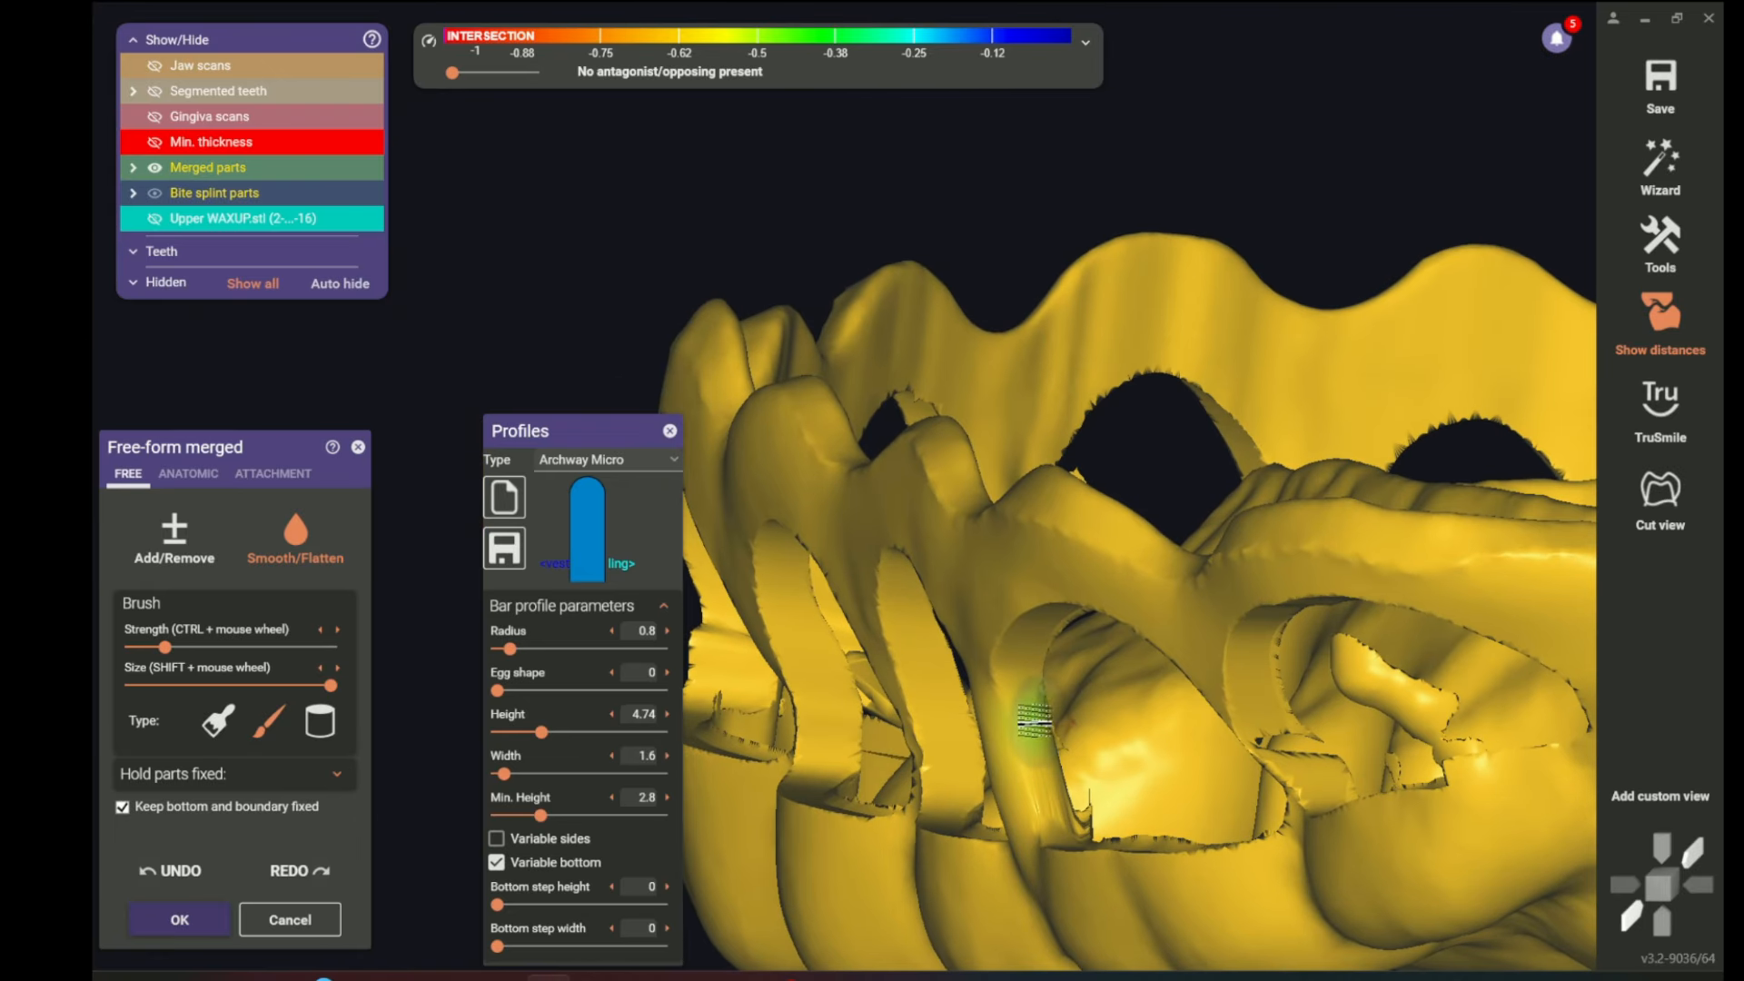
{"action": "right_click_drag", "start_coordinate": [1052, 877], "coordinate": [1087, 543]}
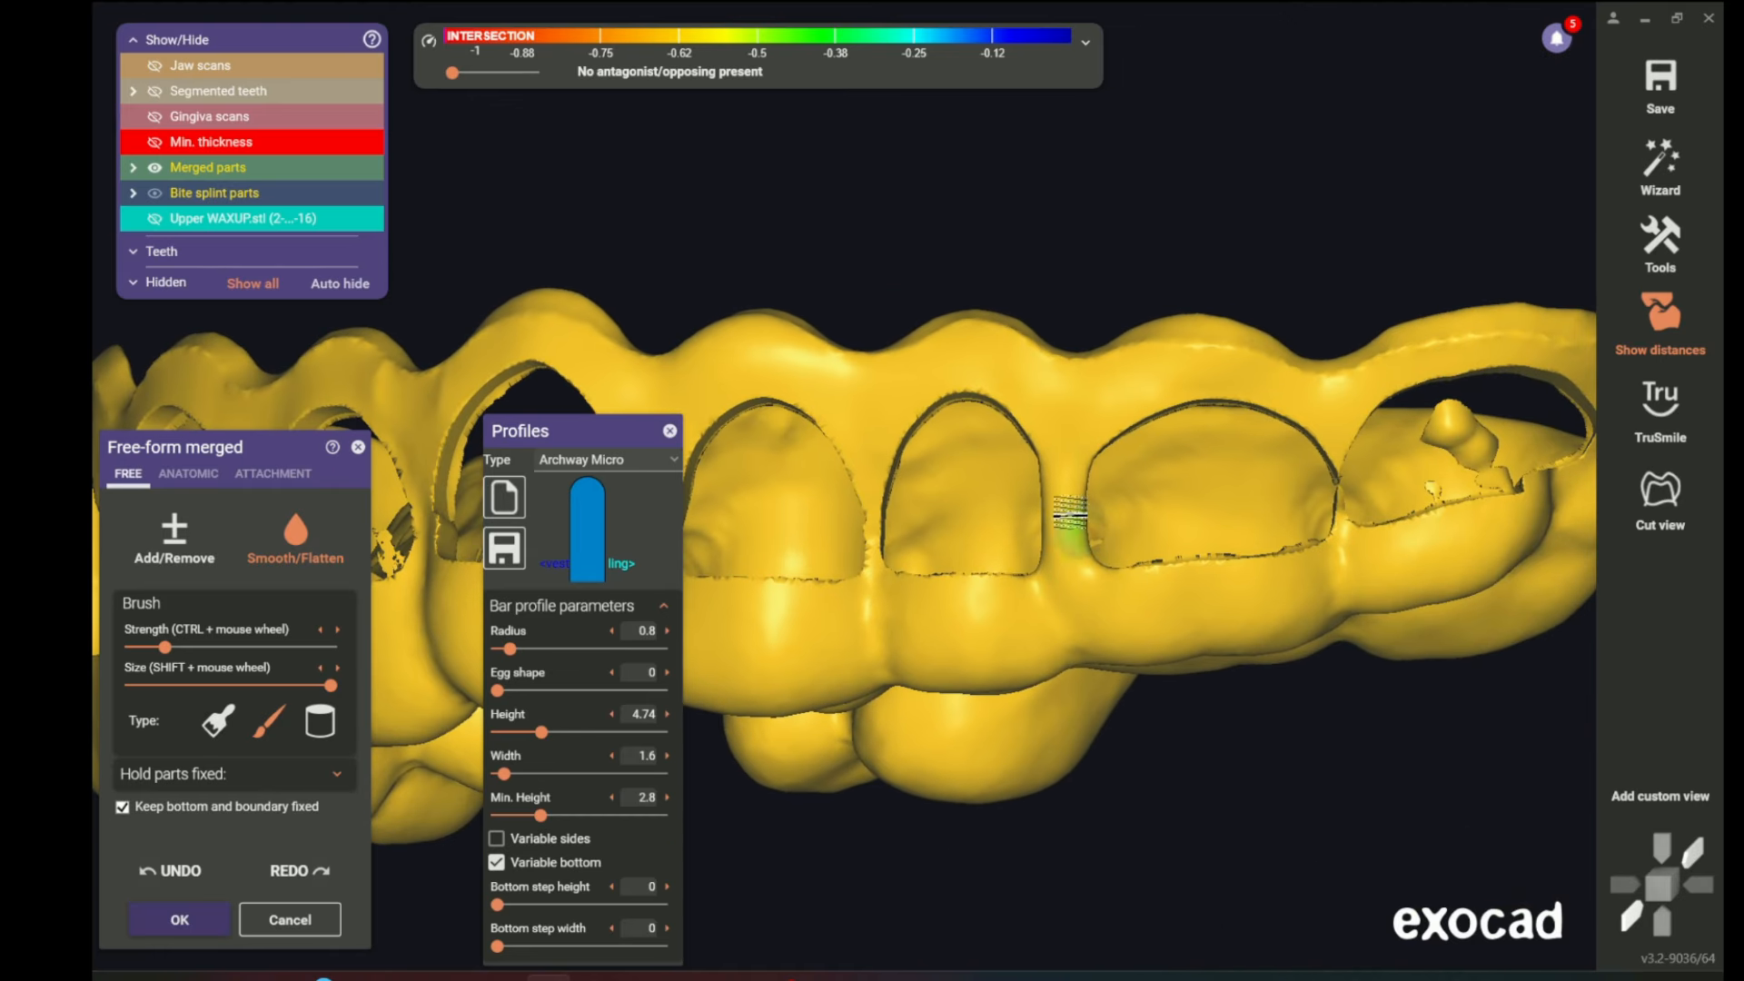
{"action": "right_click_drag", "start_coordinate": [1090, 657], "coordinate": [969, 534]}
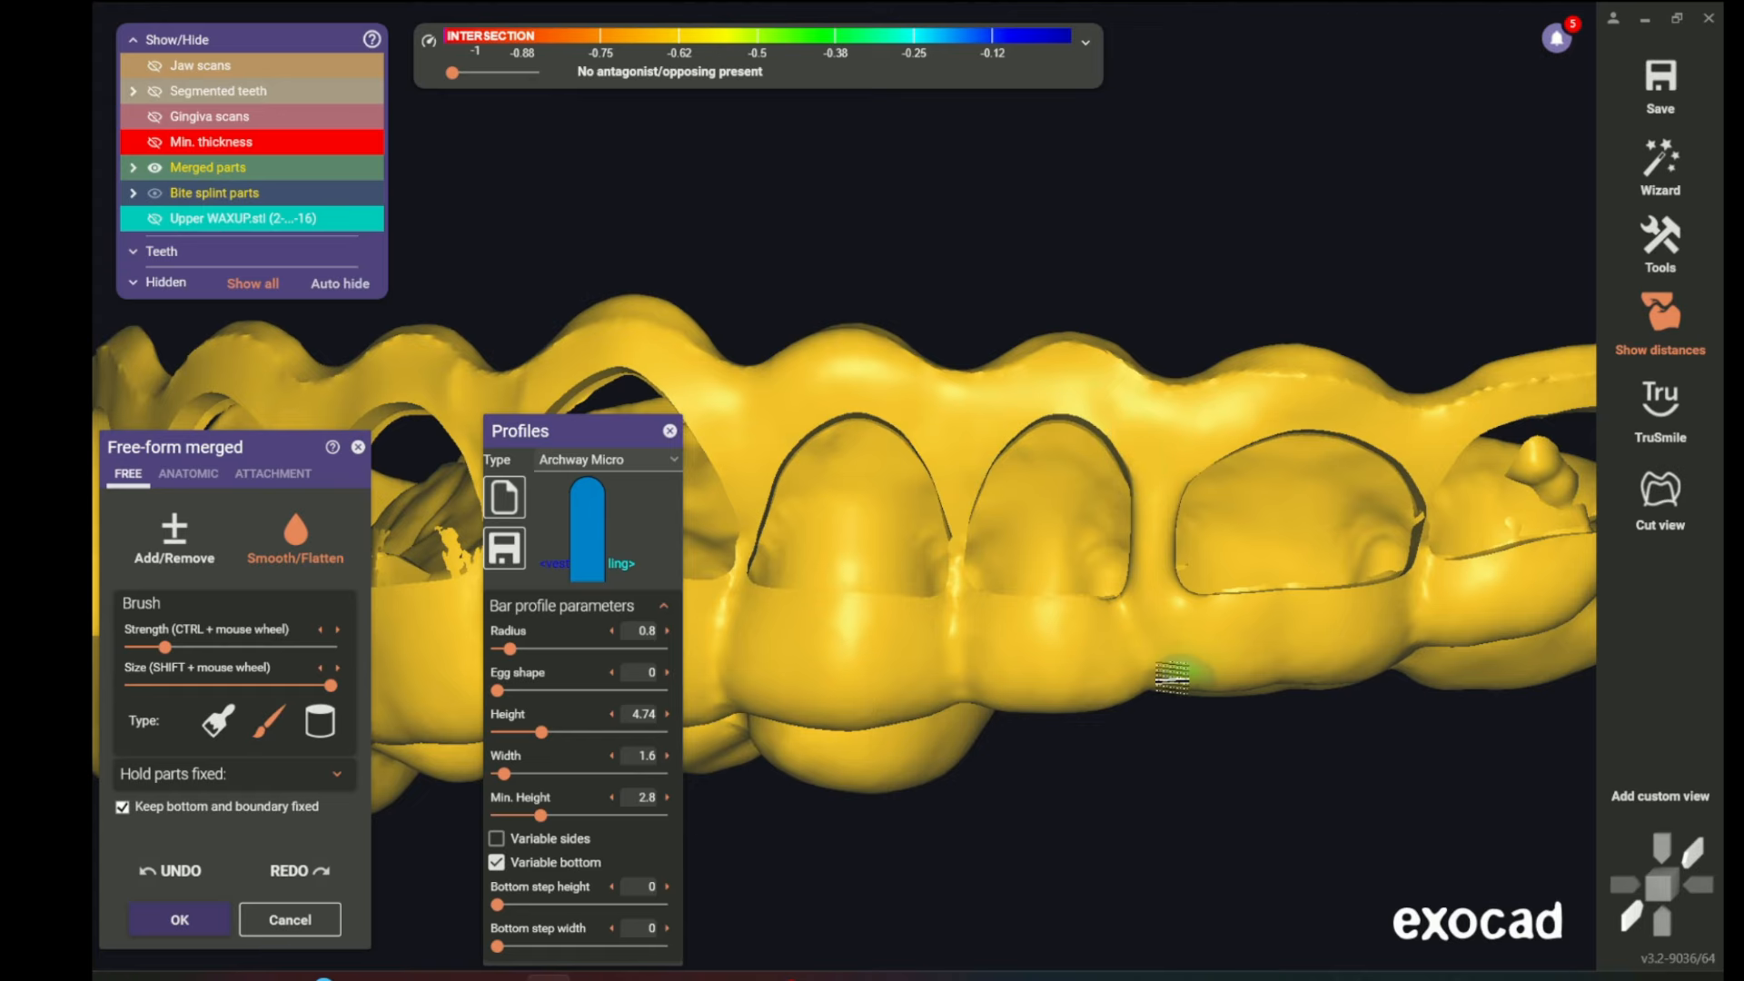
{"action": "right_click_drag", "start_coordinate": [1286, 668], "coordinate": [1251, 637]}
{"action": "right_click_drag", "start_coordinate": [1102, 565], "coordinate": [934, 639]}
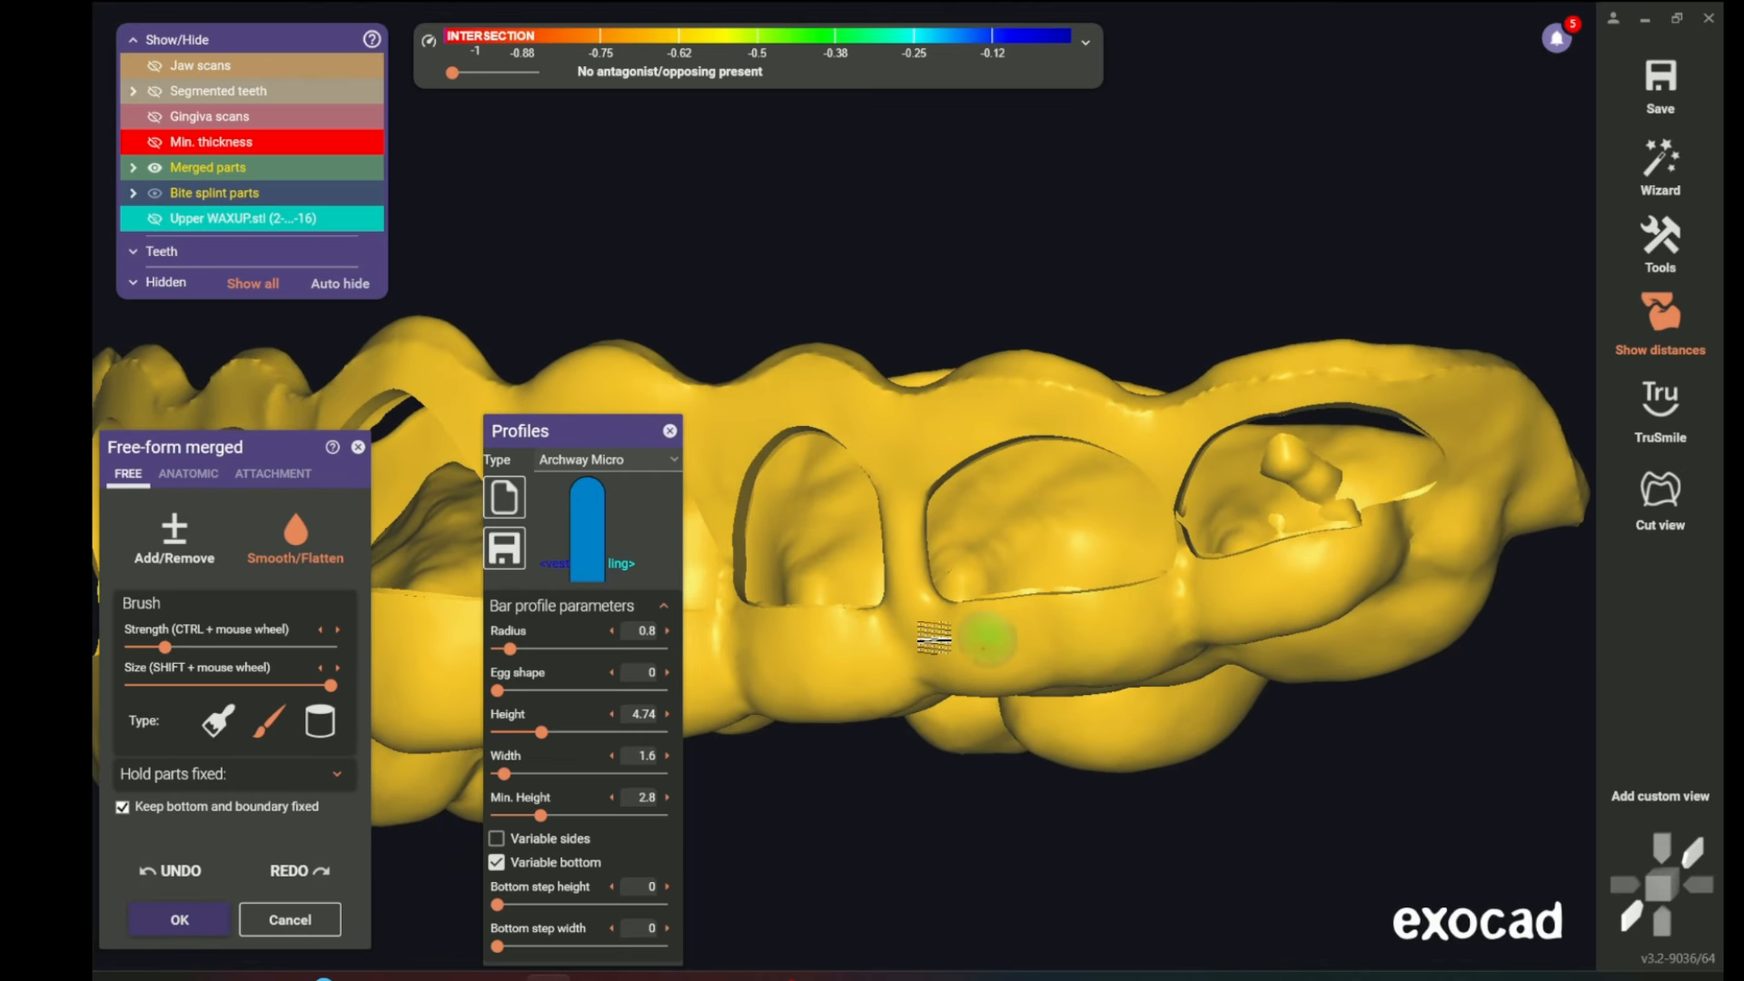
- Place a second Archway Micro attachment on the next strut, in front of the rearmost facial window
{"action": "left_click", "coordinate": [266, 474]}
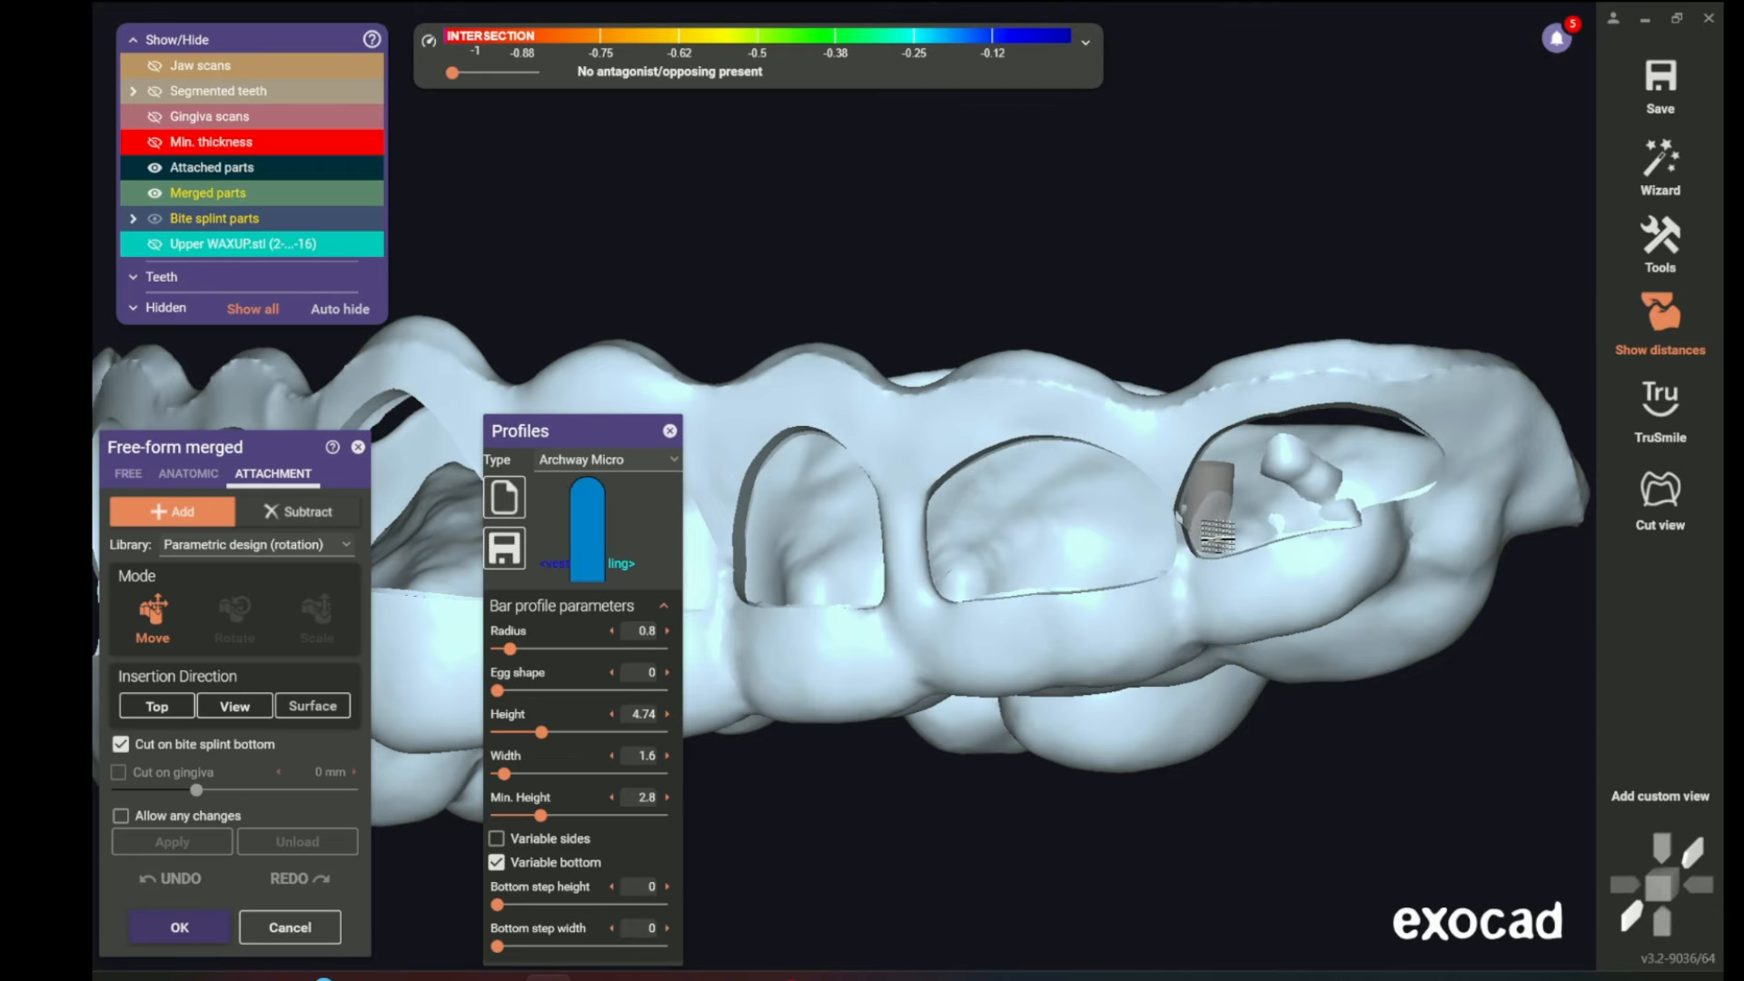
{"action": "right_click_drag", "start_coordinate": [1191, 523], "coordinate": [1218, 536]}
{"action": "scroll", "coordinate": [1218, 537], "scroll_direction": "up", "scroll_amount": 2}
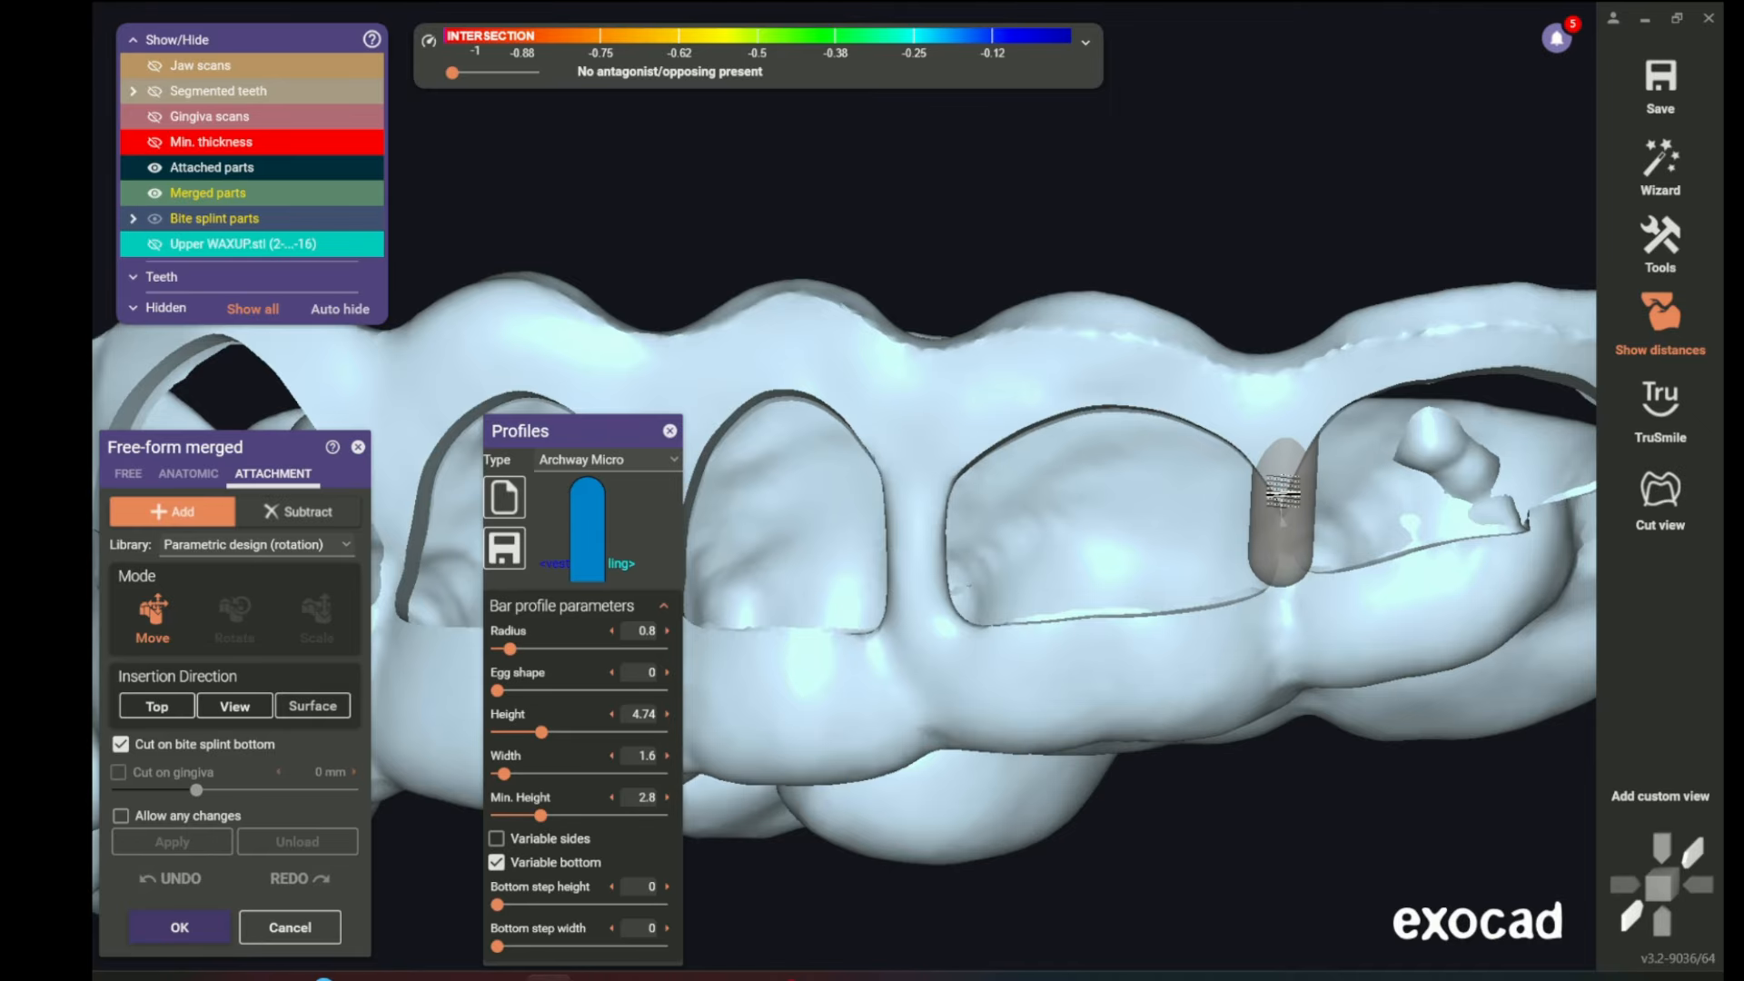
{"action": "left_click", "coordinate": [1282, 491]}
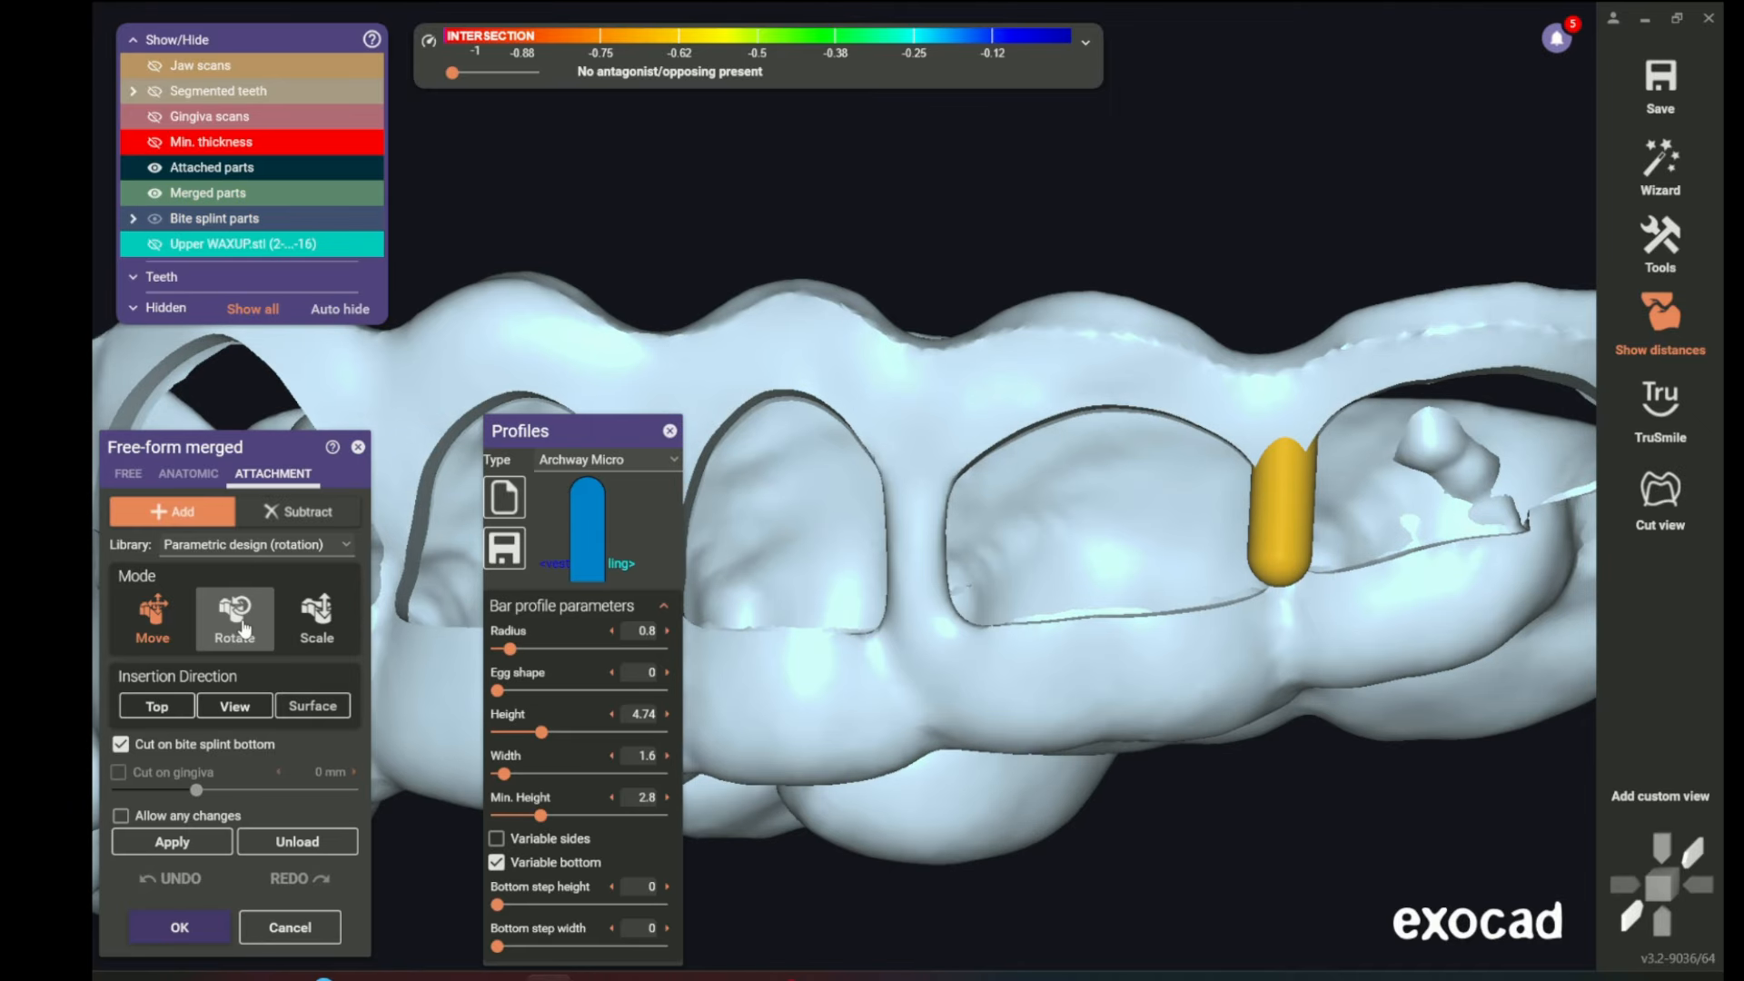
- Rotate the second attachment to follow the strut between the last two windows
{"action": "right_click_drag", "start_coordinate": [746, 693], "coordinate": [1106, 716]}
{"action": "middle_click_drag", "start_coordinate": [1020, 314], "coordinate": [1027, 536]}
{"action": "scroll", "coordinate": [1037, 417], "scroll_direction": "up", "scroll_amount": 4}
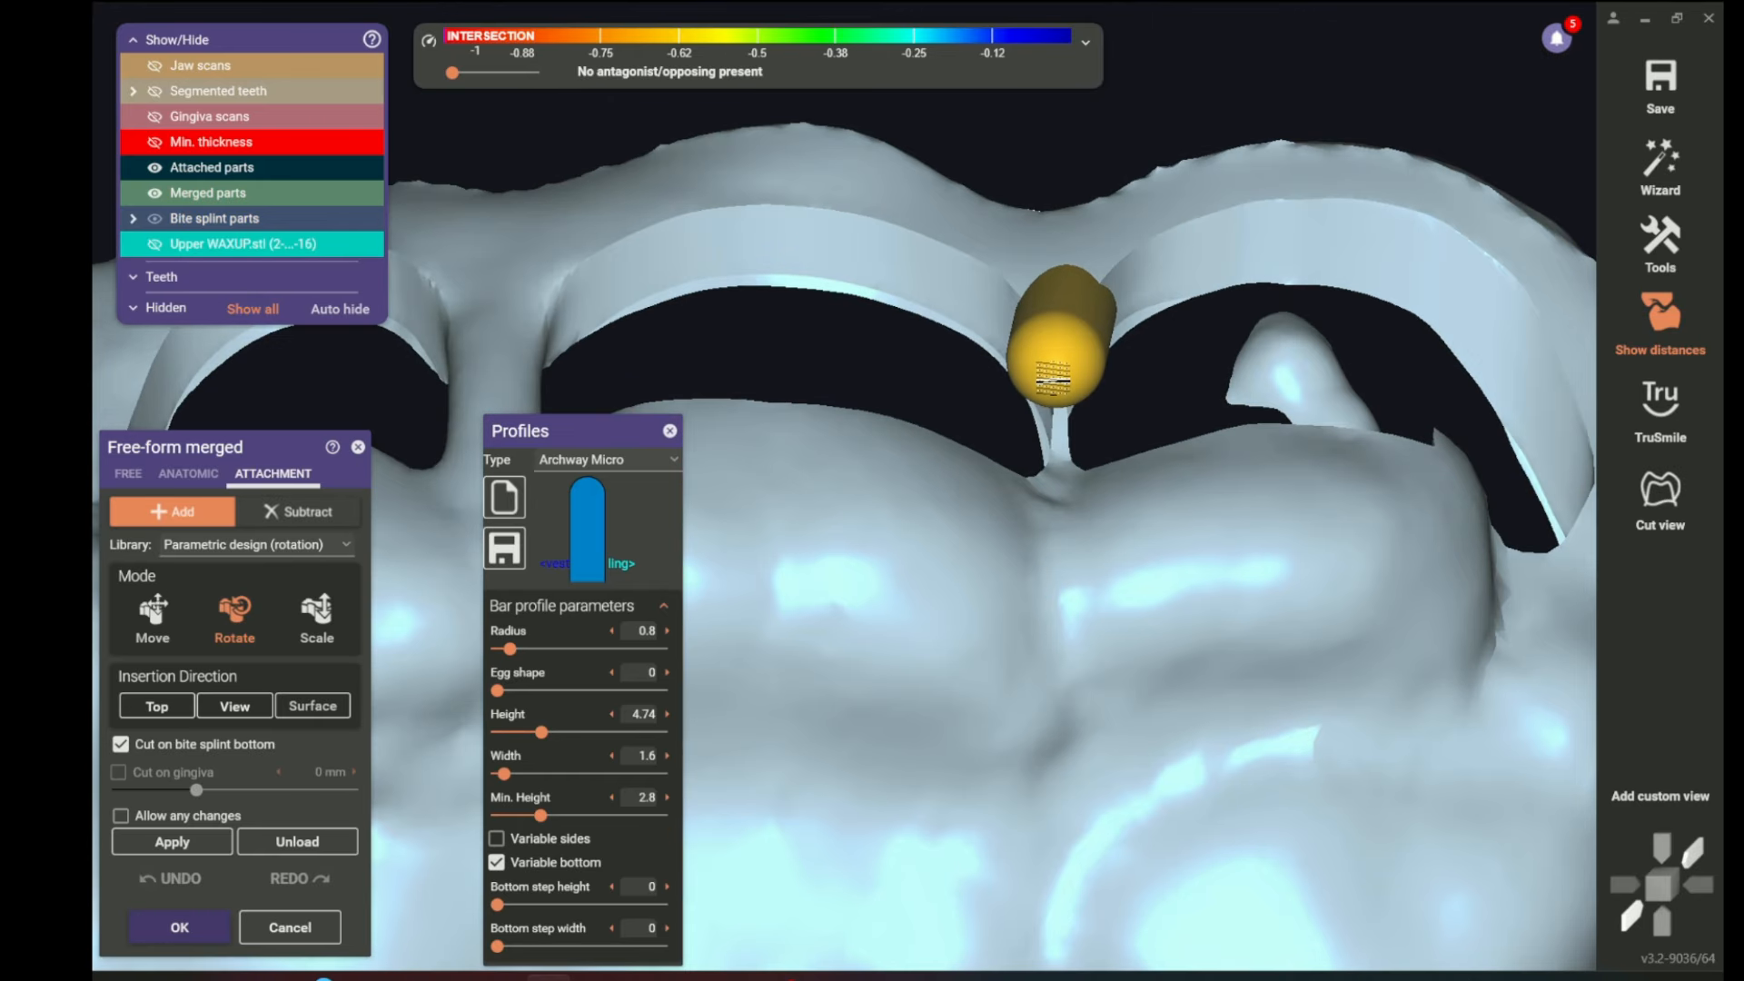
{"action": "left_click_drag", "start_coordinate": [1055, 389], "coordinate": [1058, 406]}
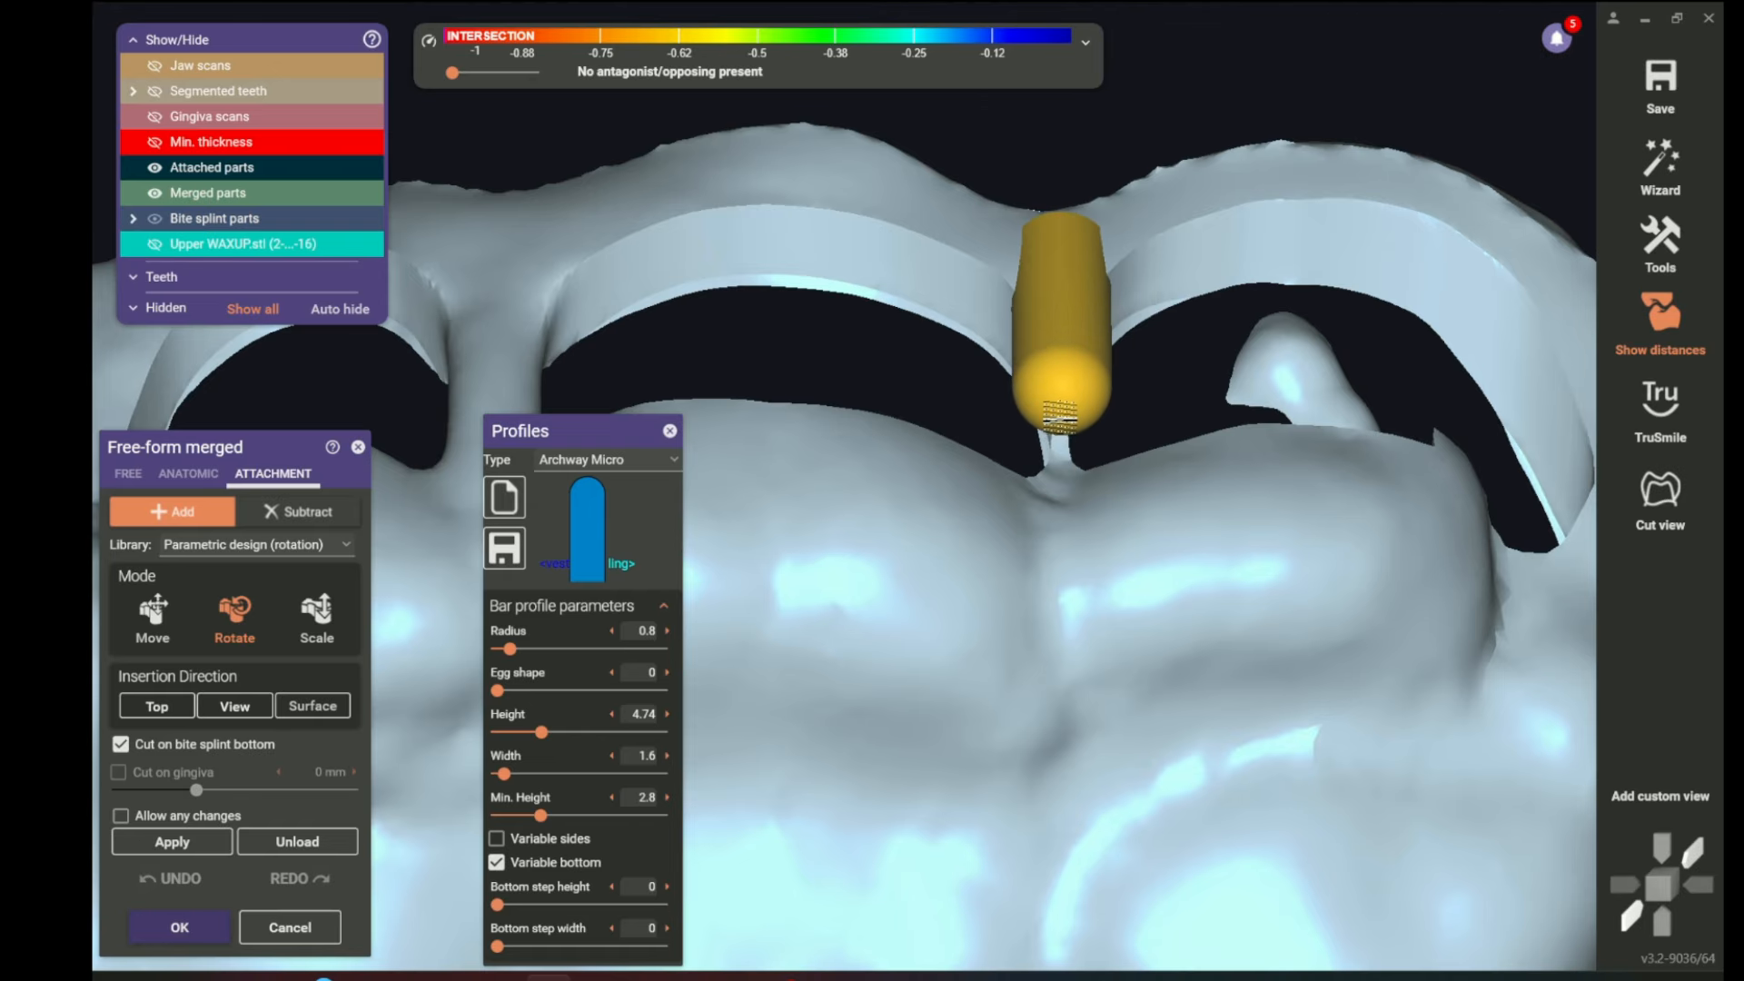
{"action": "scroll", "coordinate": [1060, 416], "scroll_direction": "down", "scroll_amount": 5}
{"action": "right_click_drag", "start_coordinate": [908, 632], "coordinate": [1388, 698]}
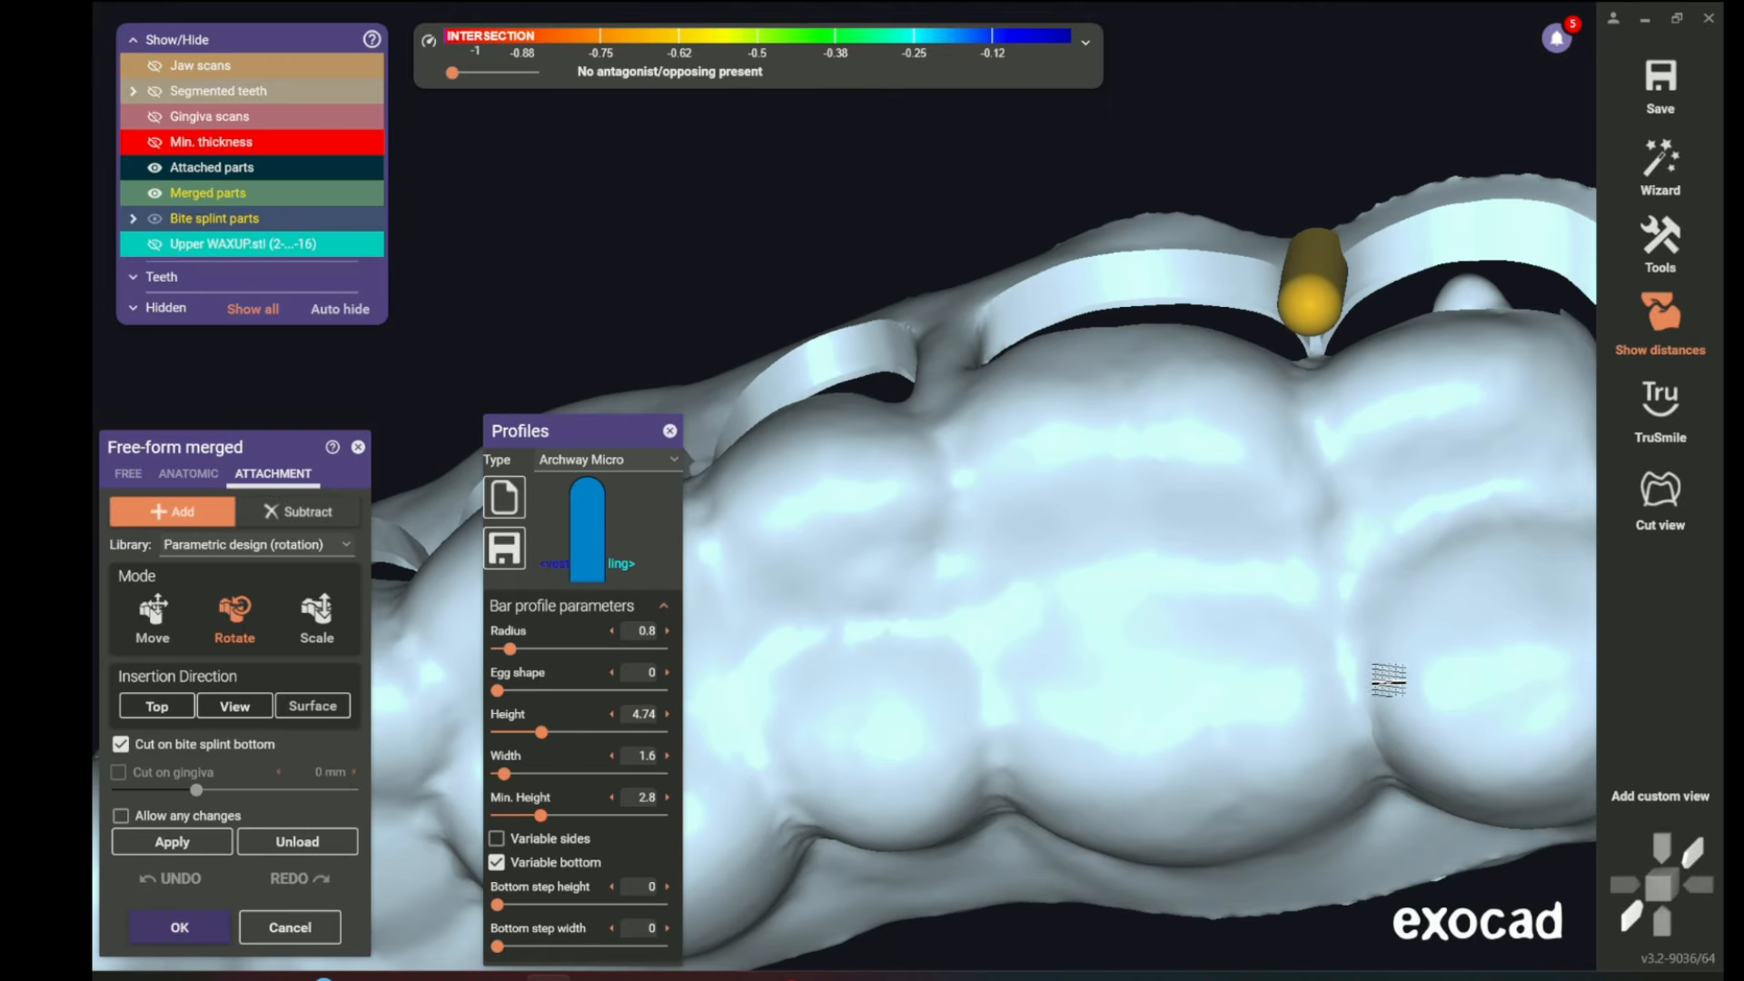
{"action": "left_click_drag", "start_coordinate": [1308, 307], "coordinate": [1313, 318]}
{"action": "right_click_drag", "start_coordinate": [1343, 337], "coordinate": [1362, 381]}
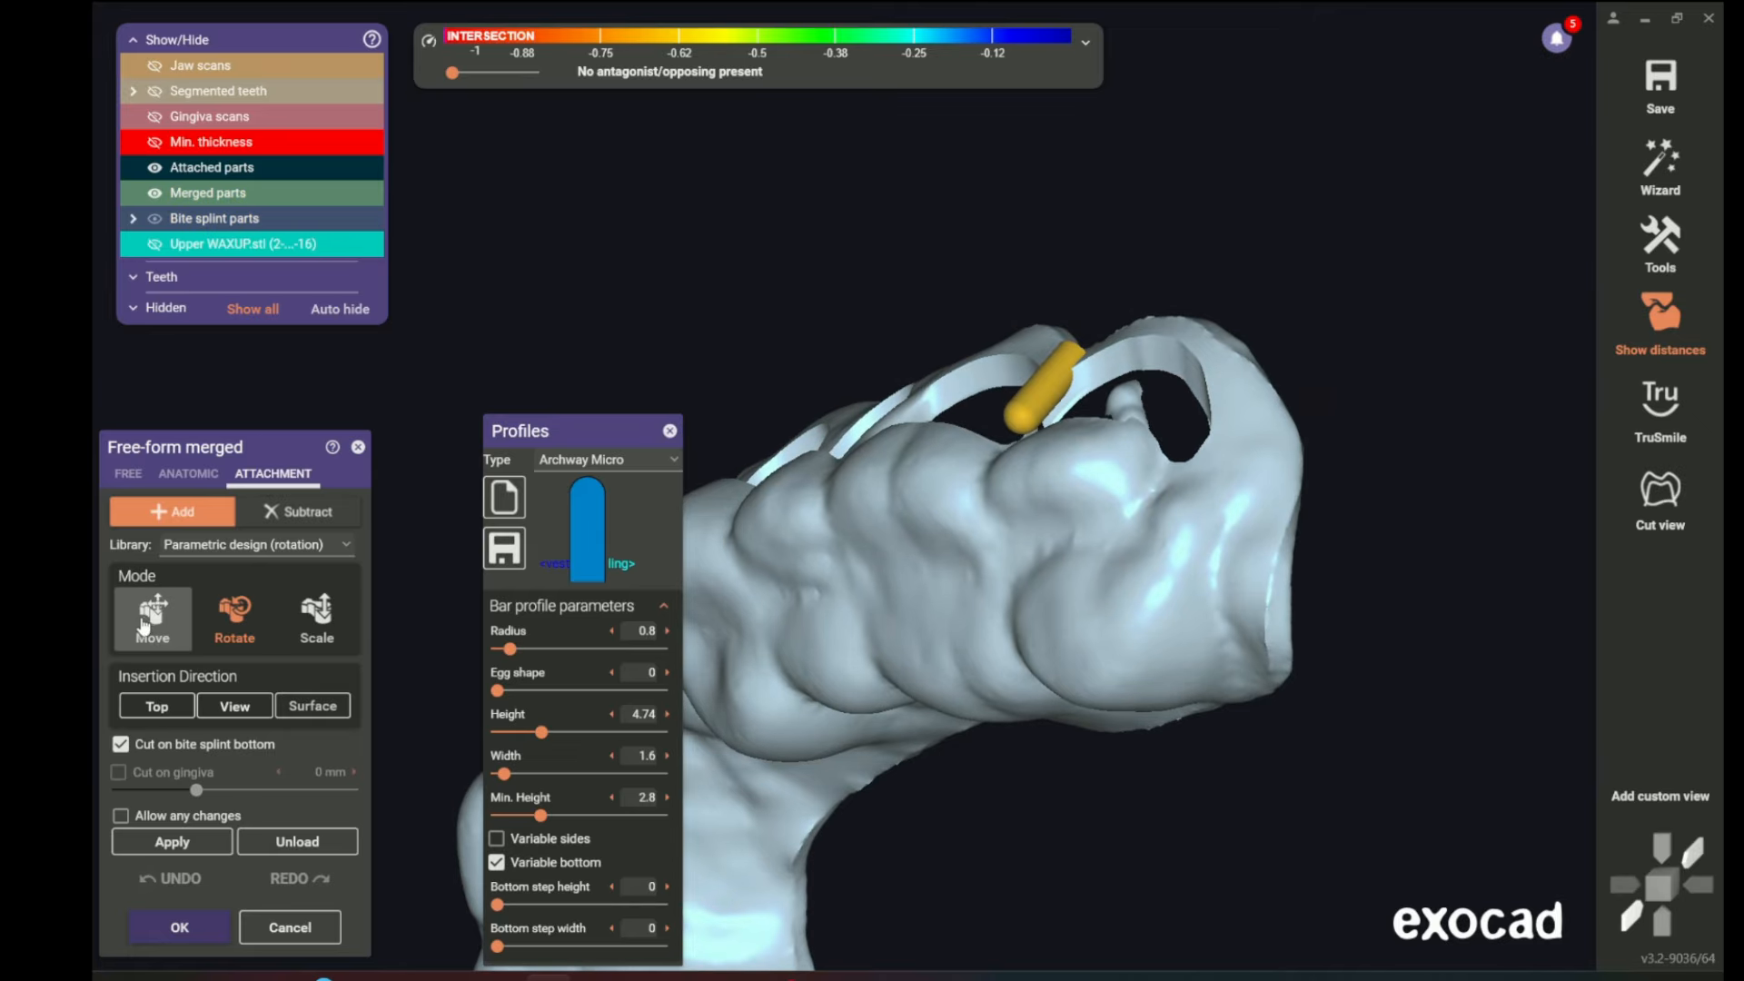
- Move the second bar attachment onto the strut in front of the rearmost facial window and apply it to the splint
{"action": "left_click", "coordinate": [143, 625]}
{"action": "right_click_drag", "start_coordinate": [908, 591], "coordinate": [1462, 417]}
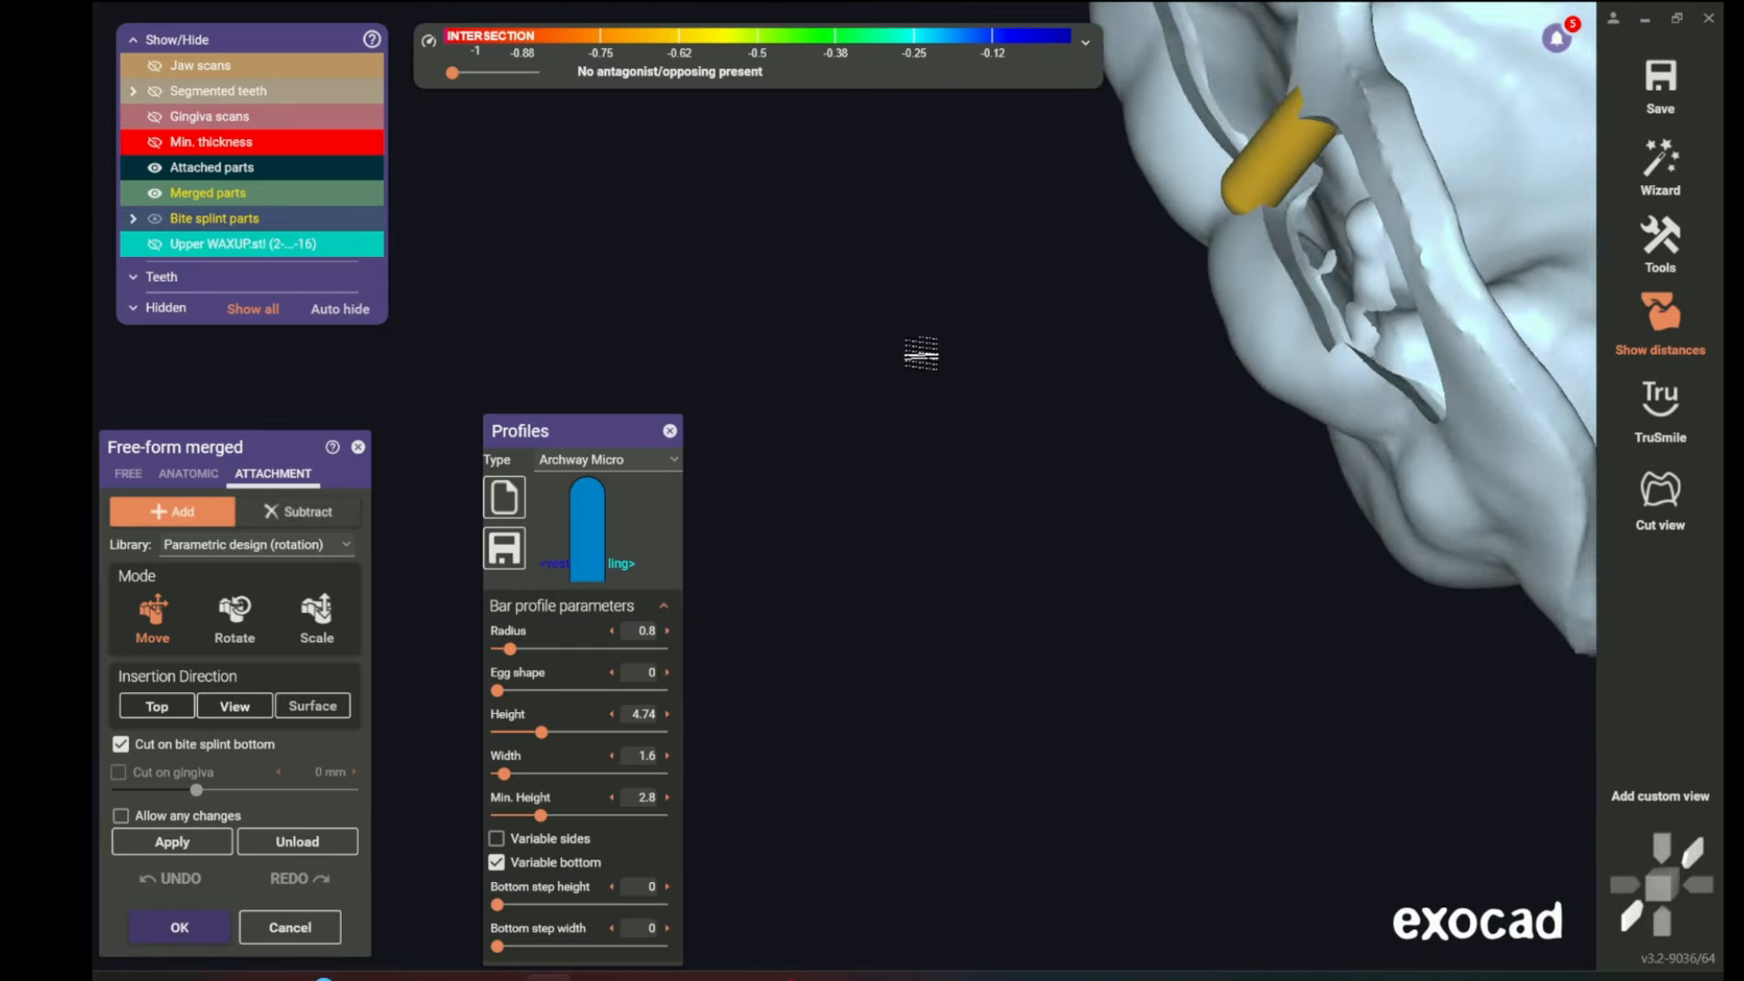
{"action": "right_click_drag", "start_coordinate": [921, 354], "coordinate": [697, 481]}
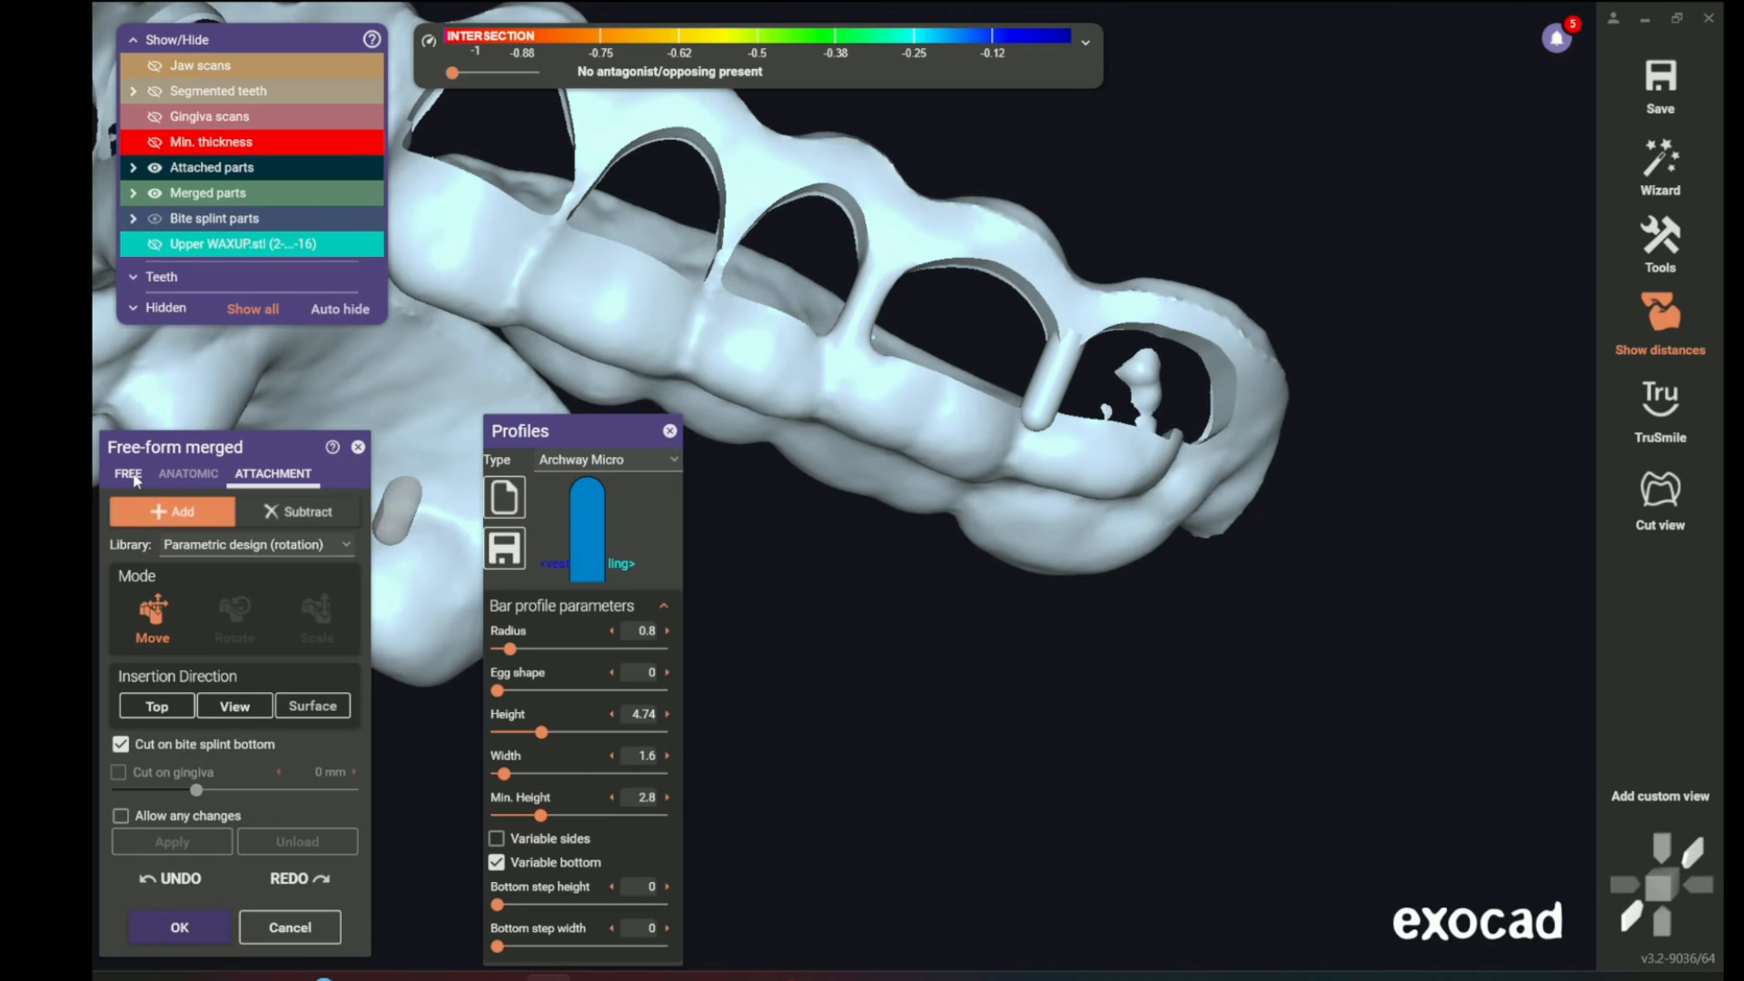
- Smooth the second bar freehand into the splint and adjoining window edges, working around its sides and lower end
{"action": "left_click", "coordinate": [128, 474]}
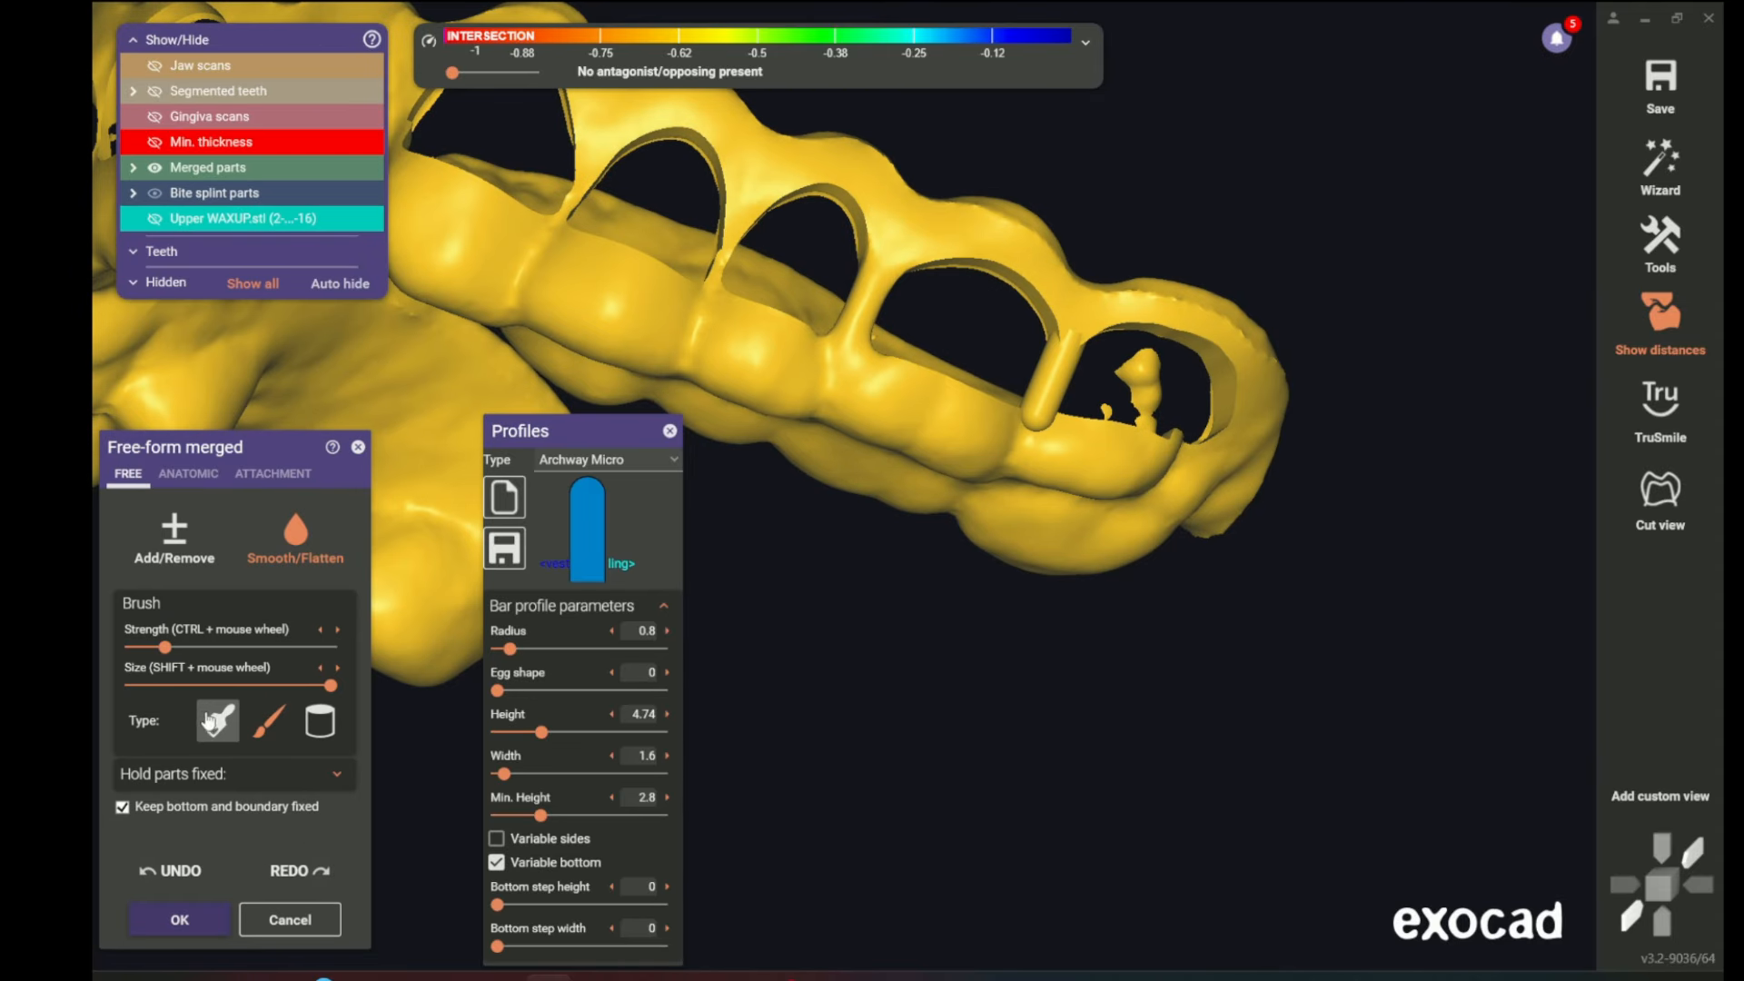
{"action": "scroll", "coordinate": [1090, 368], "scroll_direction": "up", "scroll_amount": 5}
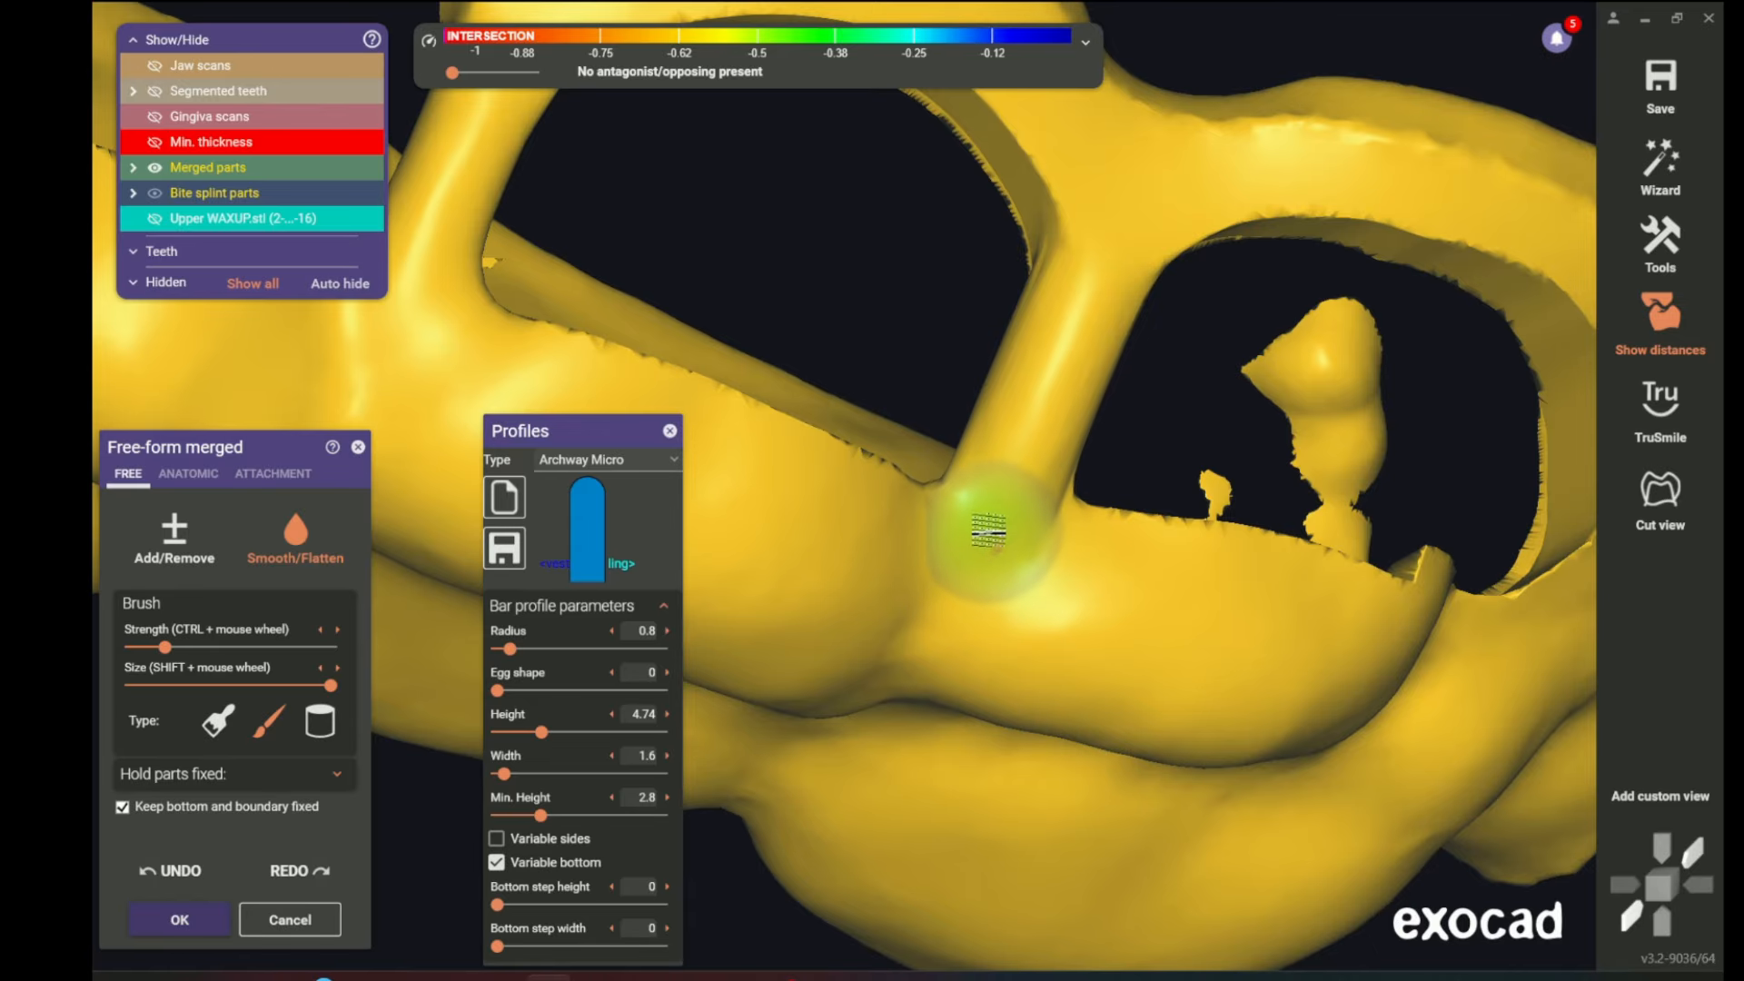
{"action": "scroll", "coordinate": [1262, 506], "scroll_direction": "down", "scroll_amount": 5}
{"action": "right_click_drag", "start_coordinate": [1261, 506], "coordinate": [987, 433]}
{"action": "scroll", "coordinate": [987, 433], "scroll_direction": "up", "scroll_amount": 2}
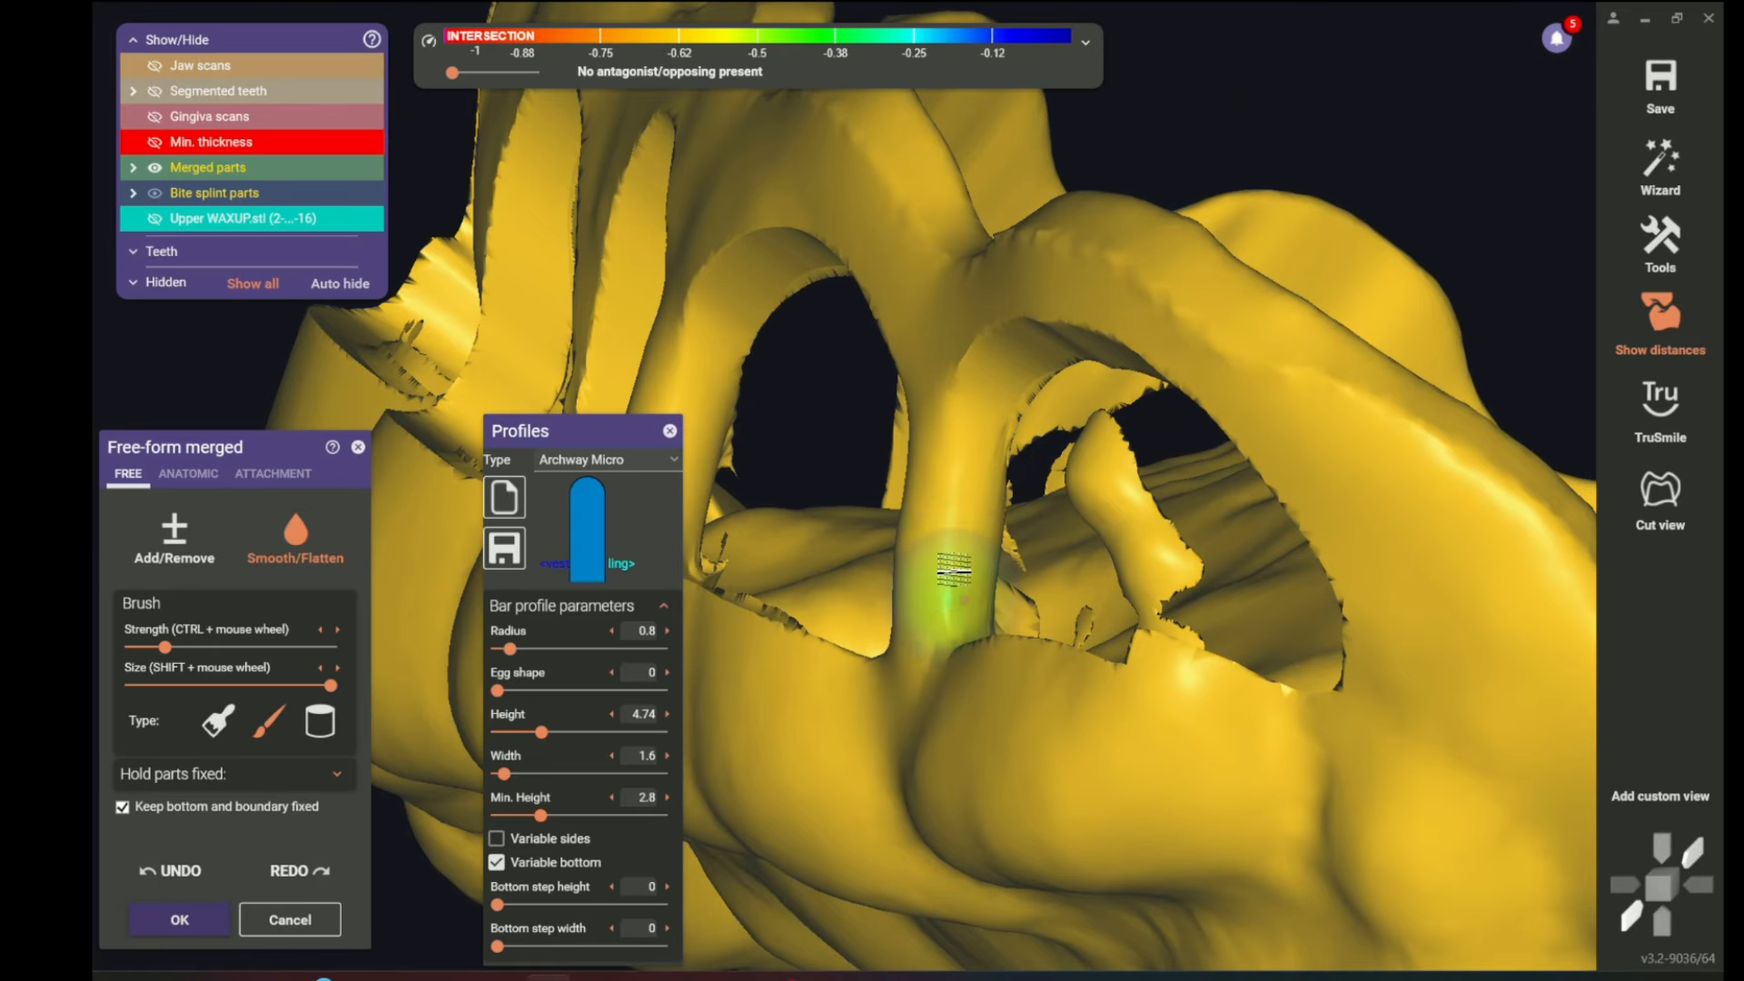
{"action": "scroll", "coordinate": [954, 656], "scroll_direction": "down", "scroll_amount": 4}
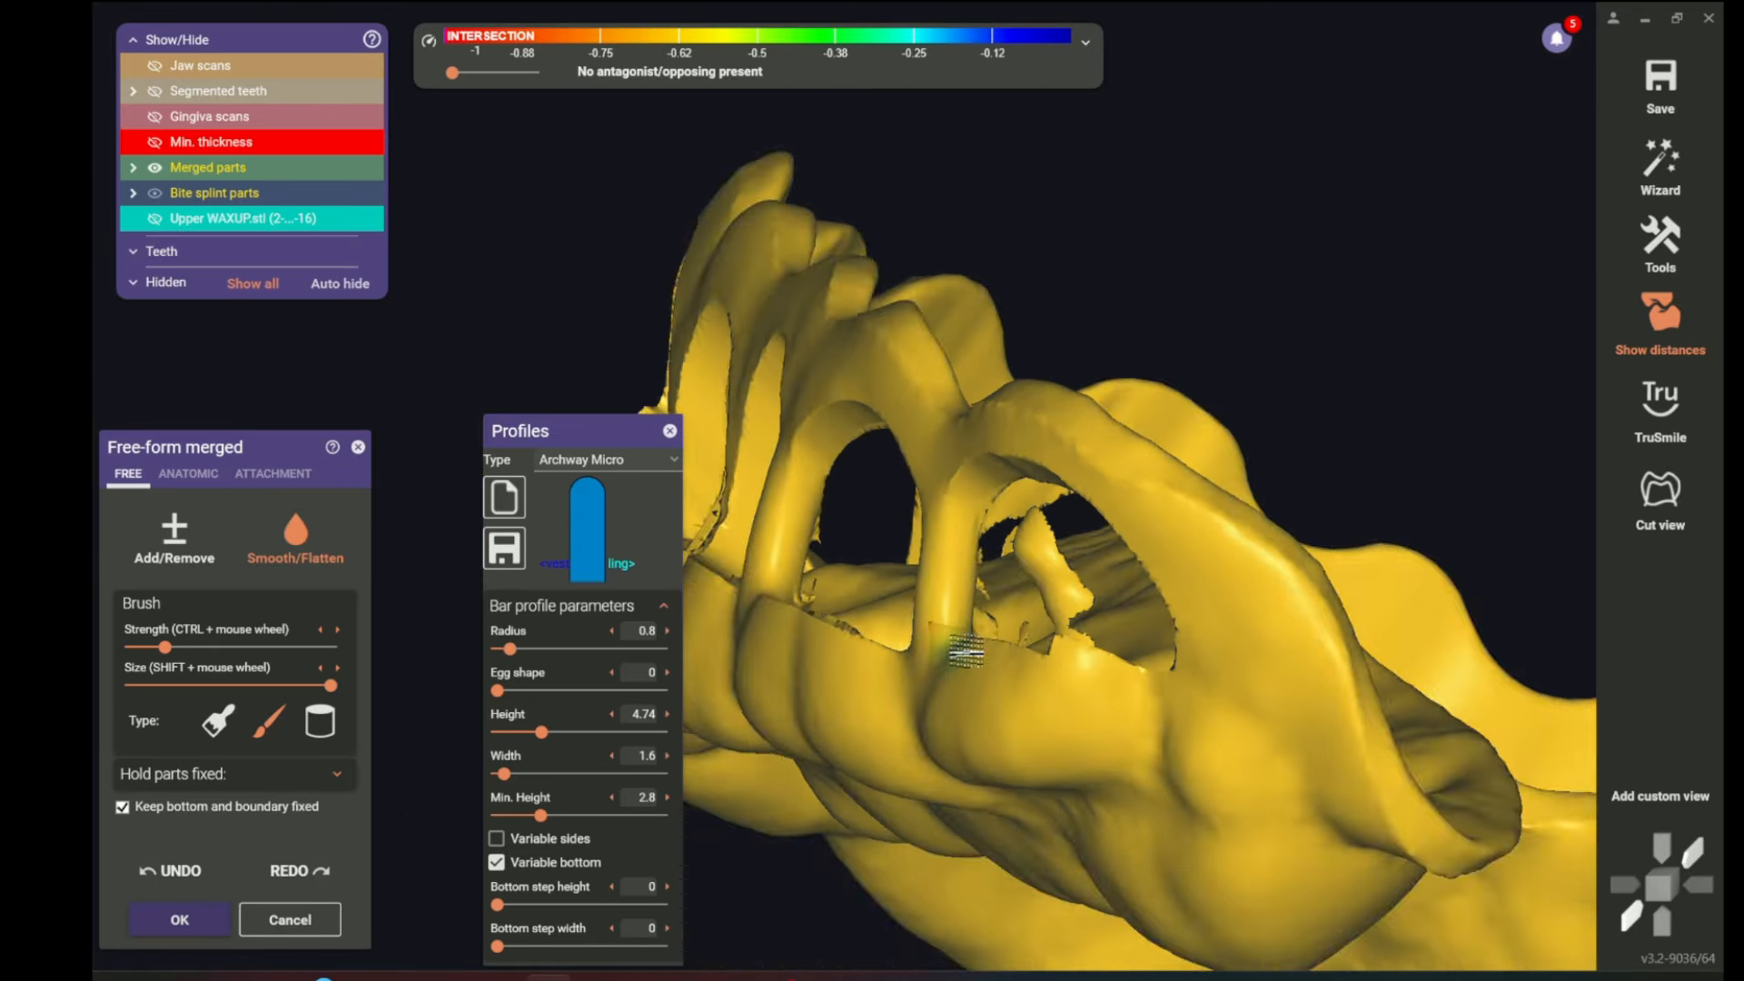
{"action": "right_click_drag", "start_coordinate": [965, 654], "coordinate": [1324, 685]}
{"action": "middle_click_drag", "start_coordinate": [1323, 685], "coordinate": [700, 439]}
{"action": "right_click_drag", "start_coordinate": [700, 440], "coordinate": [893, 443]}
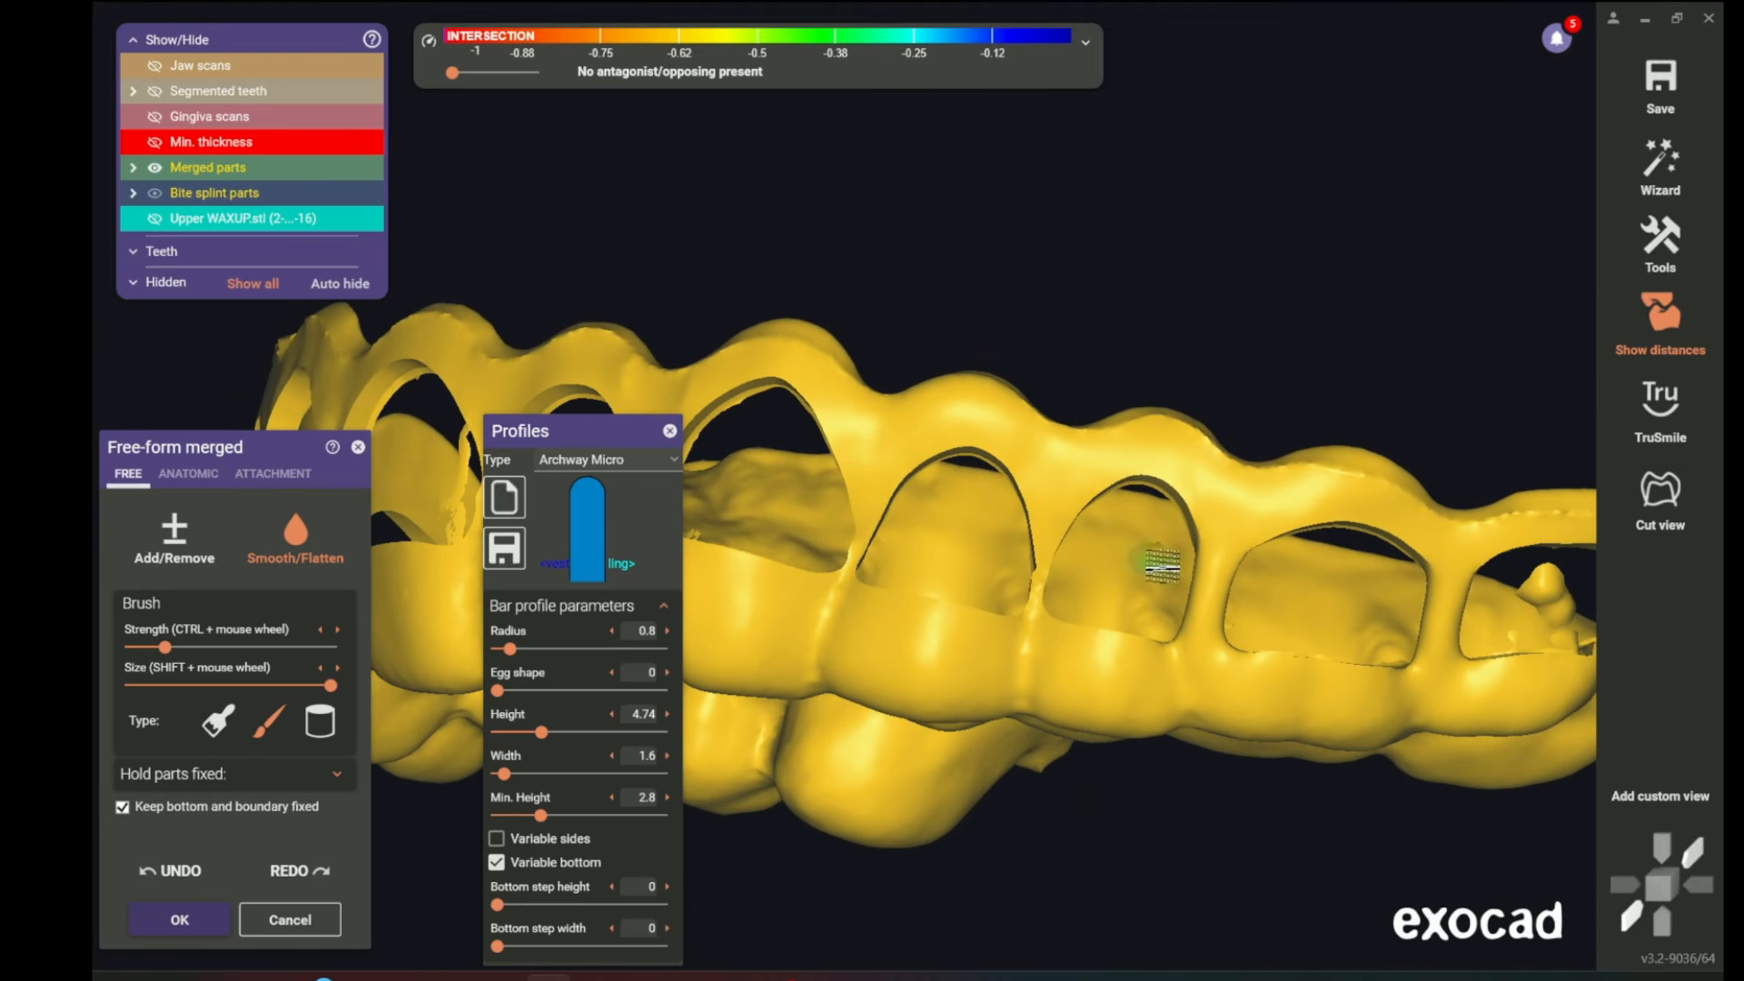
- Reinforce the remaining thin struts between the facial windows with Archway Micro attachments and blend them into the splint
{"action": "right_click_drag", "start_coordinate": [1231, 688], "coordinate": [1147, 696]}
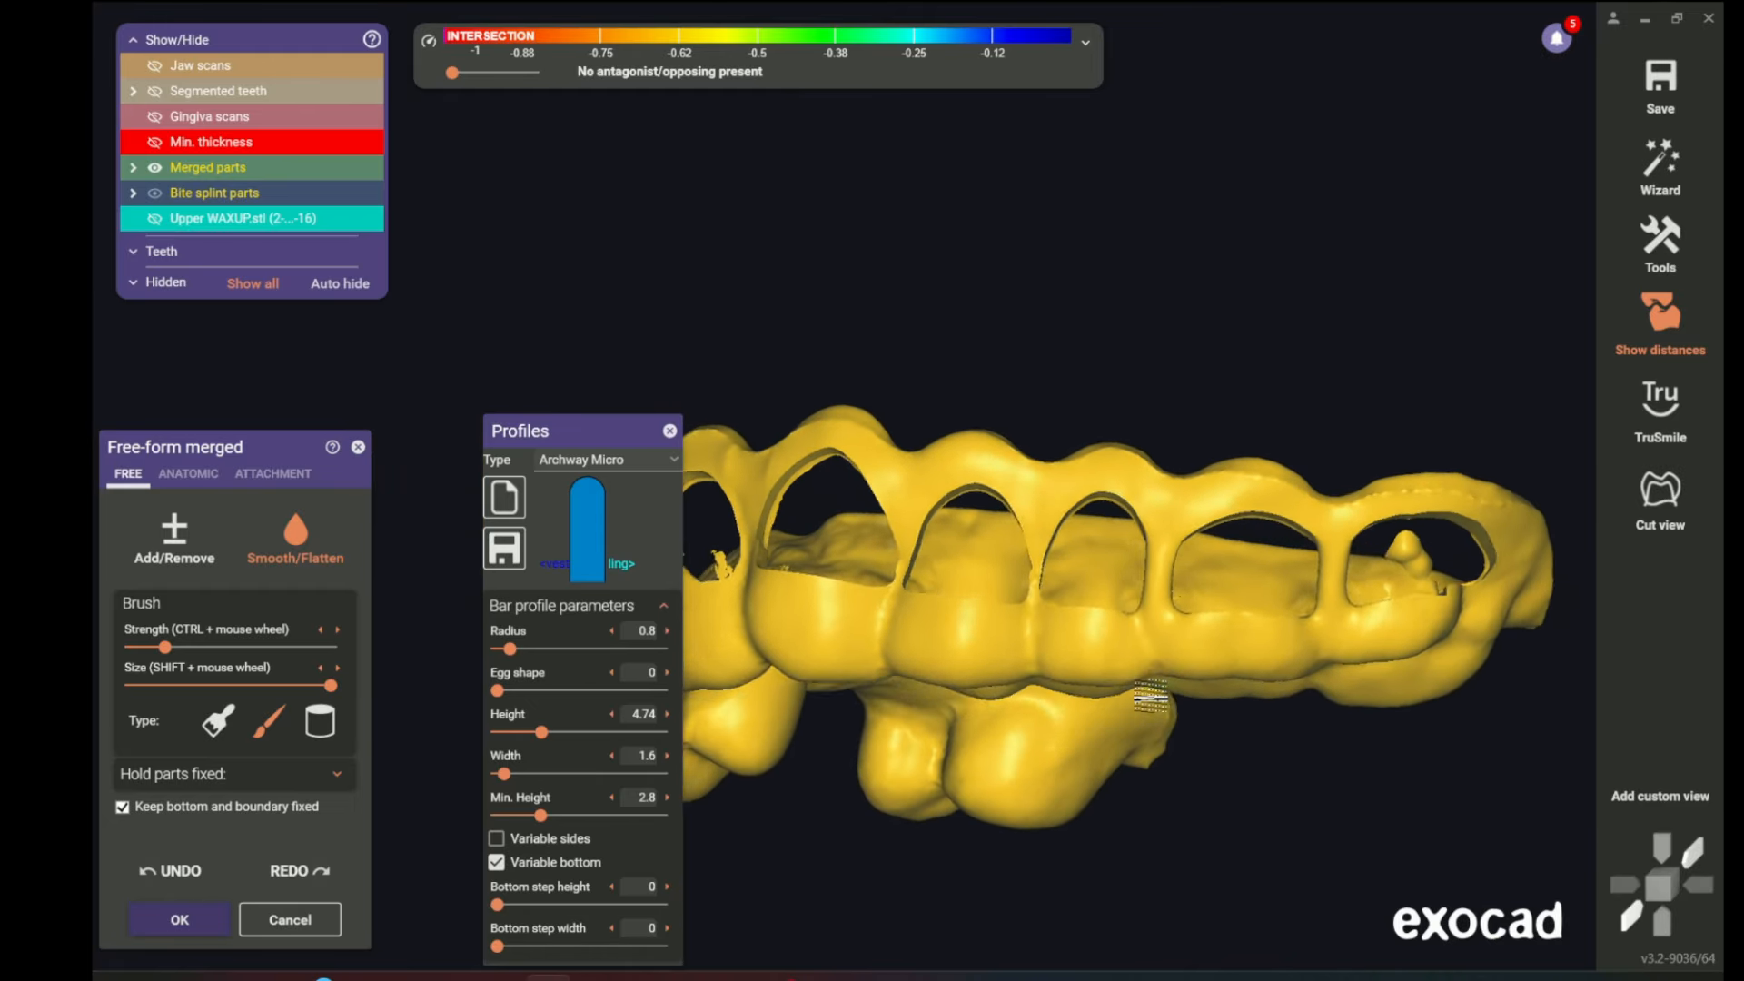
{"action": "right_click_drag", "start_coordinate": [1160, 607], "coordinate": [1064, 700]}
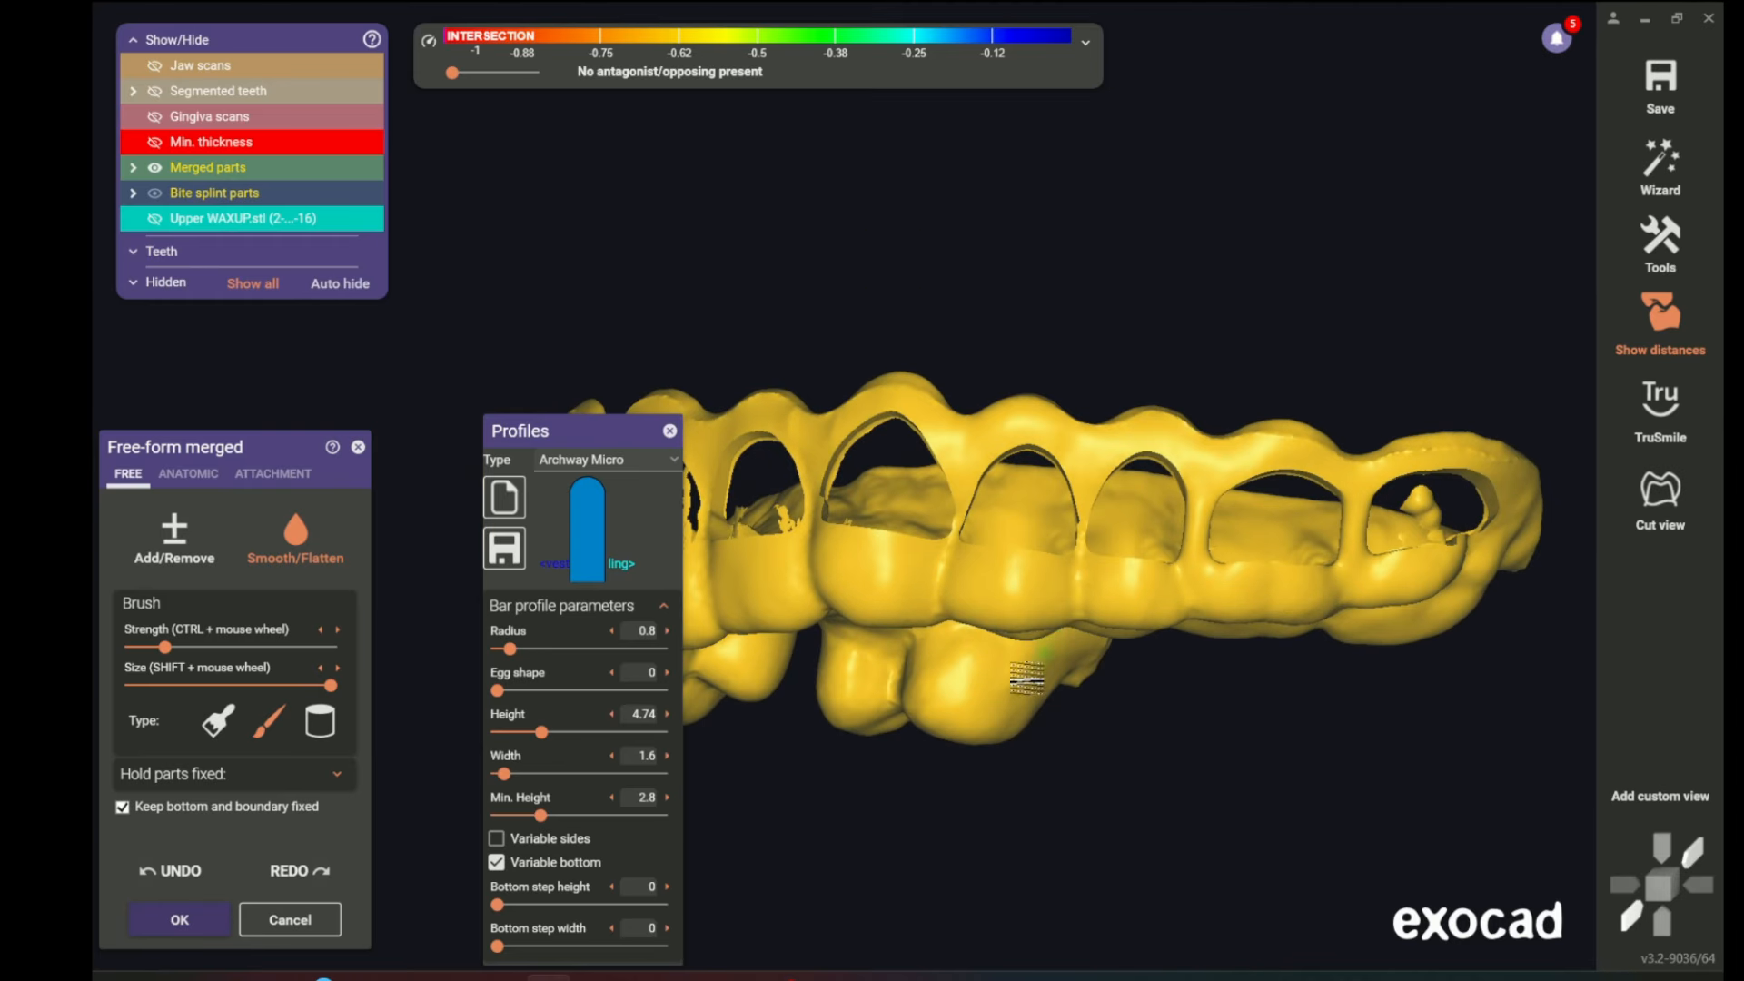
{"action": "scroll", "coordinate": [1044, 653], "scroll_direction": "up", "scroll_amount": 5}
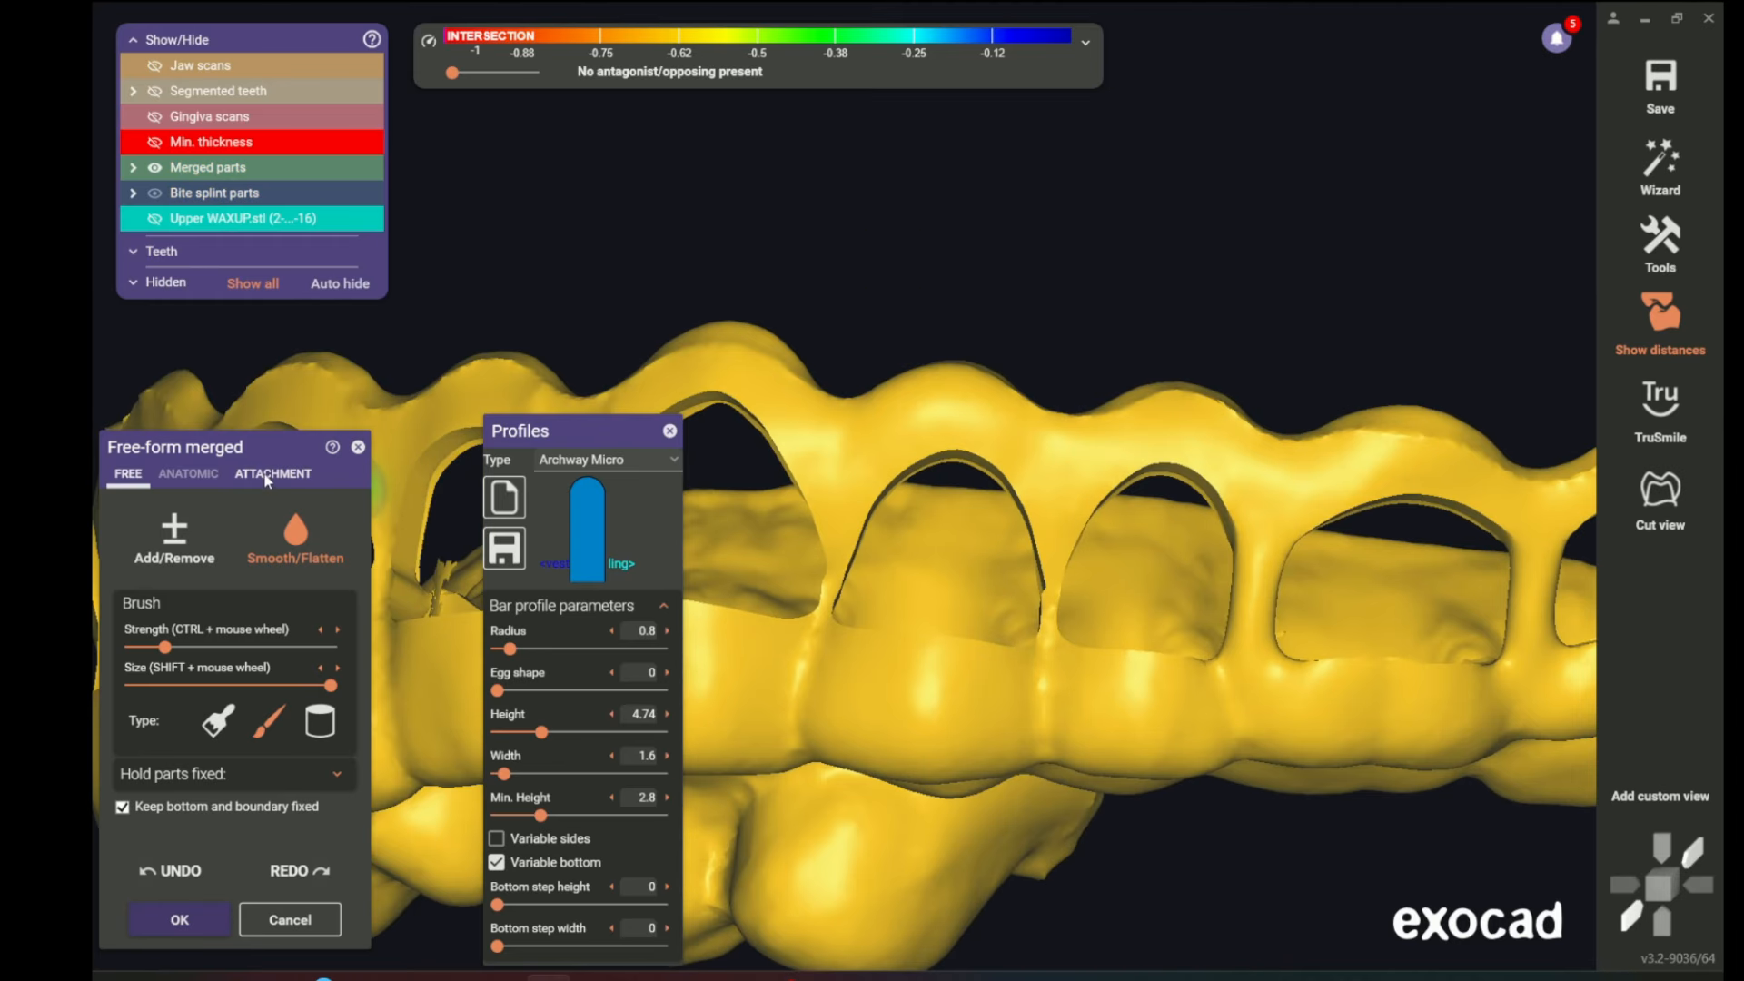
{"action": "left_click", "coordinate": [270, 474]}
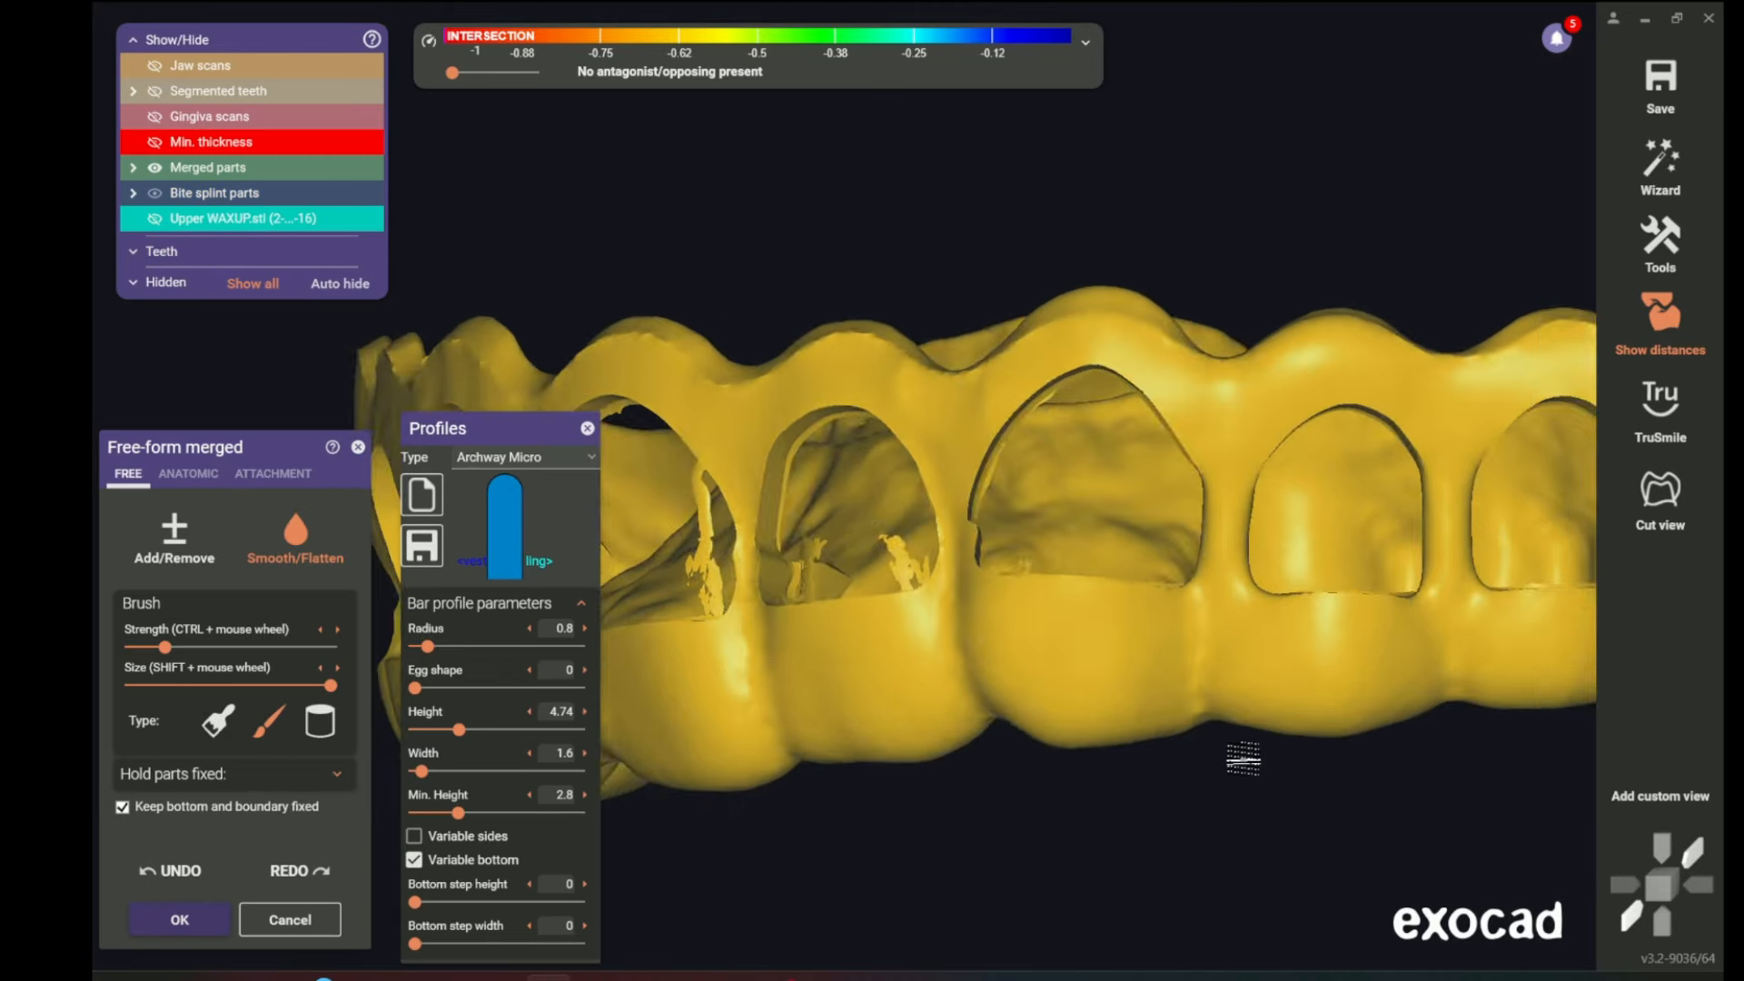
- Check the reinforced struts along the arch and accept the free-form changes to the merged splint
{"action": "right_click_drag", "start_coordinate": [1241, 756], "coordinate": [1240, 760]}
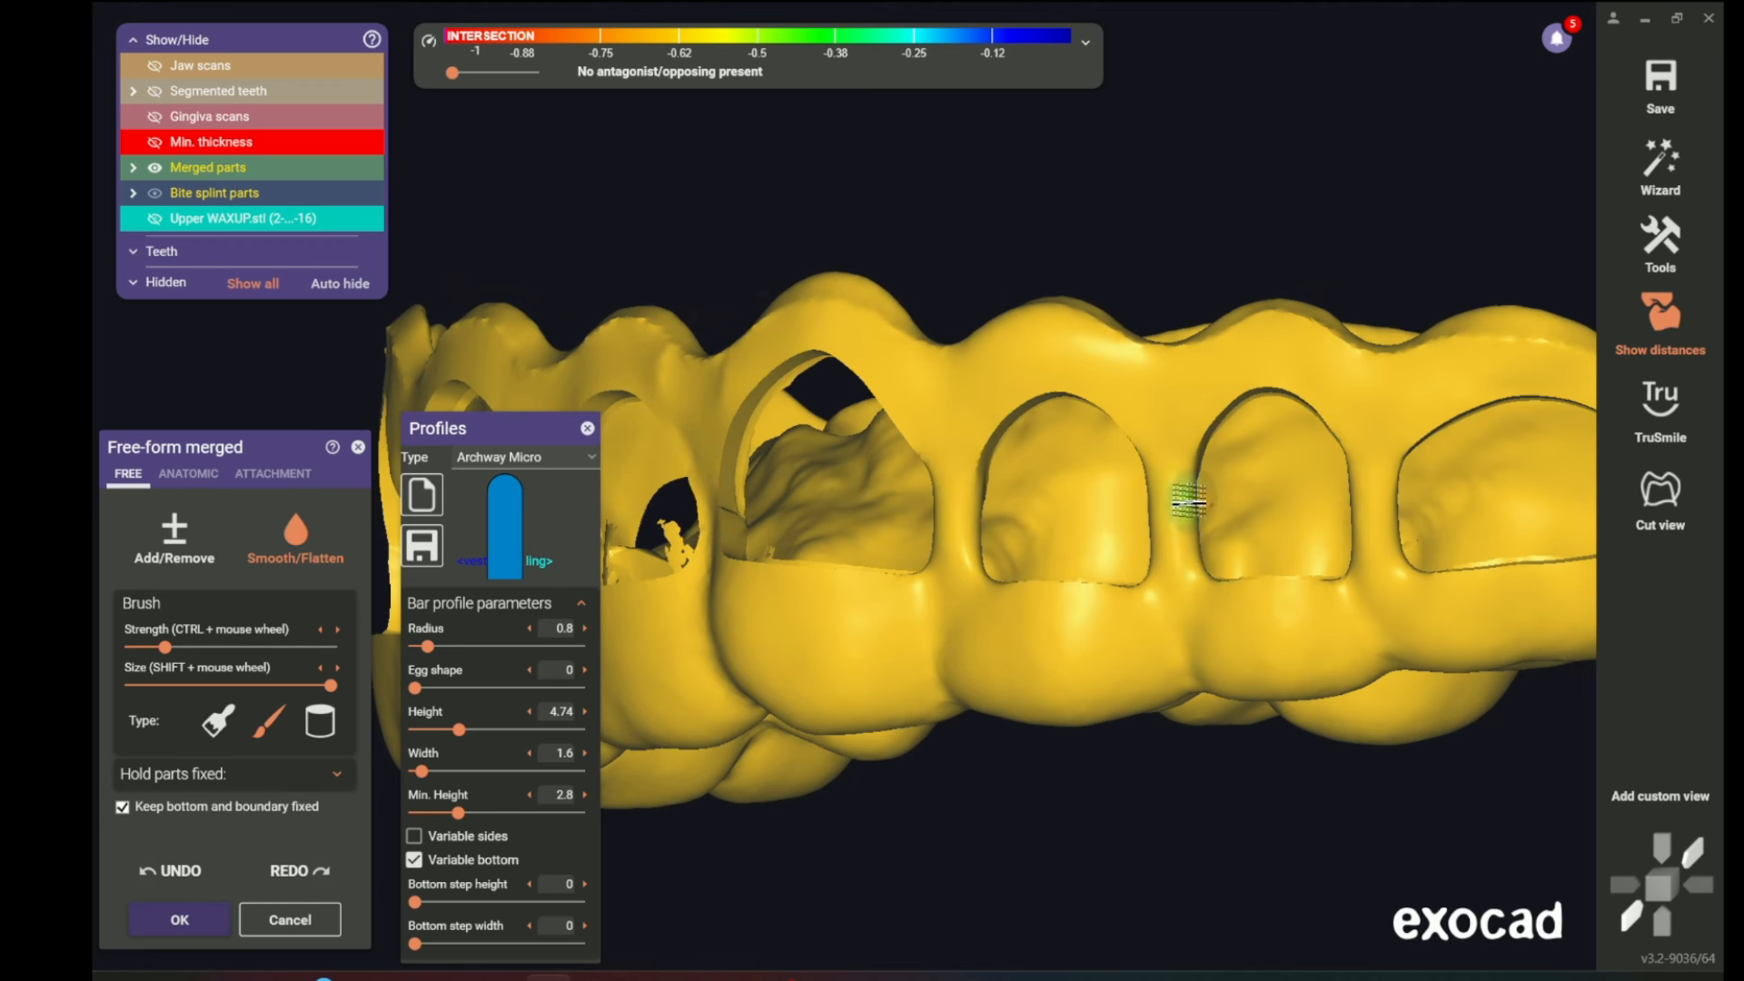
{"action": "middle_click_drag", "start_coordinate": [1407, 830], "coordinate": [1163, 793]}
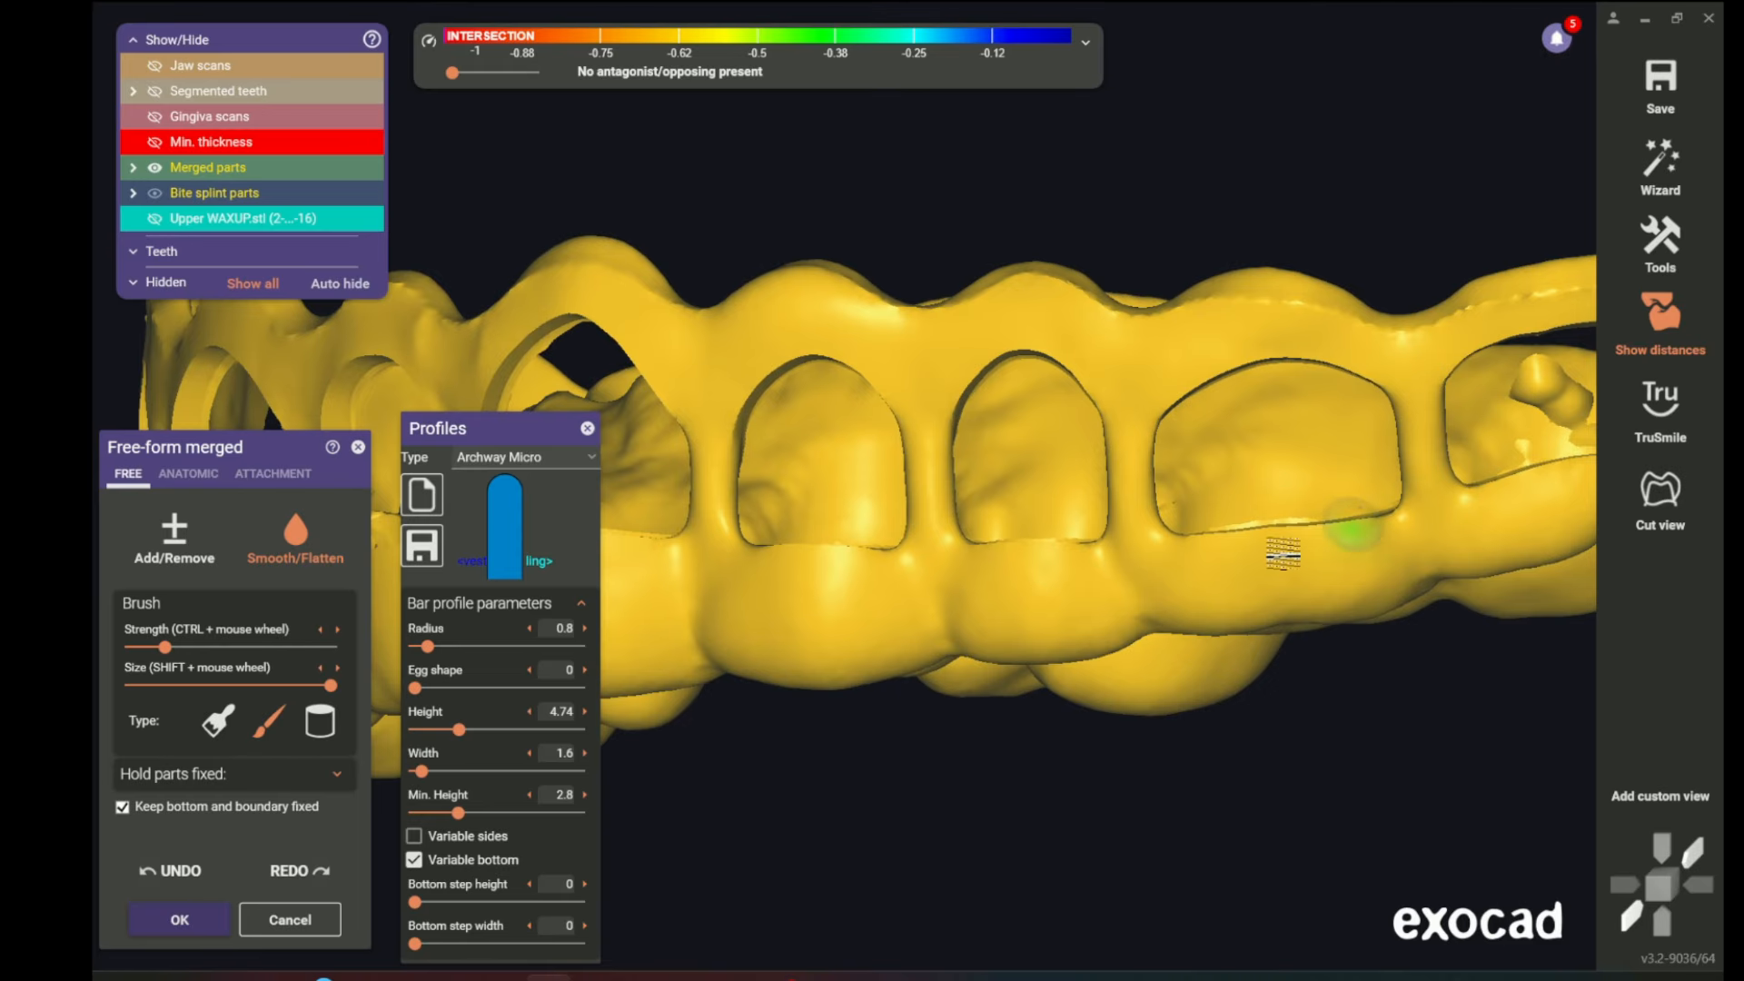
{"action": "mouse_move", "coordinate": [1019, 576]}
{"action": "right_mouse_down"}
{"action": "mouse_move", "coordinate": [1125, 569]}
{"action": "mouse_move", "coordinate": [1109, 564]}
{"action": "mouse_move", "coordinate": [978, 721]}
{"action": "mouse_move", "coordinate": [1141, 725]}
{"action": "mouse_move", "coordinate": [1469, 688]}
{"action": "right_mouse_up"}
{"action": "mouse_move", "coordinate": [1014, 634]}
{"action": "right_mouse_down"}
{"action": "mouse_move", "coordinate": [1011, 806]}
{"action": "mouse_move", "coordinate": [1129, 837]}
{"action": "mouse_move", "coordinate": [1082, 657]}
{"action": "right_mouse_up"}
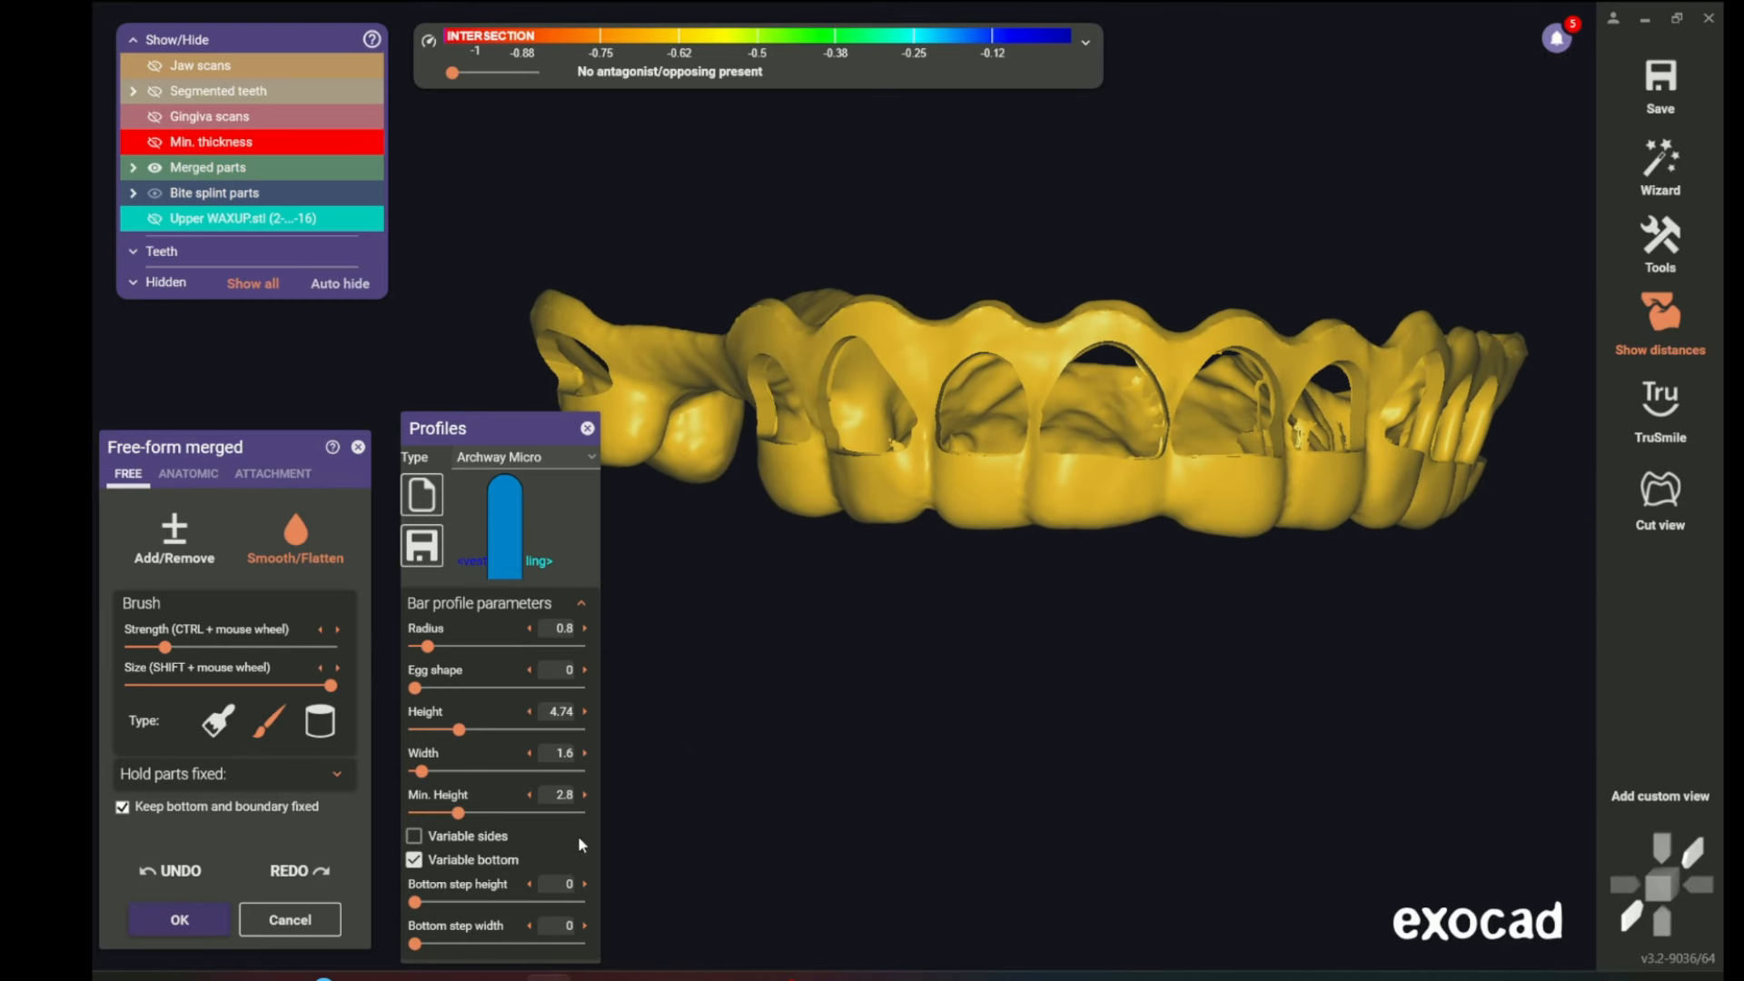
{"action": "left_click", "coordinate": [177, 920]}
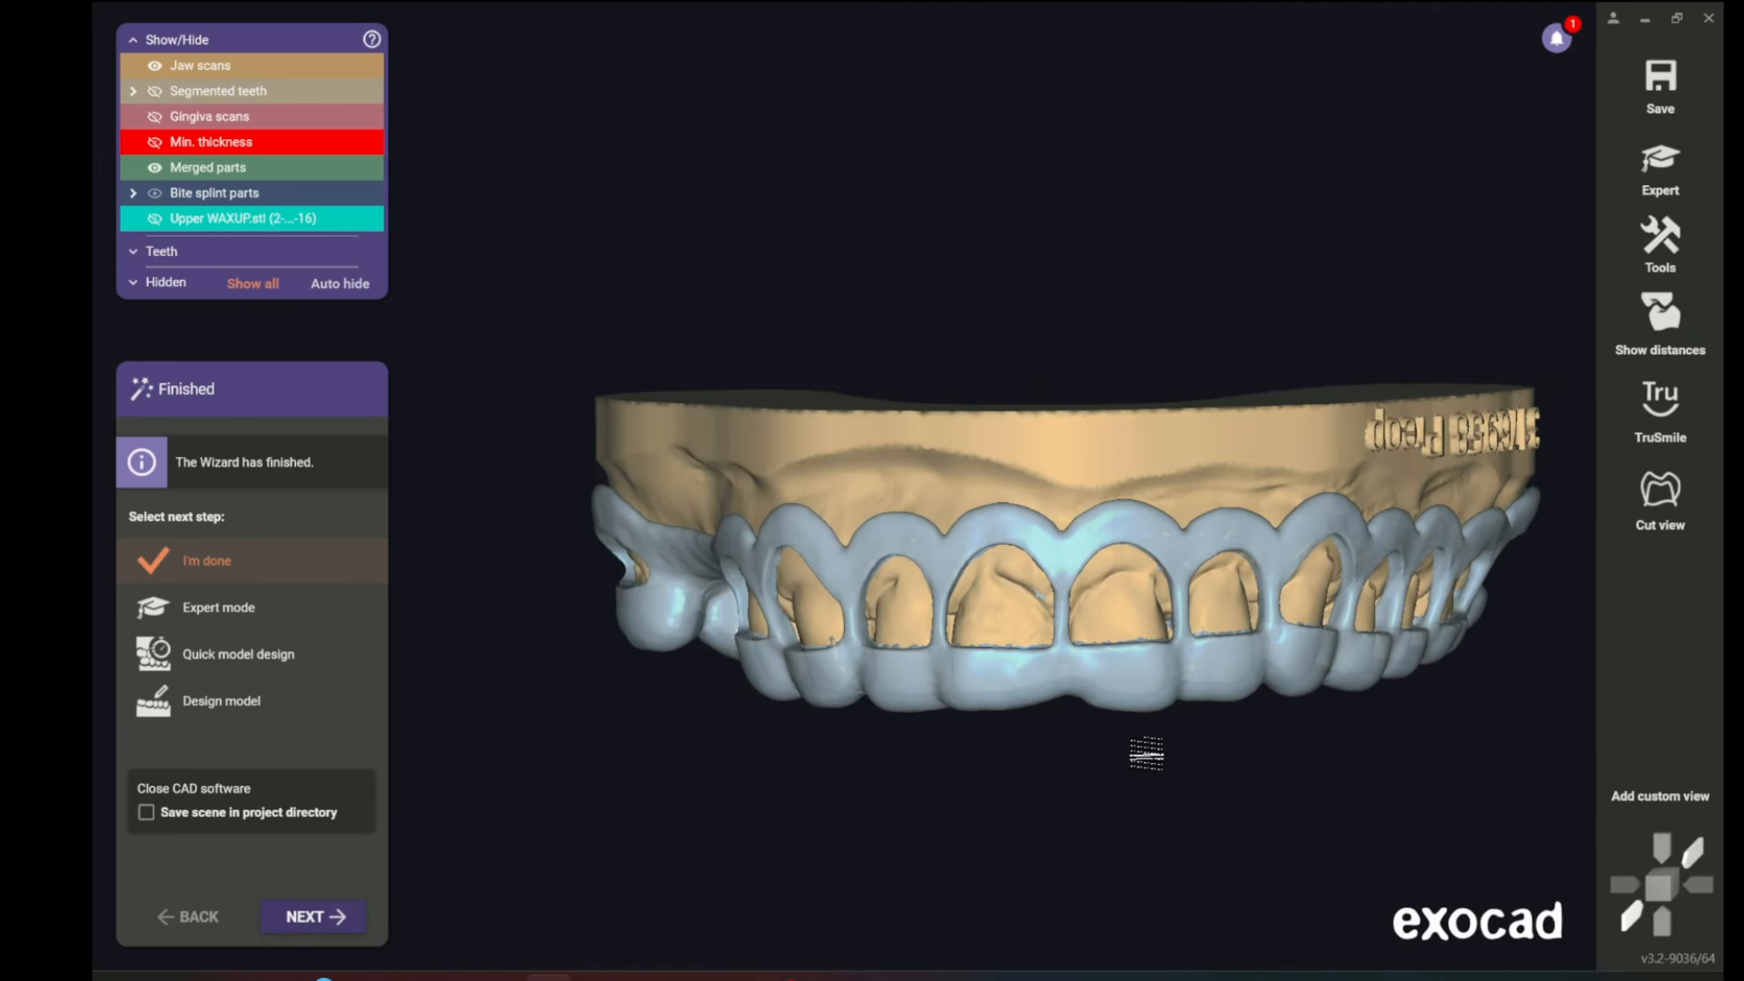
- Examine the finished splint on the jaw scan from the front and sides, checking the facial windows and reinforced struts
{"action": "right_click_drag", "start_coordinate": [1095, 756], "coordinate": [1081, 755]}
{"action": "scroll", "coordinate": [1061, 581], "scroll_direction": "up", "scroll_amount": 3}
{"action": "right_click_drag", "start_coordinate": [1069, 548], "coordinate": [1061, 465]}
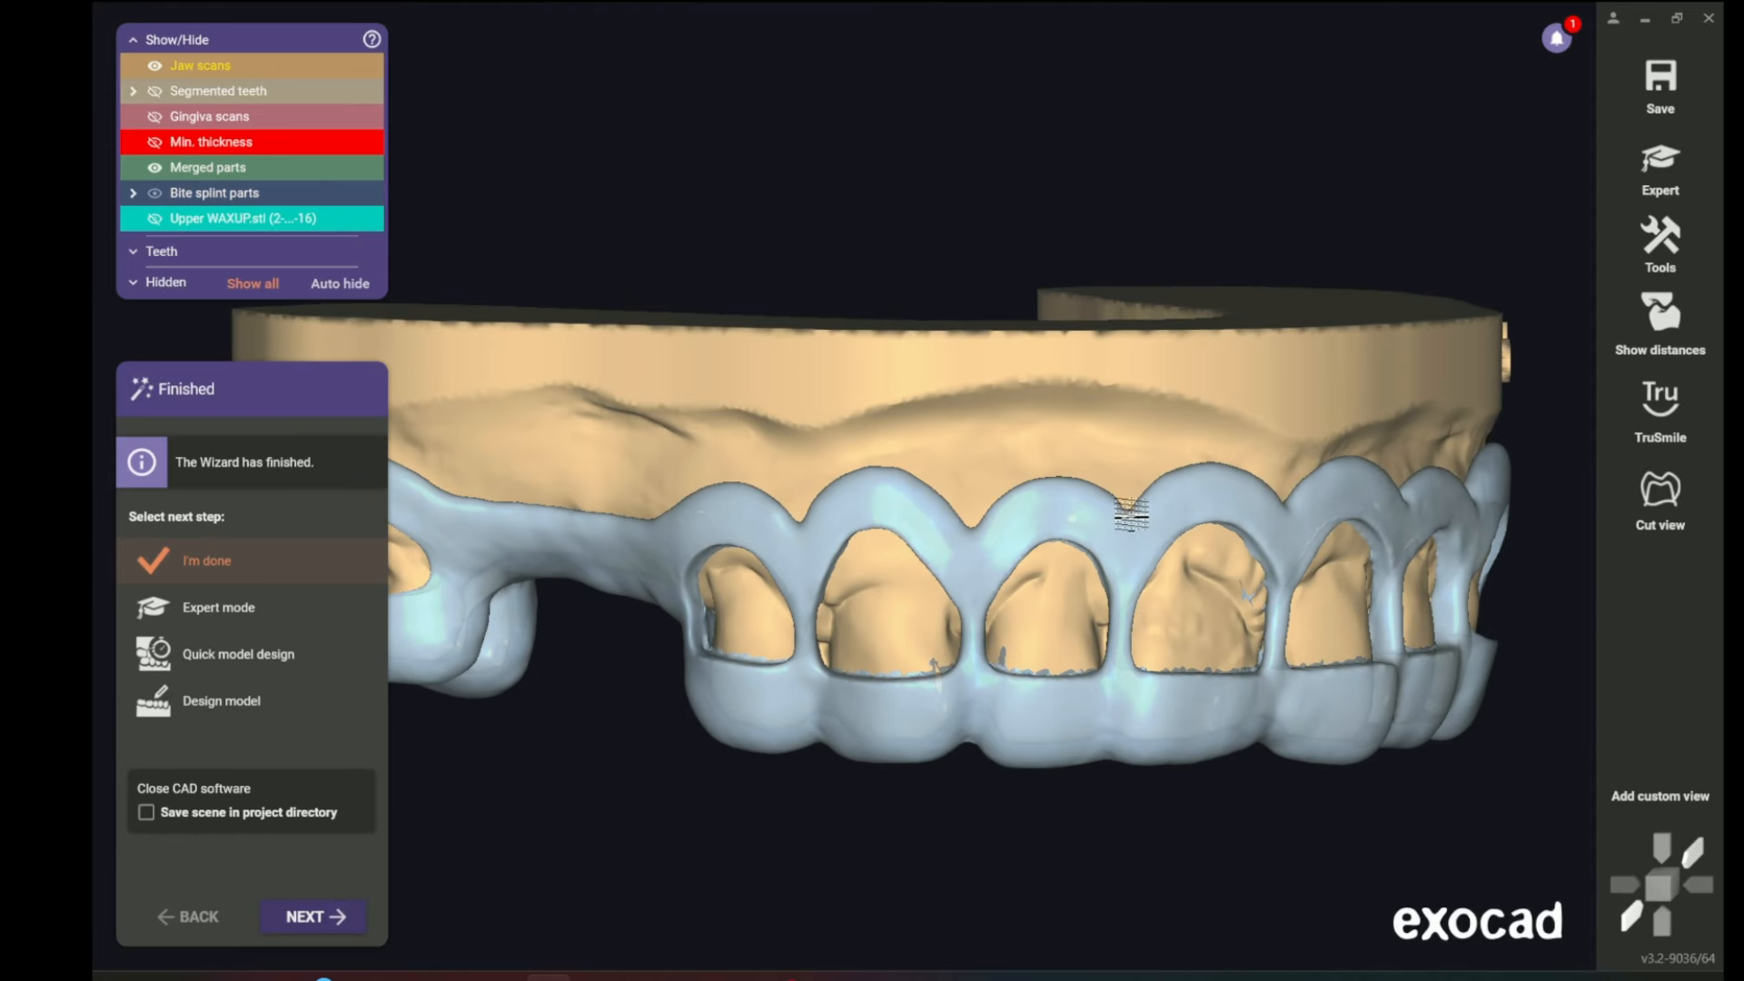
{"action": "right_click_drag", "start_coordinate": [1129, 513], "coordinate": [1132, 538]}
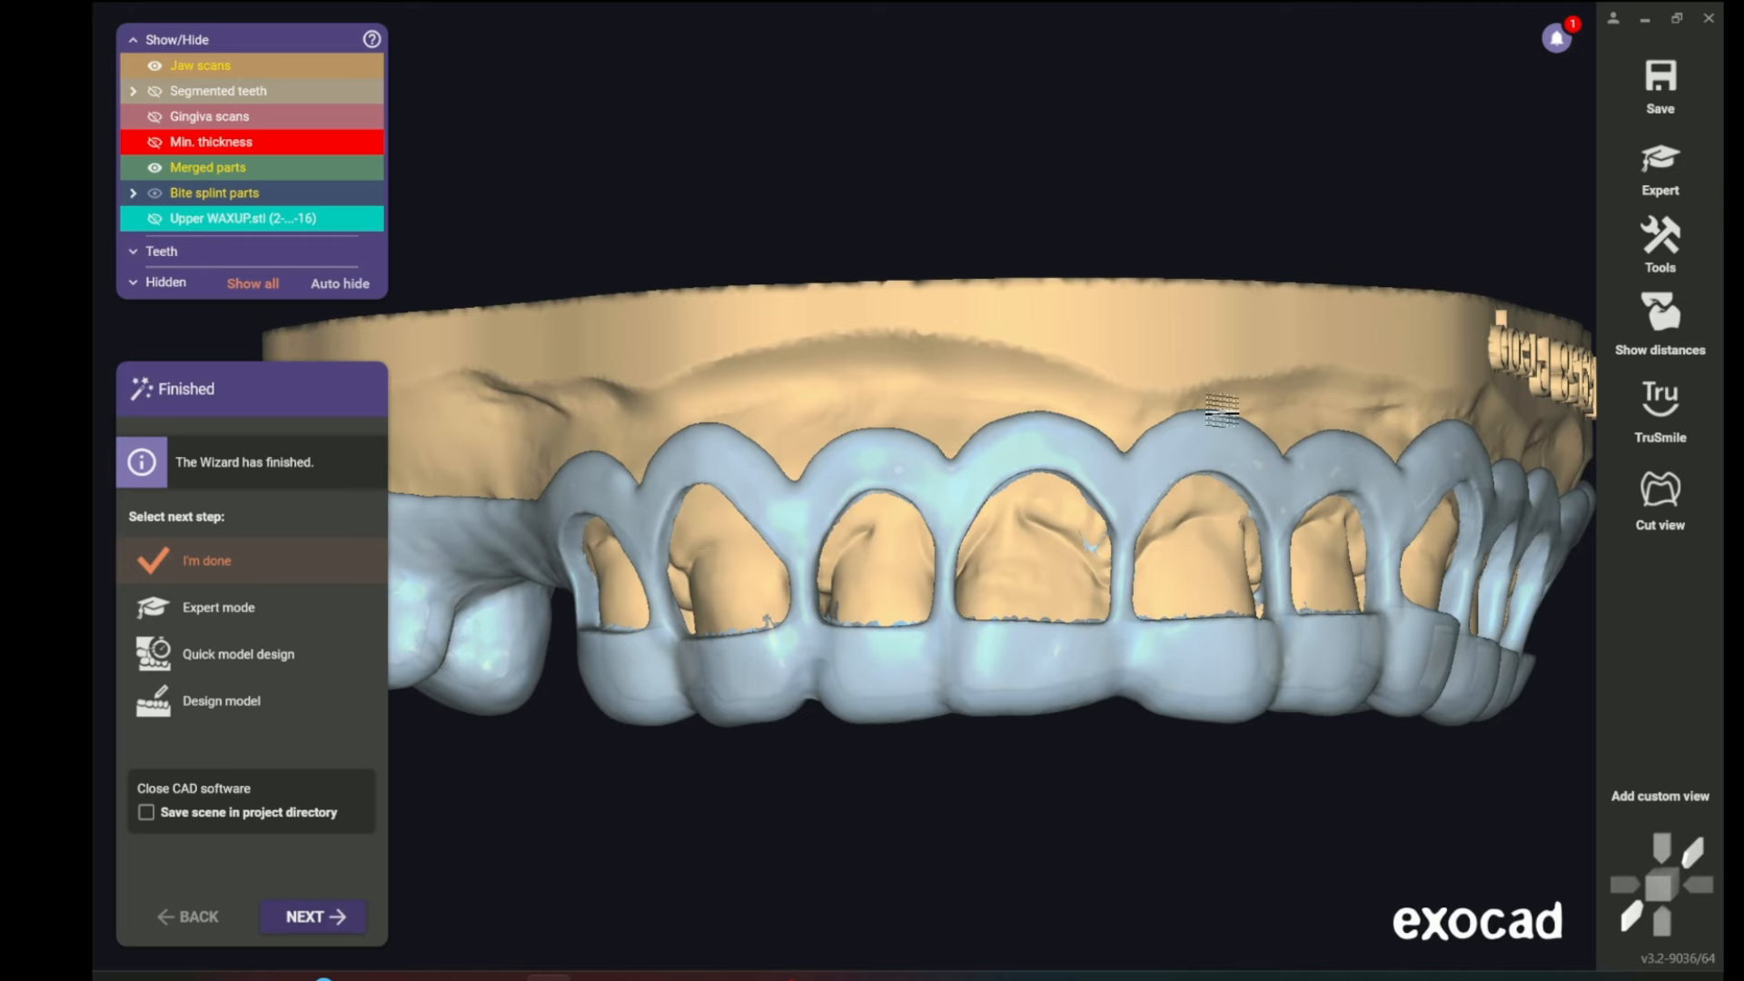
{"action": "right_click_drag", "start_coordinate": [1211, 409], "coordinate": [1100, 459]}
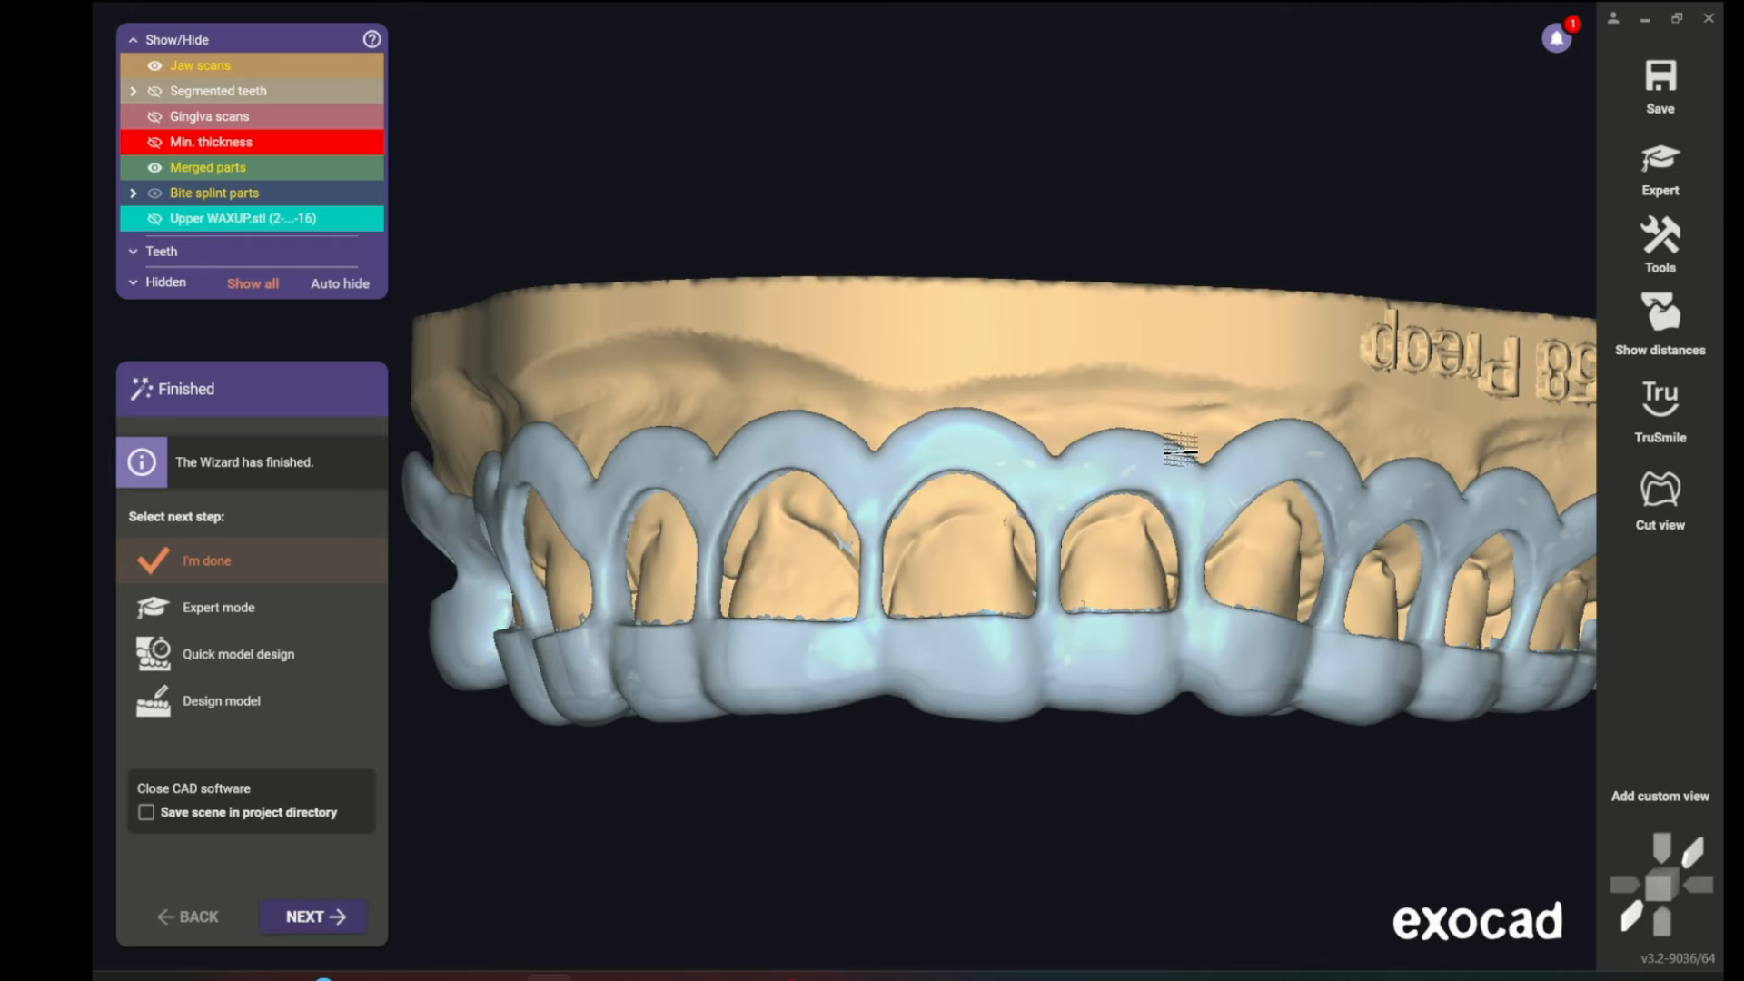
{"action": "right_click_drag", "start_coordinate": [1349, 459], "coordinate": [1285, 499]}
{"action": "scroll", "coordinate": [1108, 478], "scroll_direction": "up", "scroll_amount": 3}
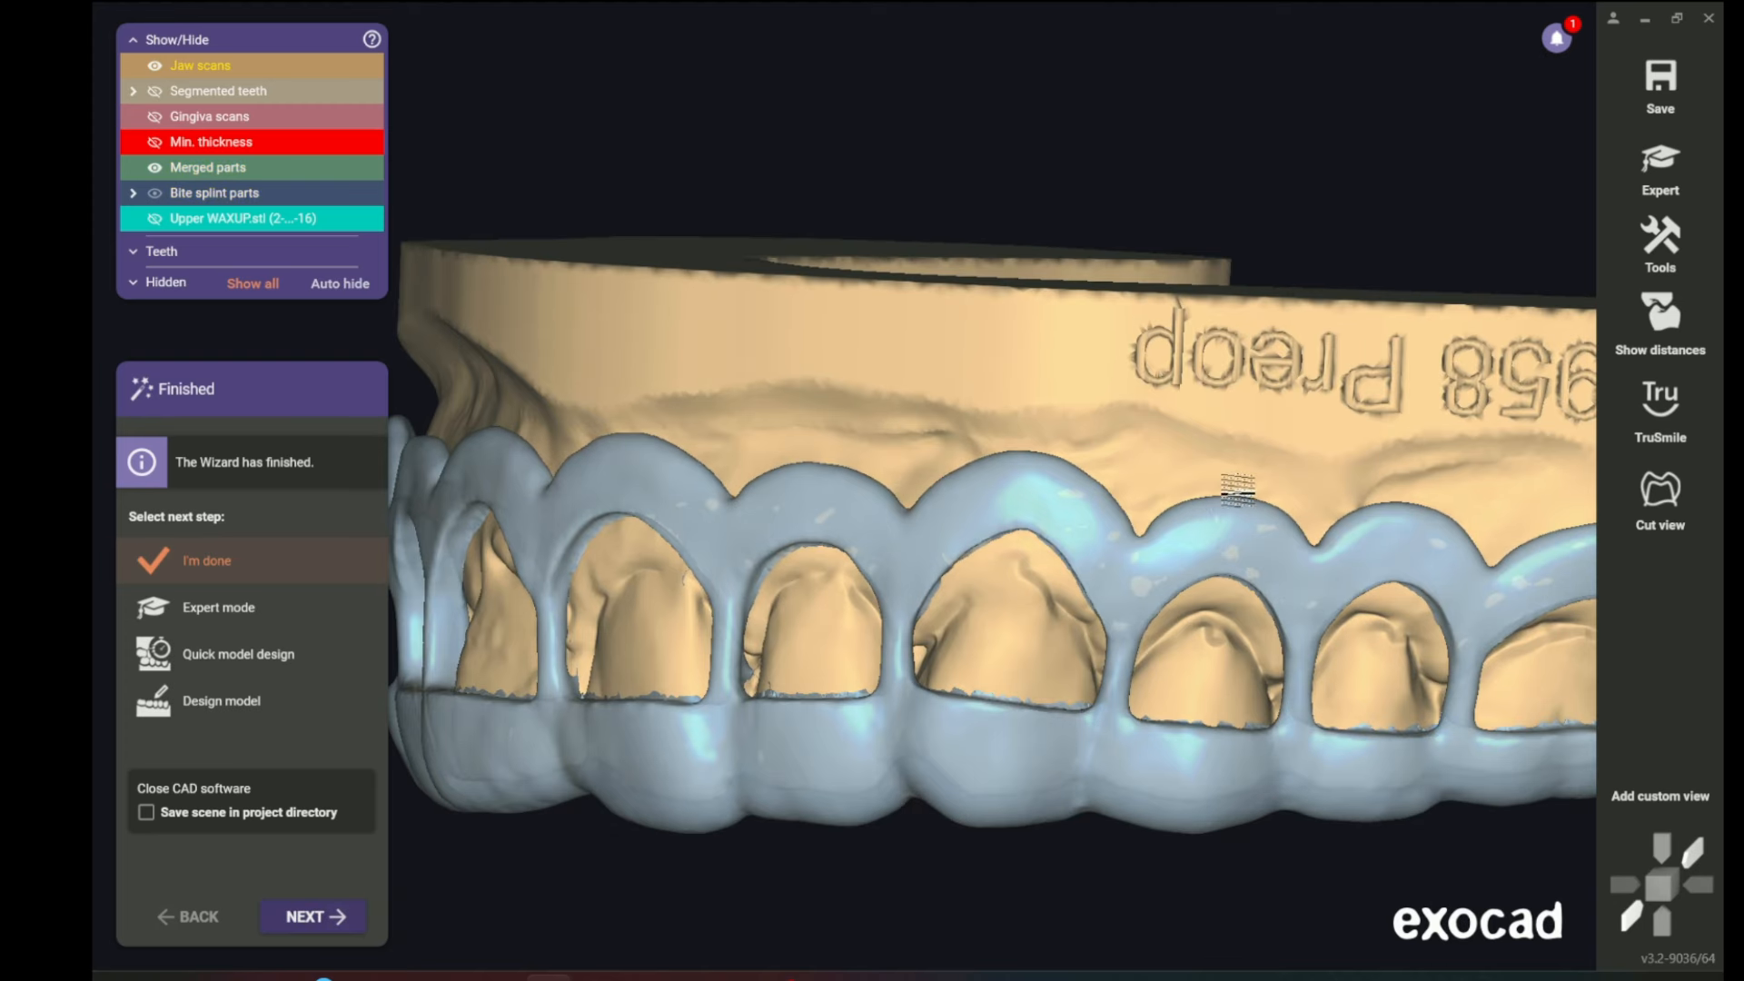
{"action": "right_click_drag", "start_coordinate": [1204, 520], "coordinate": [1275, 623]}
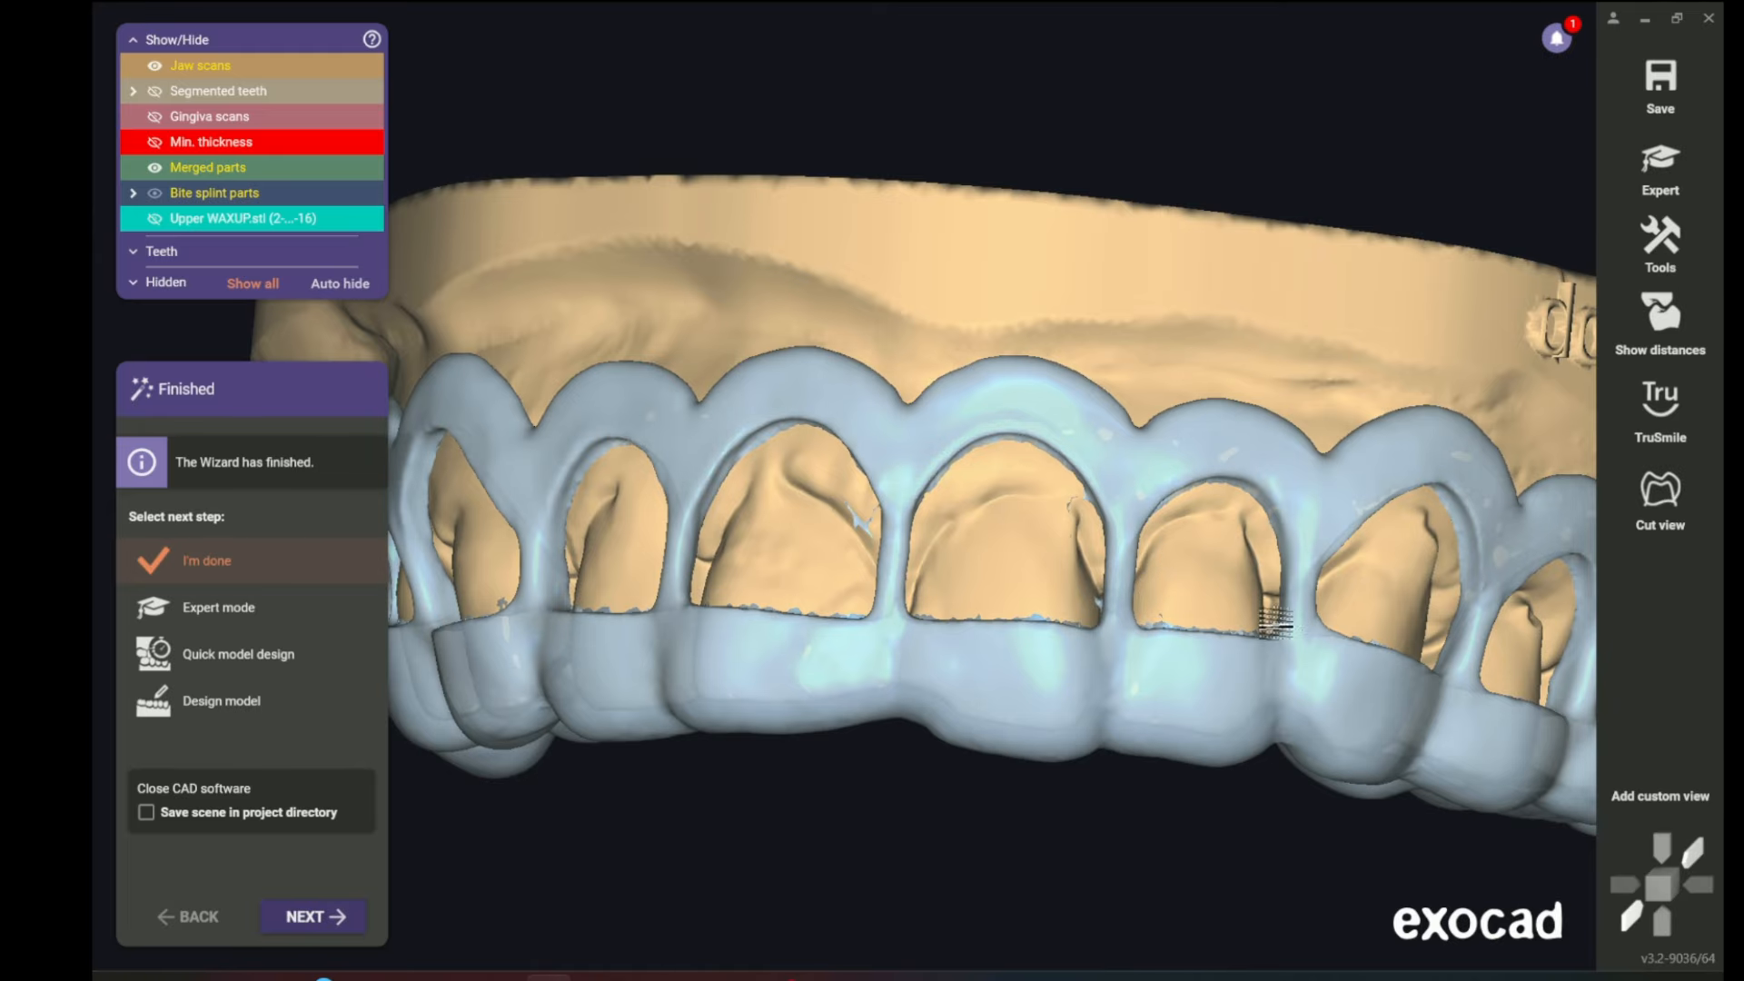
{"action": "scroll", "coordinate": [1119, 582], "scroll_direction": "down", "scroll_amount": 5}
{"action": "right_click_drag", "start_coordinate": [1119, 581], "coordinate": [1054, 627]}
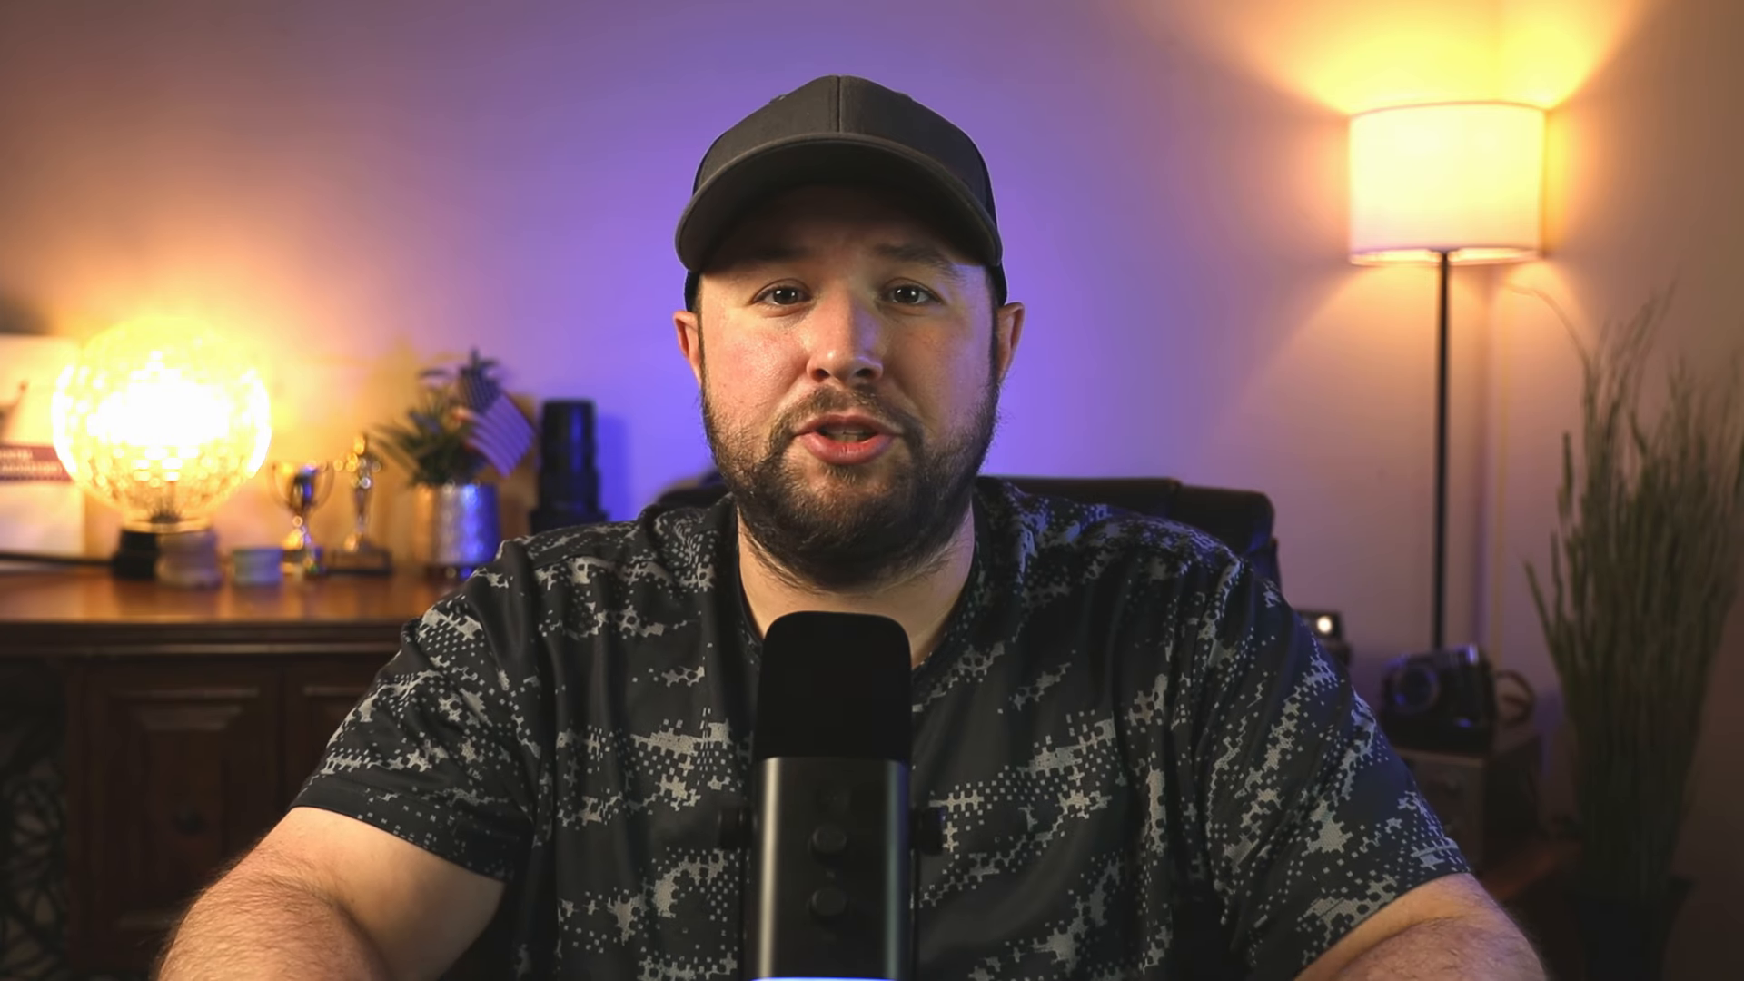